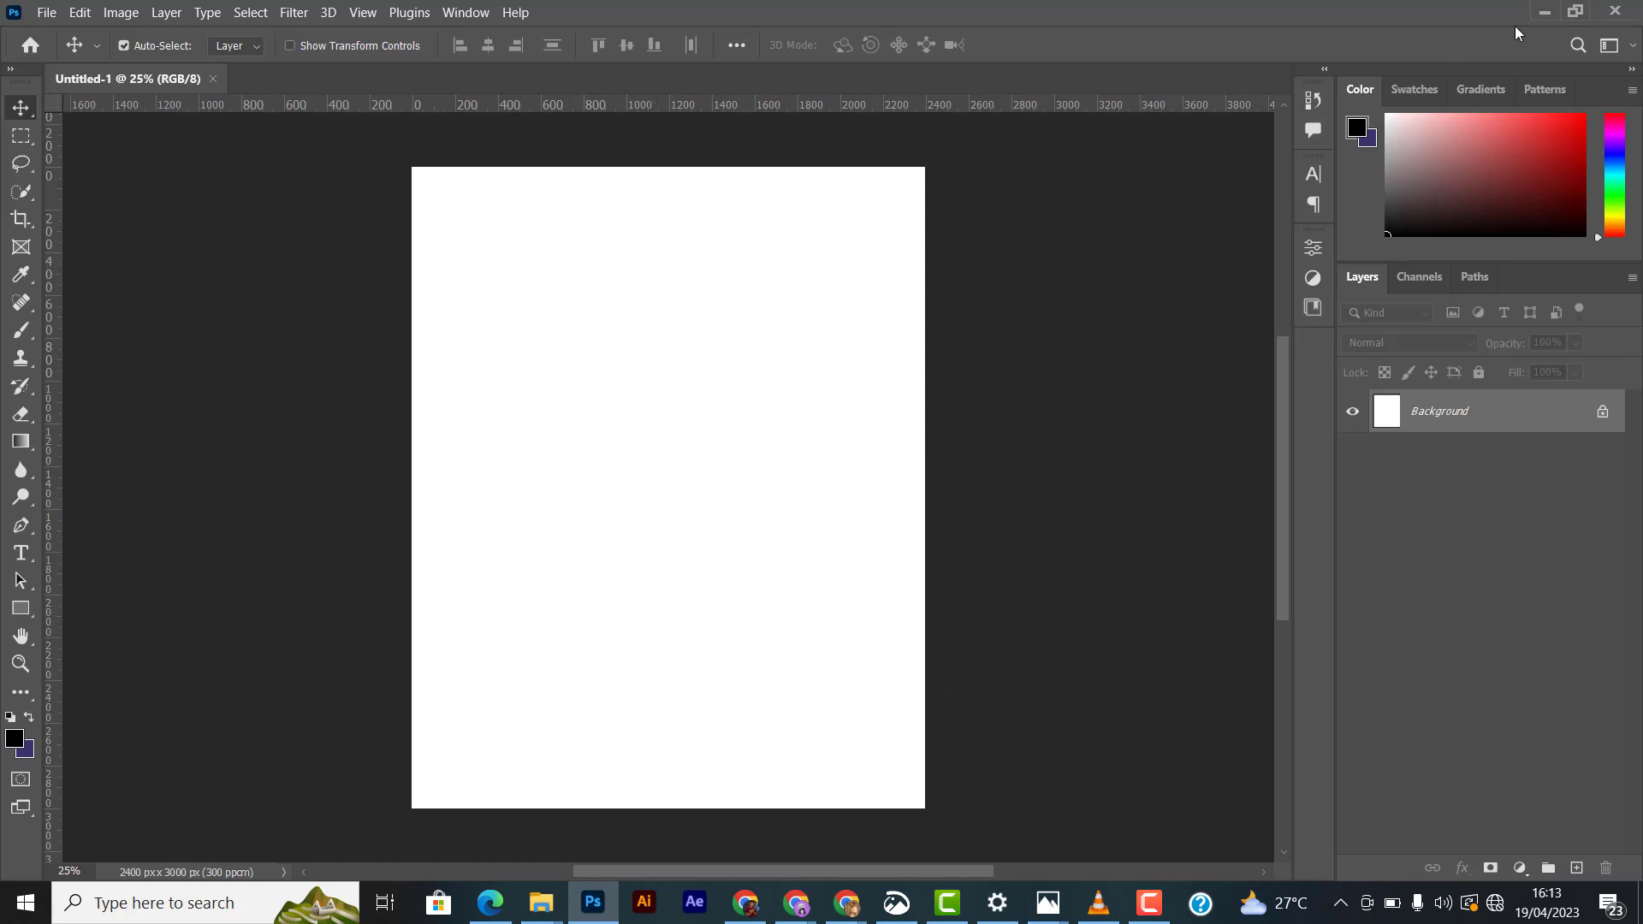
left_click(1576, 12)
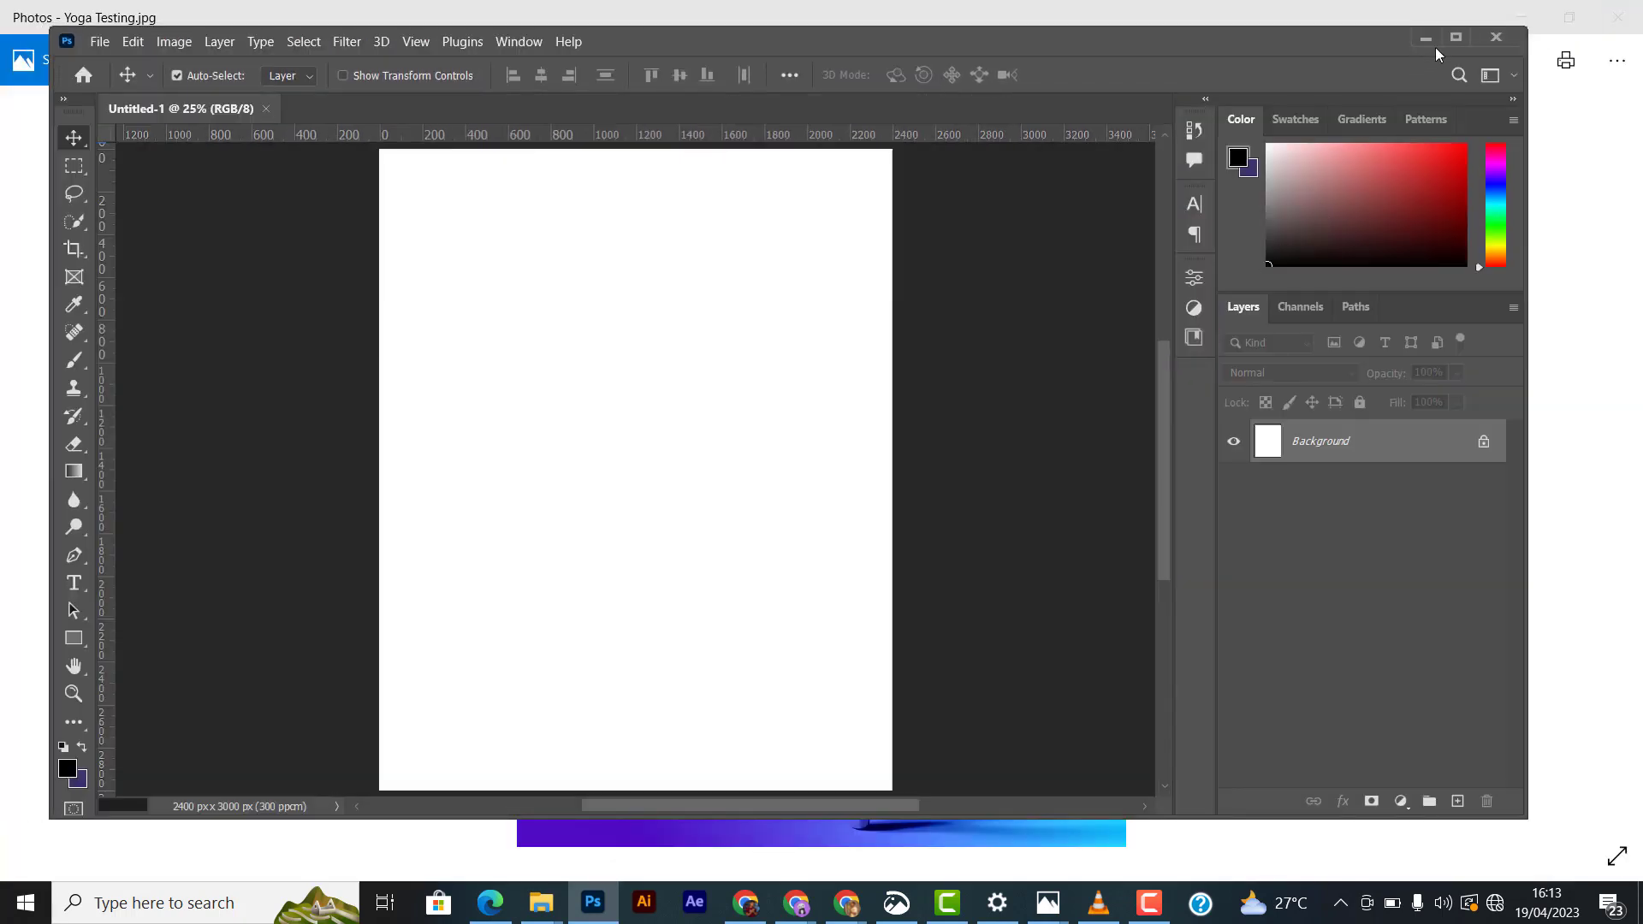
left_click(1457, 37)
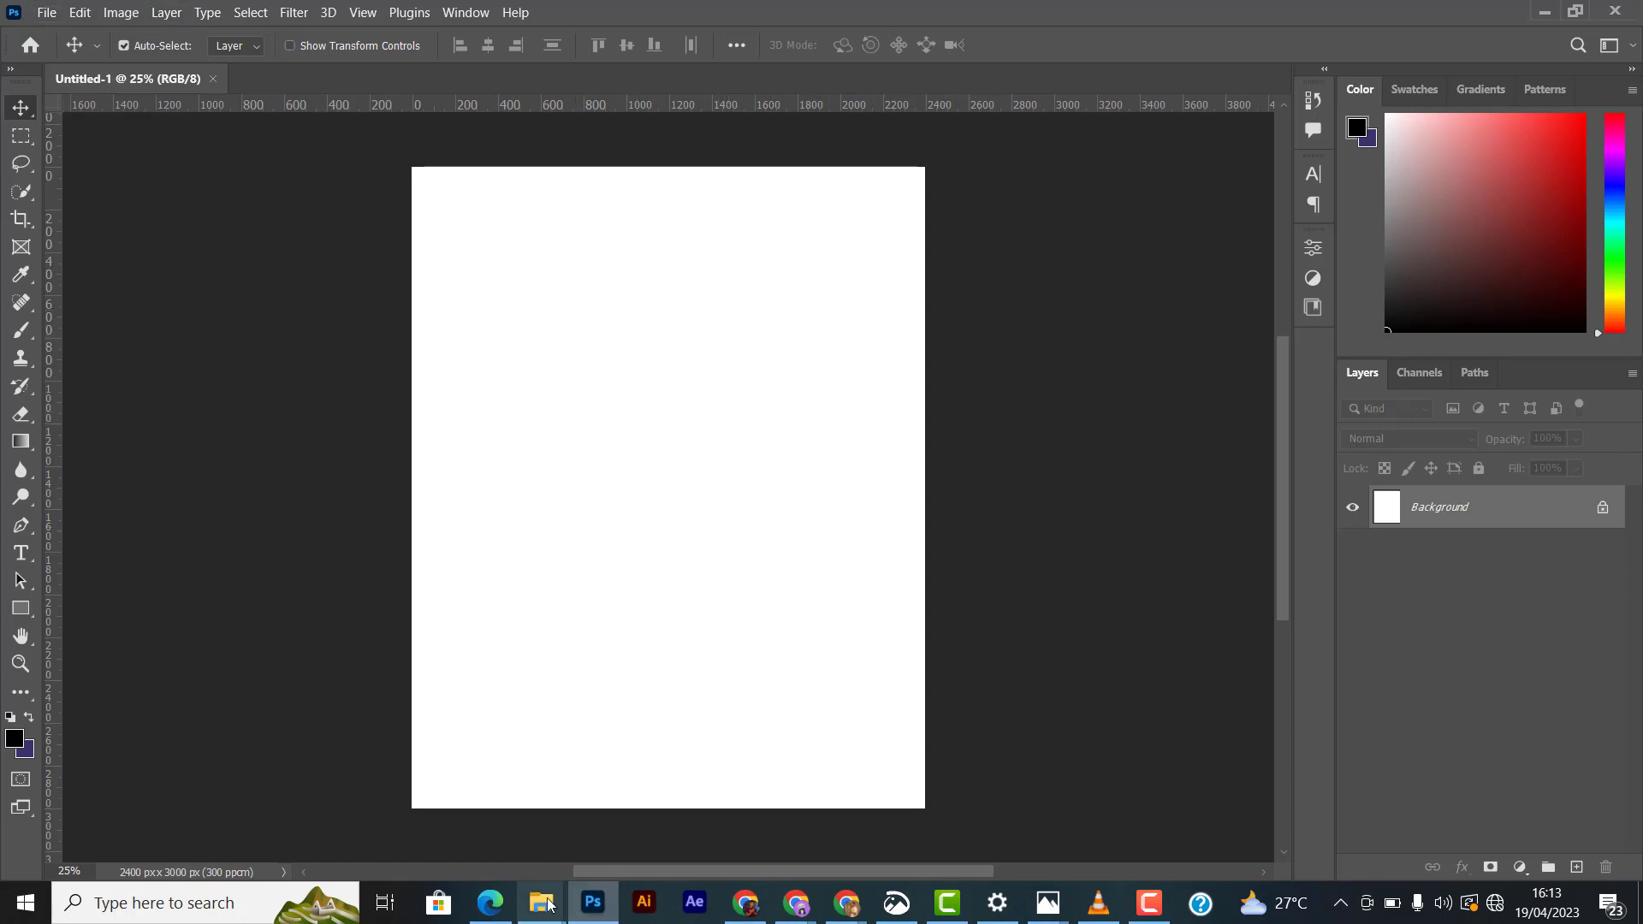
Step: Place the young-beautiful-modern-style-dancer-posing photo from the Premium folder into the Untitled-1 document
mouse_move(541, 902)
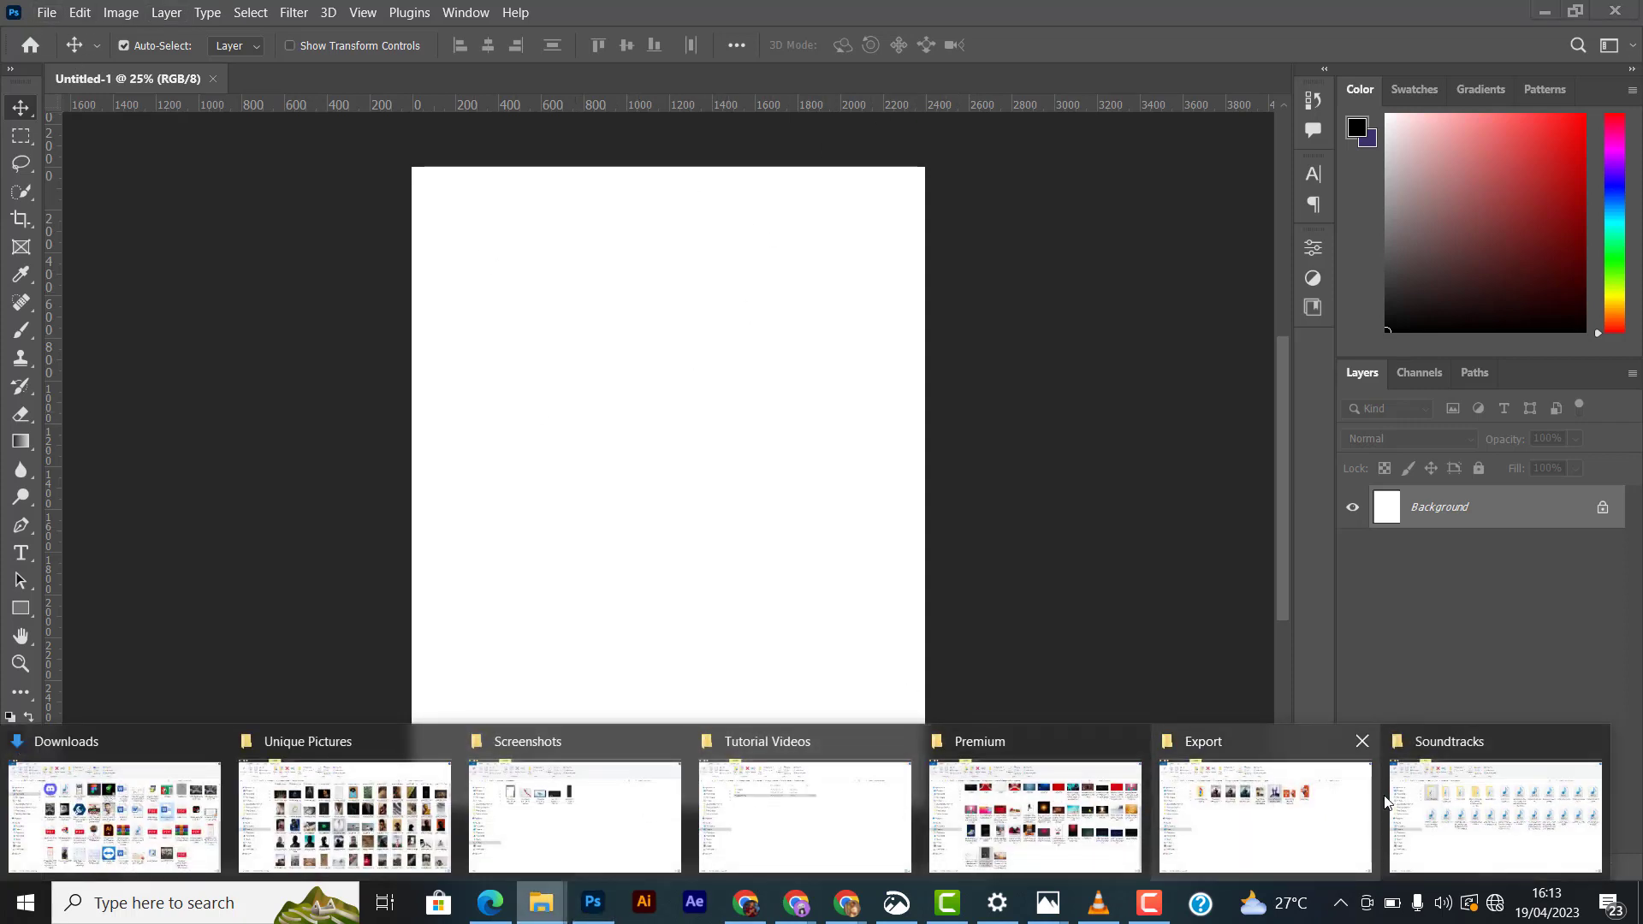
left_click(946, 780)
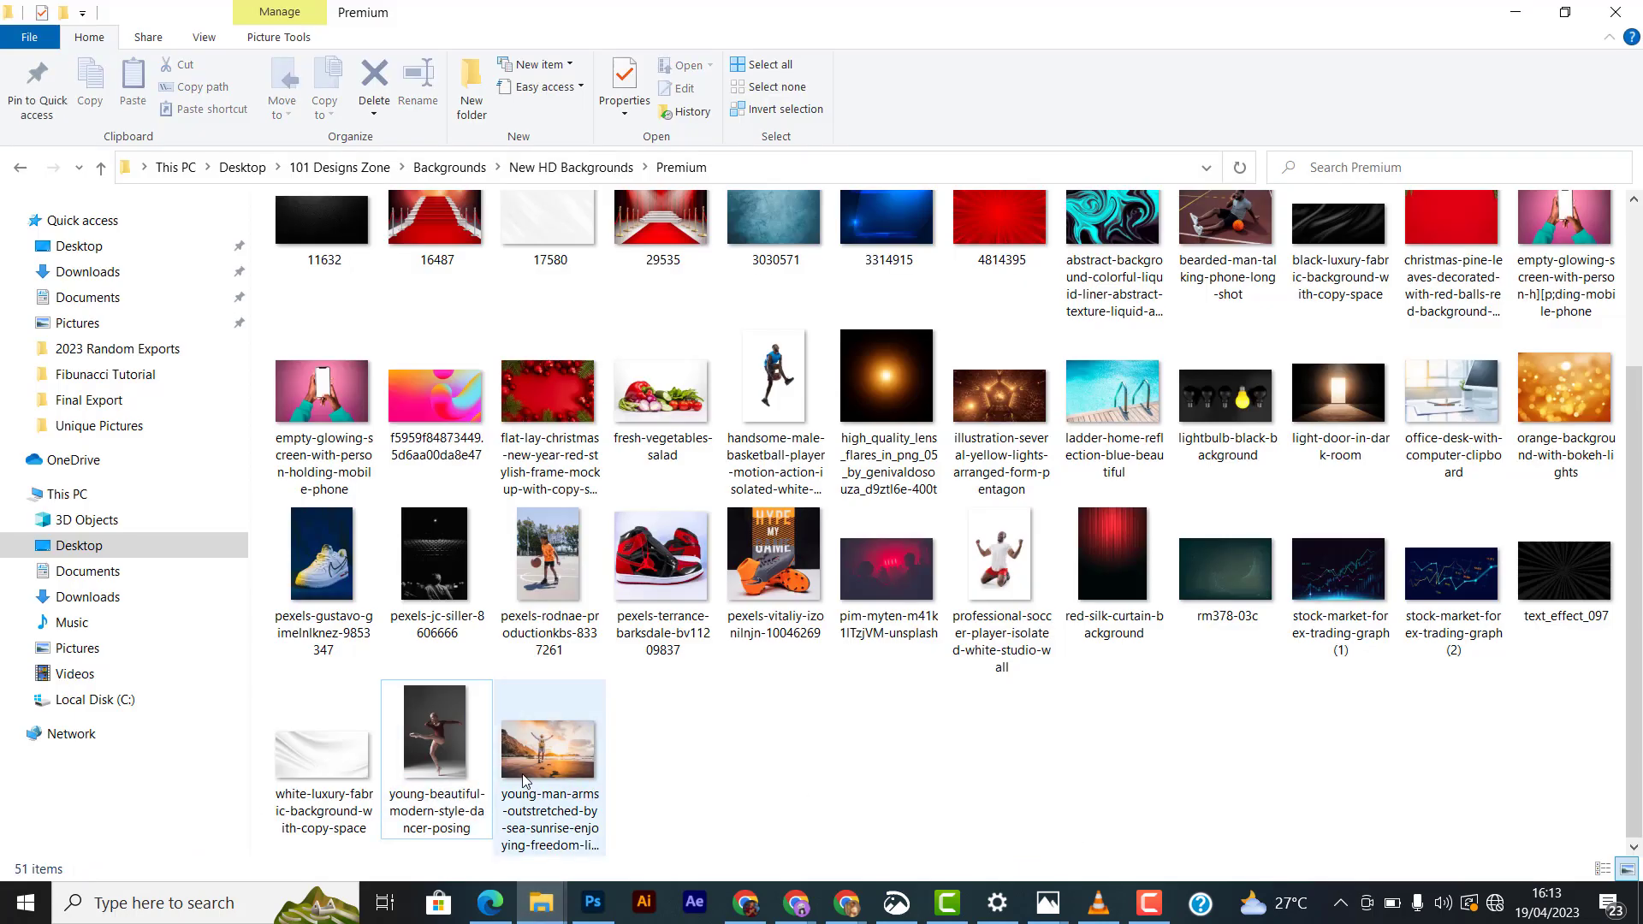
left_click_drag(415, 804, 673, 616)
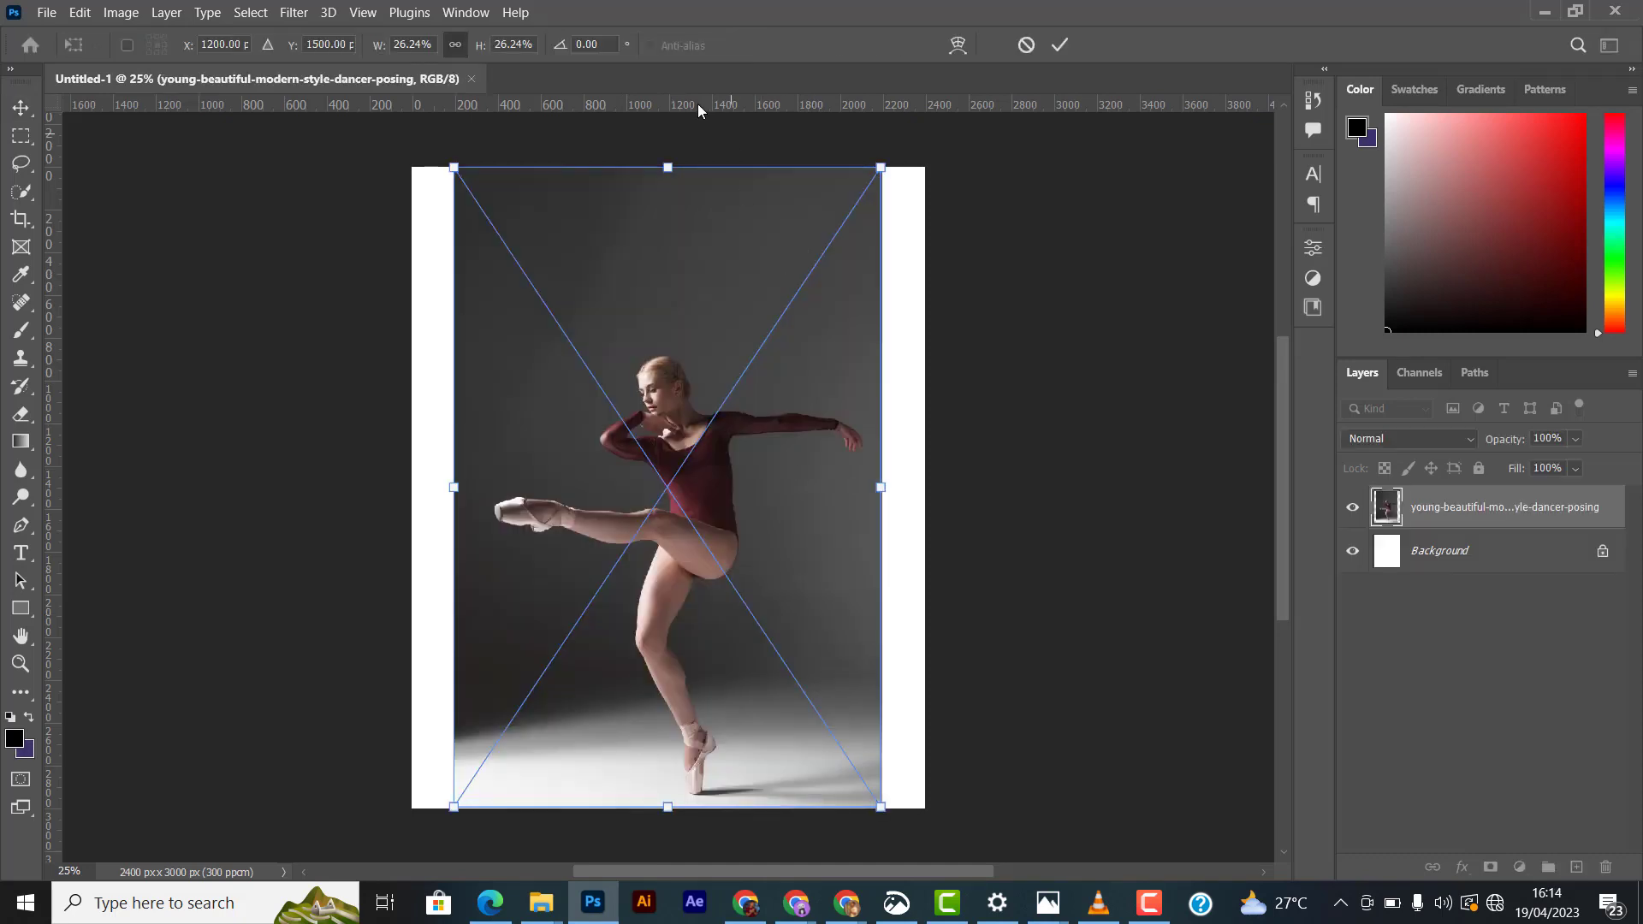
left_click(1059, 44)
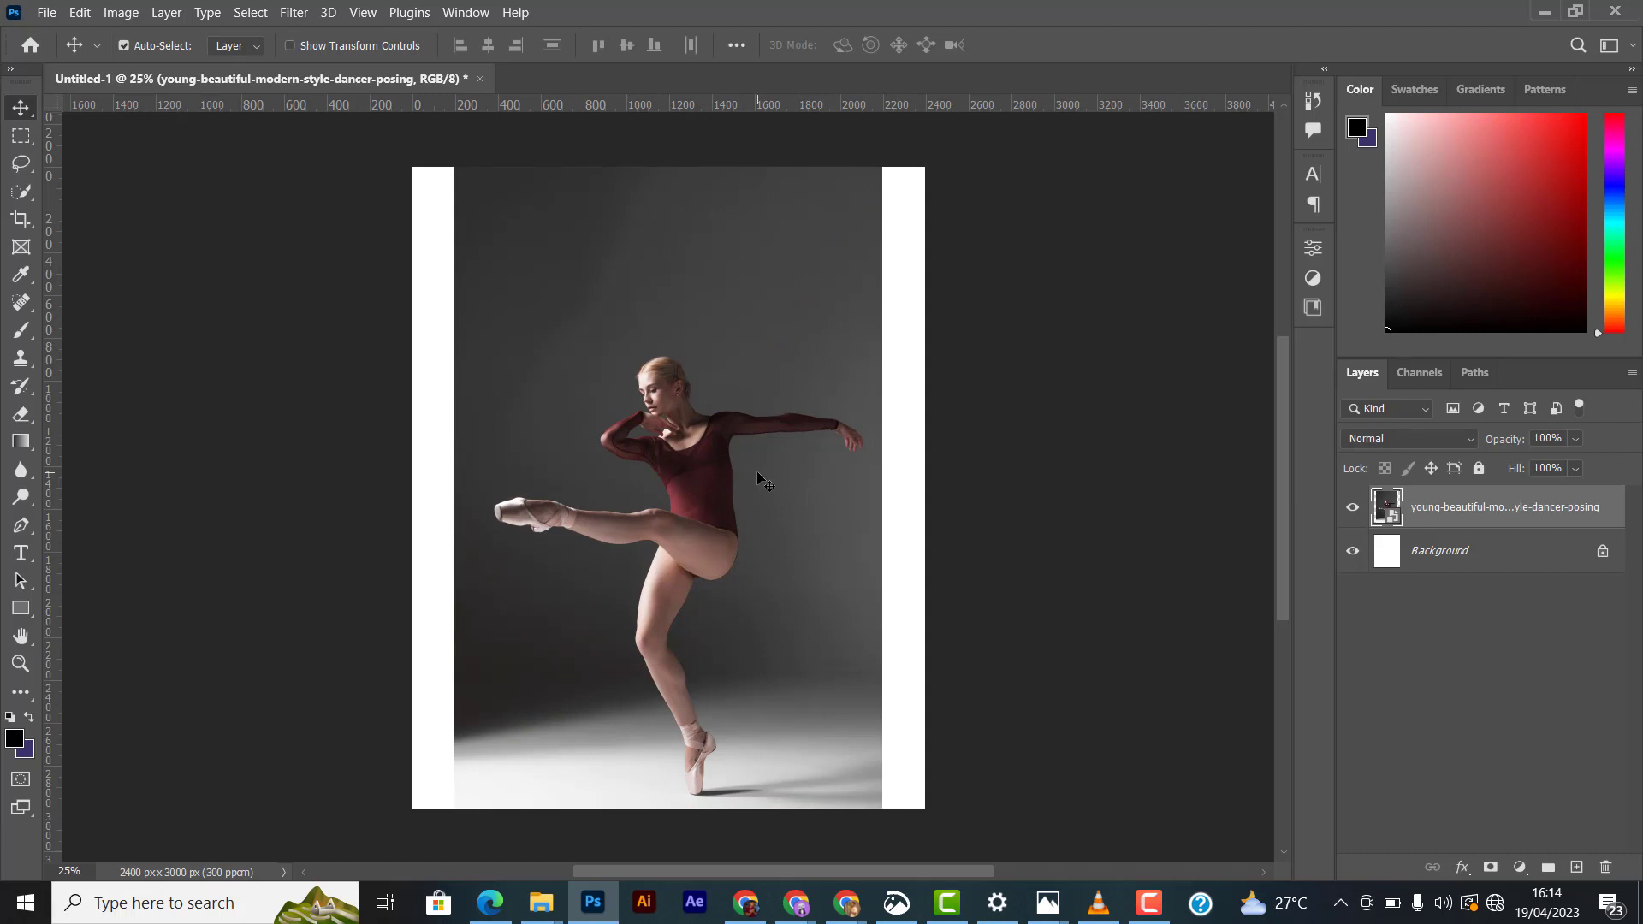
Step: Scale the dancer photo up proportionally to 32.11% so it covers the full canvas width, keeping its lower edge in place
key("ctrl+minus")
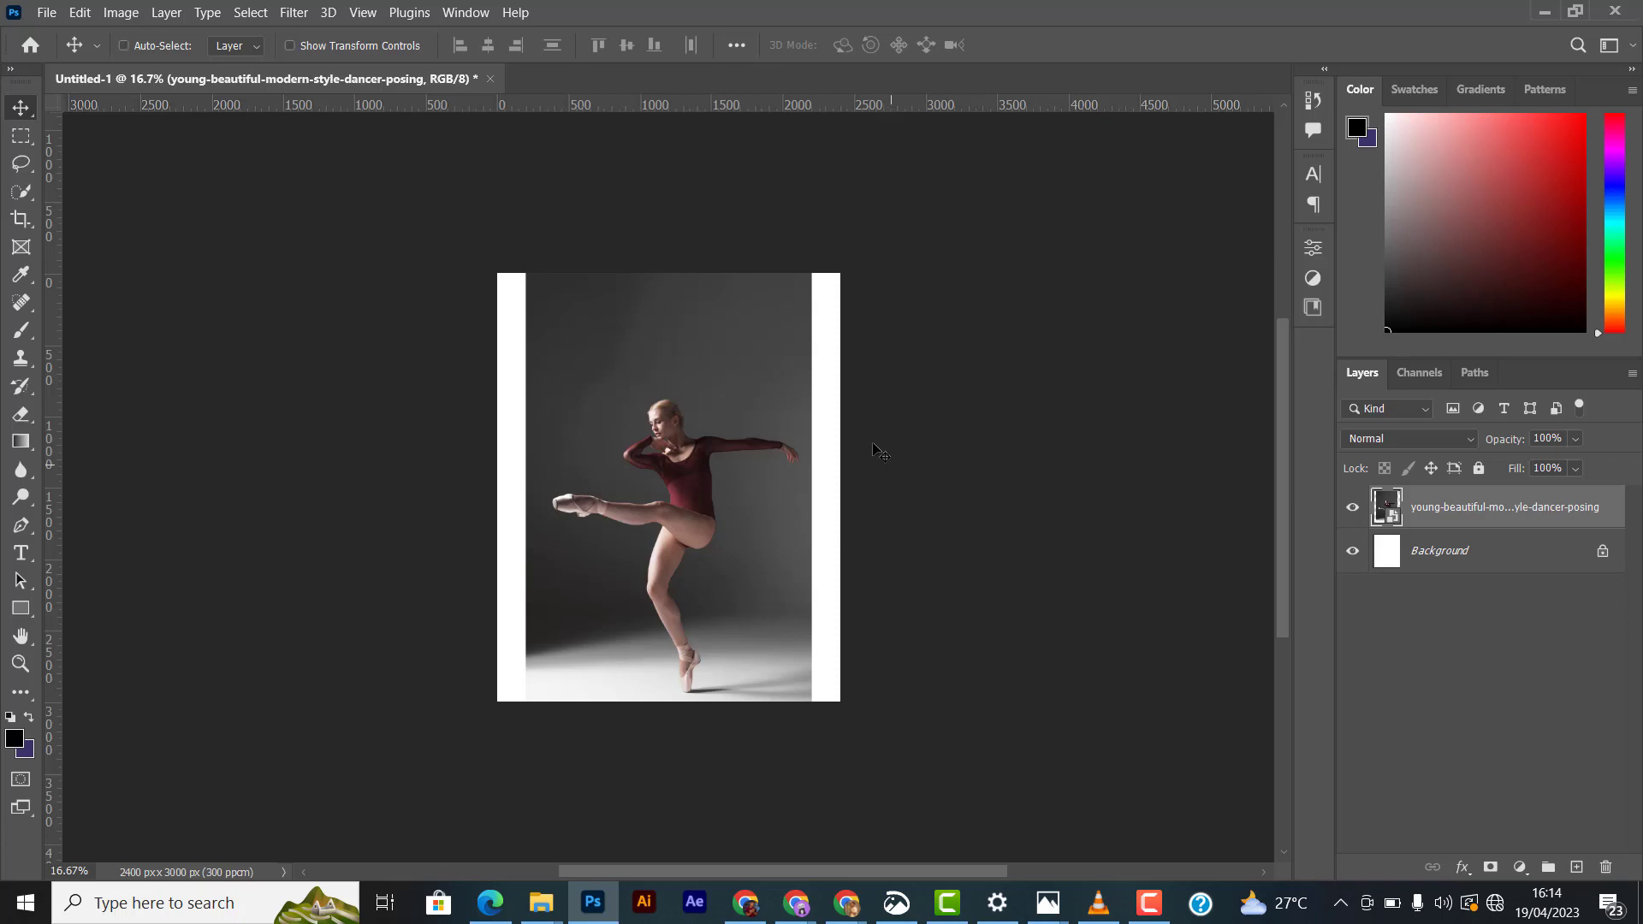
key("ctrl+t")
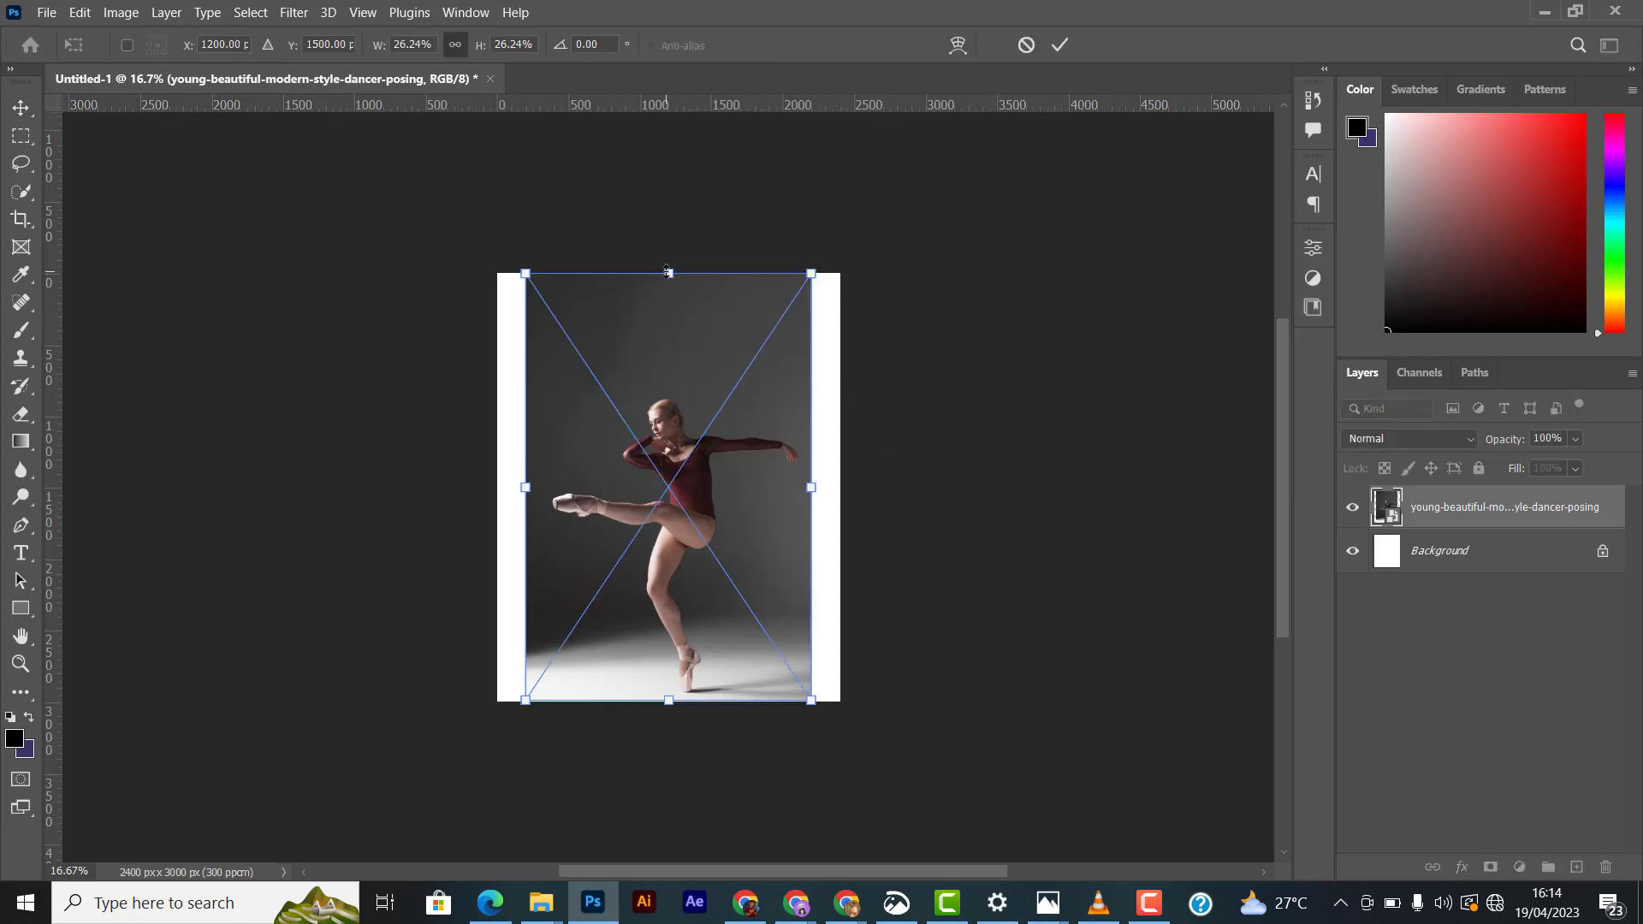
left_click_drag(667, 272, 680, 178)
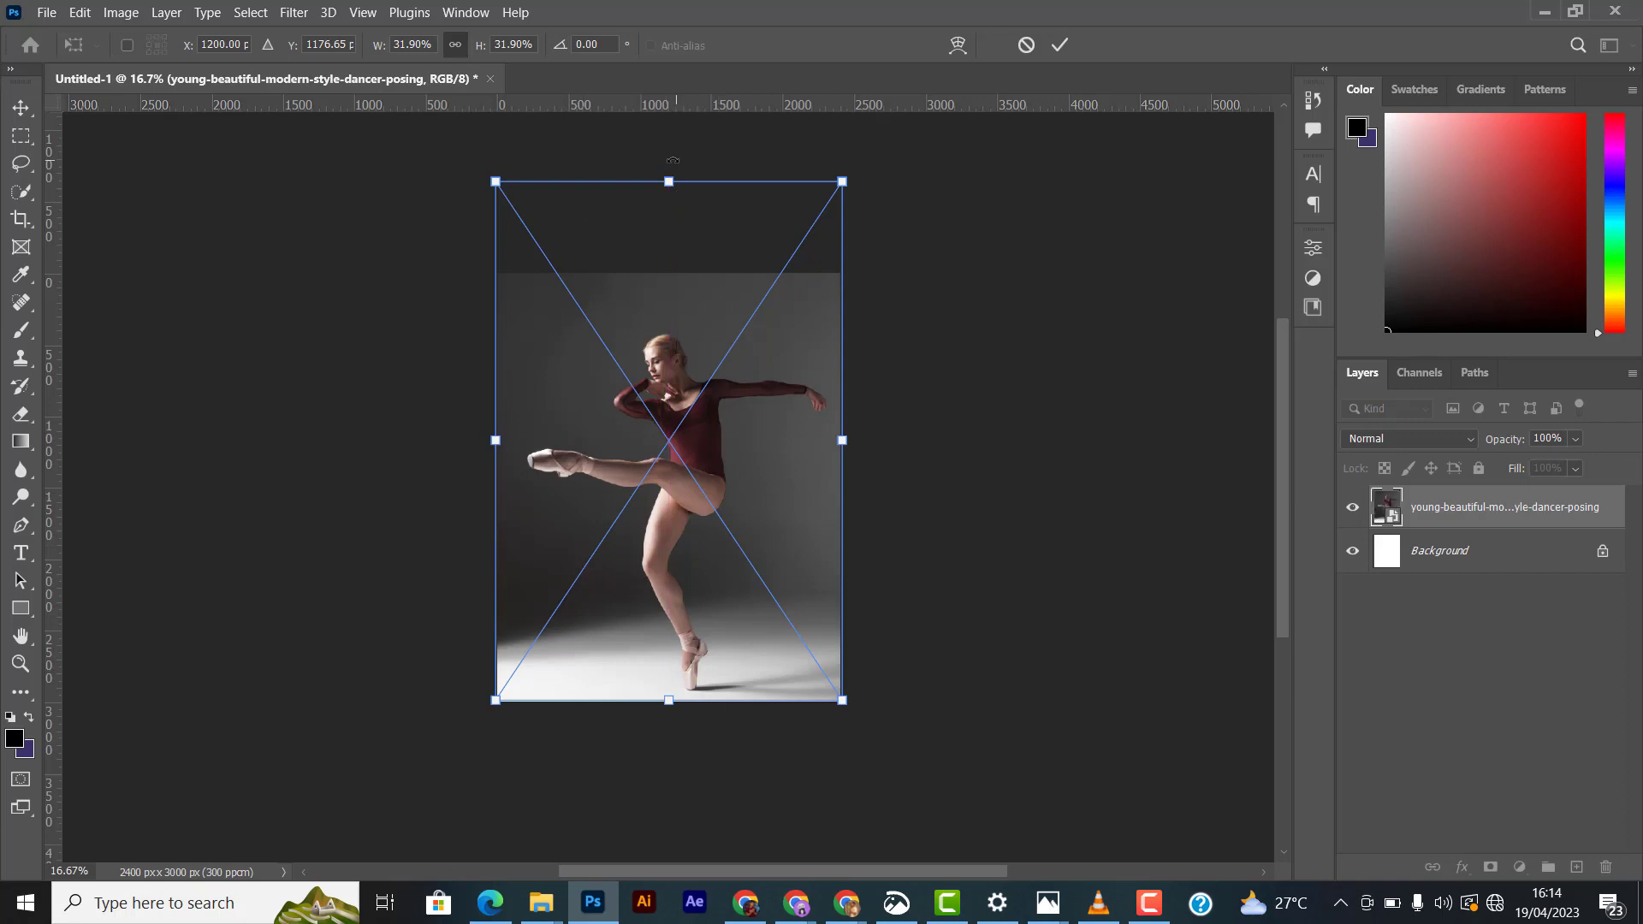
mouse_move(667, 173)
left_mouse_down()
mouse_move(668, 200)
mouse_move(658, 170)
left_mouse_up()
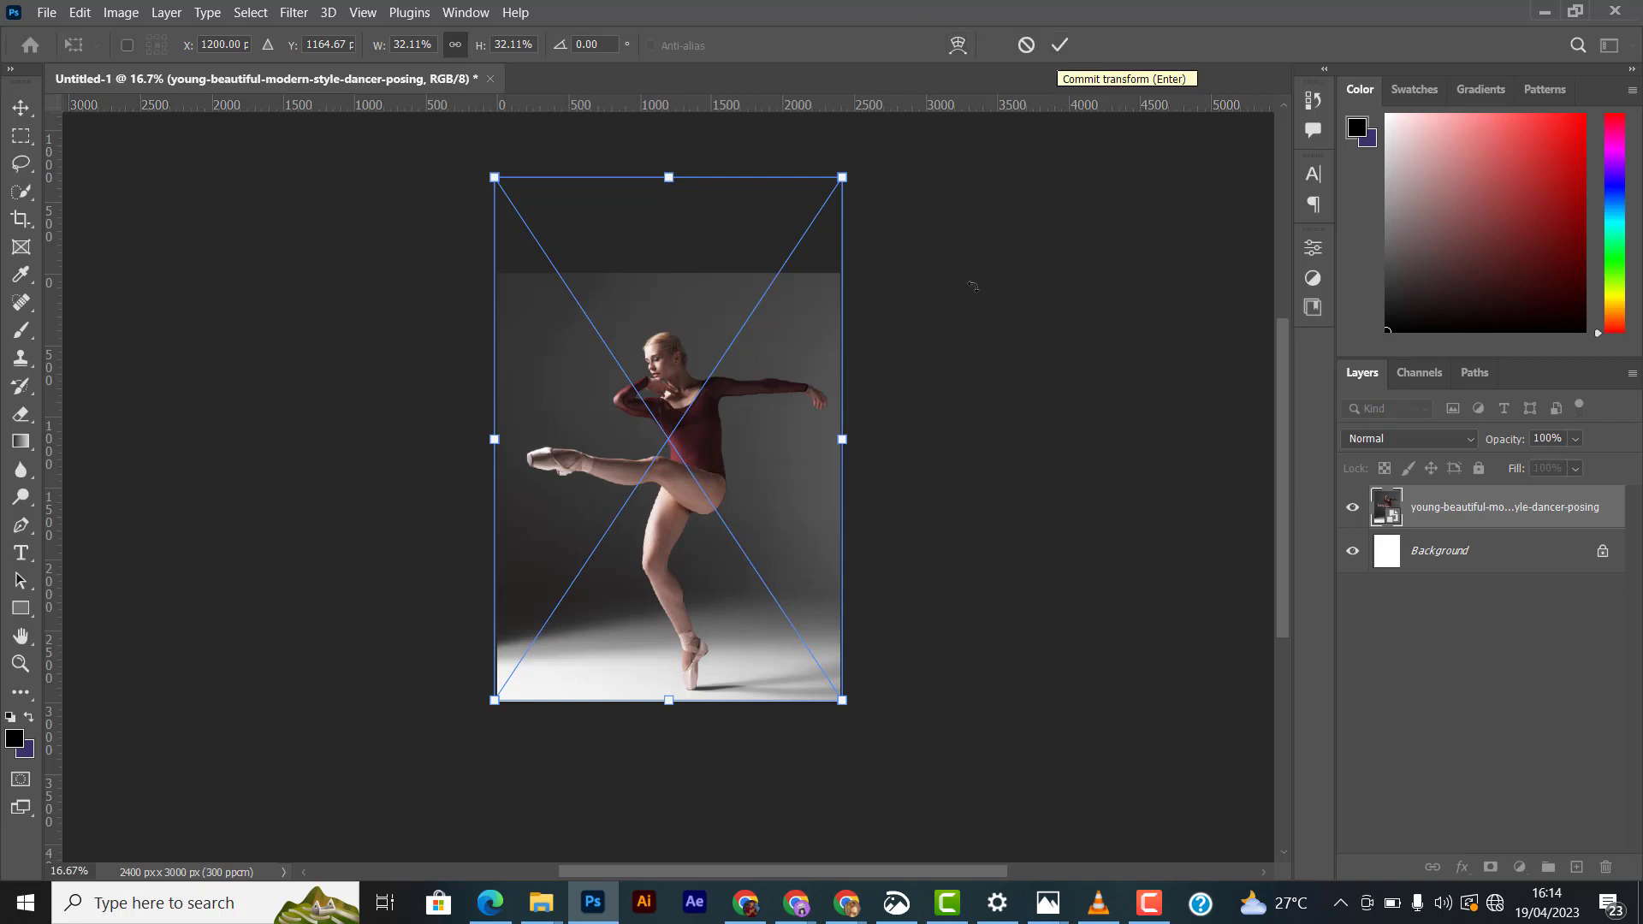
left_click_drag(669, 708, 670, 716)
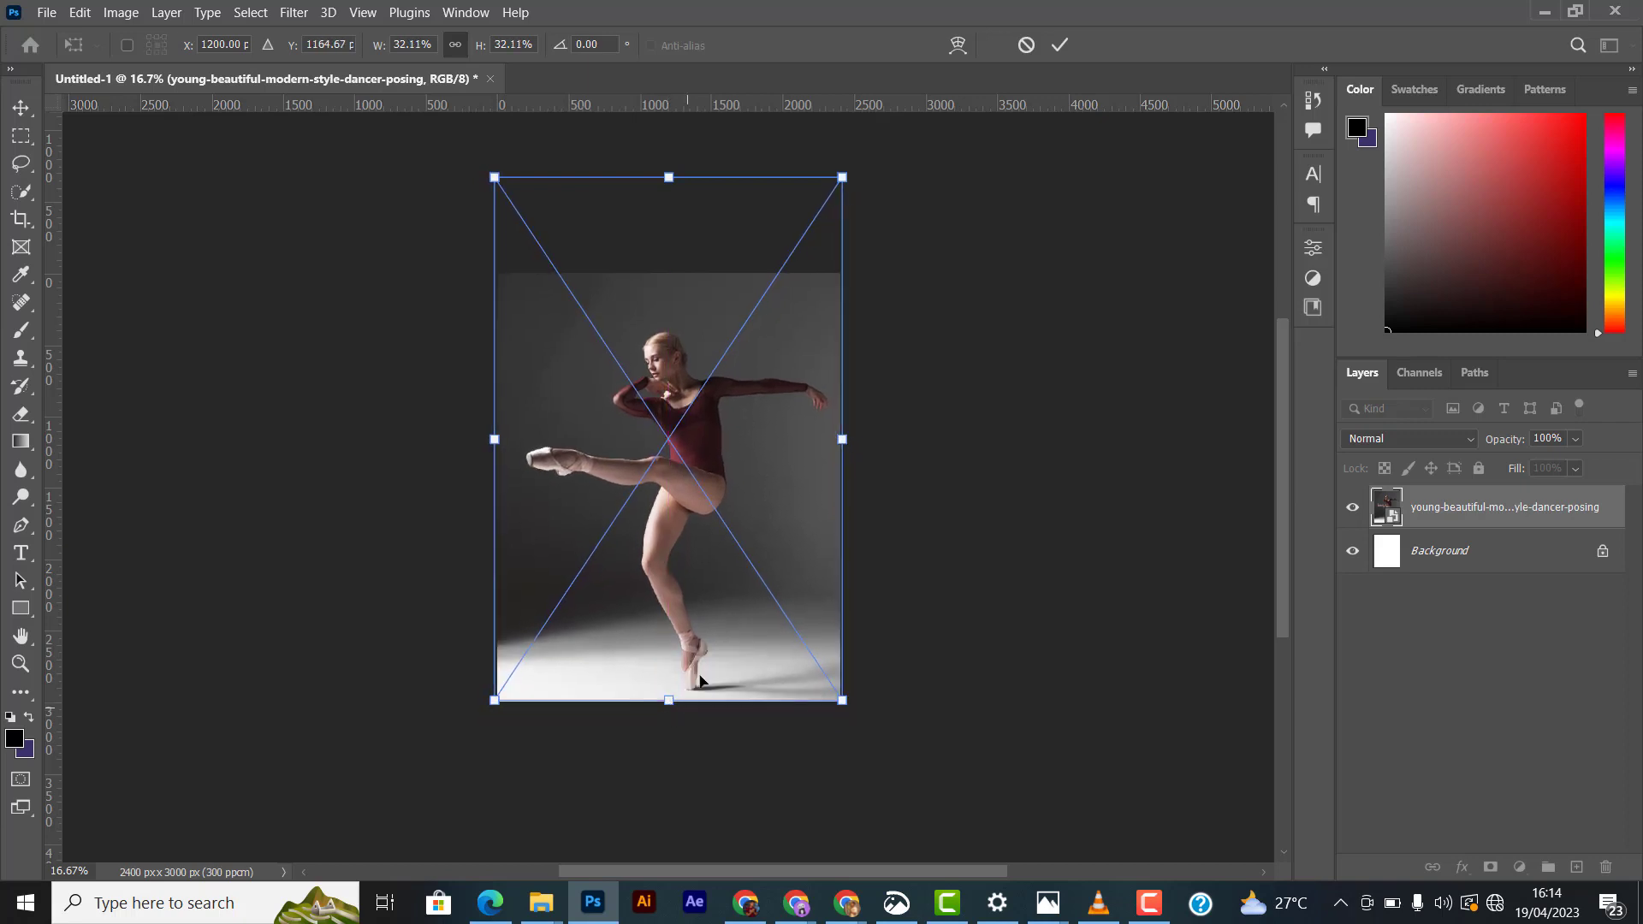
left_click(1060, 45)
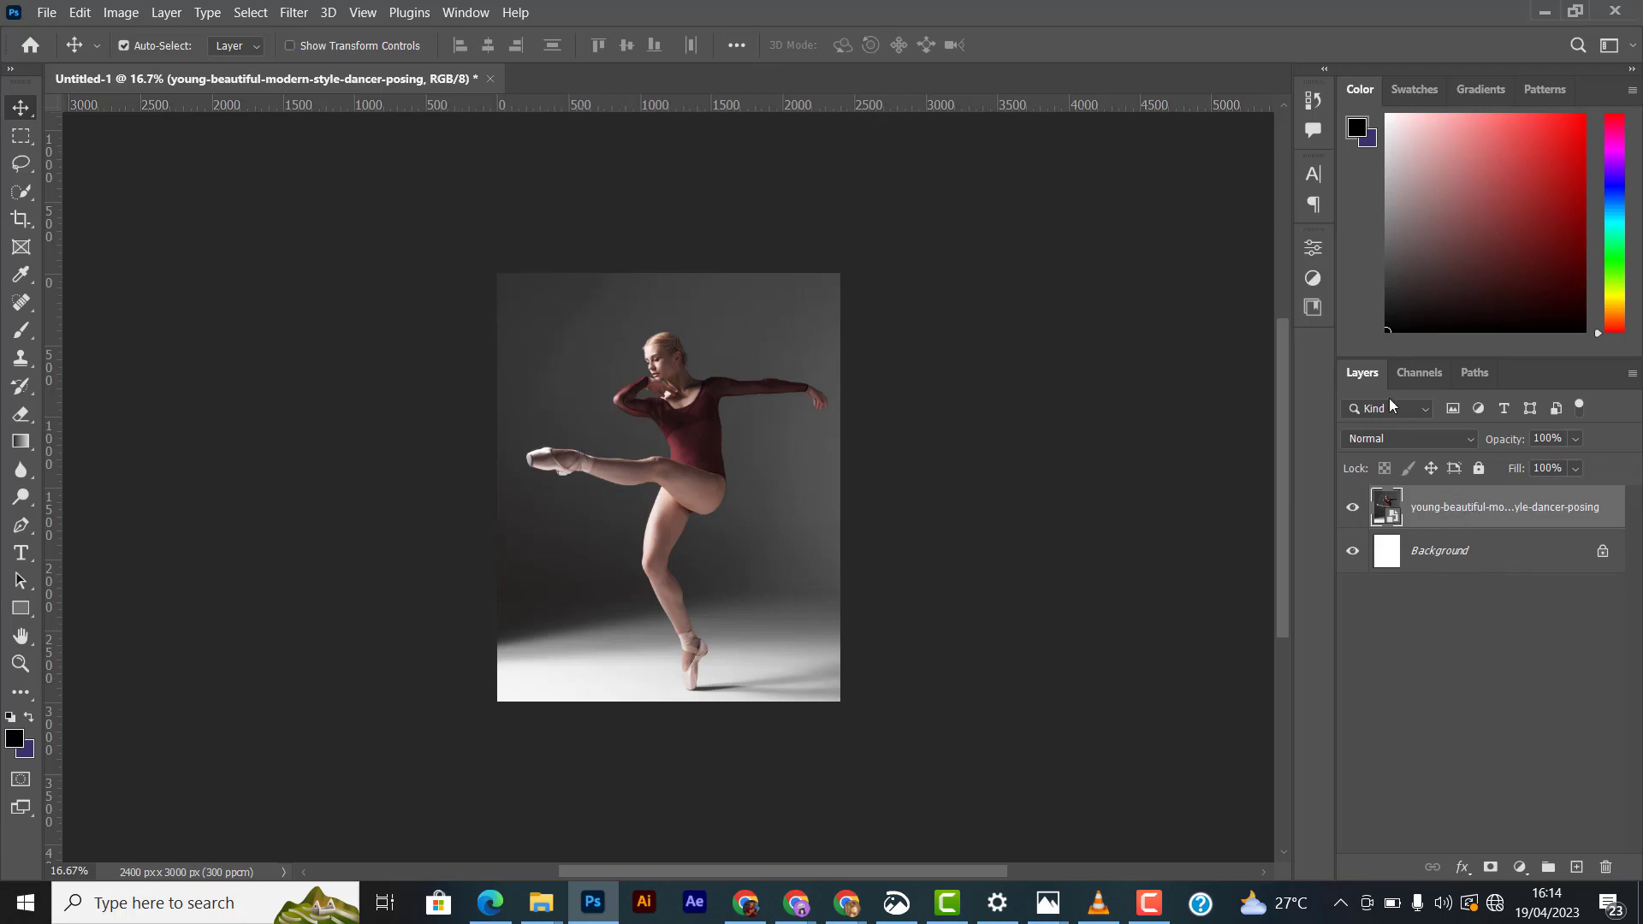
Step: Duplicate the dancer photo layer and rasterize the copy
key("ctrl+j")
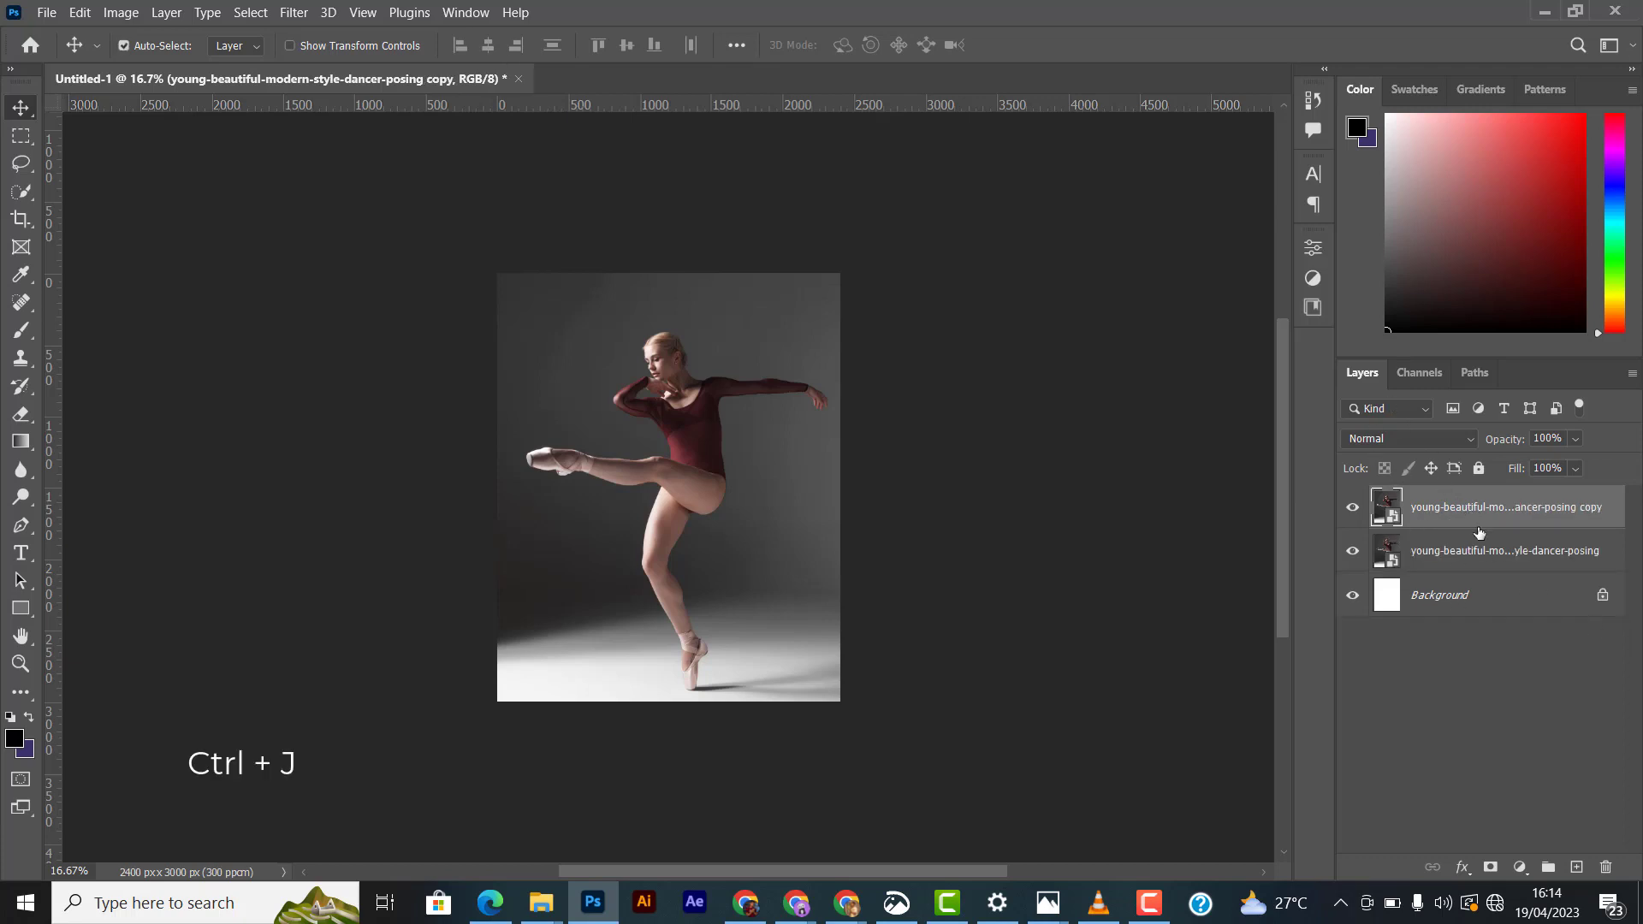
right_click(1450, 518)
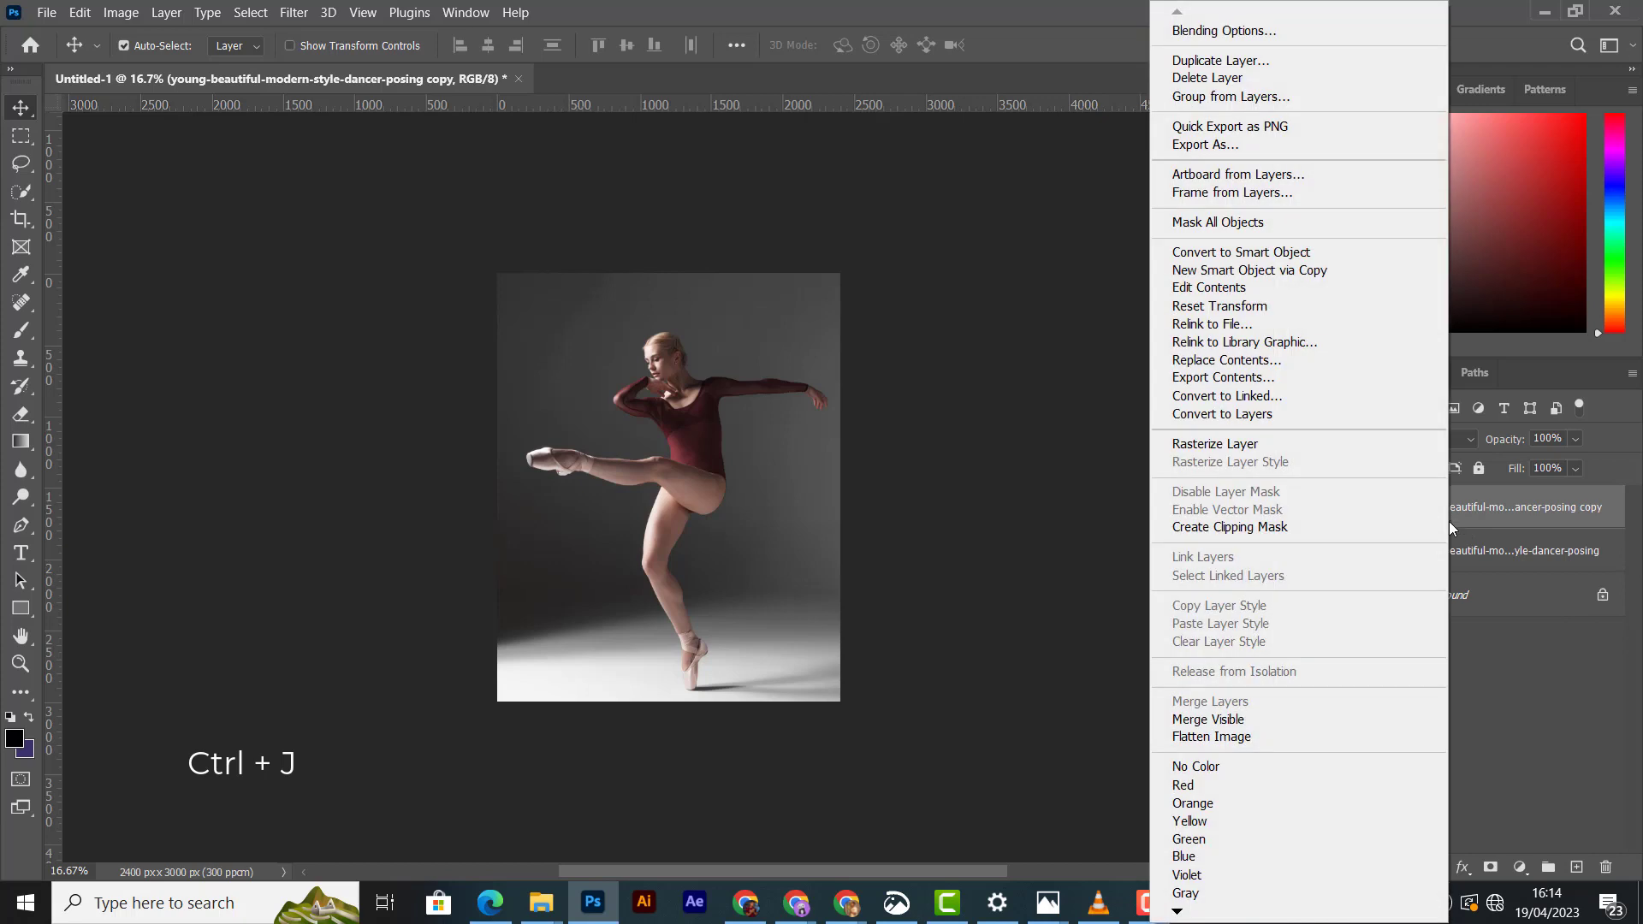
left_click(1294, 444)
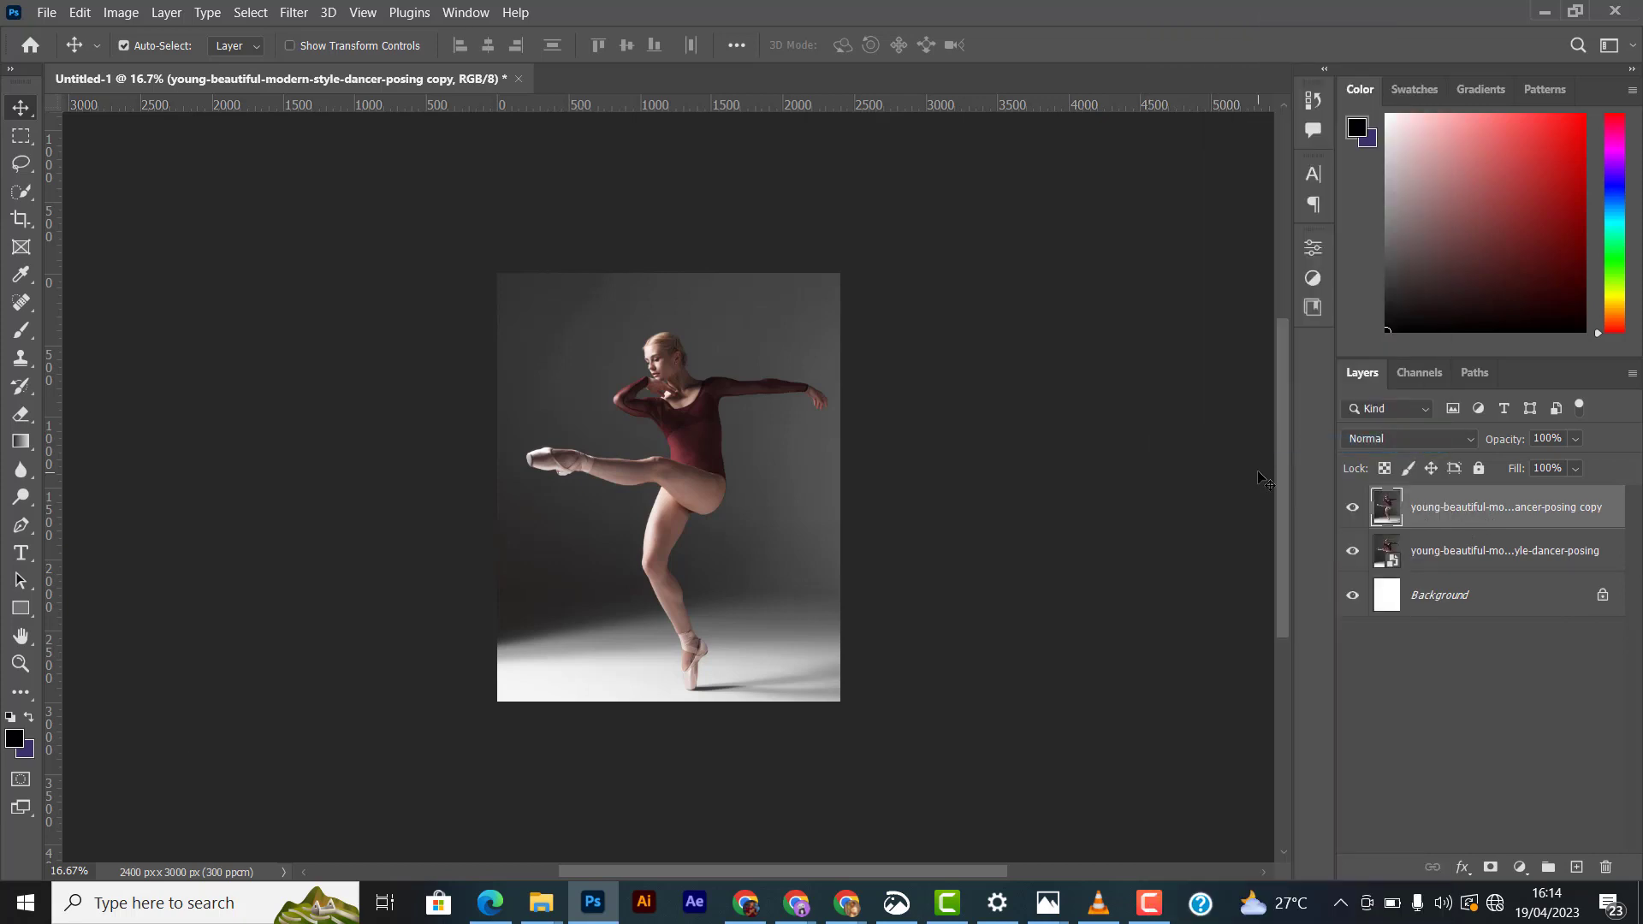
Step: Select the dancer on the rasterized copy automatically with the Subject selection command
key("ctrl+plus")
key("ctrl+plus")
key("ctrl+plus")
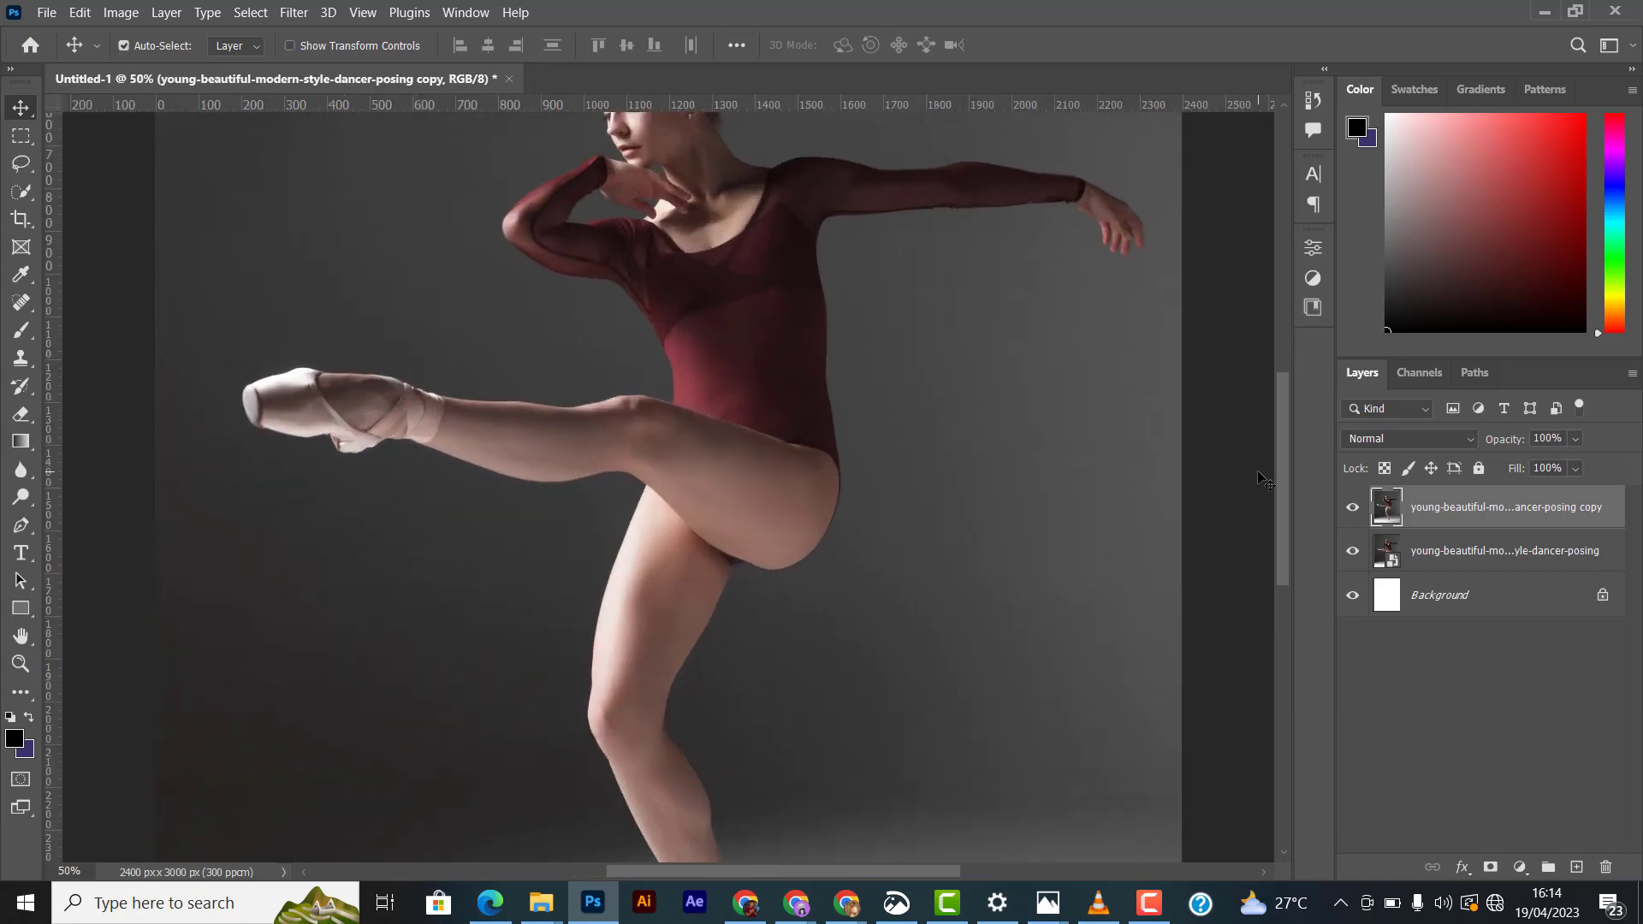
scroll(734, 552, "up", 3)
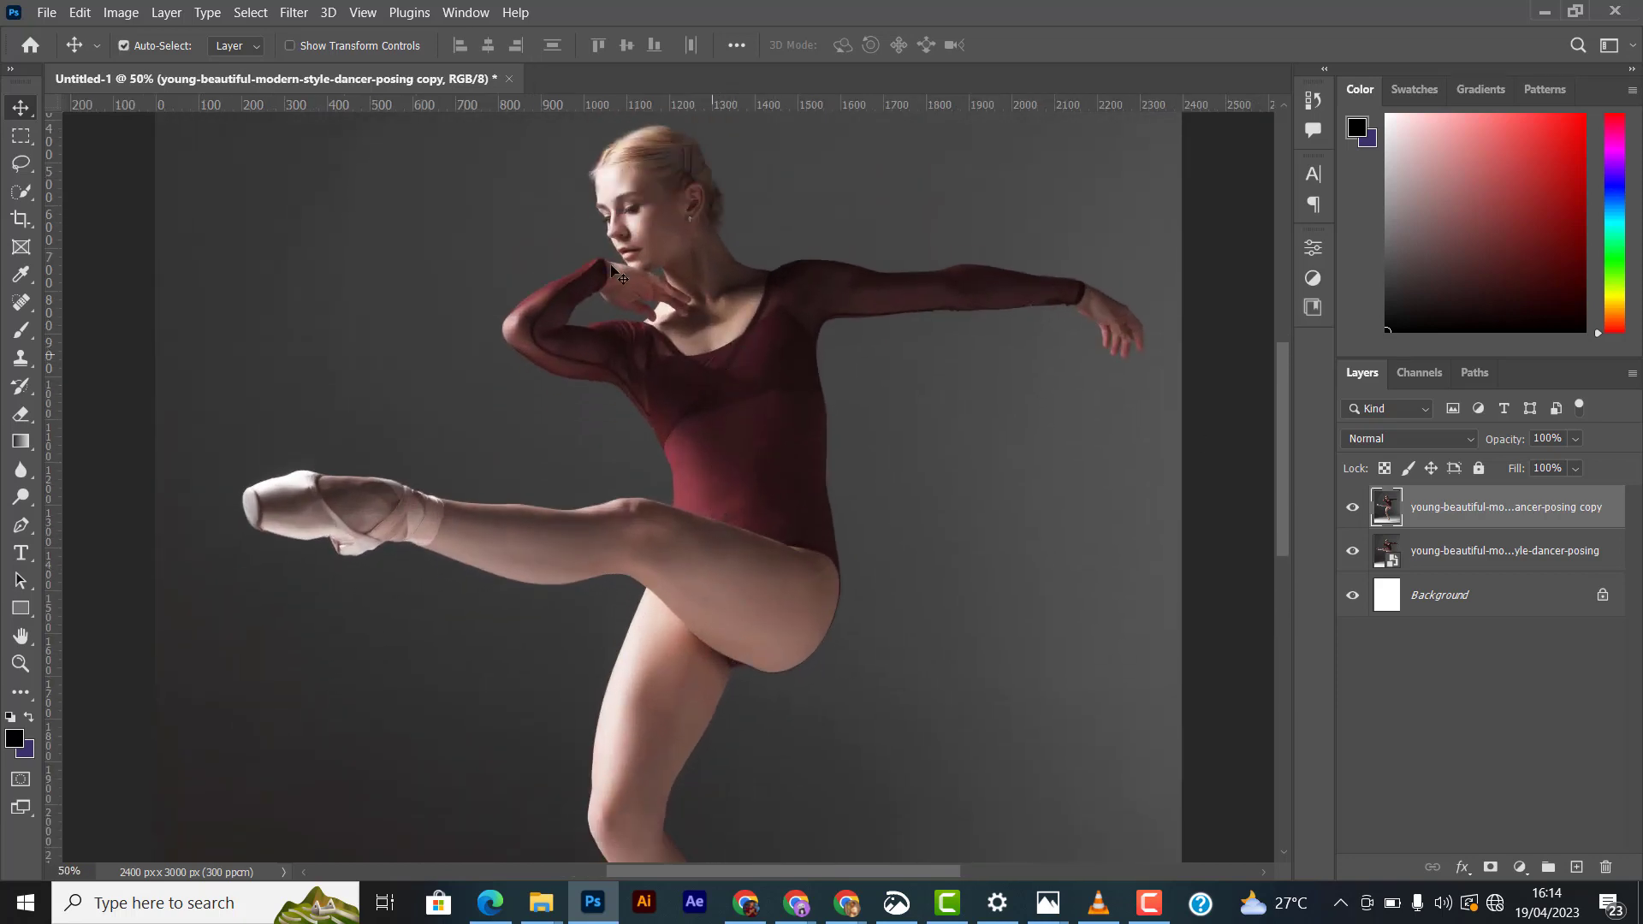
scroll(702, 253, "down", 1)
scroll(691, 274, "down", 1)
scroll(708, 278, "up", 1)
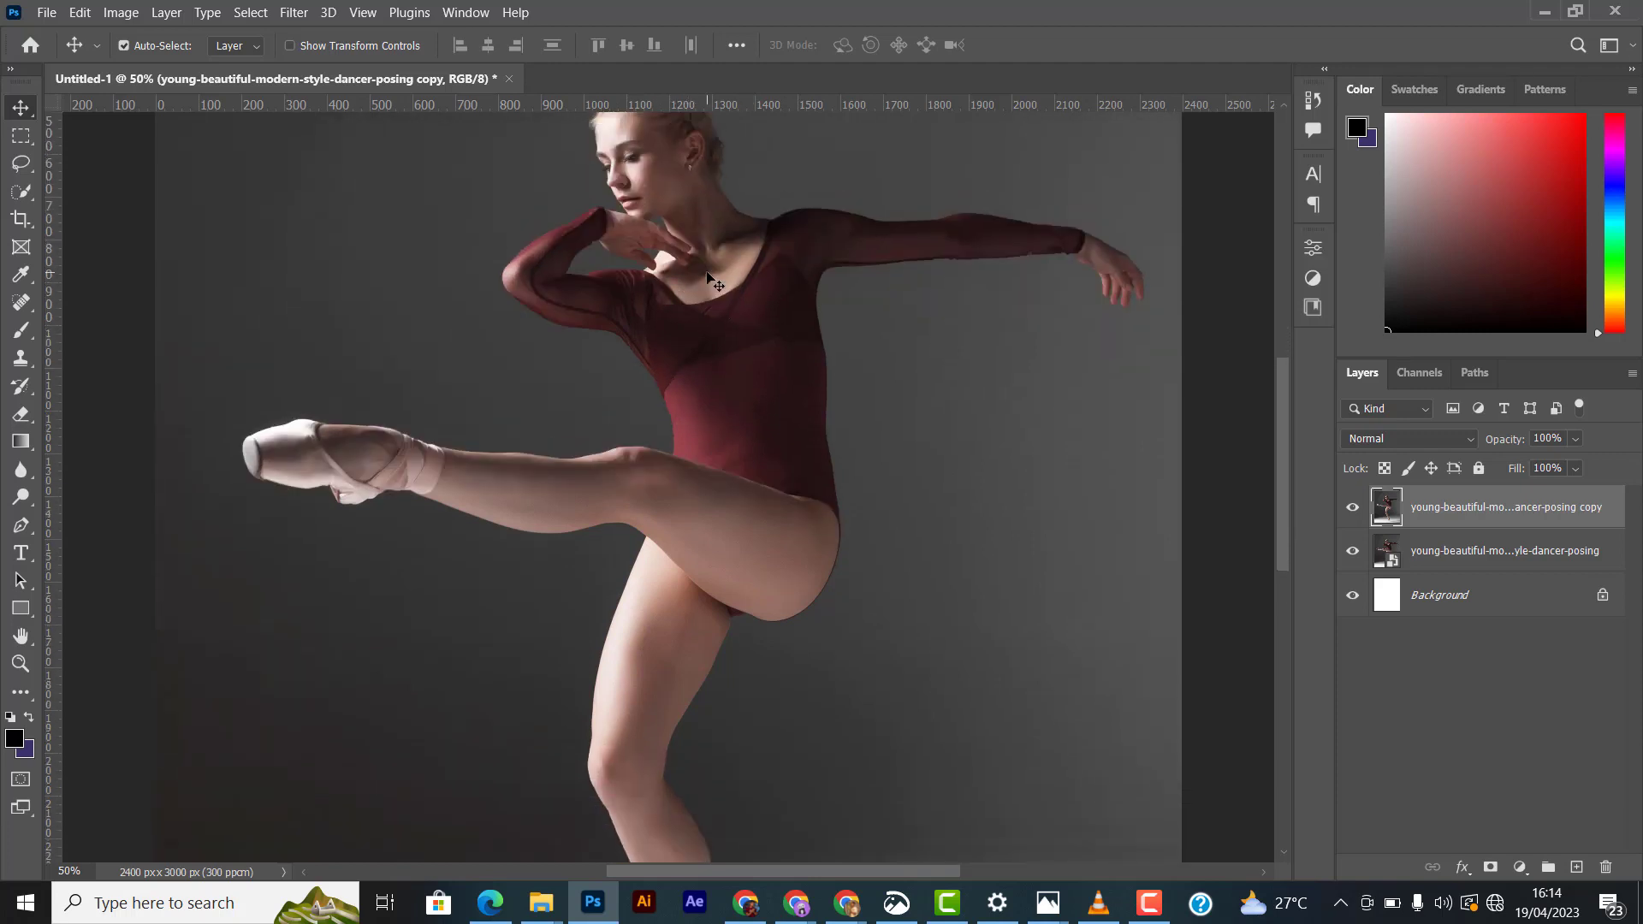
scroll(718, 281, "up", 1)
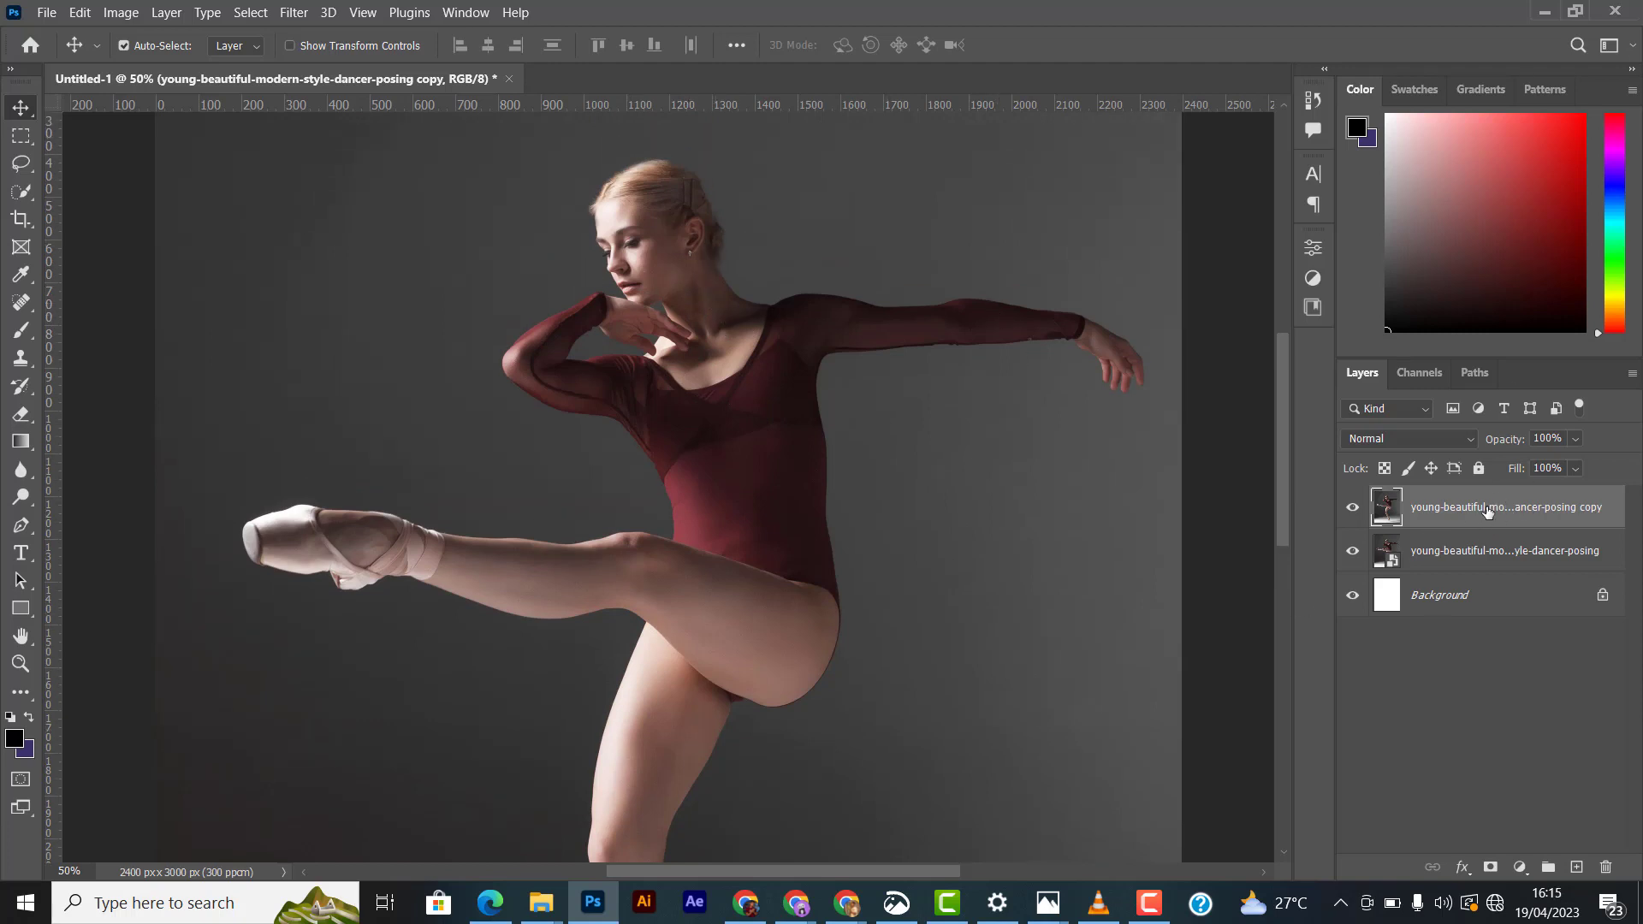
scroll(514, 273, "down", 1)
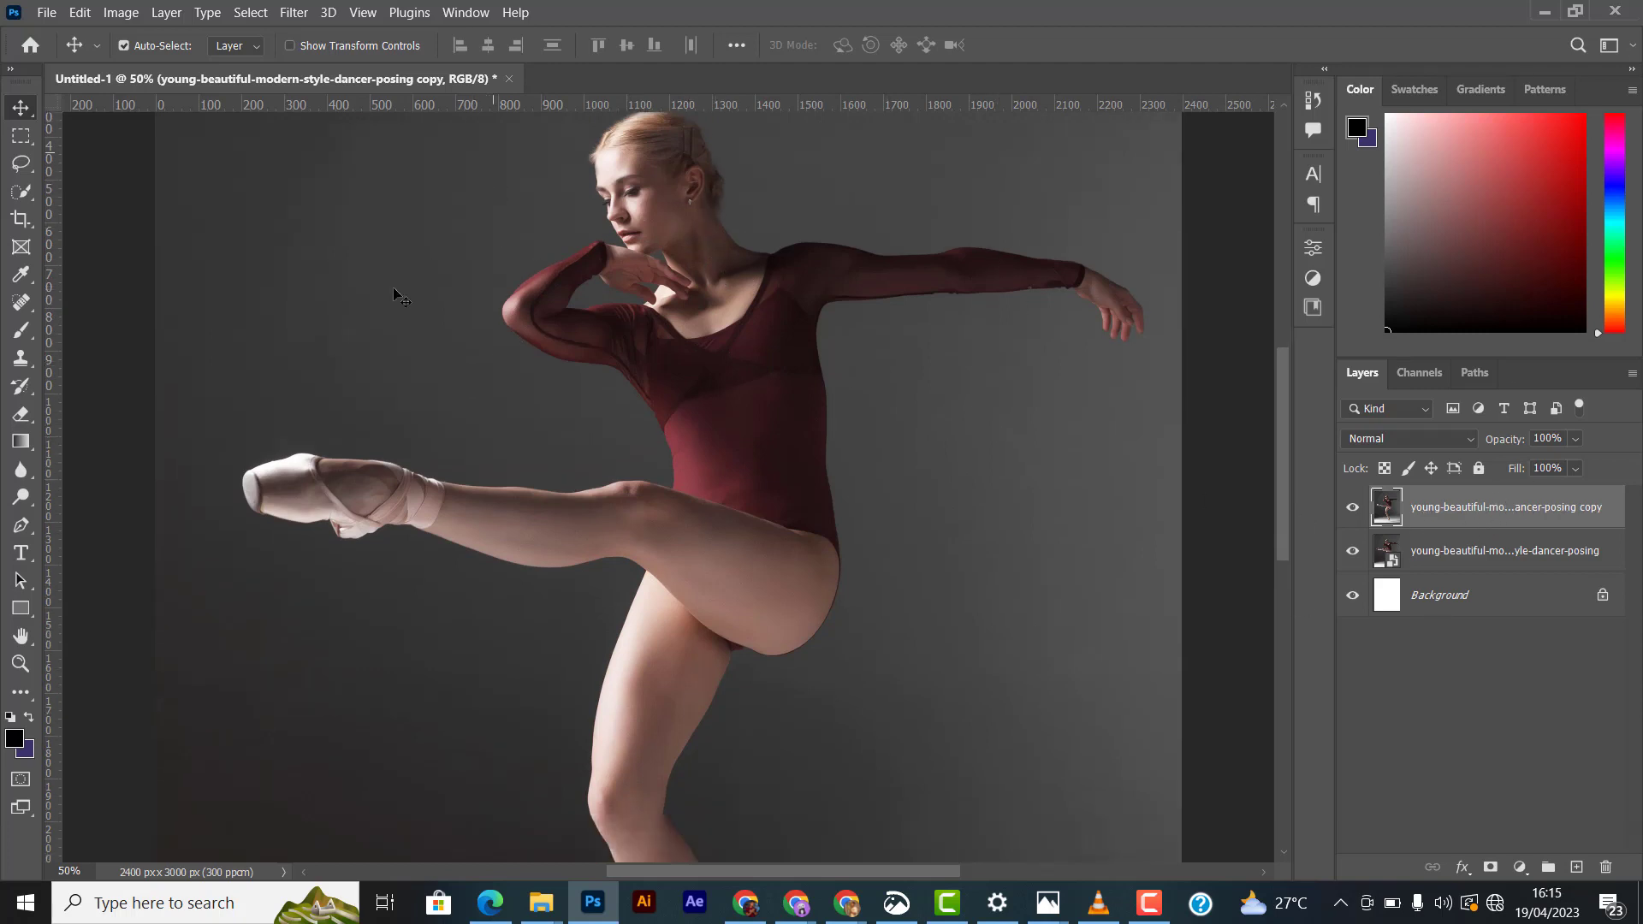
left_click(250, 12)
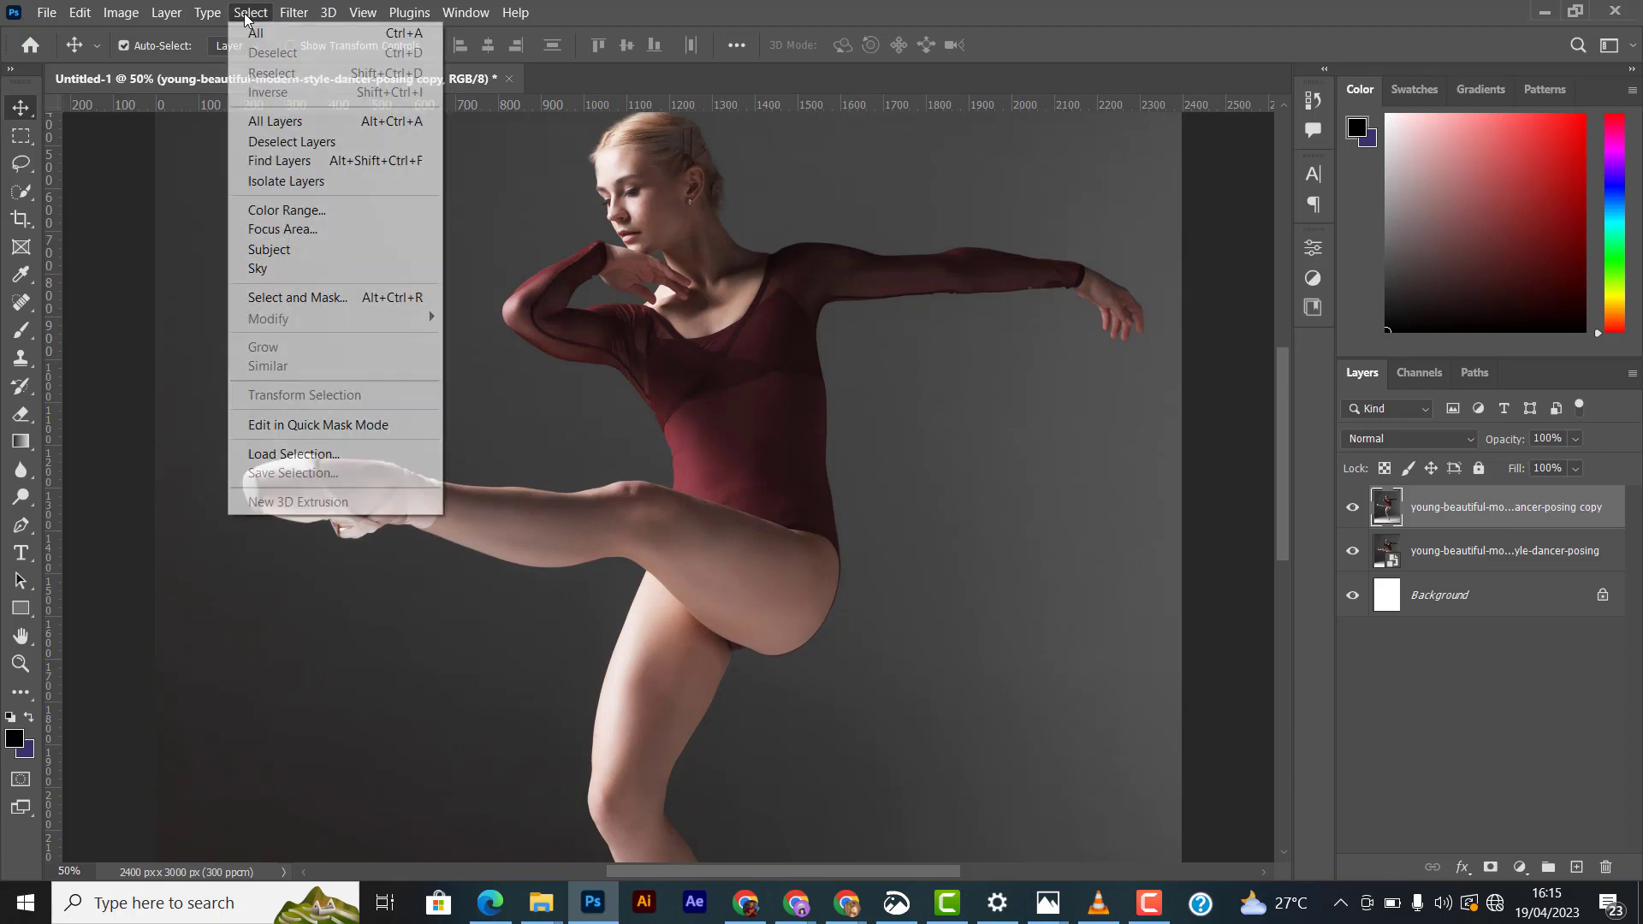
left_click(299, 252)
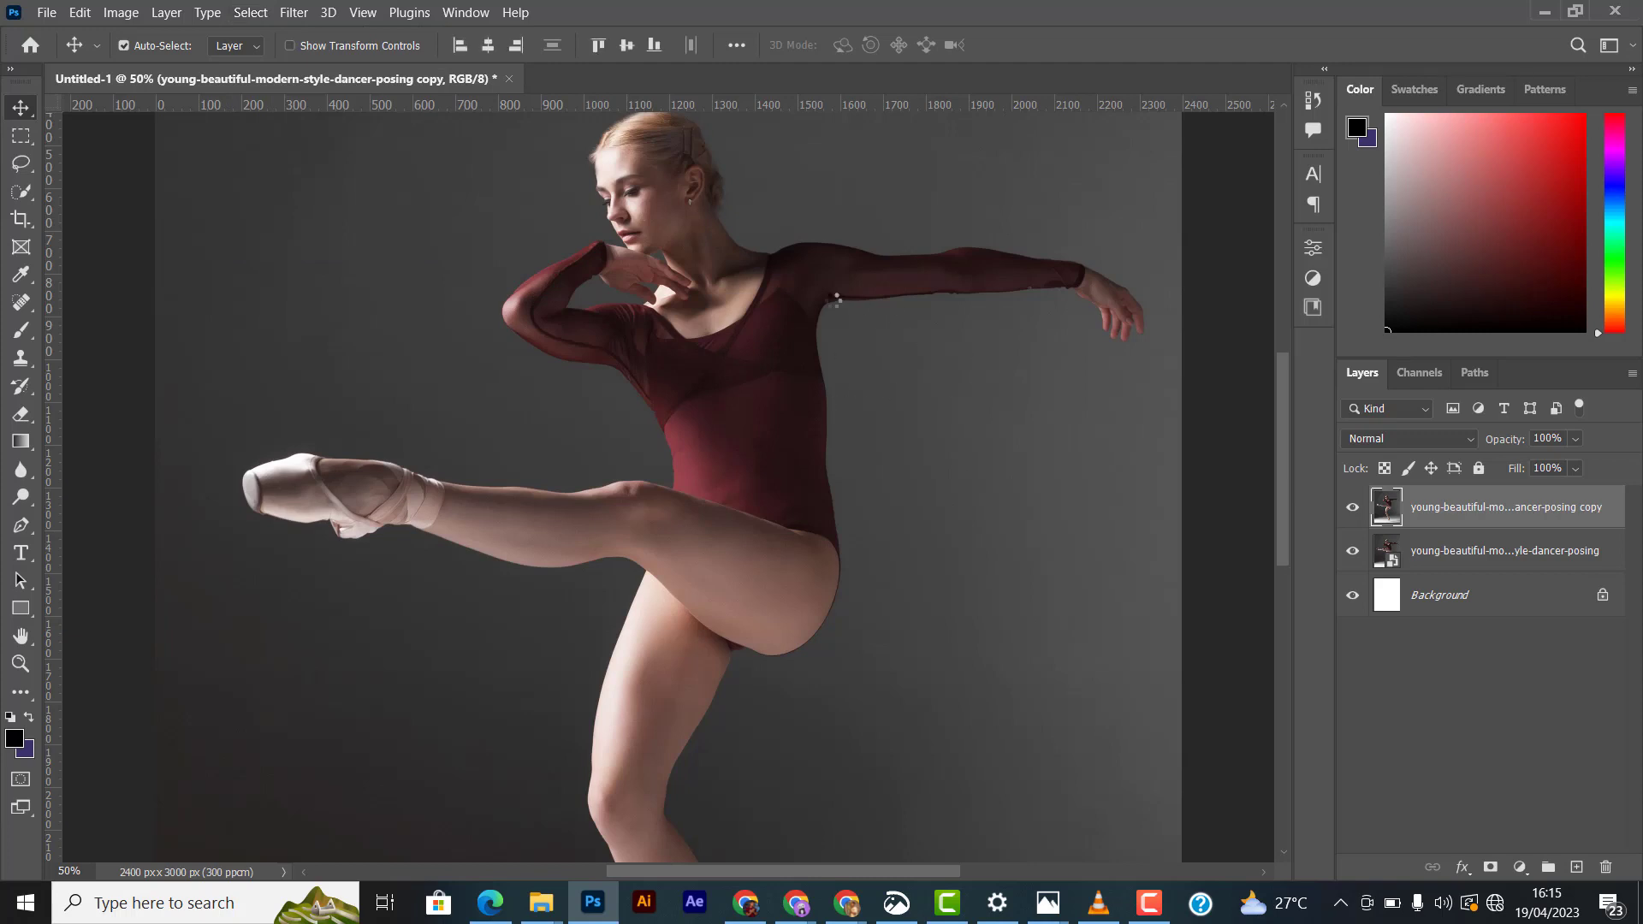
Step: Inspect the selection outline along the dancer's legs, torso, raised arm and face for inaccurate areas
scroll(732, 402, "down", 2)
scroll(731, 403, "down", 8)
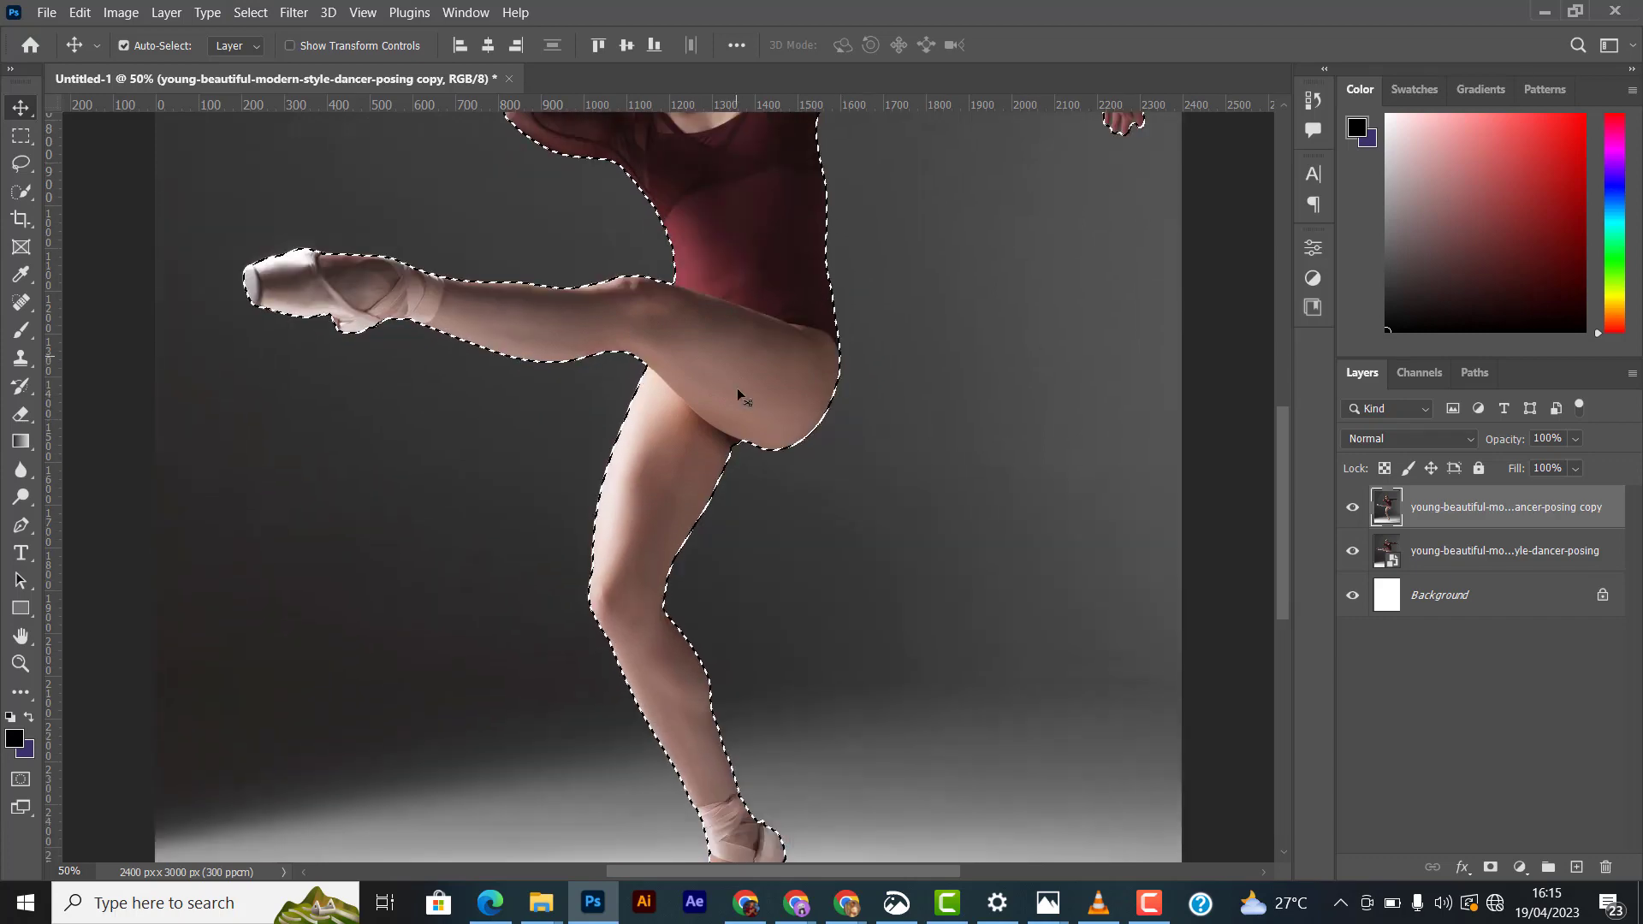
scroll(741, 393, "up", 5)
scroll(741, 392, "up", 3)
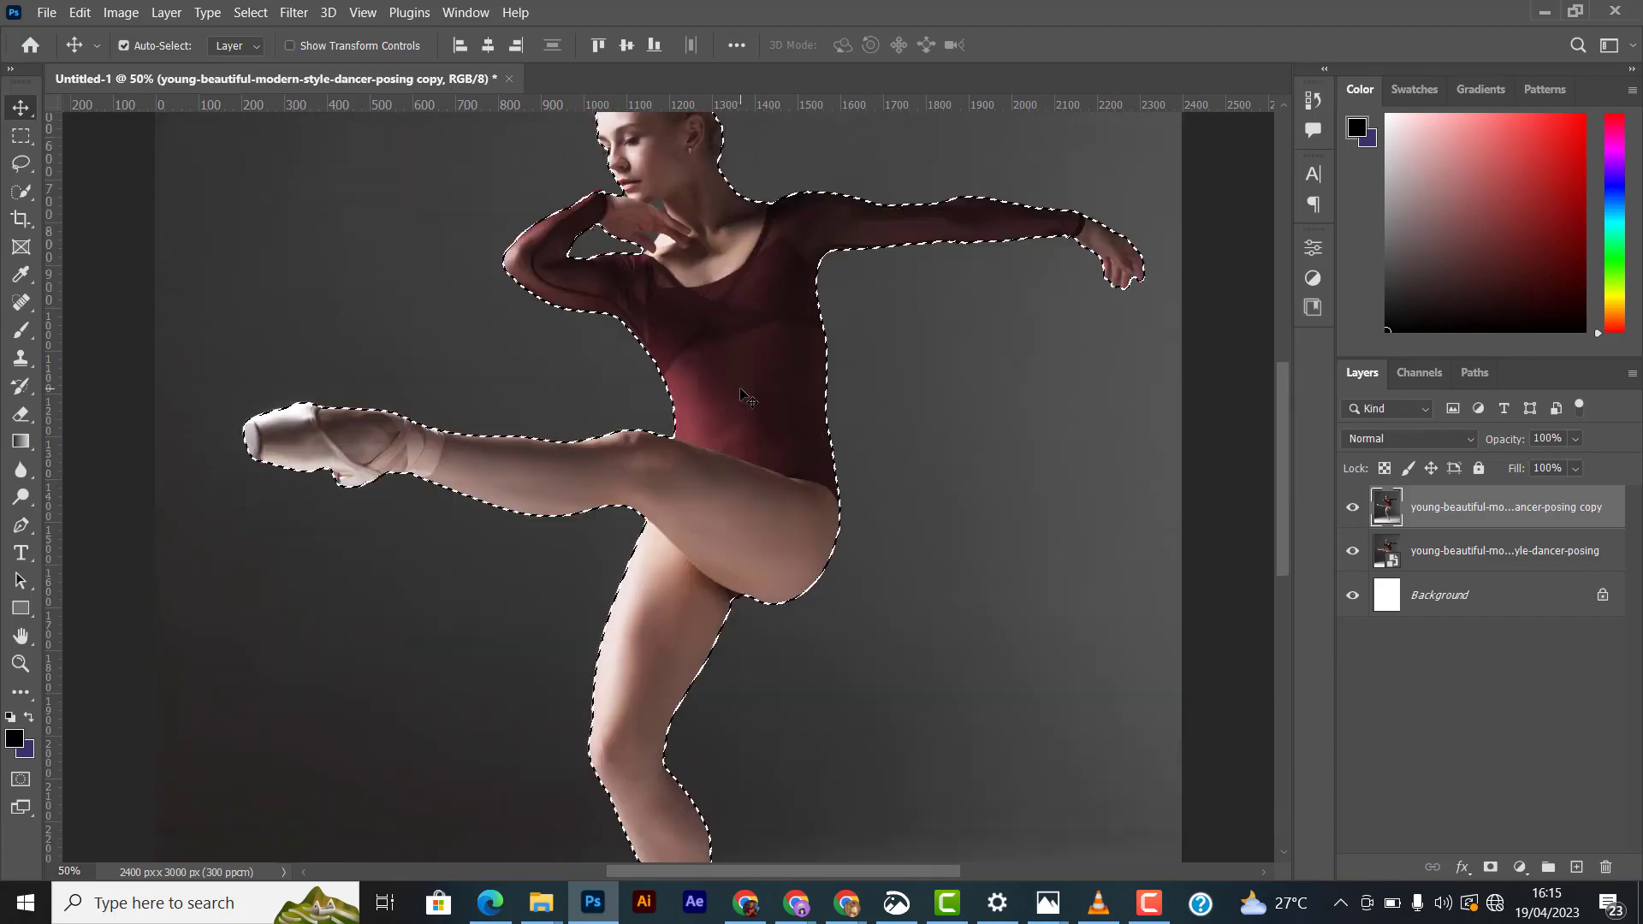
key("ctrl+plus")
key("ctrl+plus")
key("ctrl+plus")
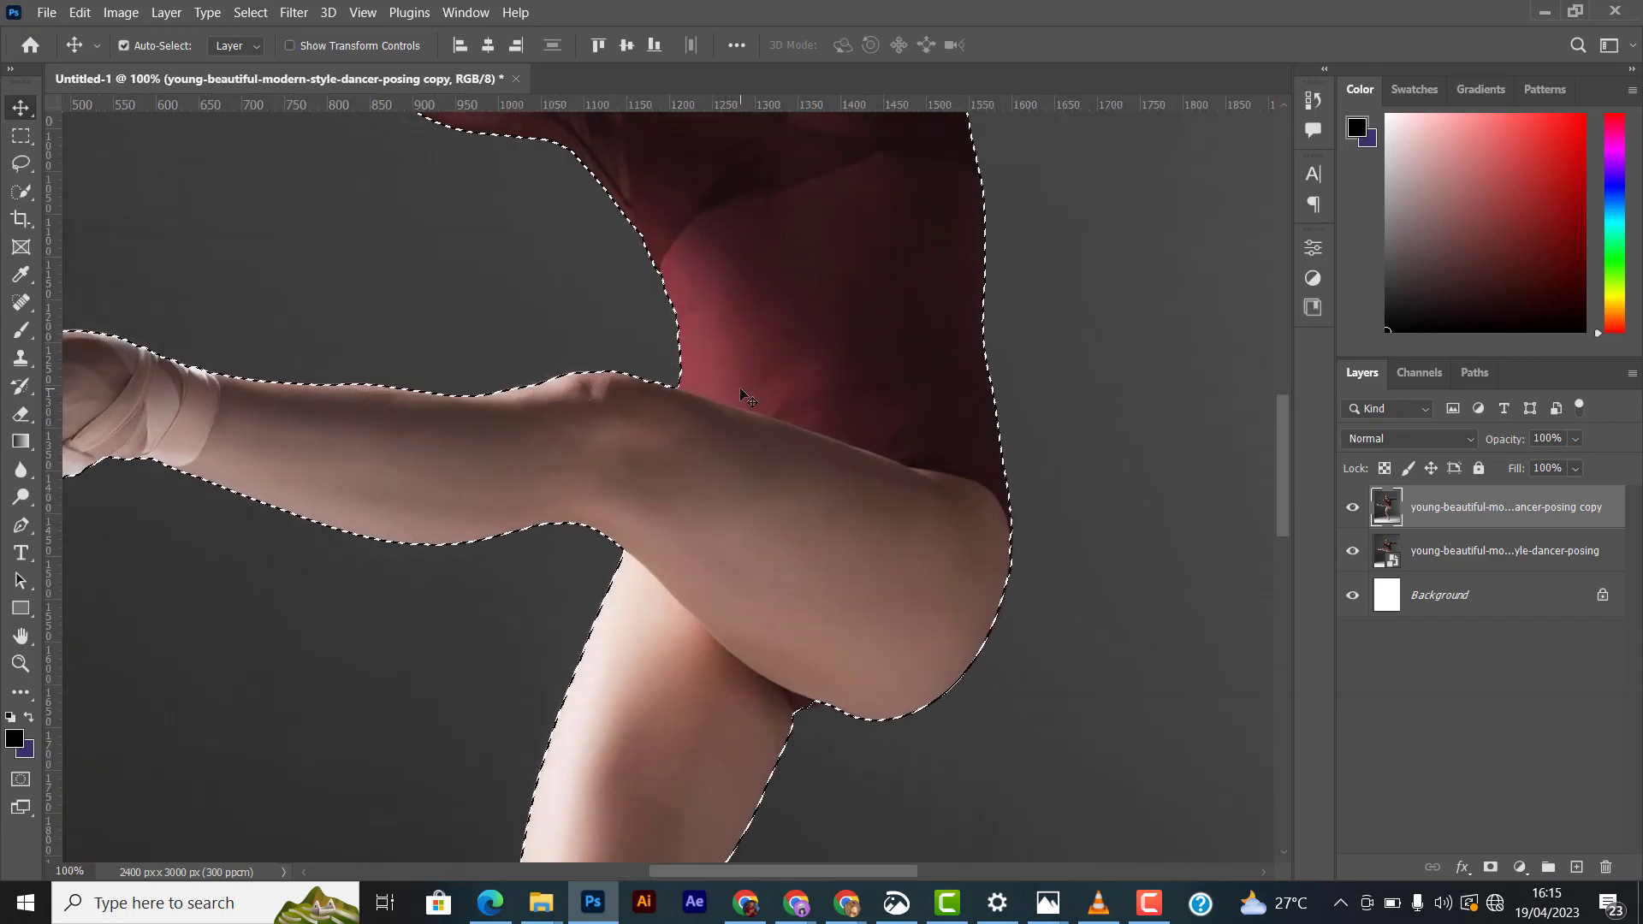
left_click_drag(894, 650, 1181, 430)
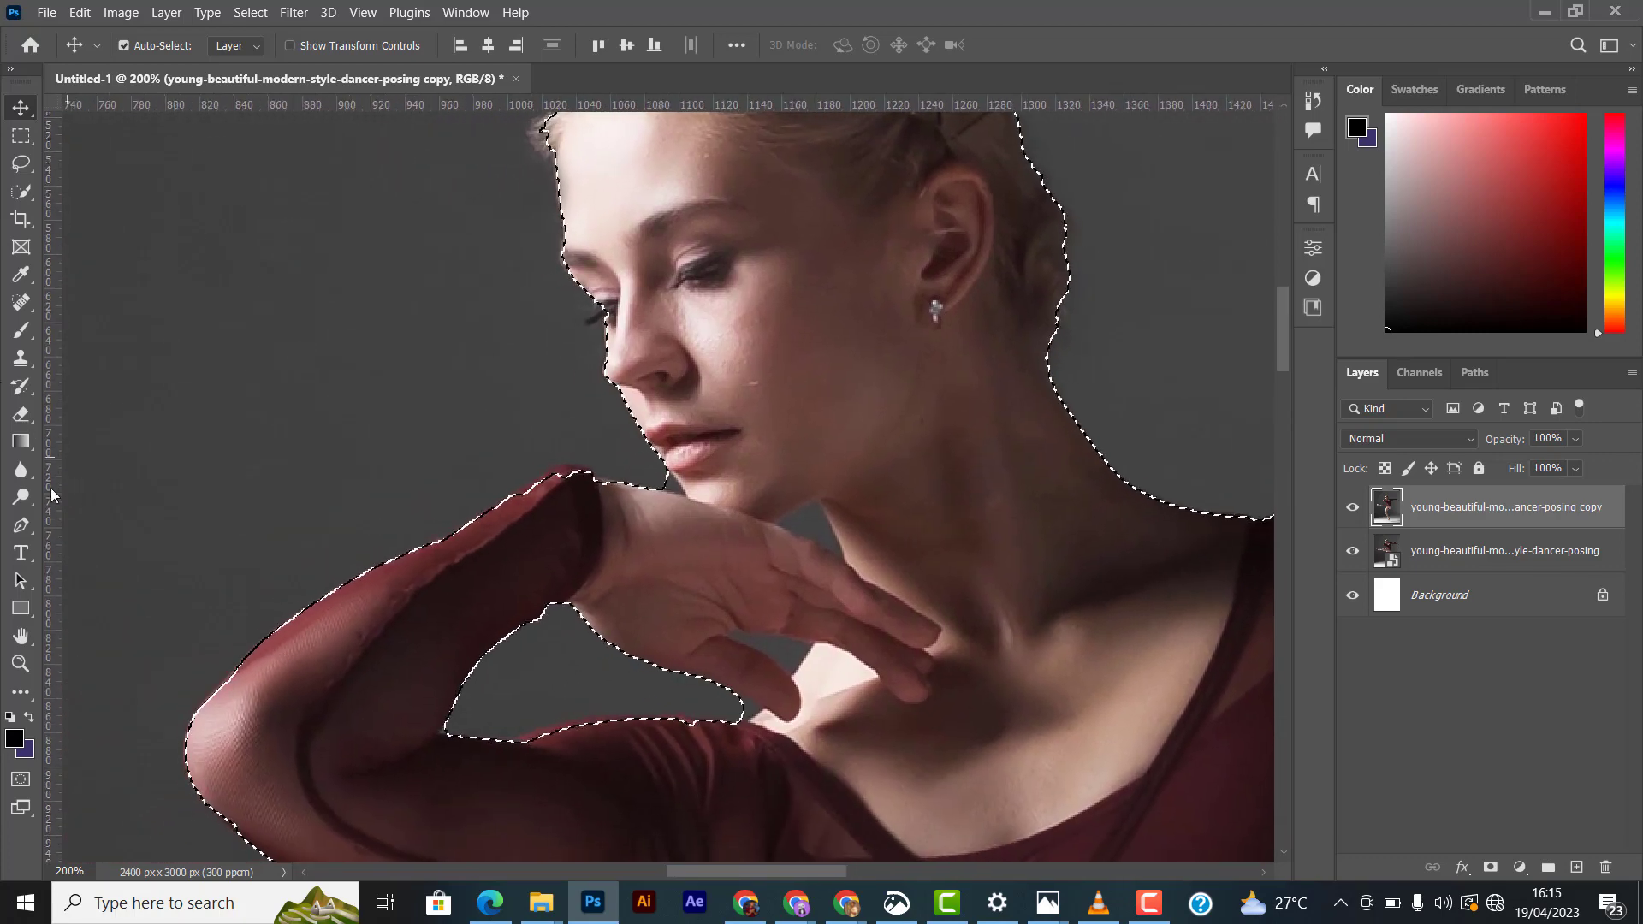
Step: Subtract the grey background wedge between the chin and wrist from the selection, using the Quick Selection tool at brush size 4
left_click(19, 196)
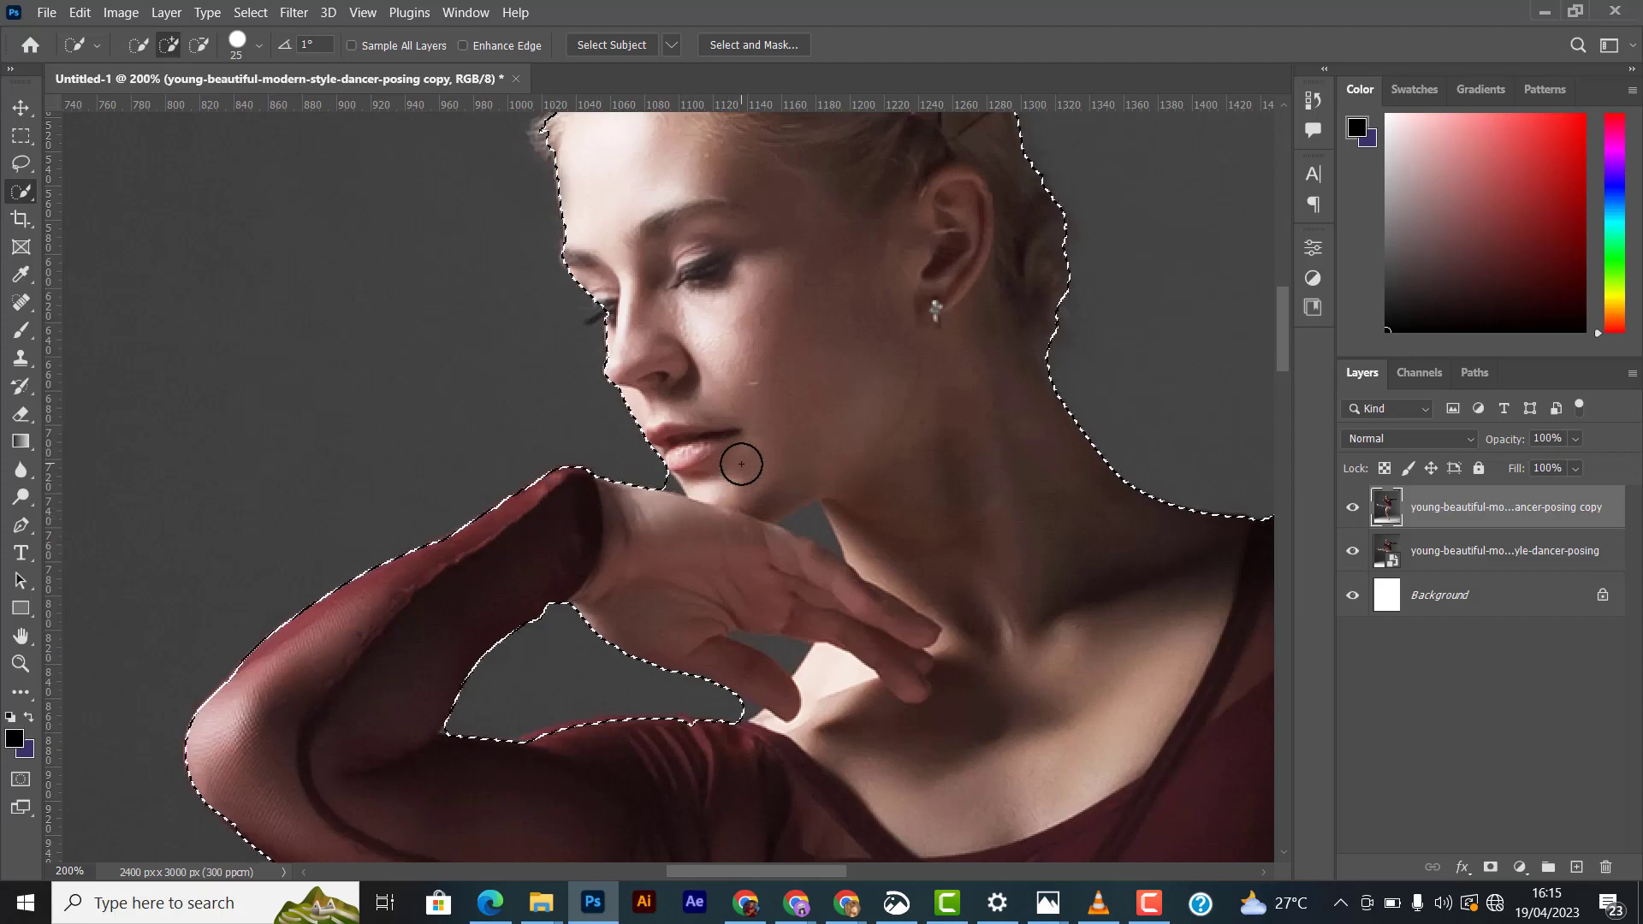
scroll(735, 465, "up", 1)
scroll(741, 465, "up", 1)
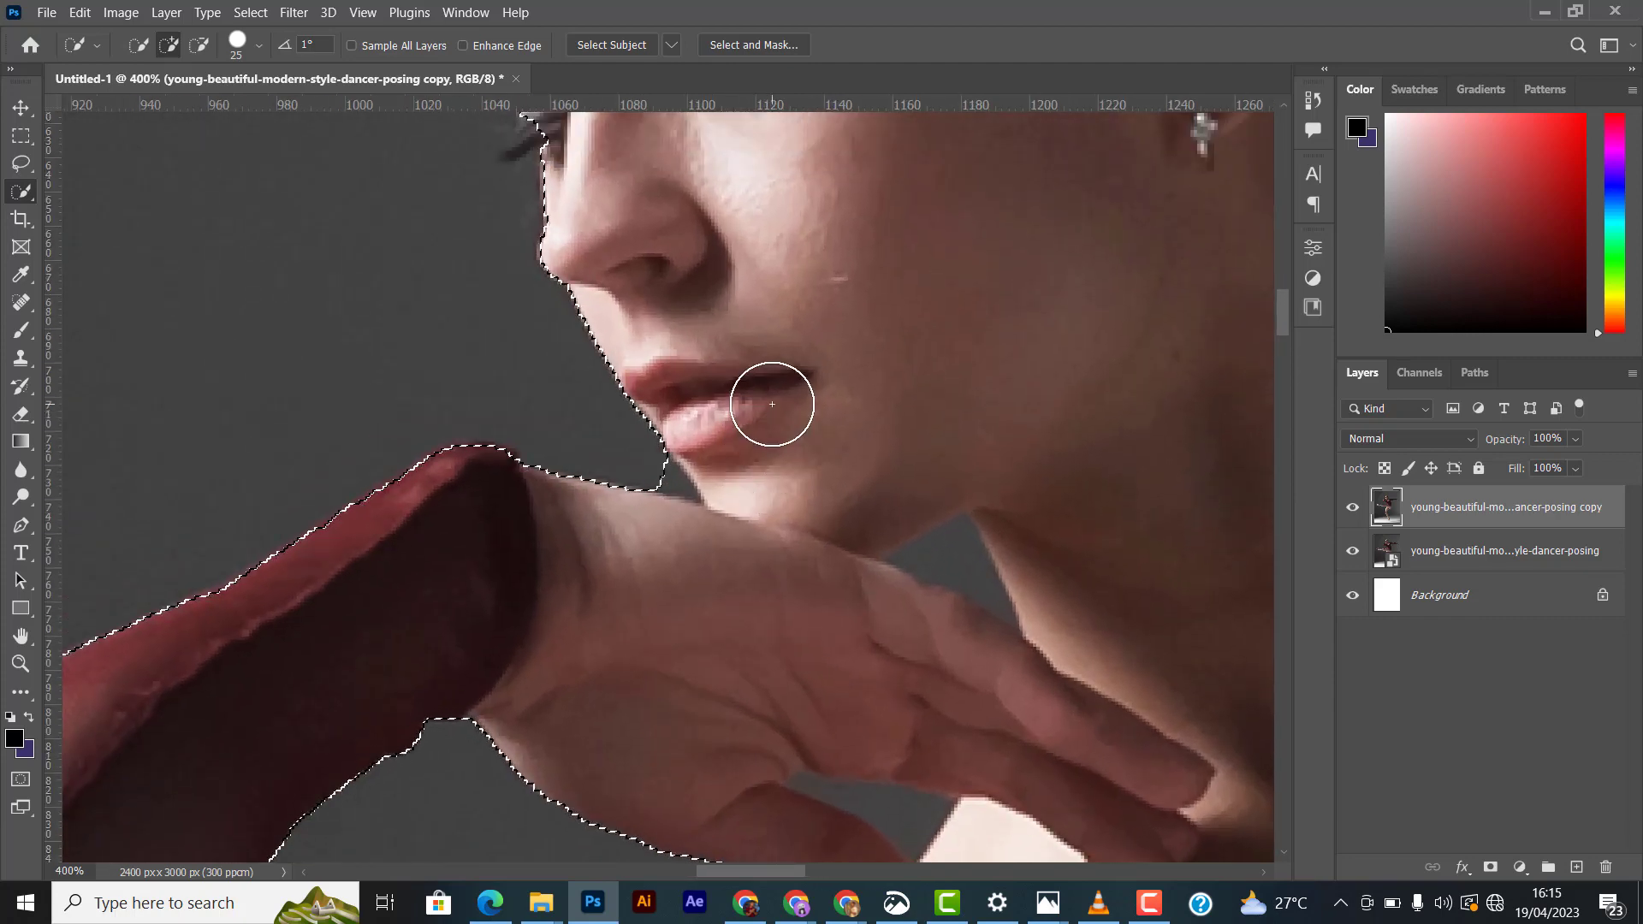
key("bracketleft")
key("bracketleft")
key("bracketleft")
key("bracketleft")
key("bracketleft")
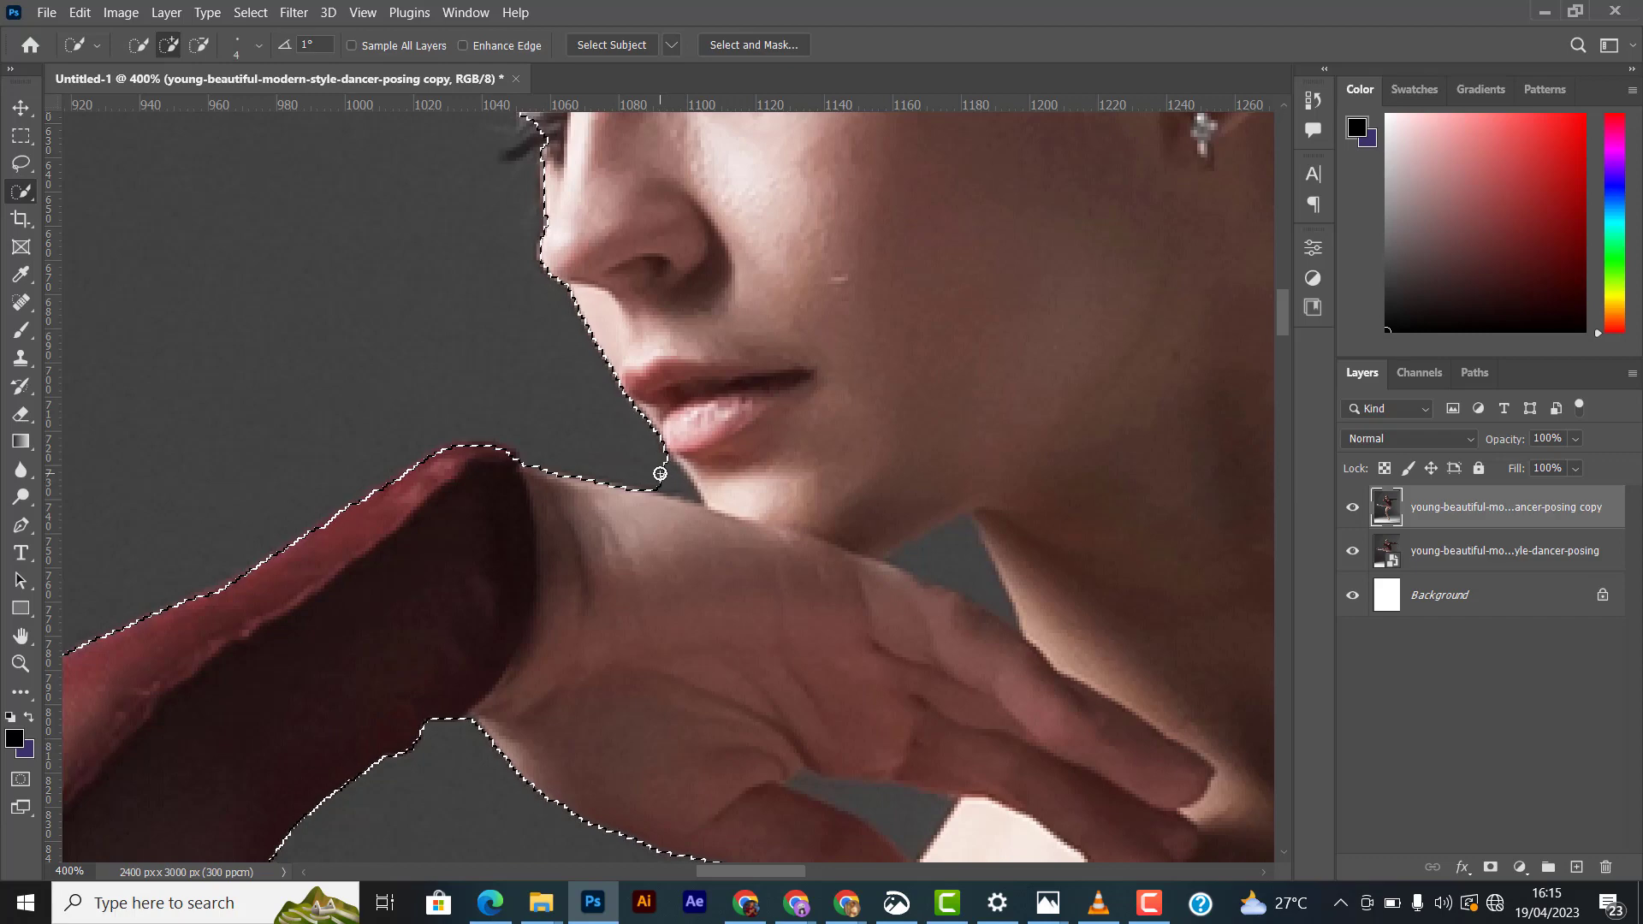
scroll(660, 474, "up", 1)
scroll(660, 473, "up", 4)
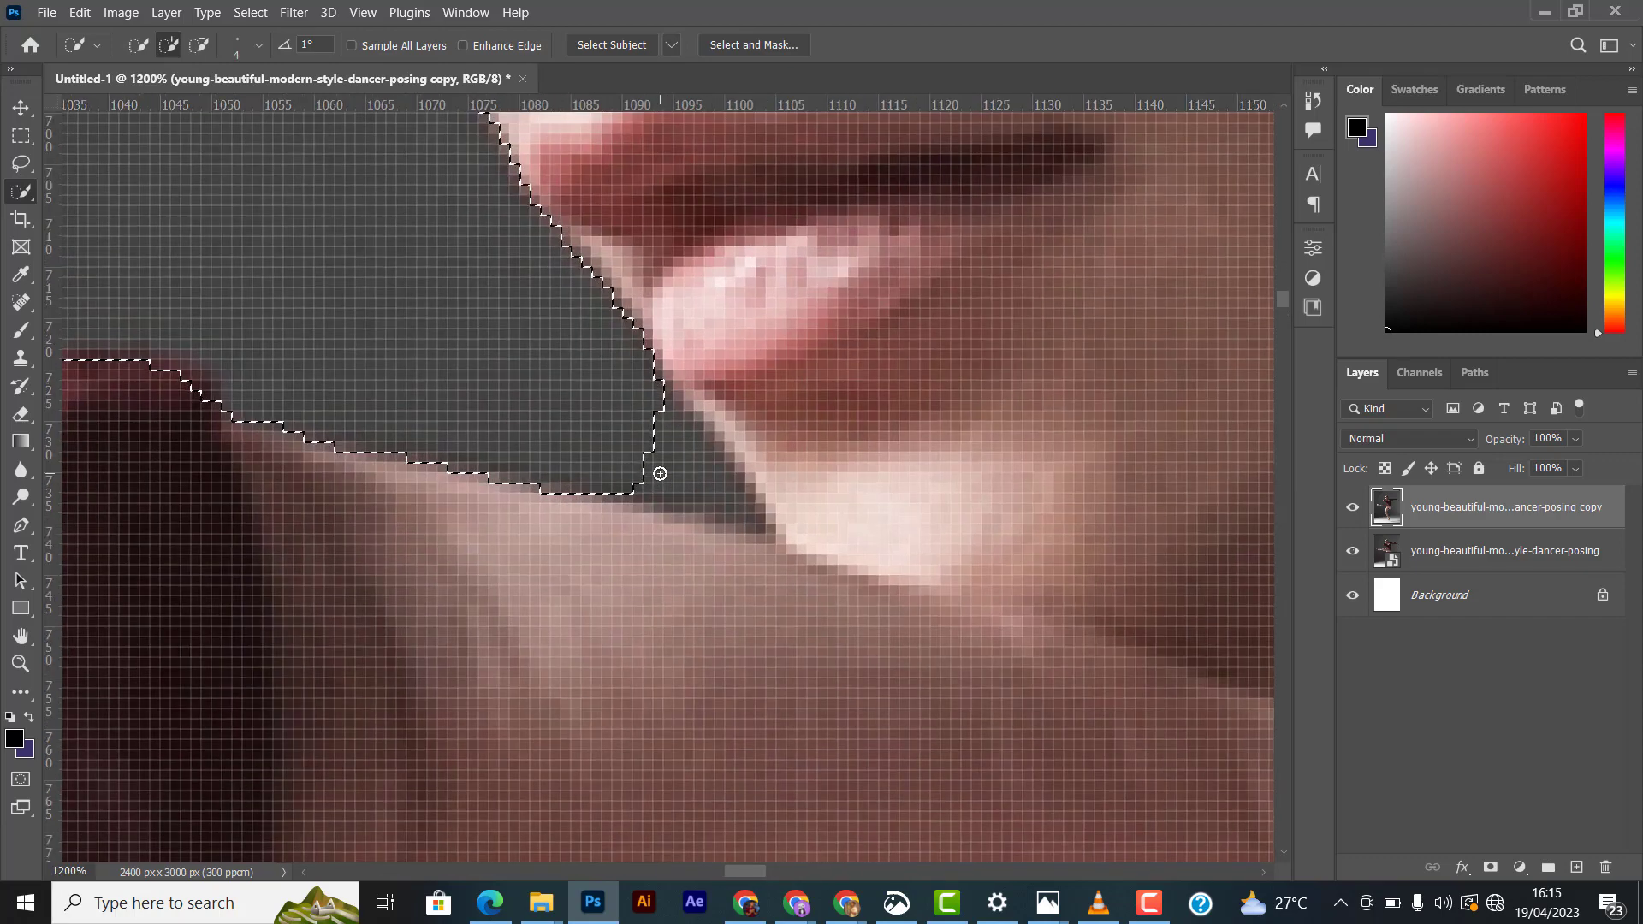
mouse_move(649, 459)
left_mouse_down()
mouse_move(707, 491)
mouse_move(723, 477)
left_mouse_up()
scroll(723, 473, "down", 3)
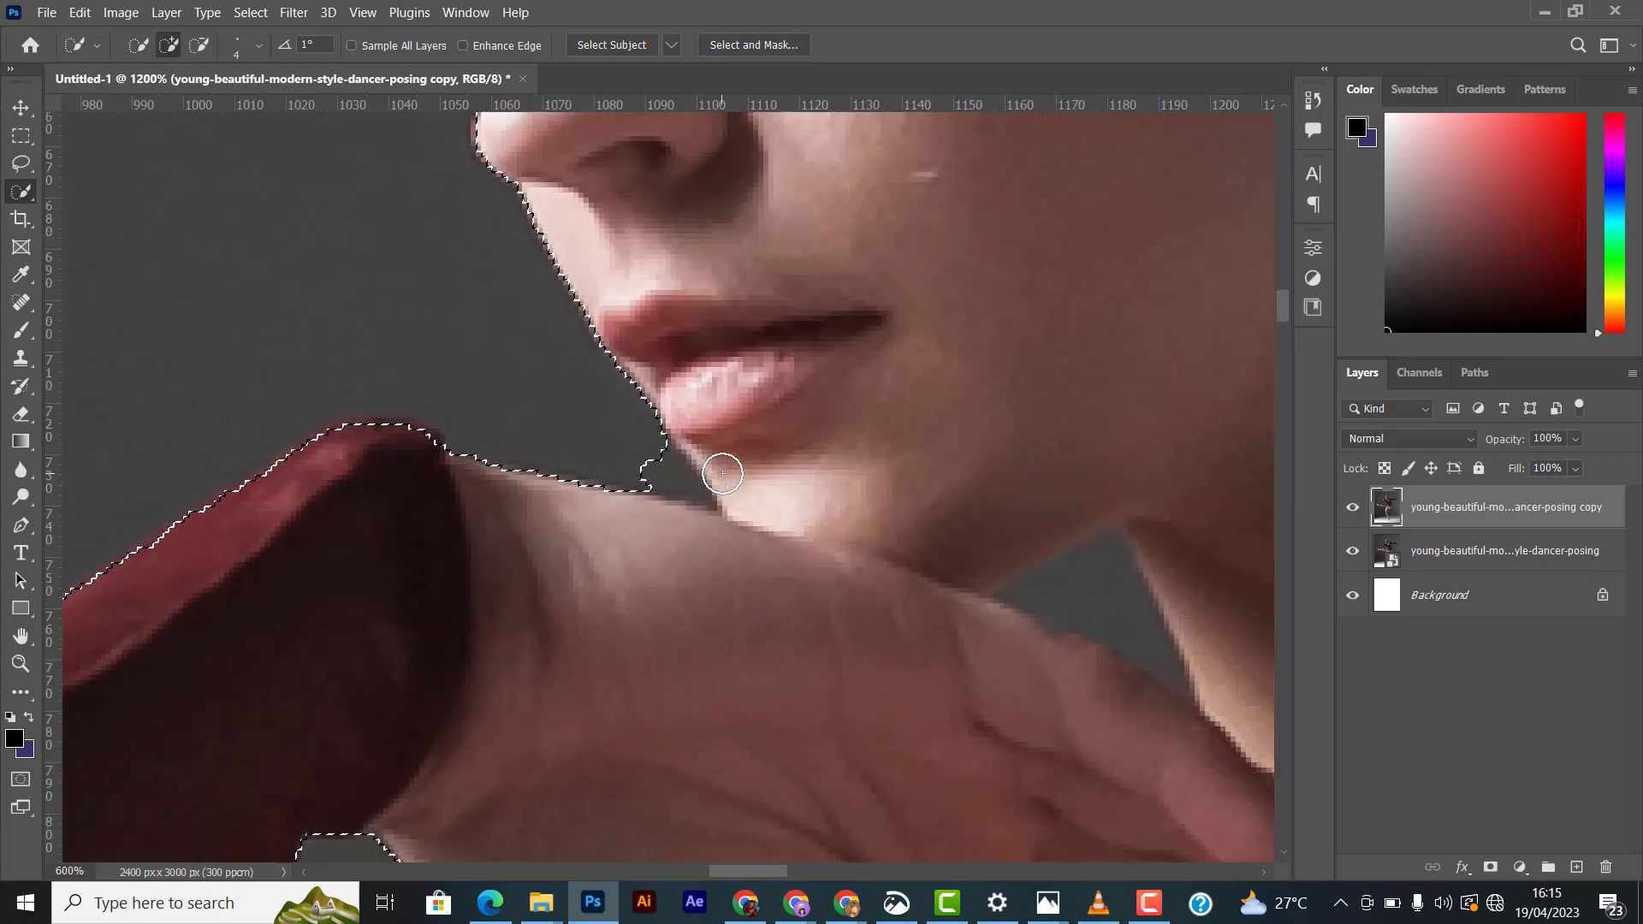
key("alt")
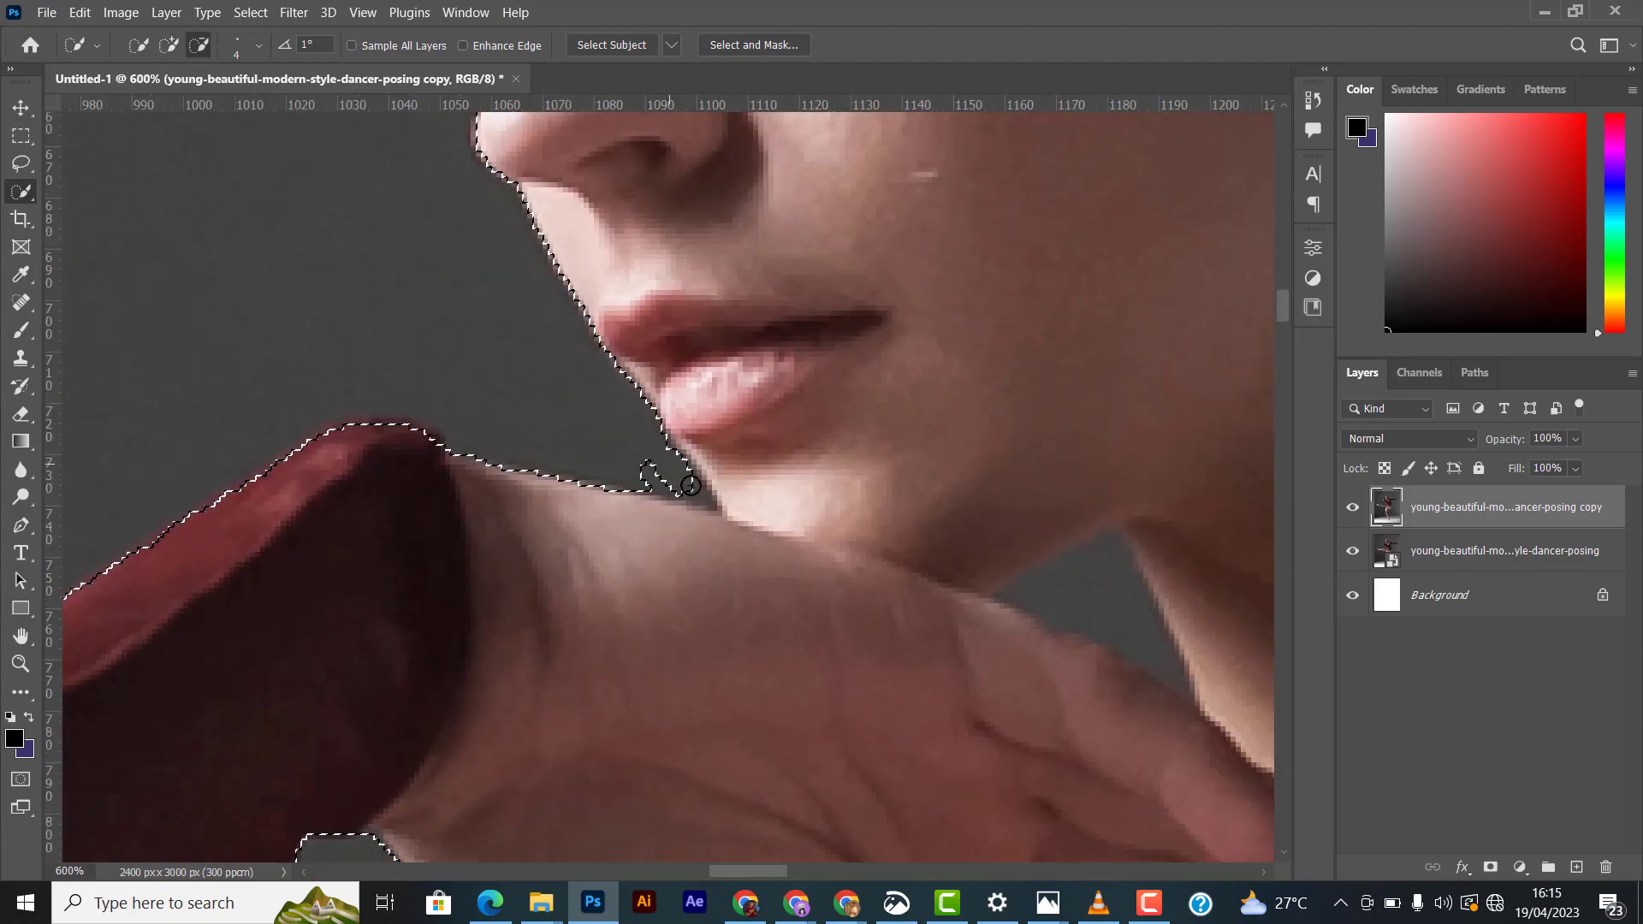
left_click(695, 492)
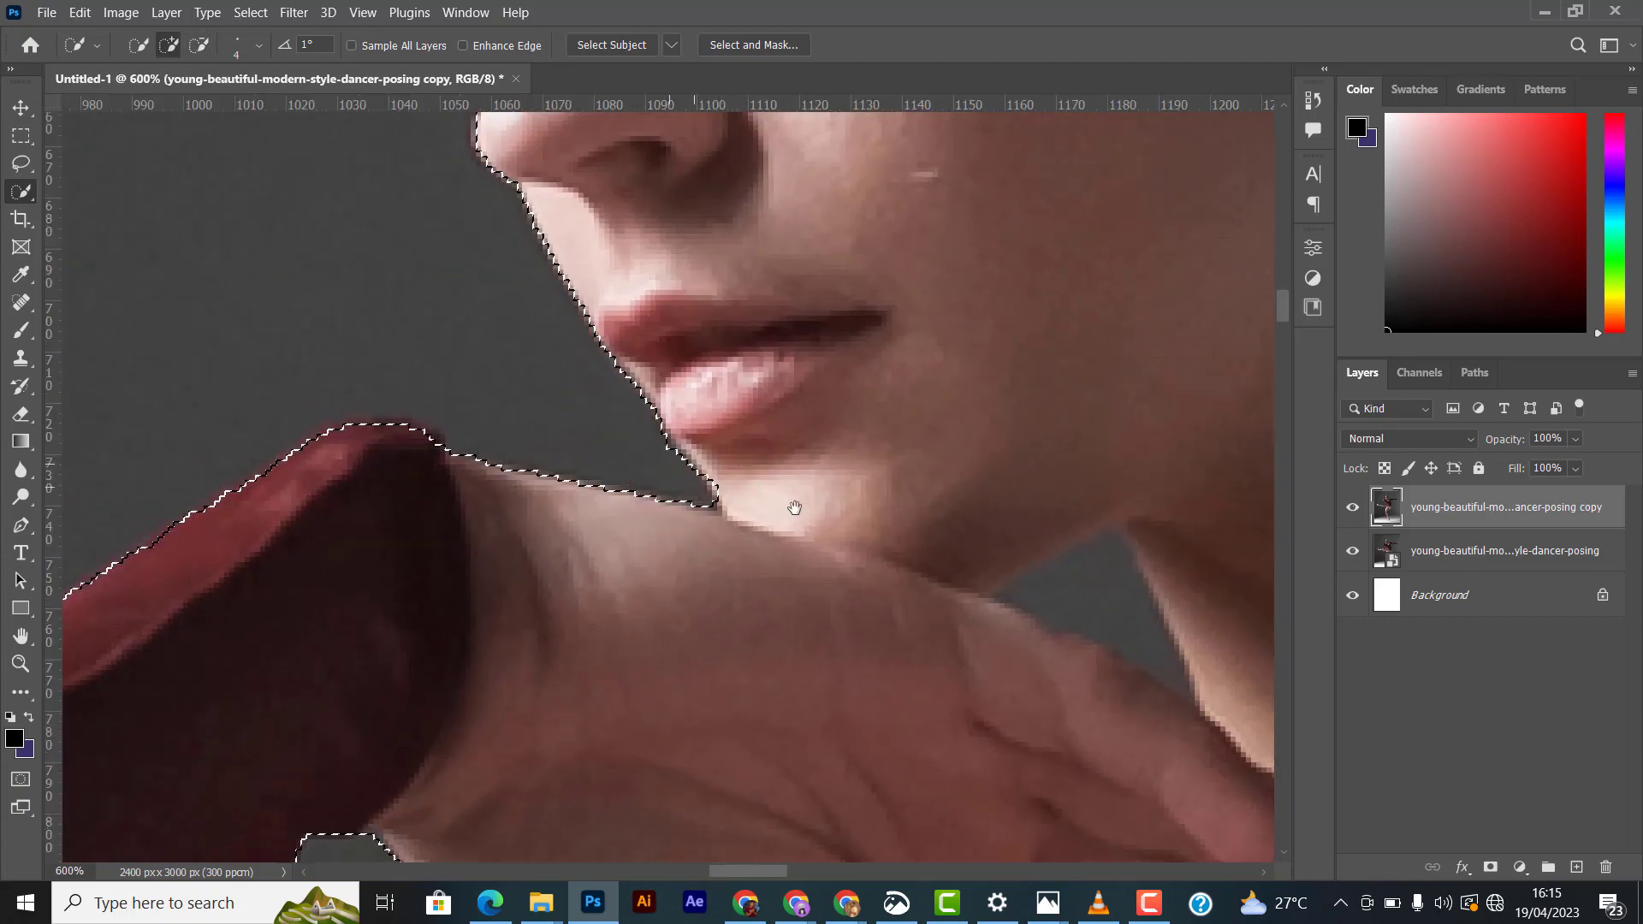
Step: Subtract the grey triangle between the dancer's neck and index finger from the selection, using Quick Selection at brush size 8
left_click_drag(794, 507, 462, 448)
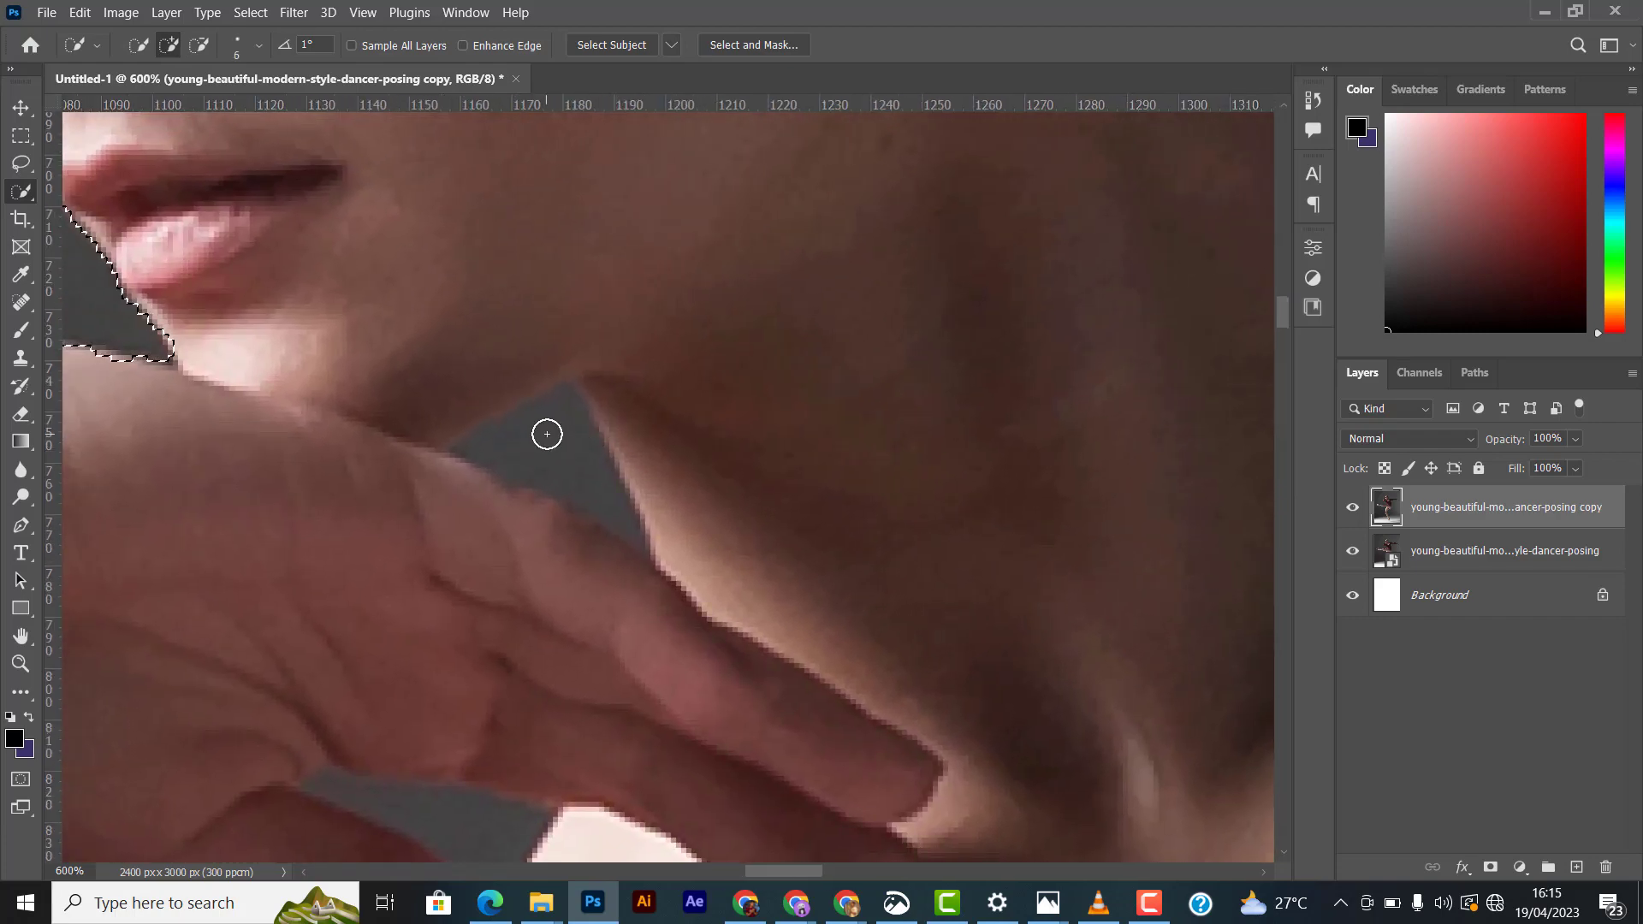
key("bracketright")
key("alt")
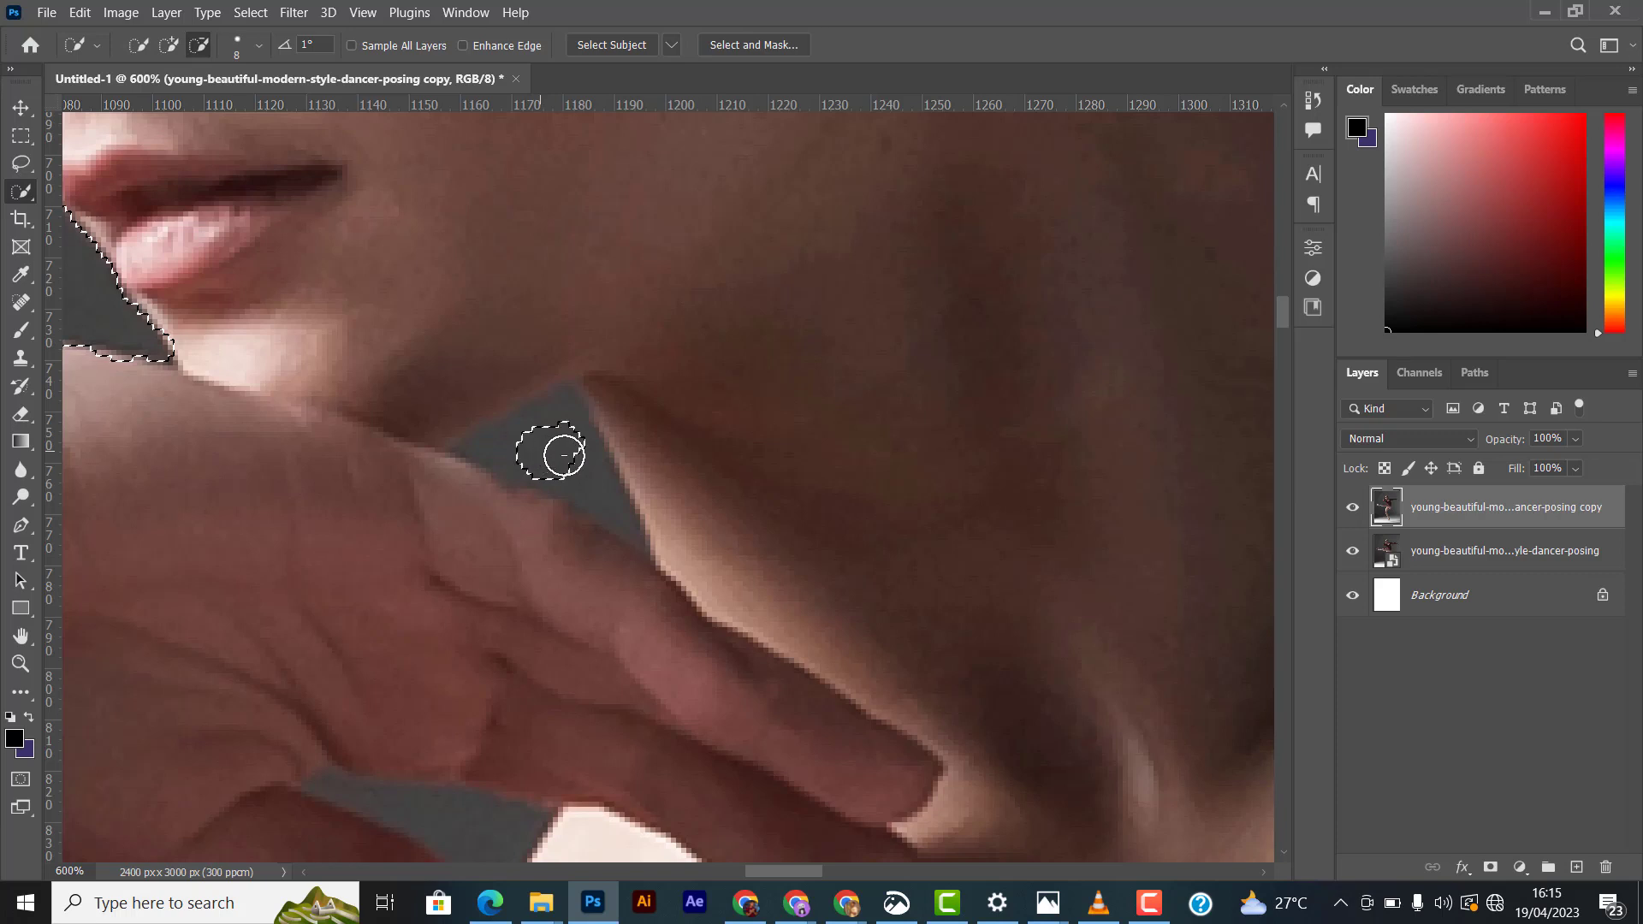
mouse_move(564, 455)
left_mouse_down()
mouse_move(498, 454)
mouse_move(478, 444)
mouse_move(577, 473)
mouse_move(643, 546)
mouse_move(588, 426)
mouse_move(560, 410)
mouse_move(579, 507)
mouse_move(535, 515)
mouse_move(634, 581)
mouse_move(527, 533)
mouse_move(591, 542)
mouse_move(580, 564)
mouse_move(603, 507)
mouse_move(544, 433)
mouse_move(514, 463)
mouse_move(506, 564)
mouse_move(444, 428)
left_mouse_up()
Step: Subtract the grey gap between the thumb and fingers, and restore the selected skin along the hand and thumb
left_click_drag(447, 616, 569, 388)
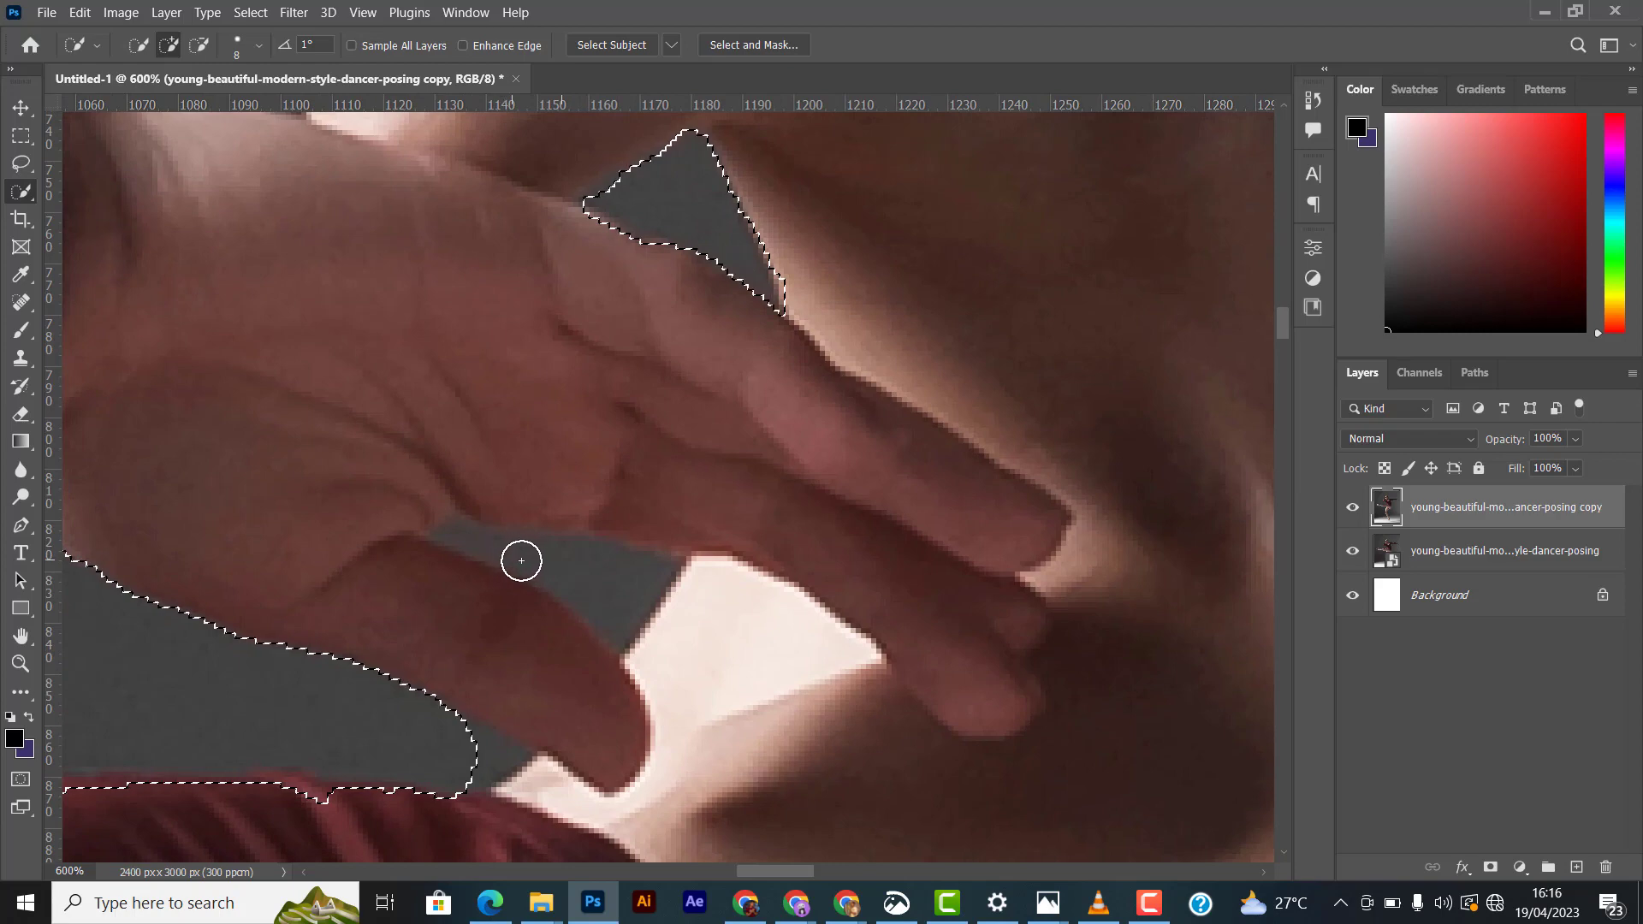
key("alt")
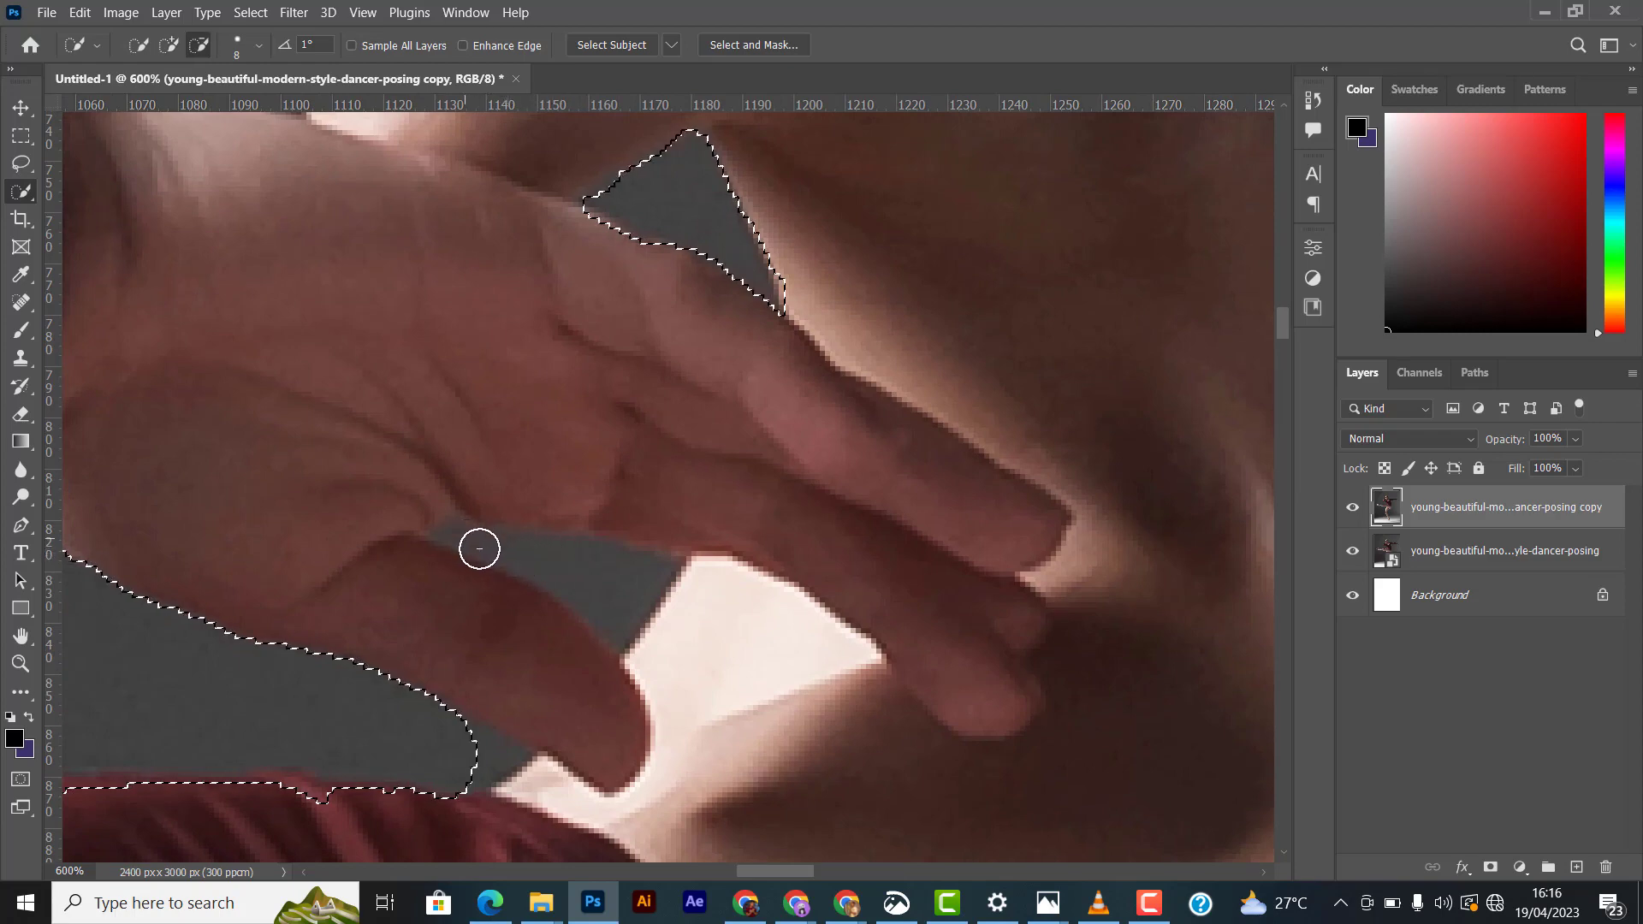
left_click_drag(479, 548, 618, 560)
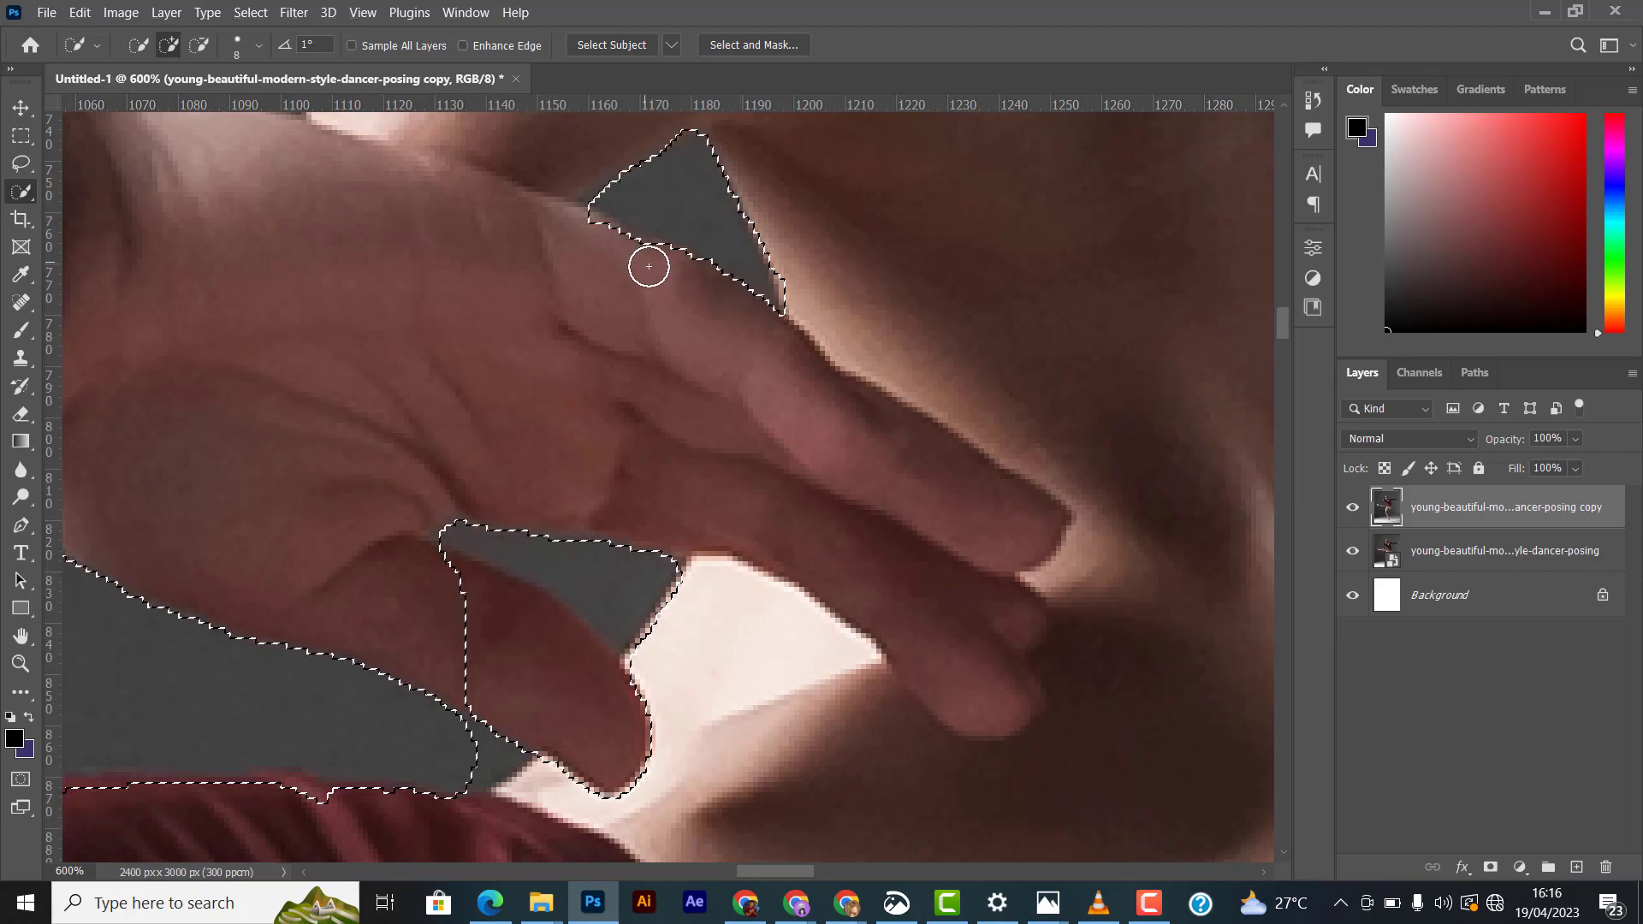
mouse_move(638, 260)
left_mouse_down()
mouse_move(598, 239)
mouse_move(559, 224)
mouse_move(576, 266)
mouse_move(577, 224)
left_mouse_up()
mouse_move(465, 602)
left_mouse_down()
mouse_move(517, 587)
mouse_move(521, 668)
mouse_move(603, 712)
mouse_move(528, 657)
left_mouse_up()
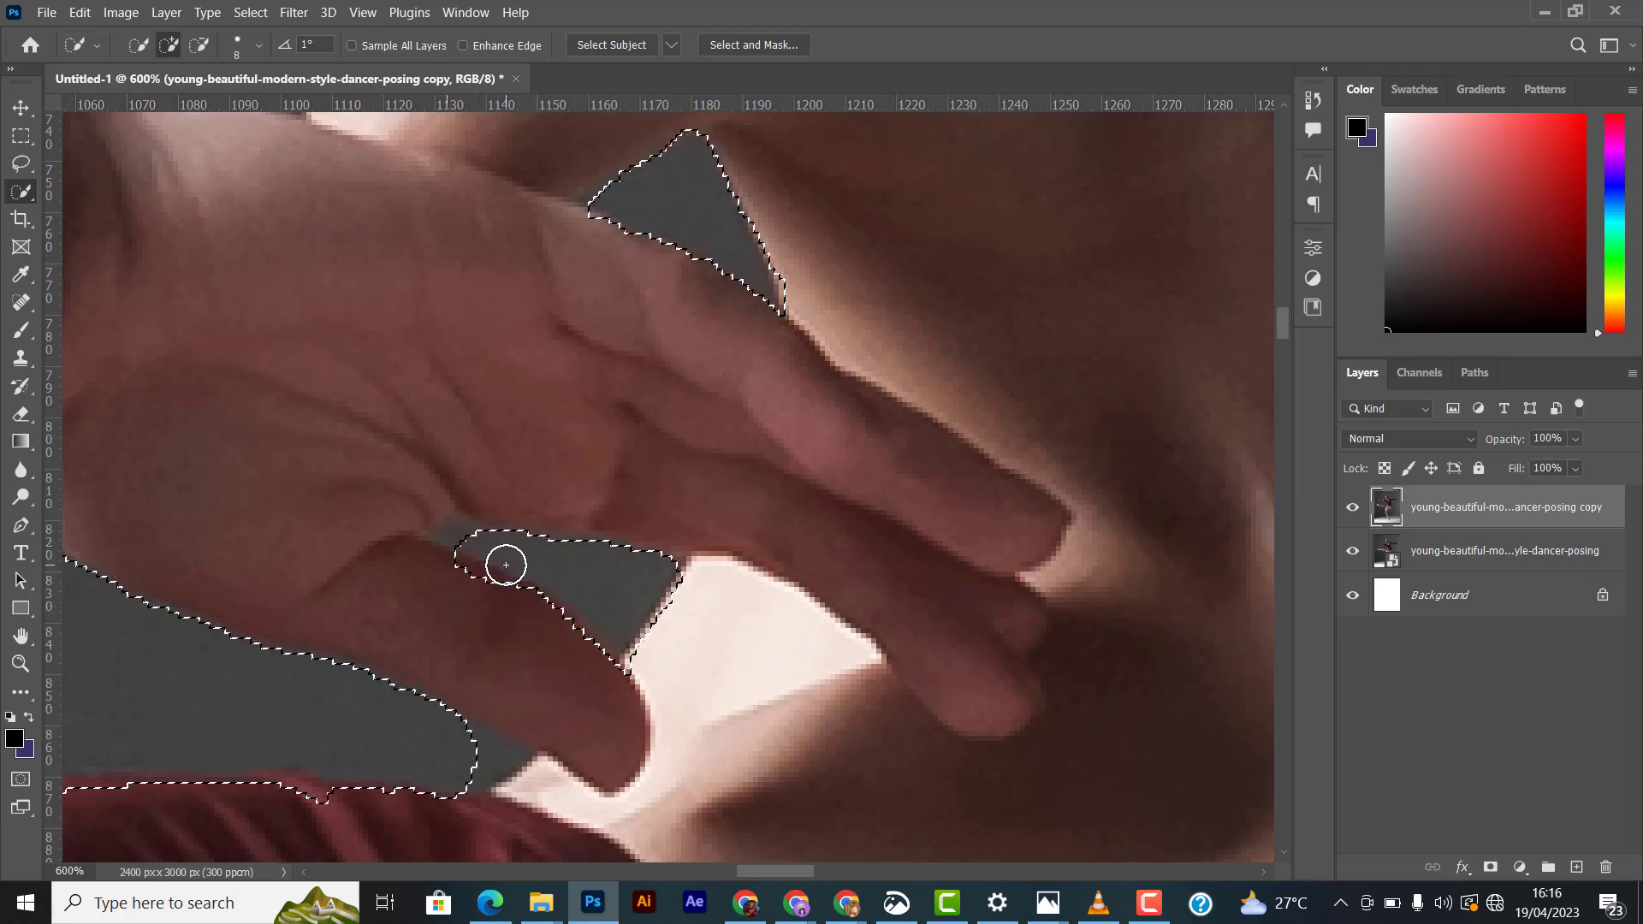
Step: Subtract the remaining grey at the narrow inner end of the thumb gap with brush size 4
key("ctrl+plus")
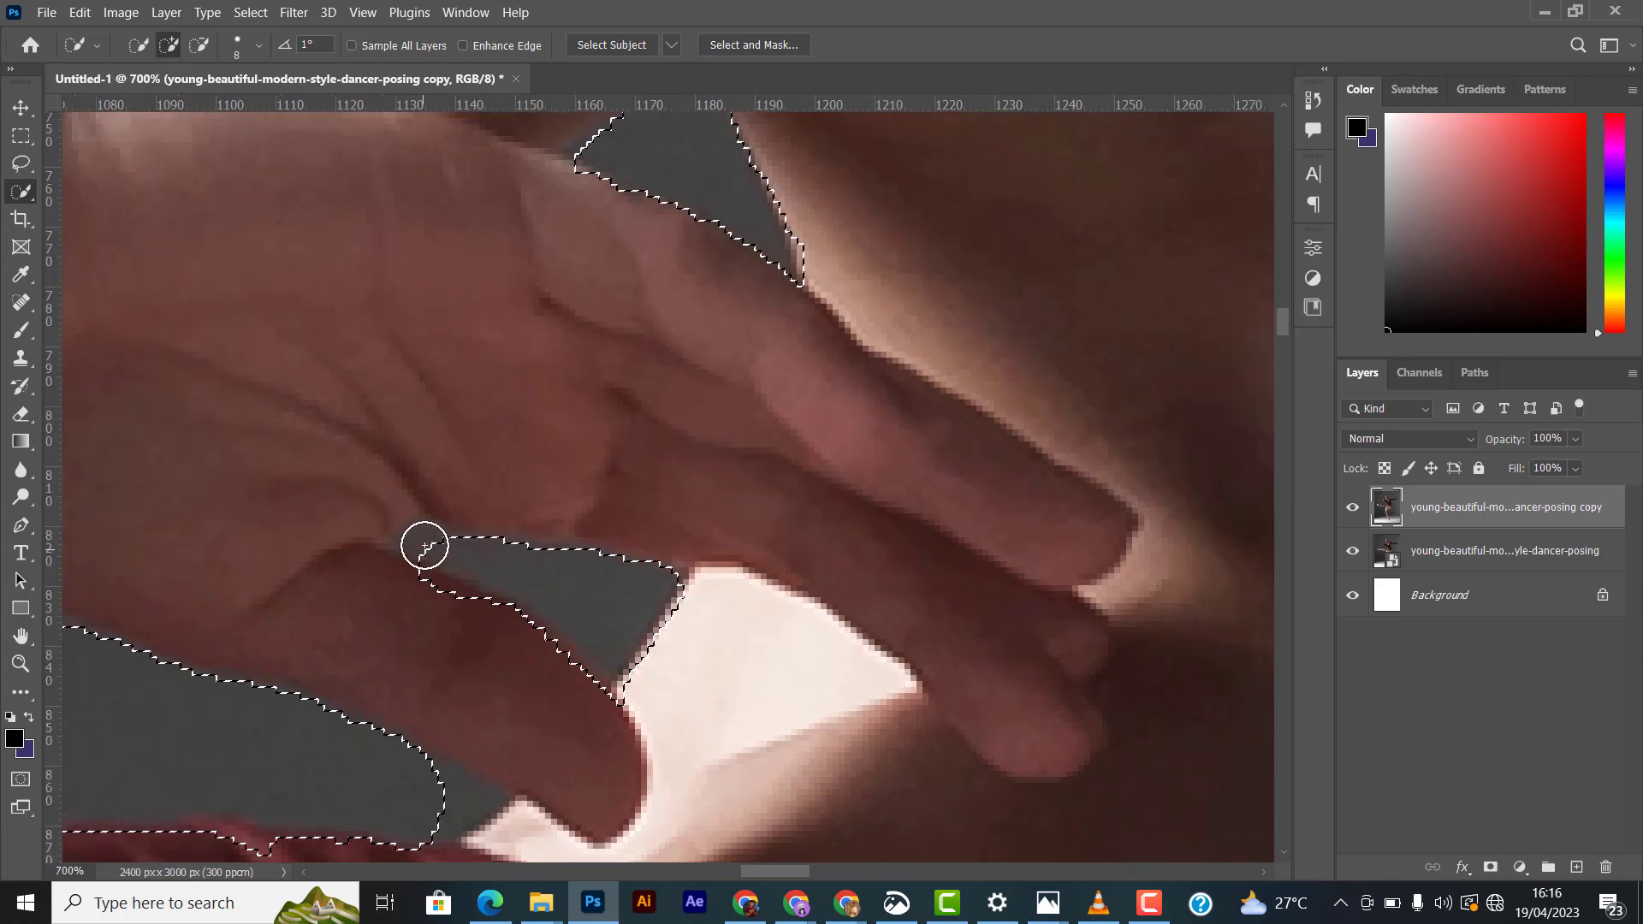
key("bracketleft")
key("bracketleft")
key("bracketleft")
key("bracketleft")
key("alt")
mouse_move(422, 544)
left_mouse_down()
mouse_move(431, 511)
mouse_move(484, 557)
mouse_move(422, 547)
mouse_move(462, 612)
mouse_move(476, 605)
mouse_move(415, 546)
mouse_move(434, 546)
left_mouse_up()
key("alt")
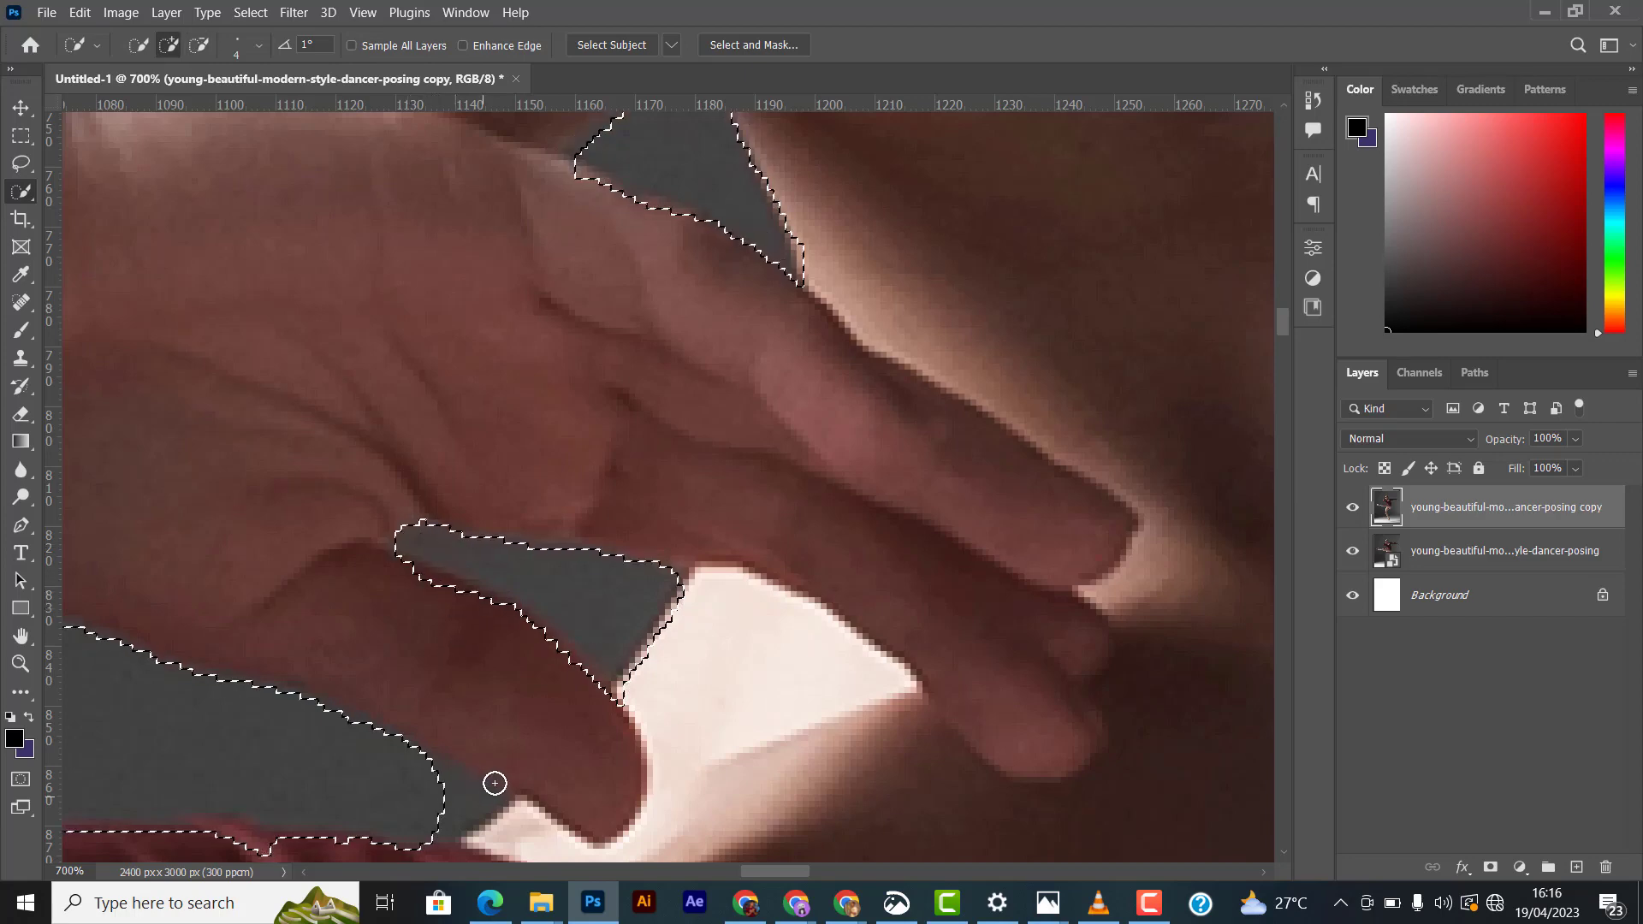
Step: Clean up the selection edge in the grey area between the thumb and the sleeve, enlarging the brush to 25
mouse_move(491, 778)
left_mouse_down()
mouse_move(448, 680)
mouse_move(623, 594)
left_mouse_up()
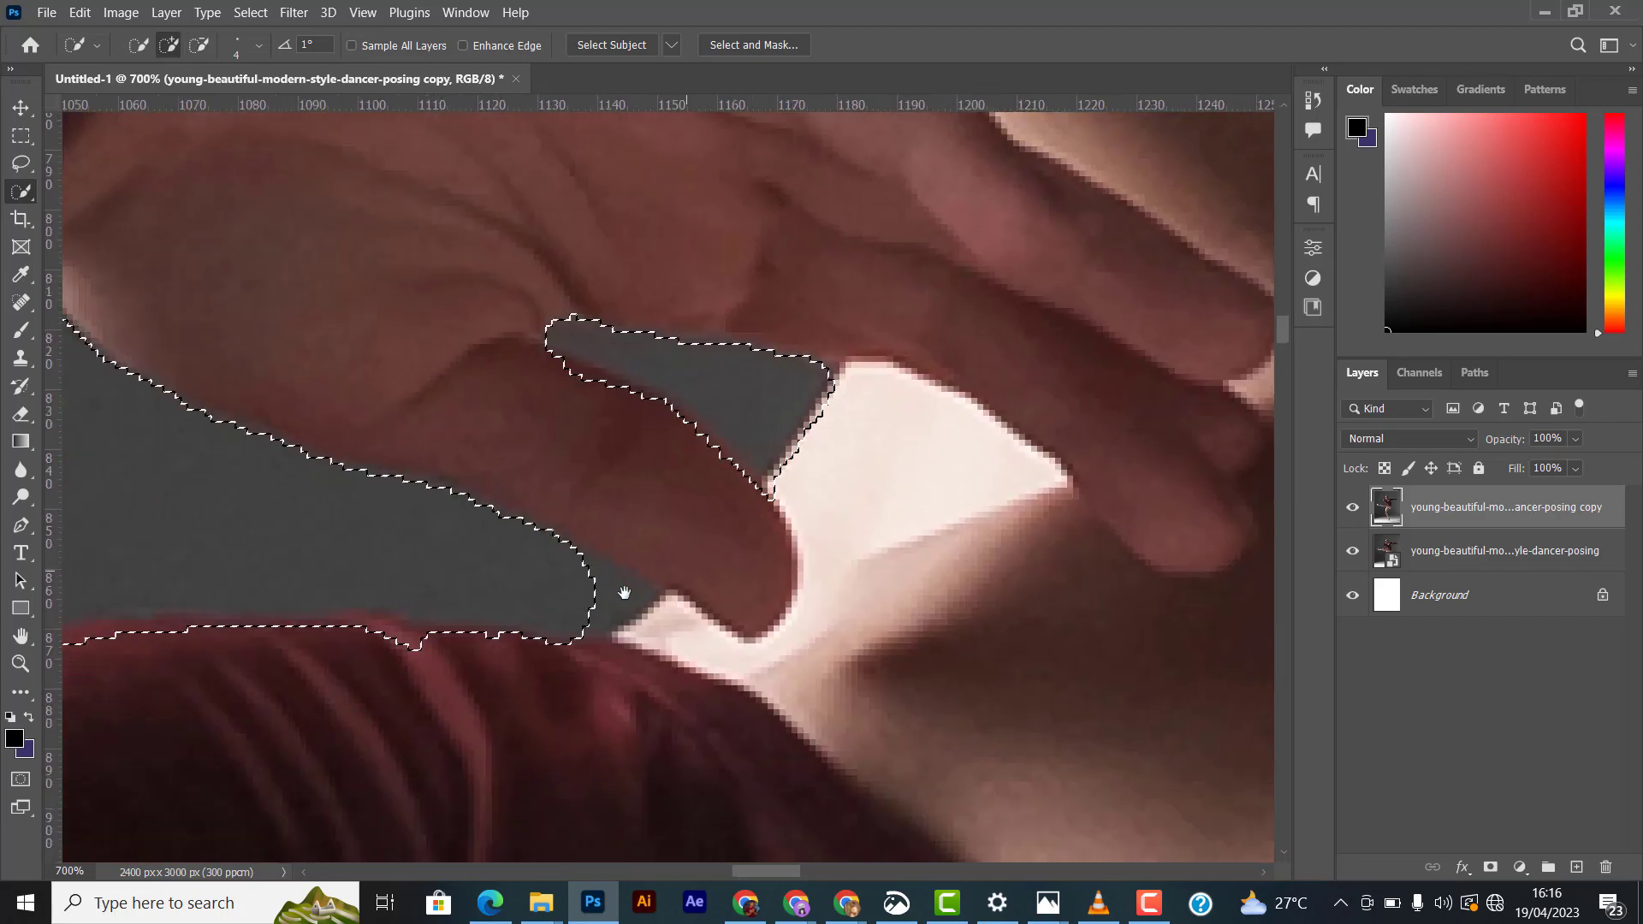
scroll(525, 599, "left", 10)
key("bracketright")
key("bracketright")
key("bracketright")
key("bracketright")
key("bracketright")
key("bracketright")
key("bracketright")
key("bracketright")
scroll(305, 690, "down", 5)
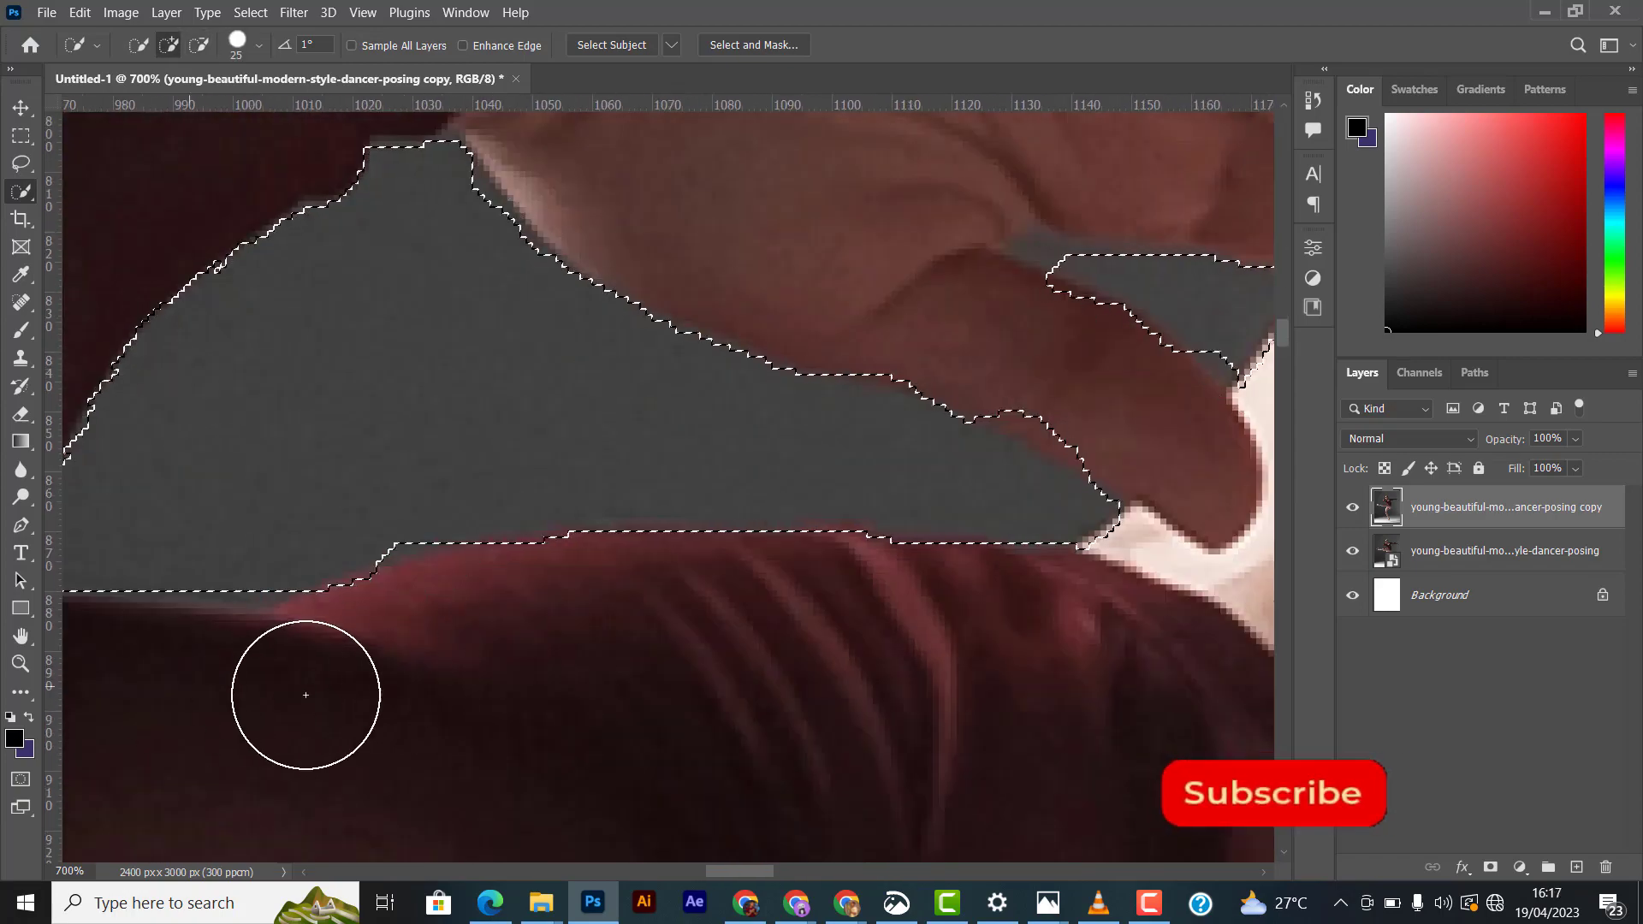
Step: Refine the selection around the fingertips of the outstretched hand with the Quick Selection tool at brush size 6
key("ctrl+minus")
key("bracketleft")
key("bracketleft")
key("bracketleft")
key("bracketleft")
key("bracketleft")
key("bracketleft")
key("bracketleft")
scroll(963, 290, "right", 3)
left_click_drag(963, 289, 895, 326)
key("ctrl+minus")
key("ctrl+minus")
mouse_move(939, 403)
left_mouse_down()
mouse_move(884, 659)
mouse_move(757, 632)
left_mouse_up()
key("ctrl+plus")
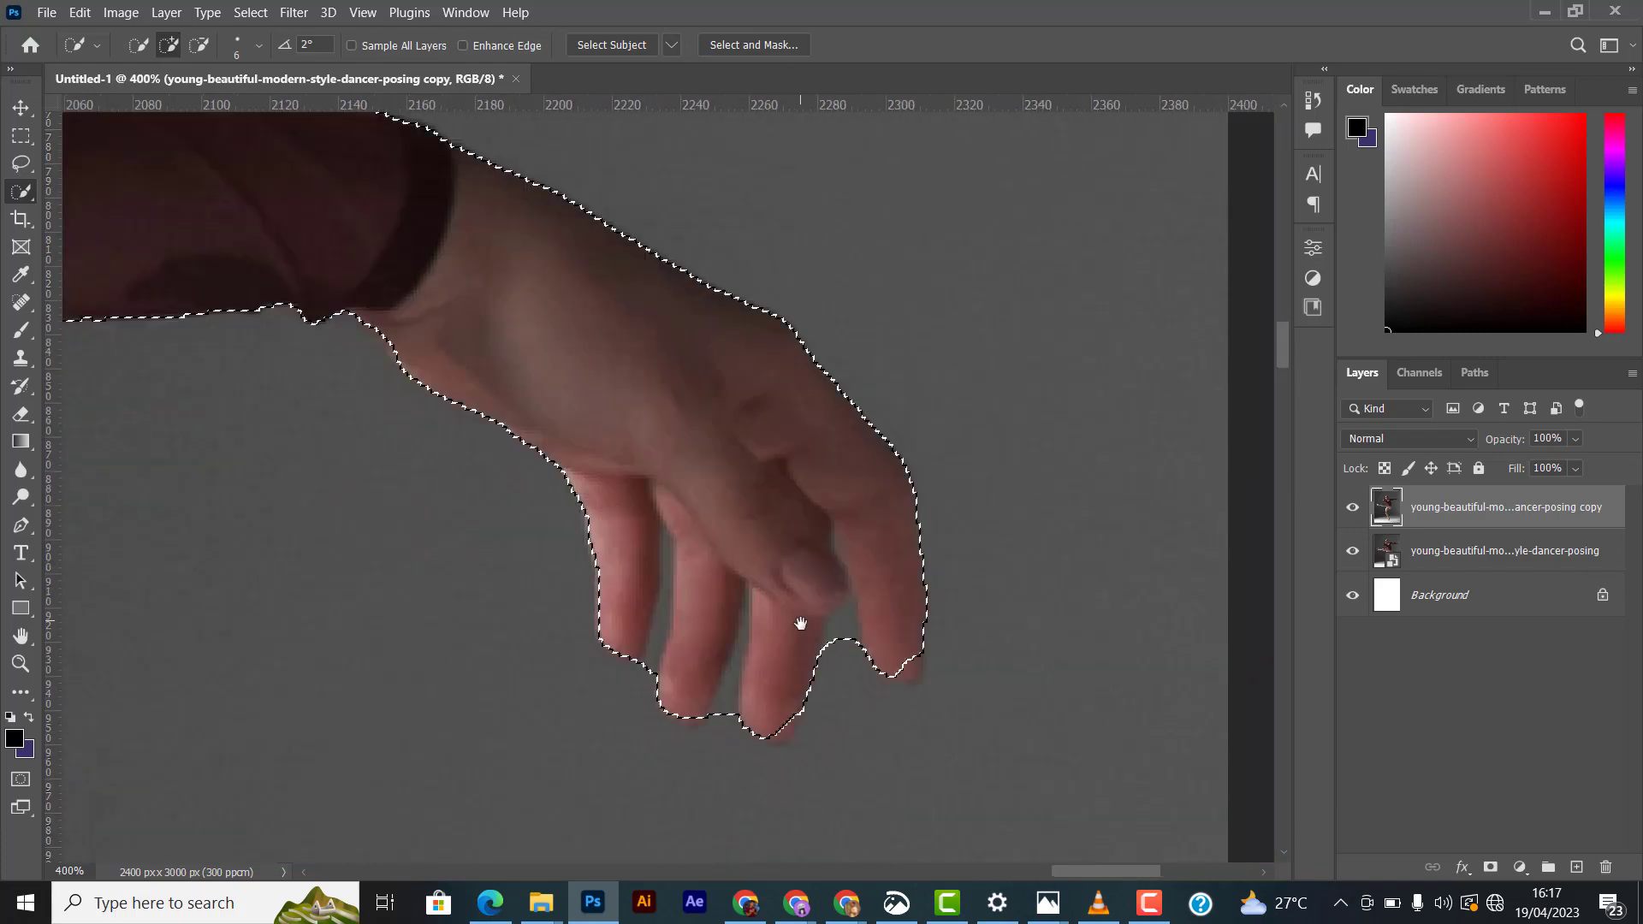
left_click_drag(917, 667, 836, 682)
Step: Add a layer mask to the rasterized dancer copy from the finished selection
key("ctrl+minus")
key("ctrl+minus")
key("ctrl+minus")
mouse_move(368, 529)
left_mouse_down()
mouse_move(145, 514)
mouse_move(756, 440)
mouse_move(866, 489)
left_mouse_up()
key("v")
key("ctrl+minus")
key("ctrl+minus")
key("ctrl+minus")
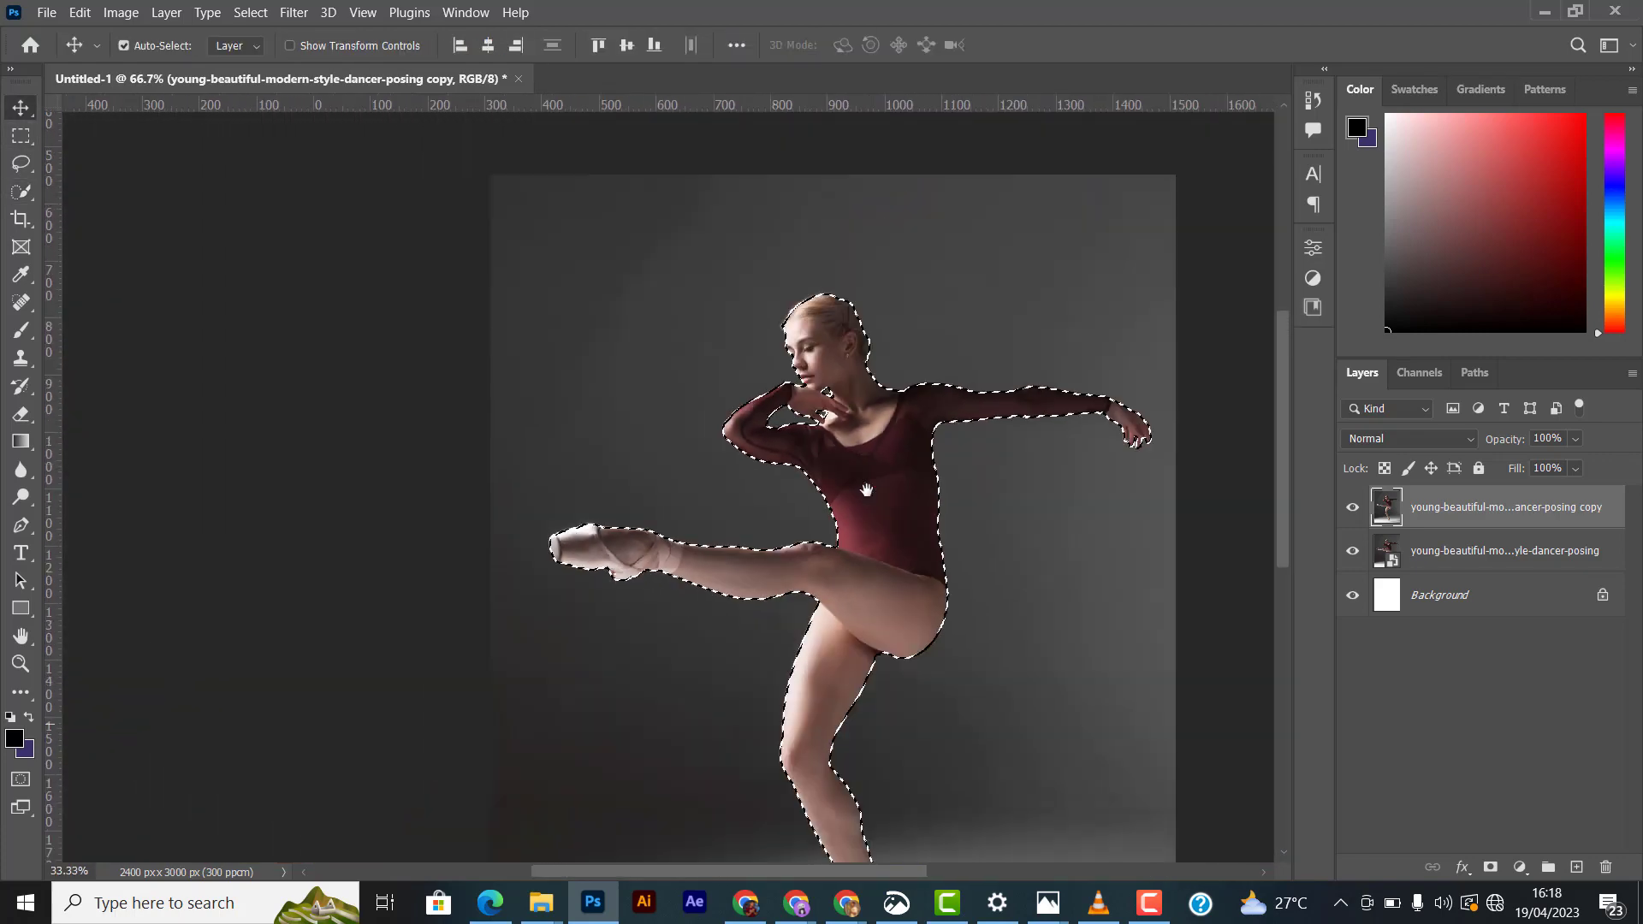
left_click_drag(874, 593, 788, 493)
key("ctrl+plus")
key("ctrl+minus")
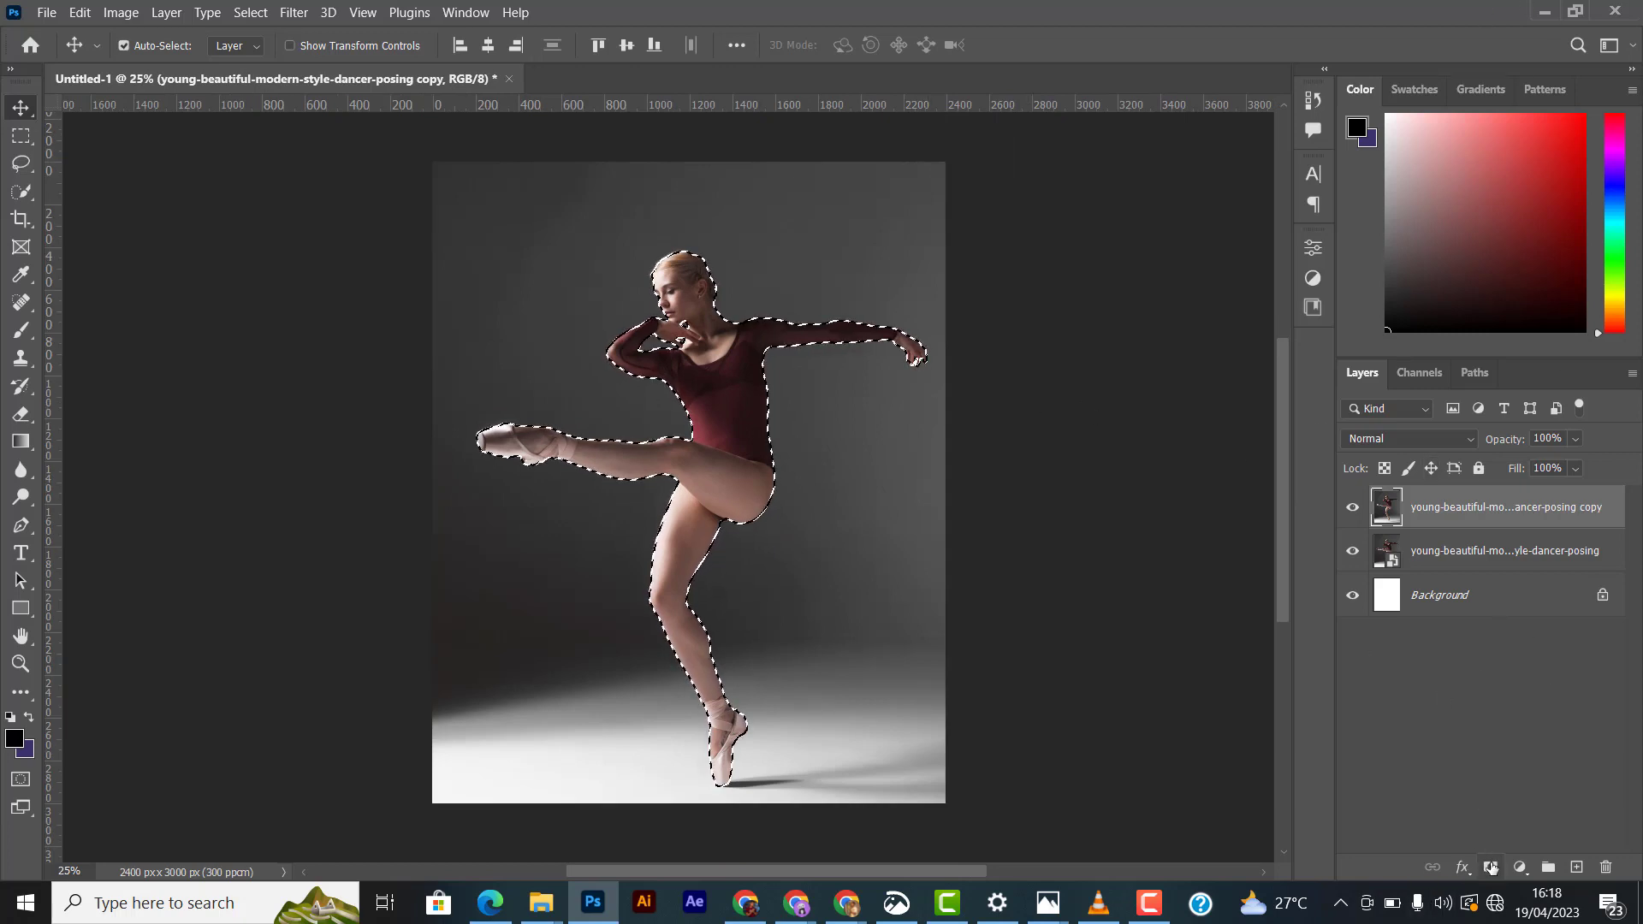
left_click(1490, 869)
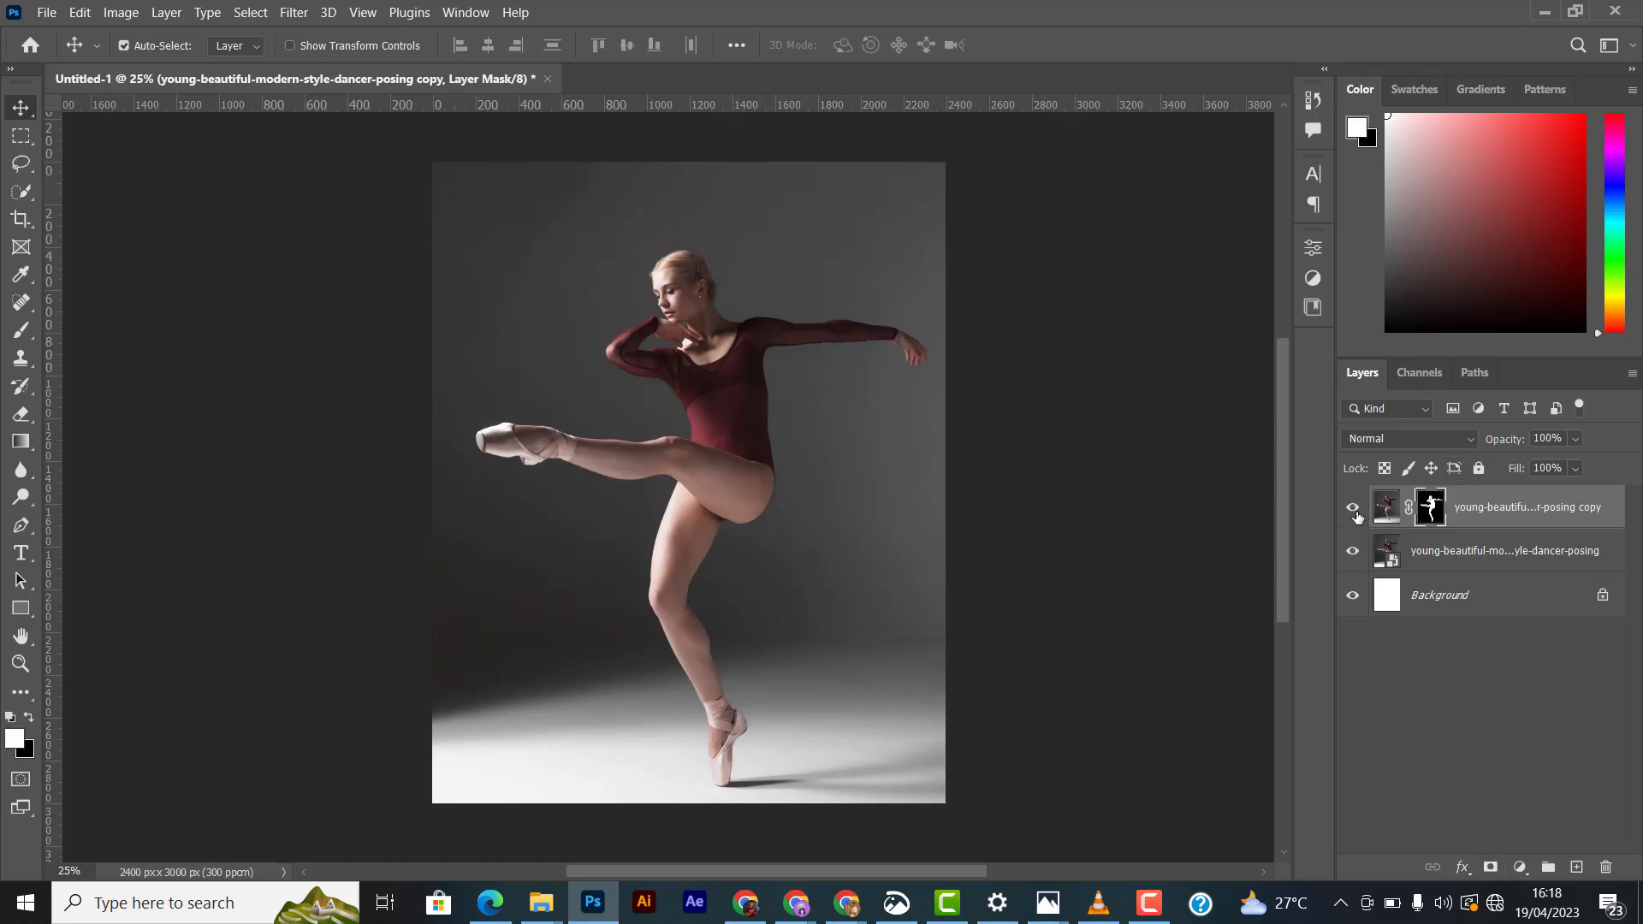
Step: Check the masked cutout by hiding and showing the dancer copy and the original photo layer
left_click(1354, 510)
left_click(1353, 510)
left_click(1354, 550)
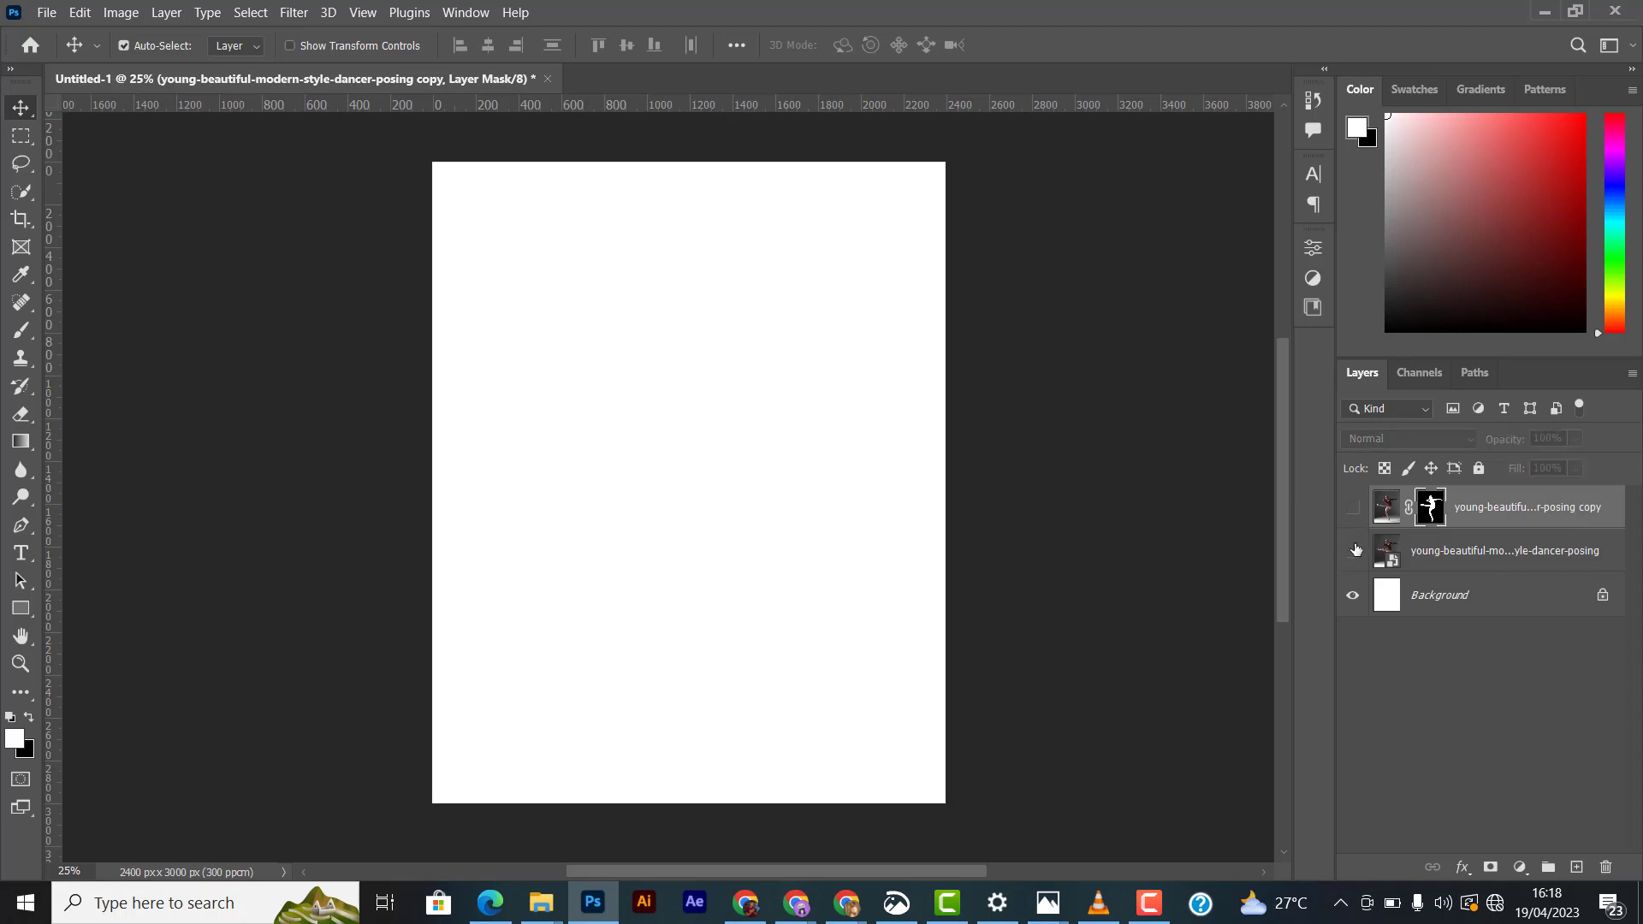
left_click(1352, 510)
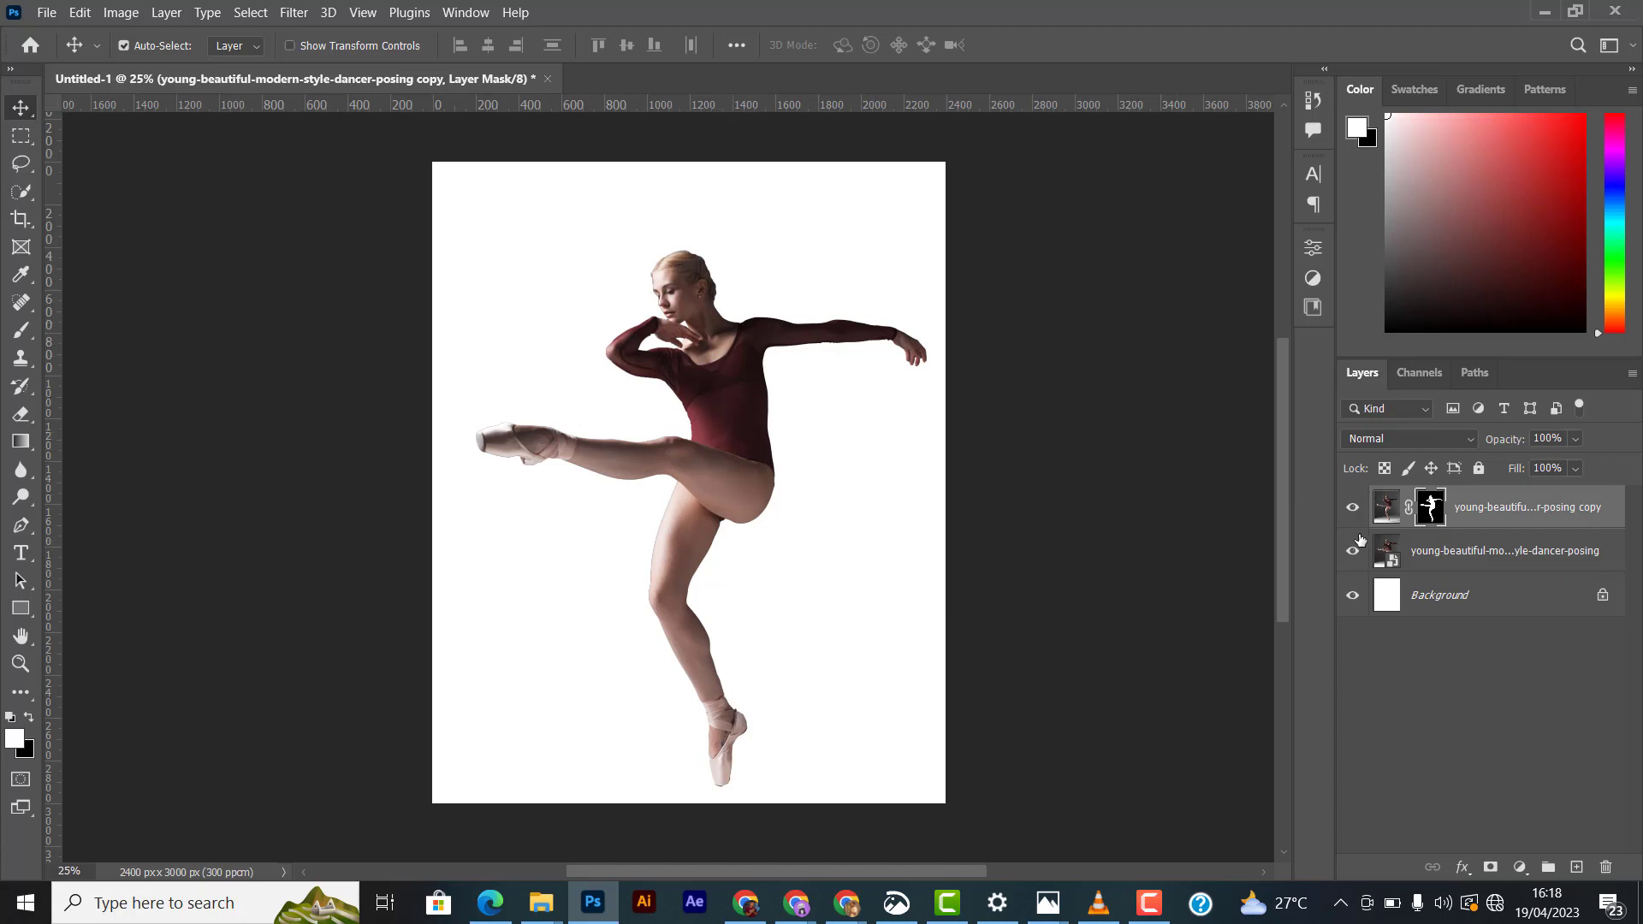
left_click(1352, 551)
left_click(1353, 508)
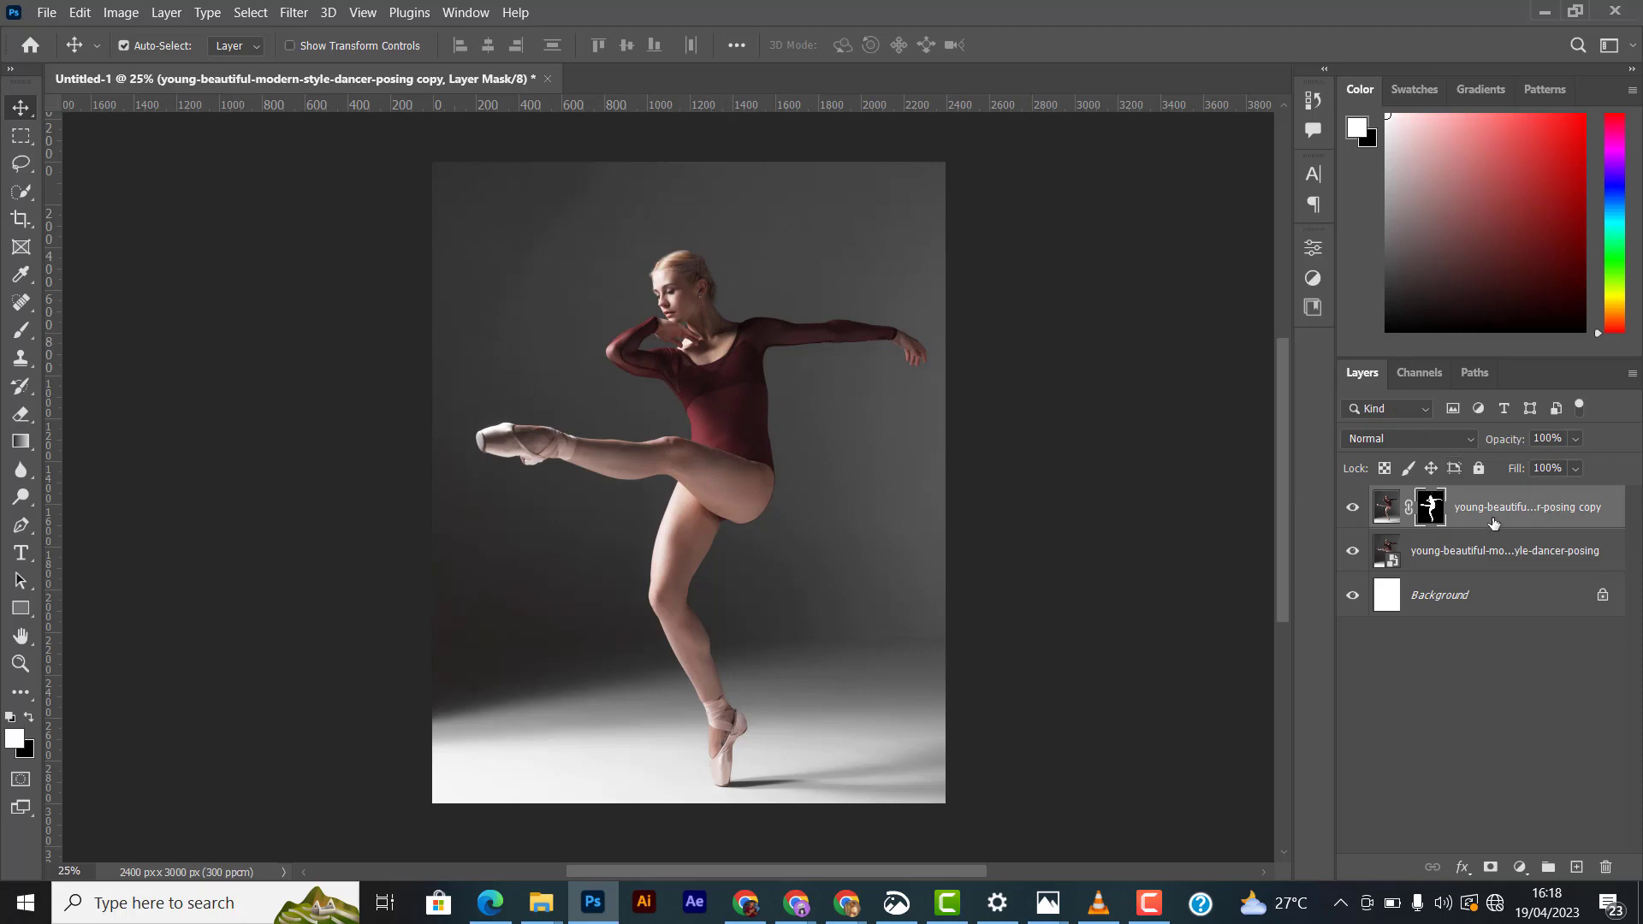
Step: Add the text "YO GA" on two lines above the masked copy, in Anton Regular at 90 pt
left_click(1387, 507)
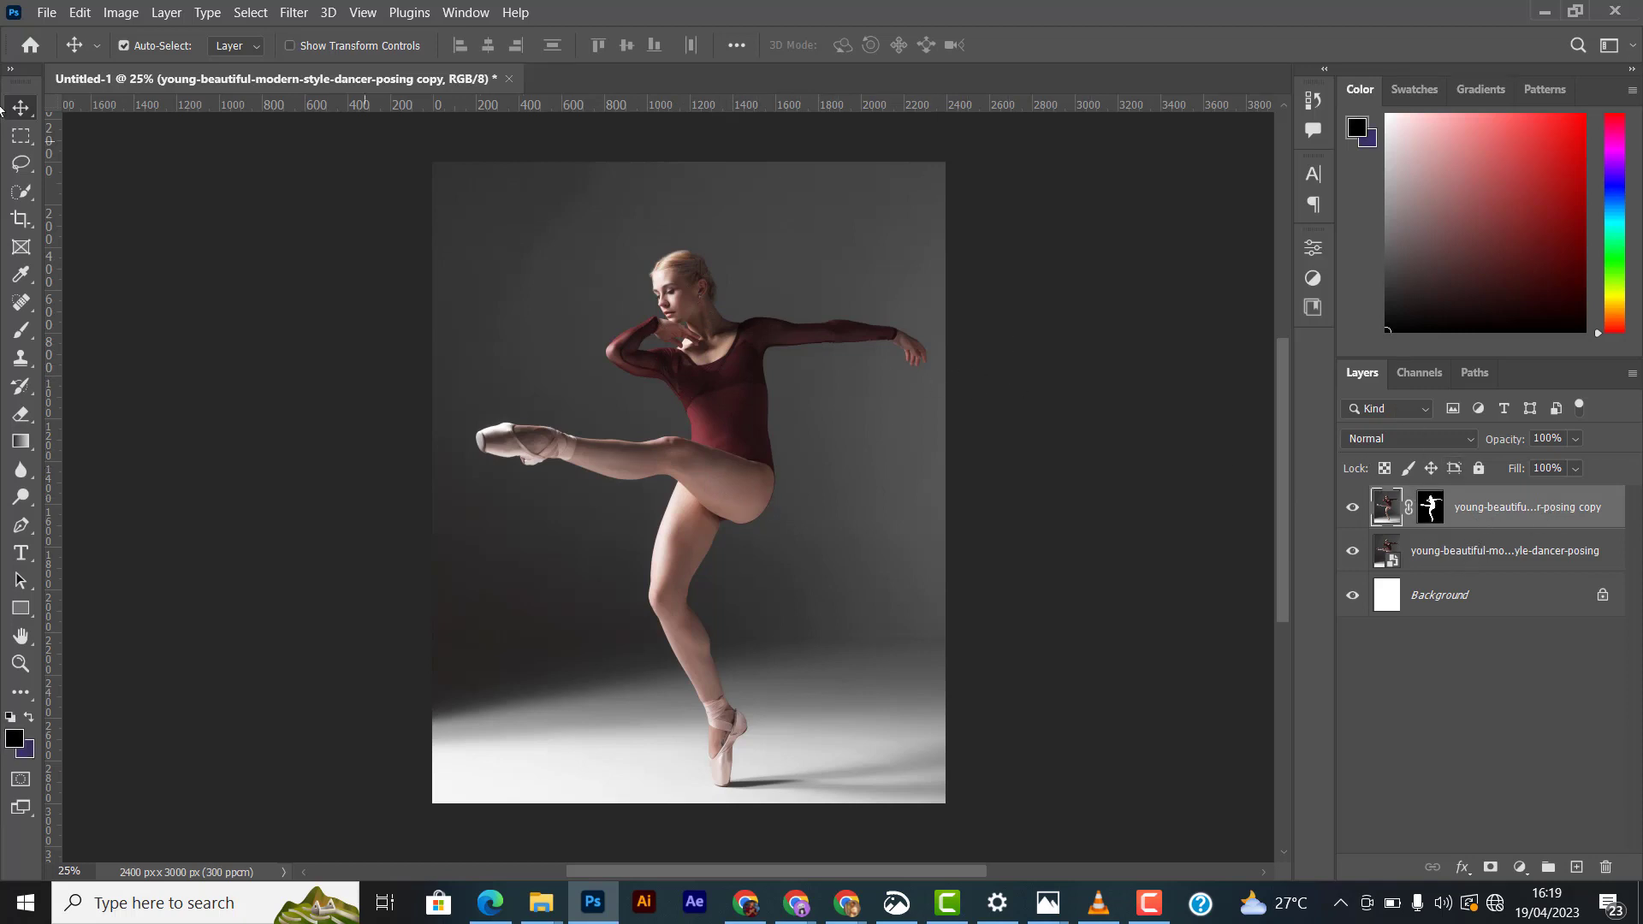
left_click(21, 553)
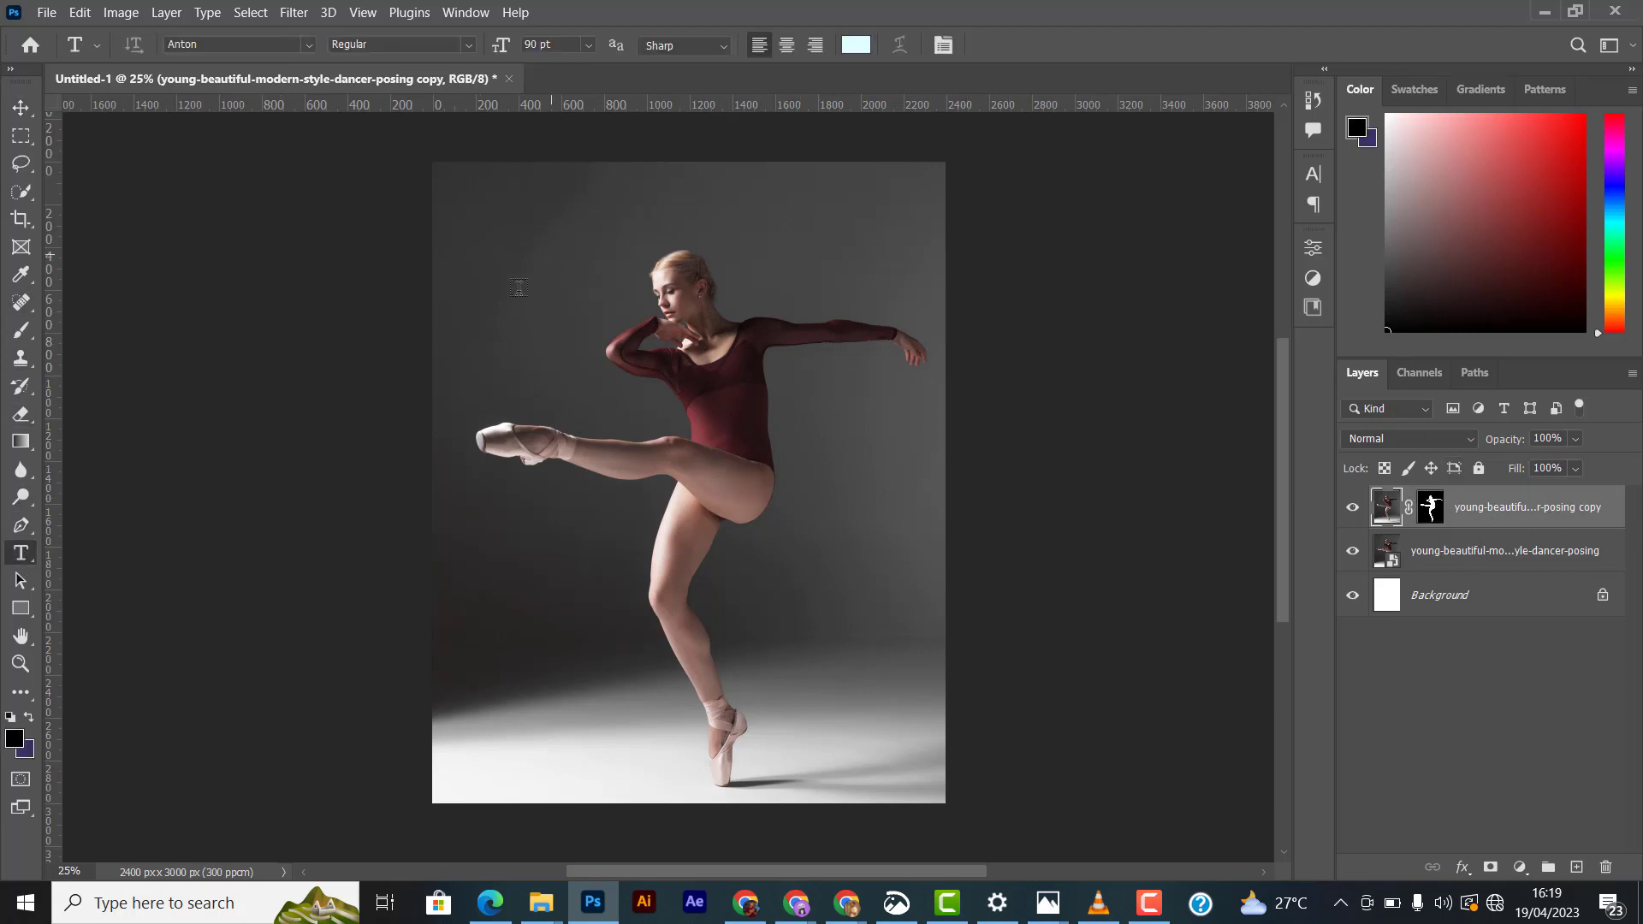
left_click(539, 318)
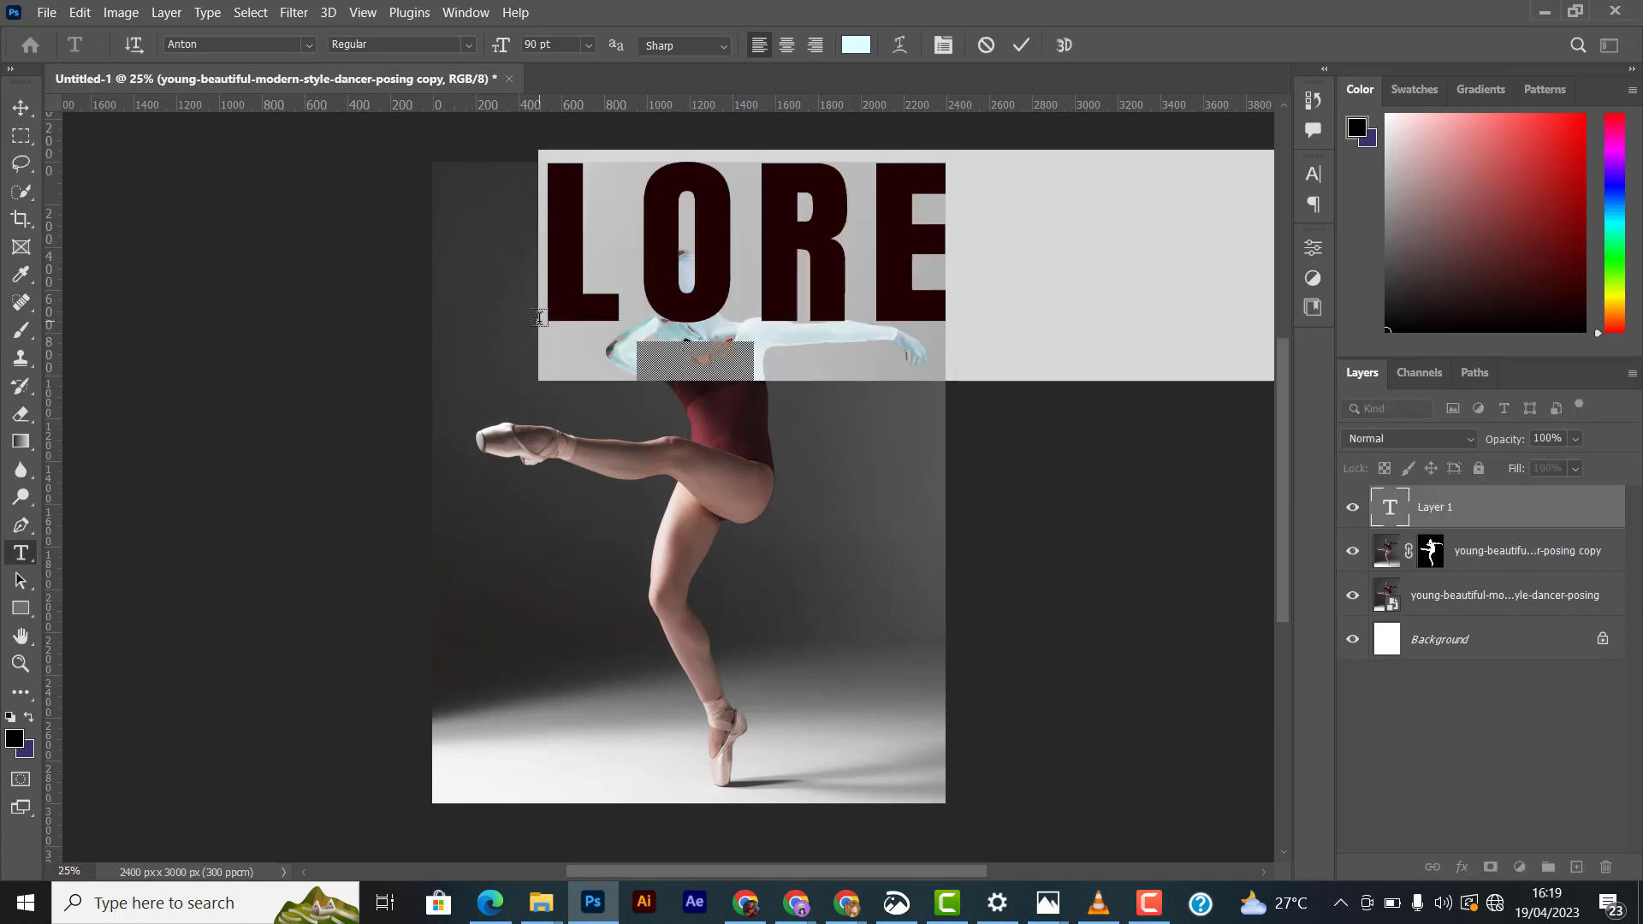
type("YO E")
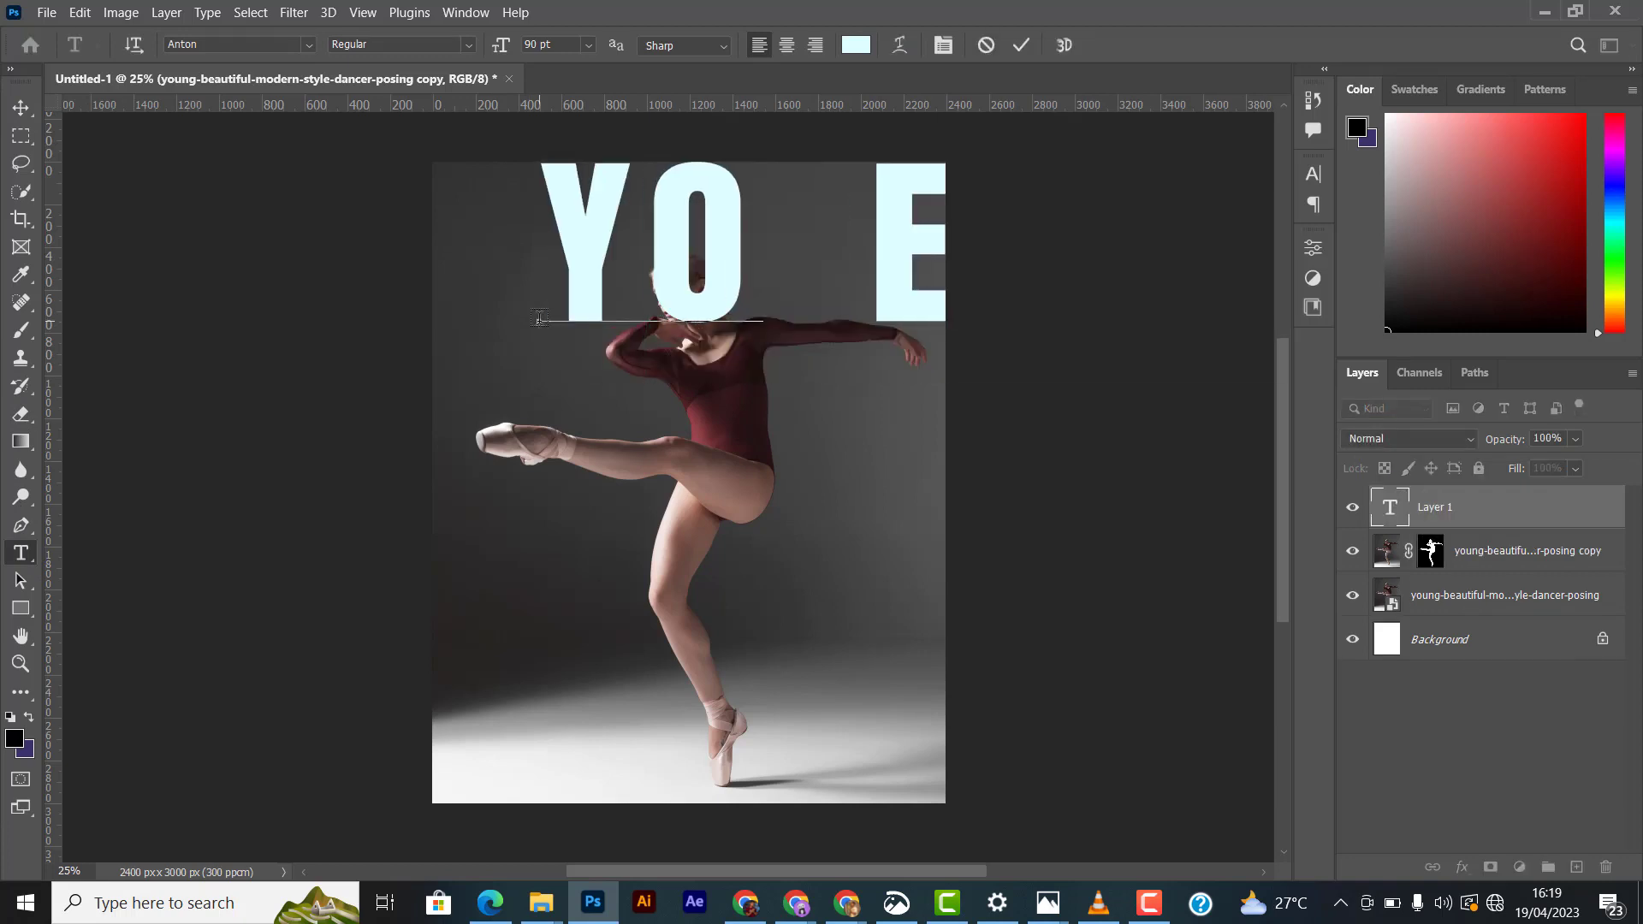
key("Return")
type("G A")
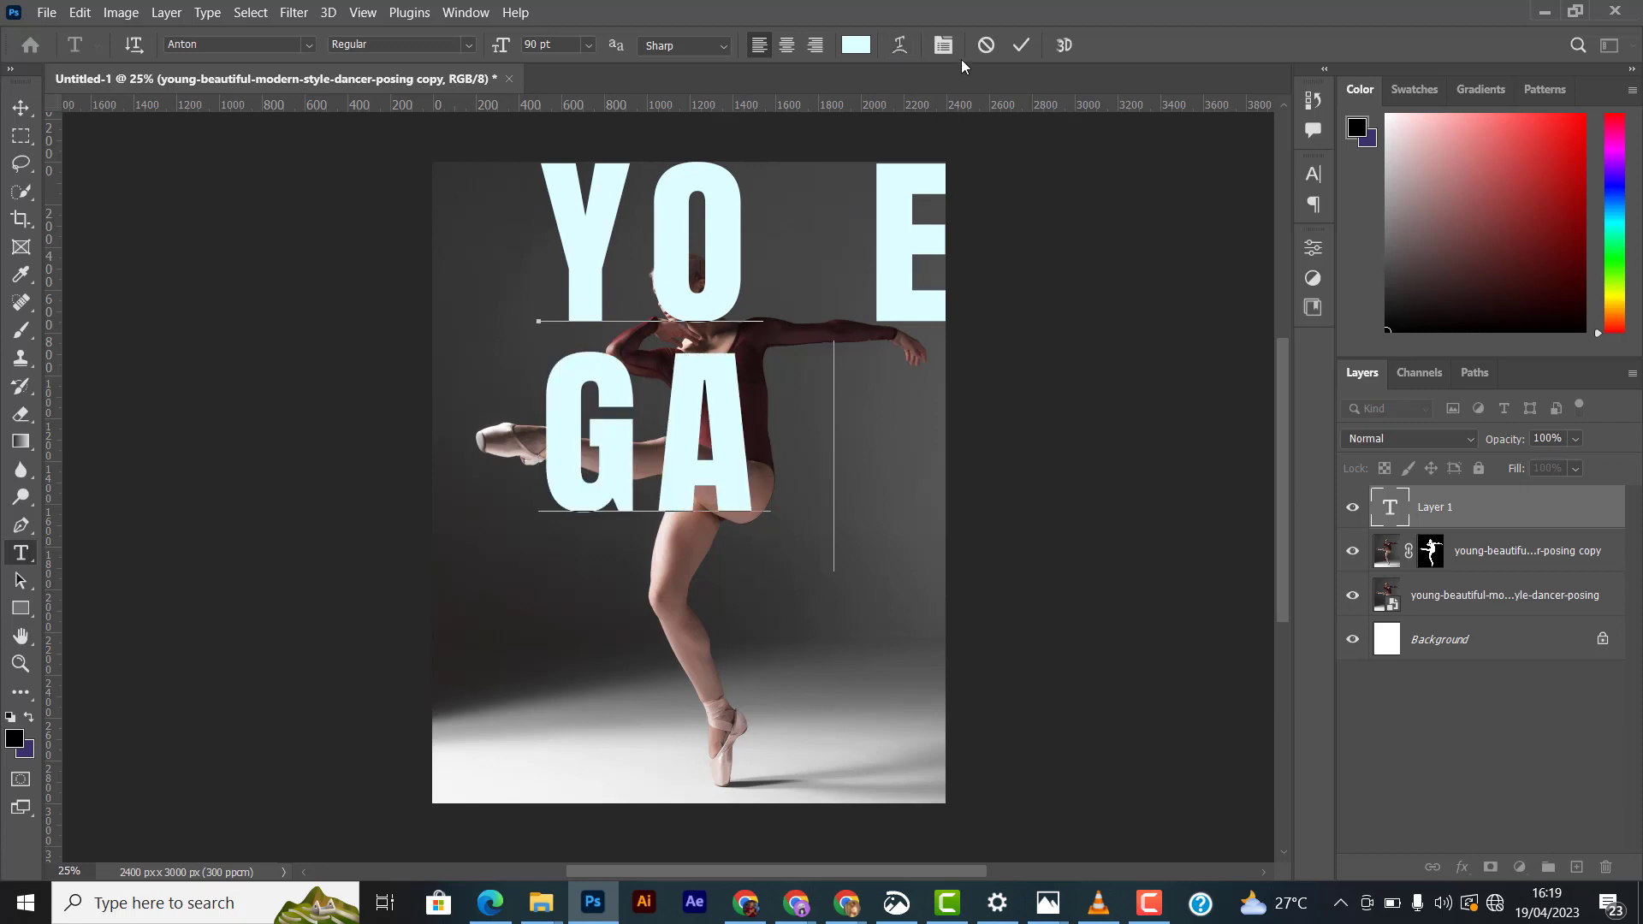
left_click(1020, 49)
key("v")
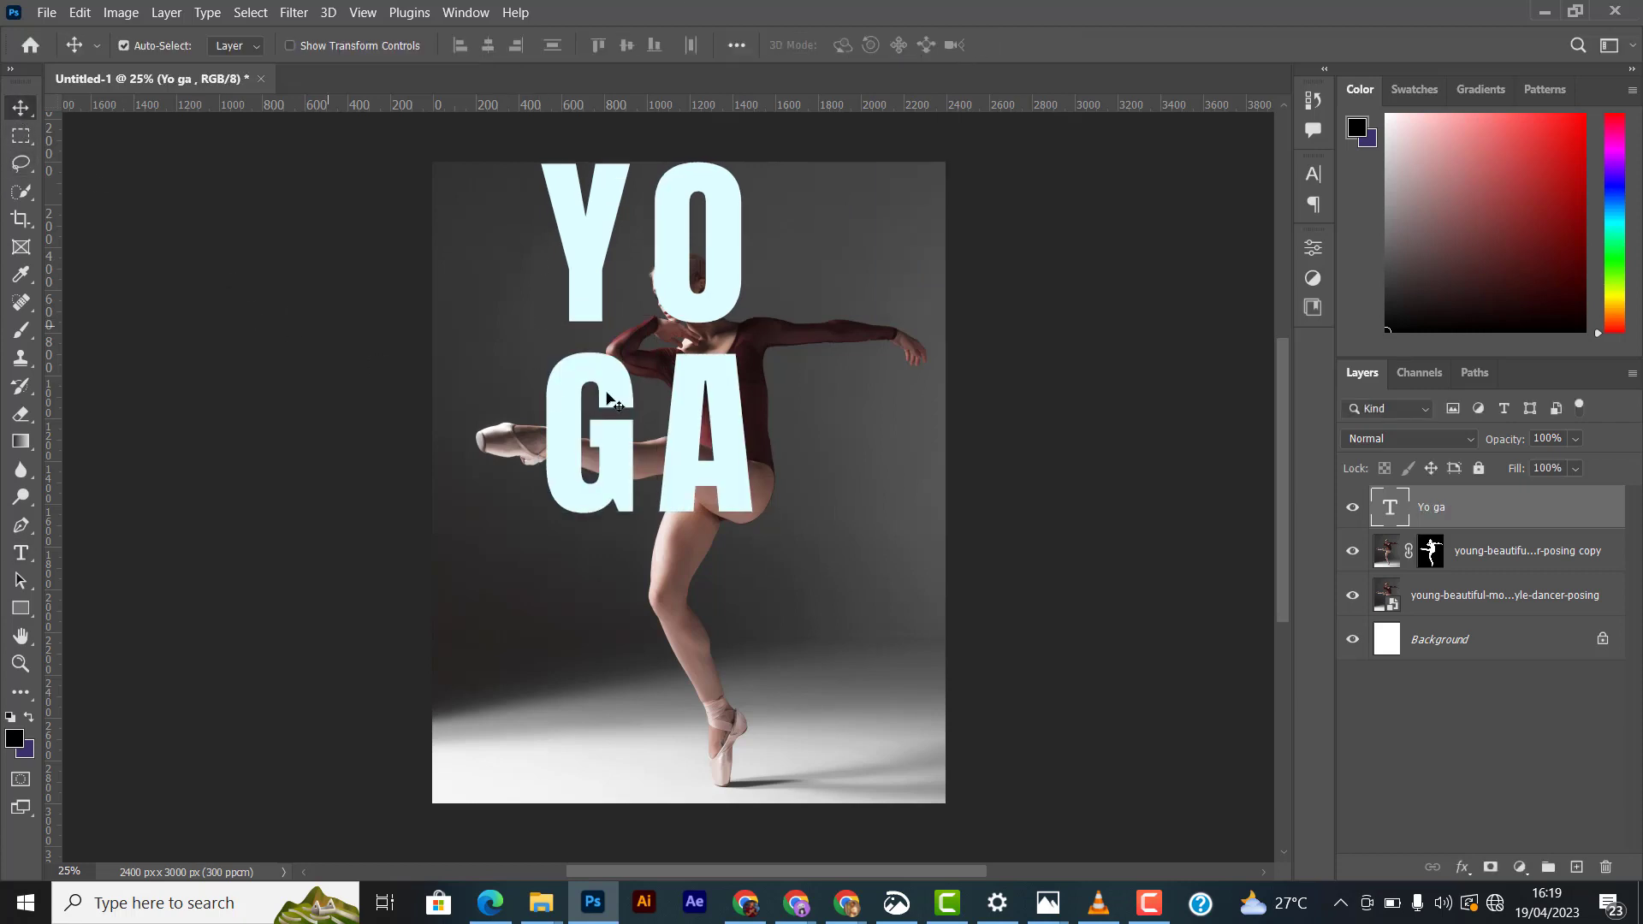
Step: Move the YO GA text down over the dancer's torso and legs, near the middle of the canvas
left_click_drag(694, 267, 744, 380)
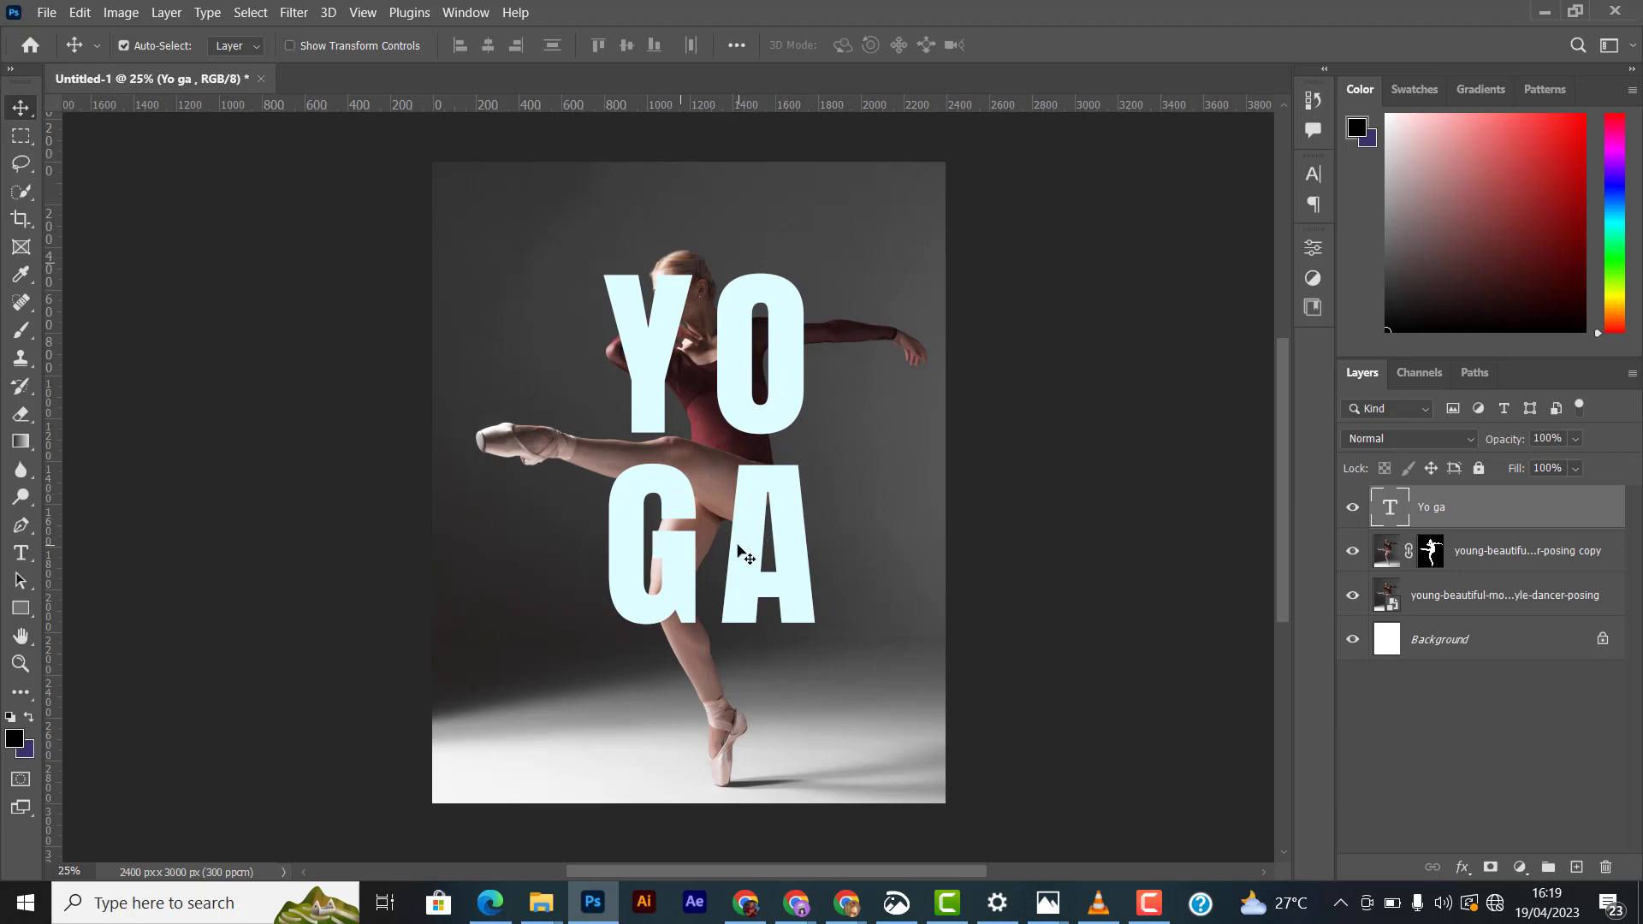
left_click_drag(737, 544, 744, 552)
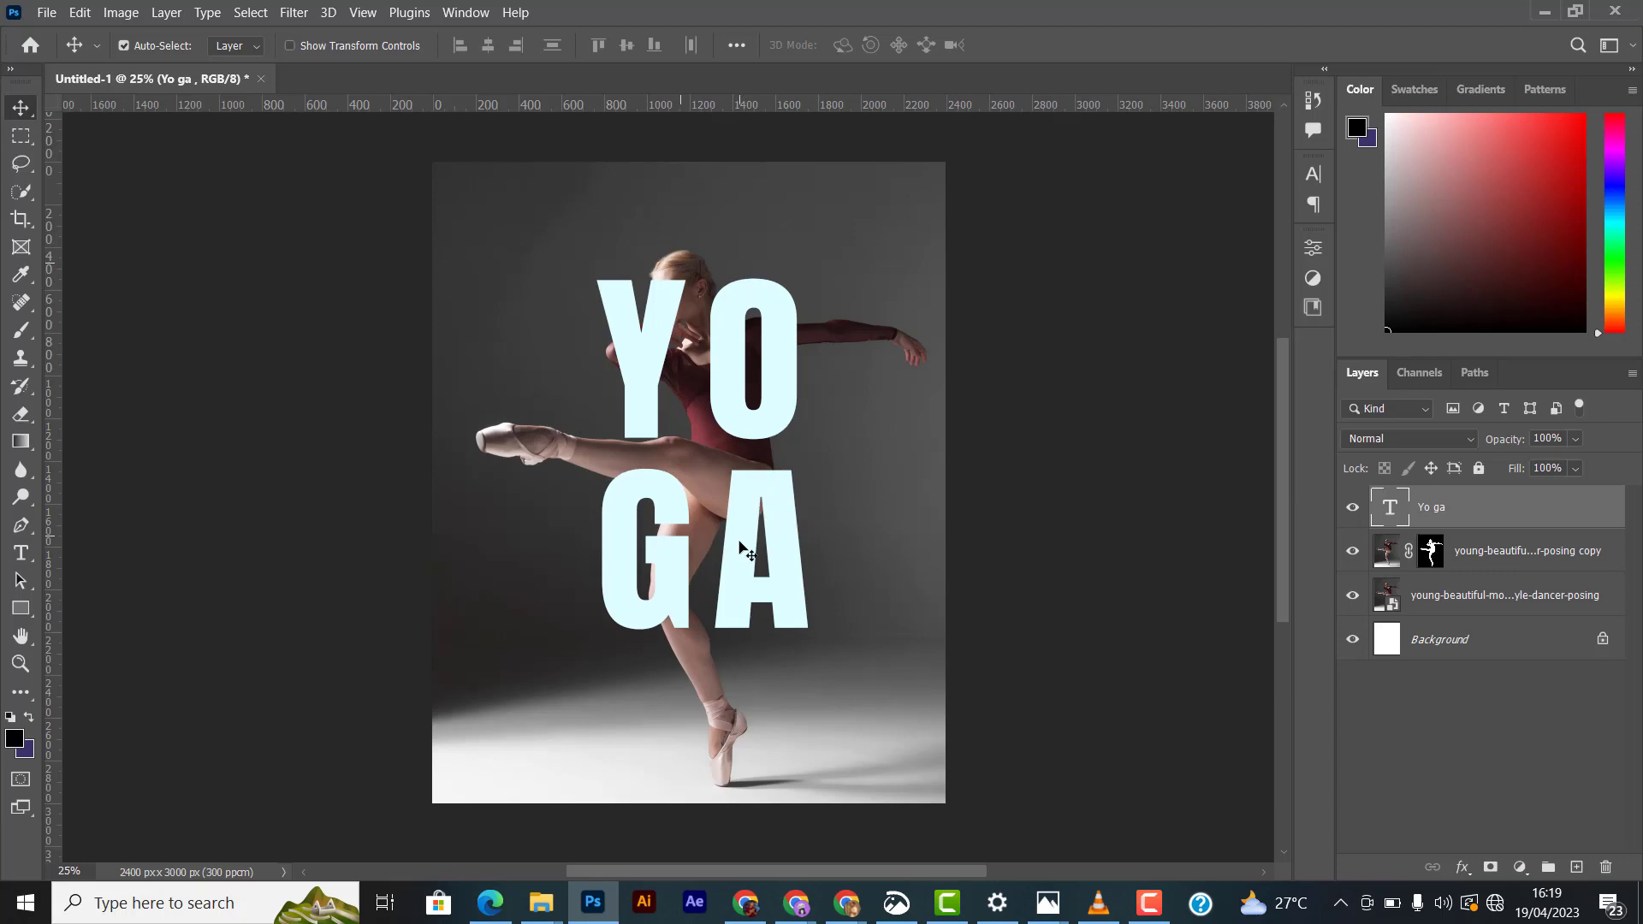
mouse_move(734, 406)
left_mouse_down()
mouse_move(738, 423)
mouse_move(723, 399)
mouse_move(743, 409)
left_mouse_up()
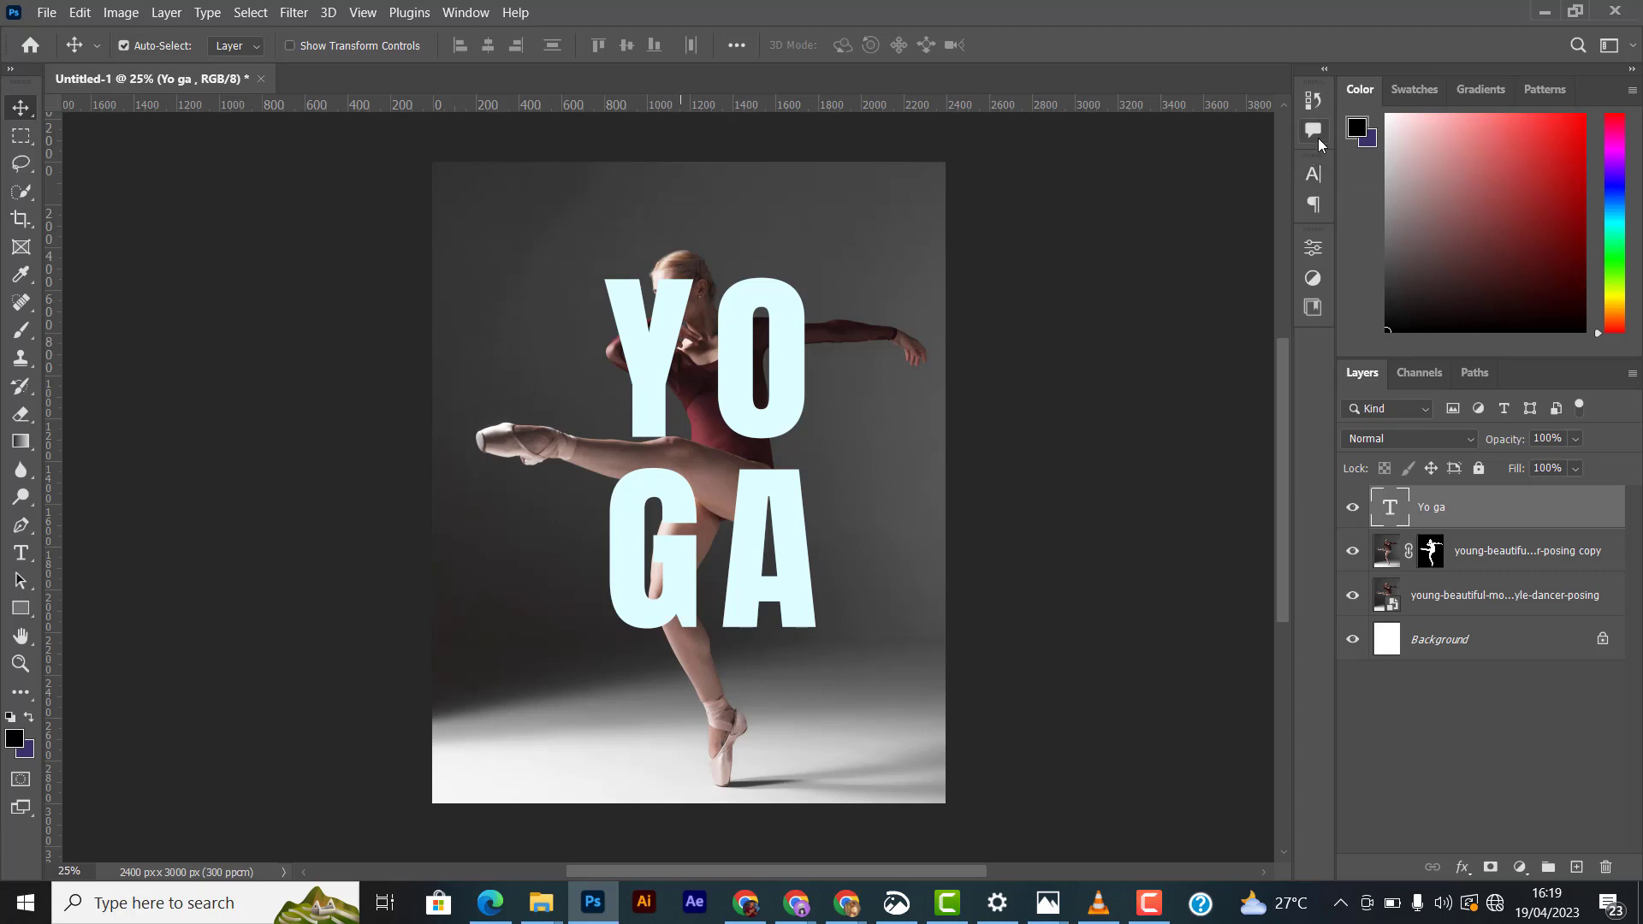
Step: Set the YO GA text's font size to 94 pt and reposition it slightly lower over the dancer
left_click(1314, 173)
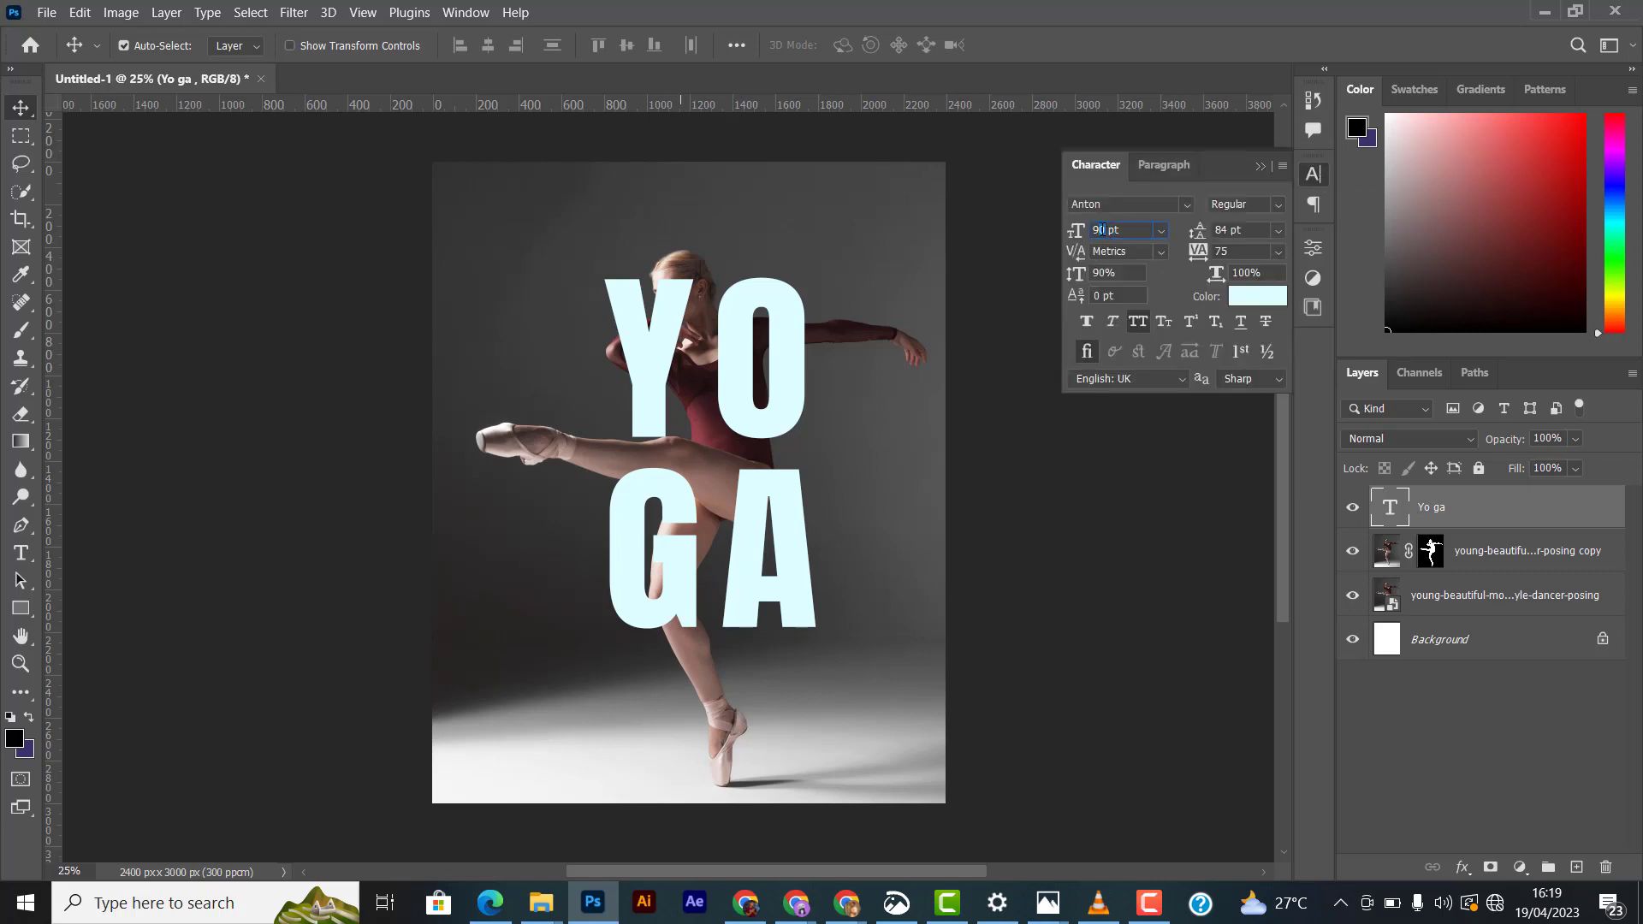
type("94")
key("Return")
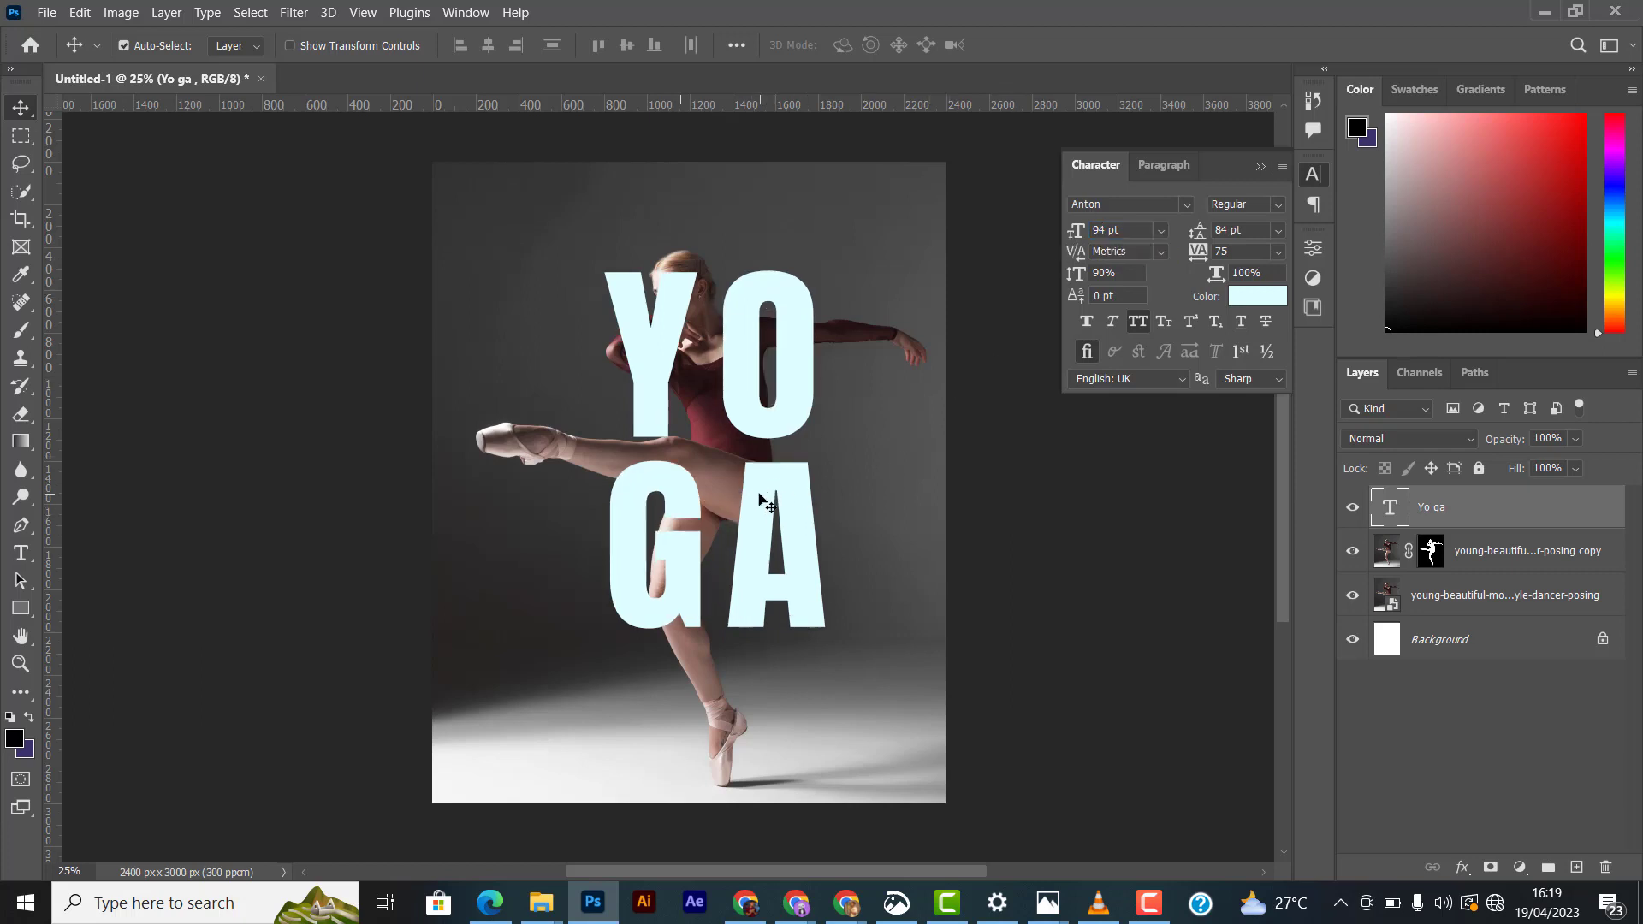
left_click_drag(757, 498, 801, 507)
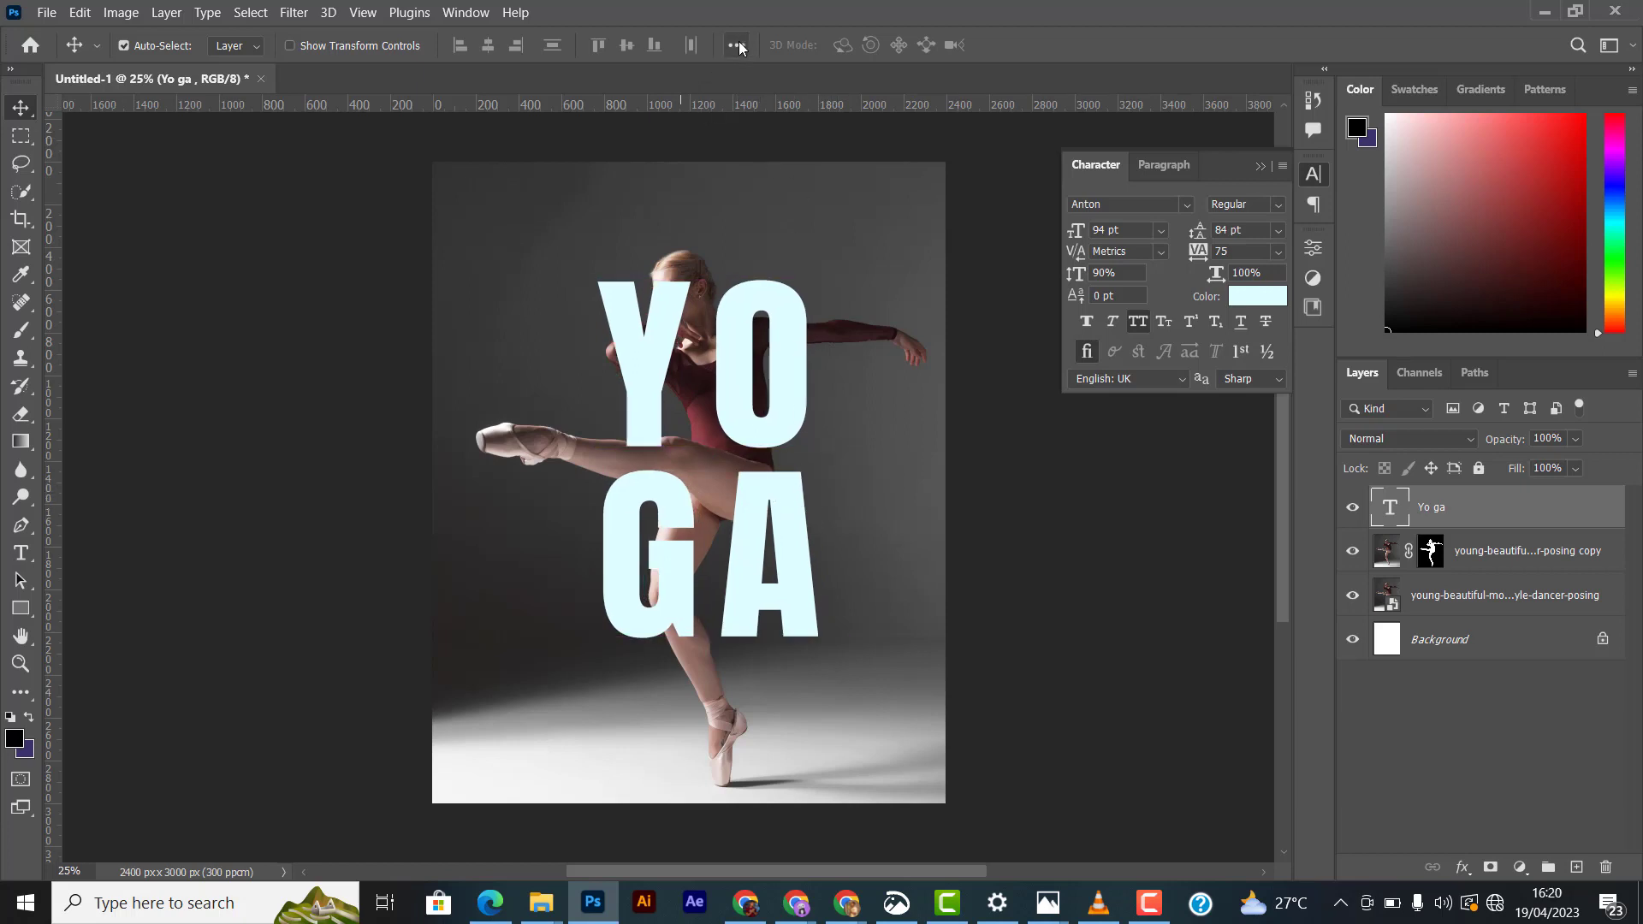
Step: Align the YO GA text to the horizontal centre of the canvas
left_click(737, 45)
left_click(813, 240)
left_click(787, 272)
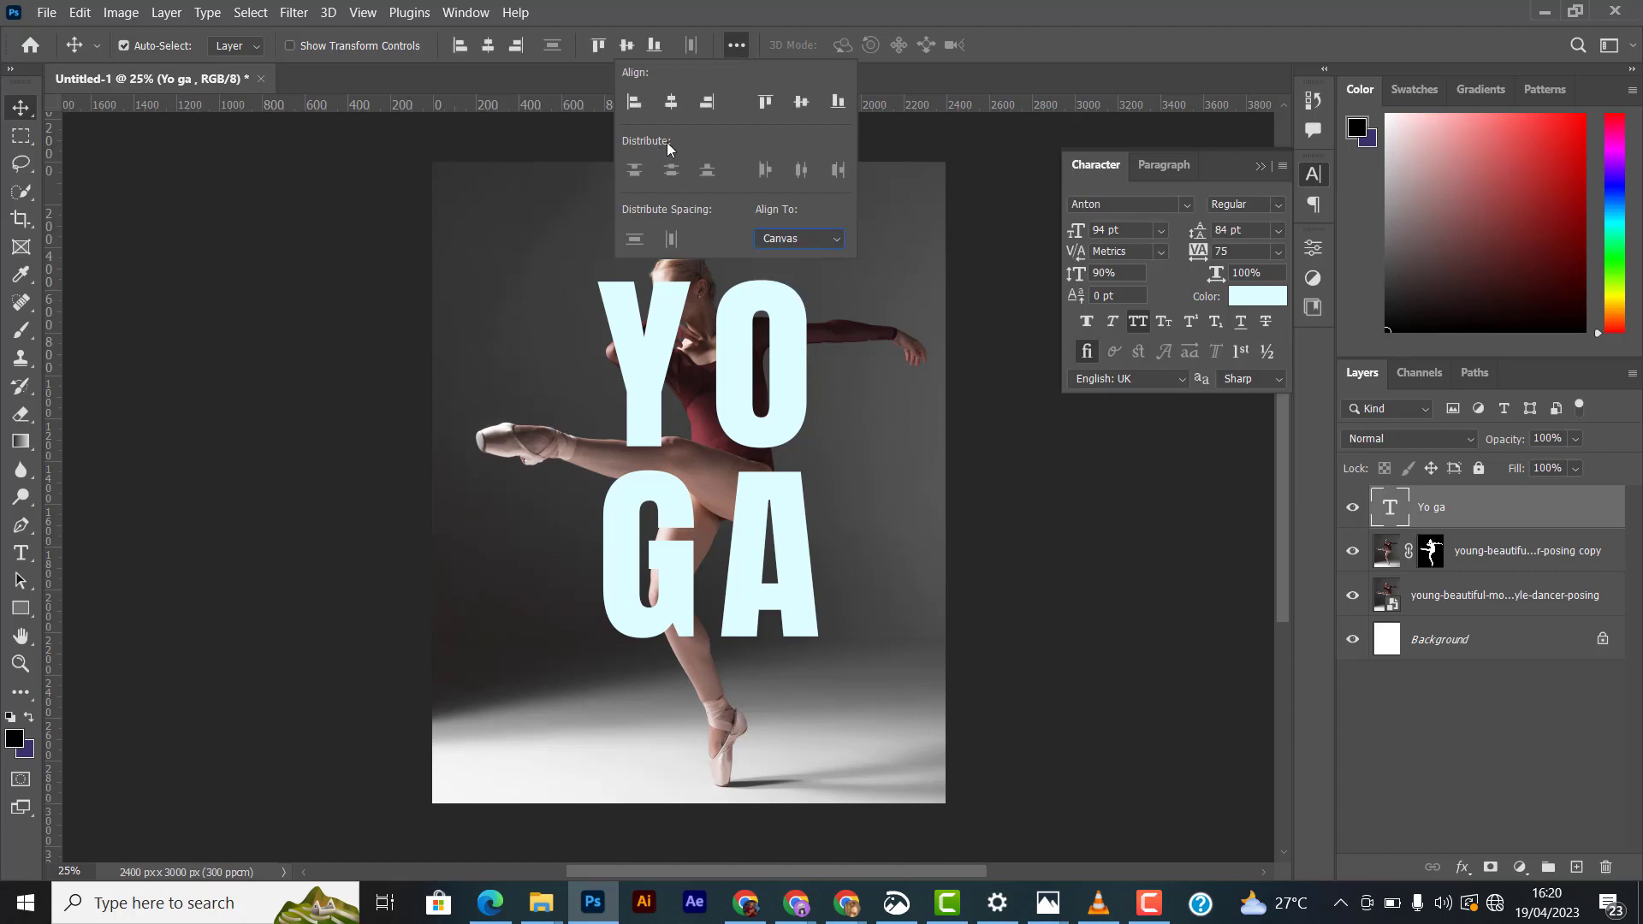
left_click(674, 104)
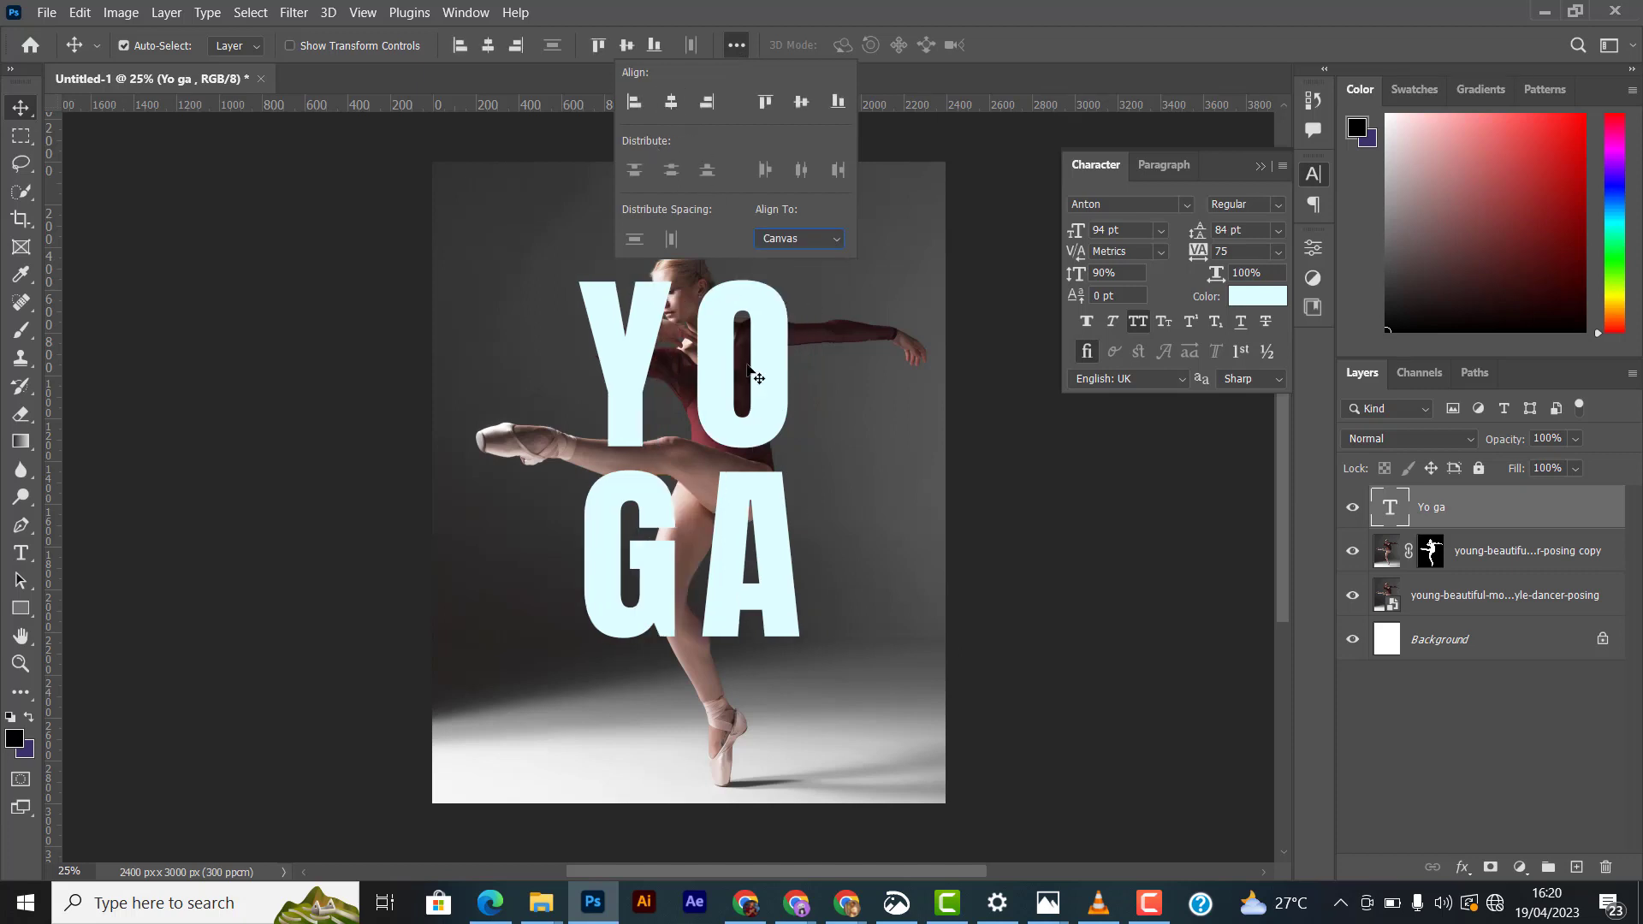
left_click(740, 44)
left_click(739, 44)
left_click(739, 45)
left_click(739, 45)
left_click(736, 52)
left_click(741, 50)
left_click_drag(869, 296, 845, 244)
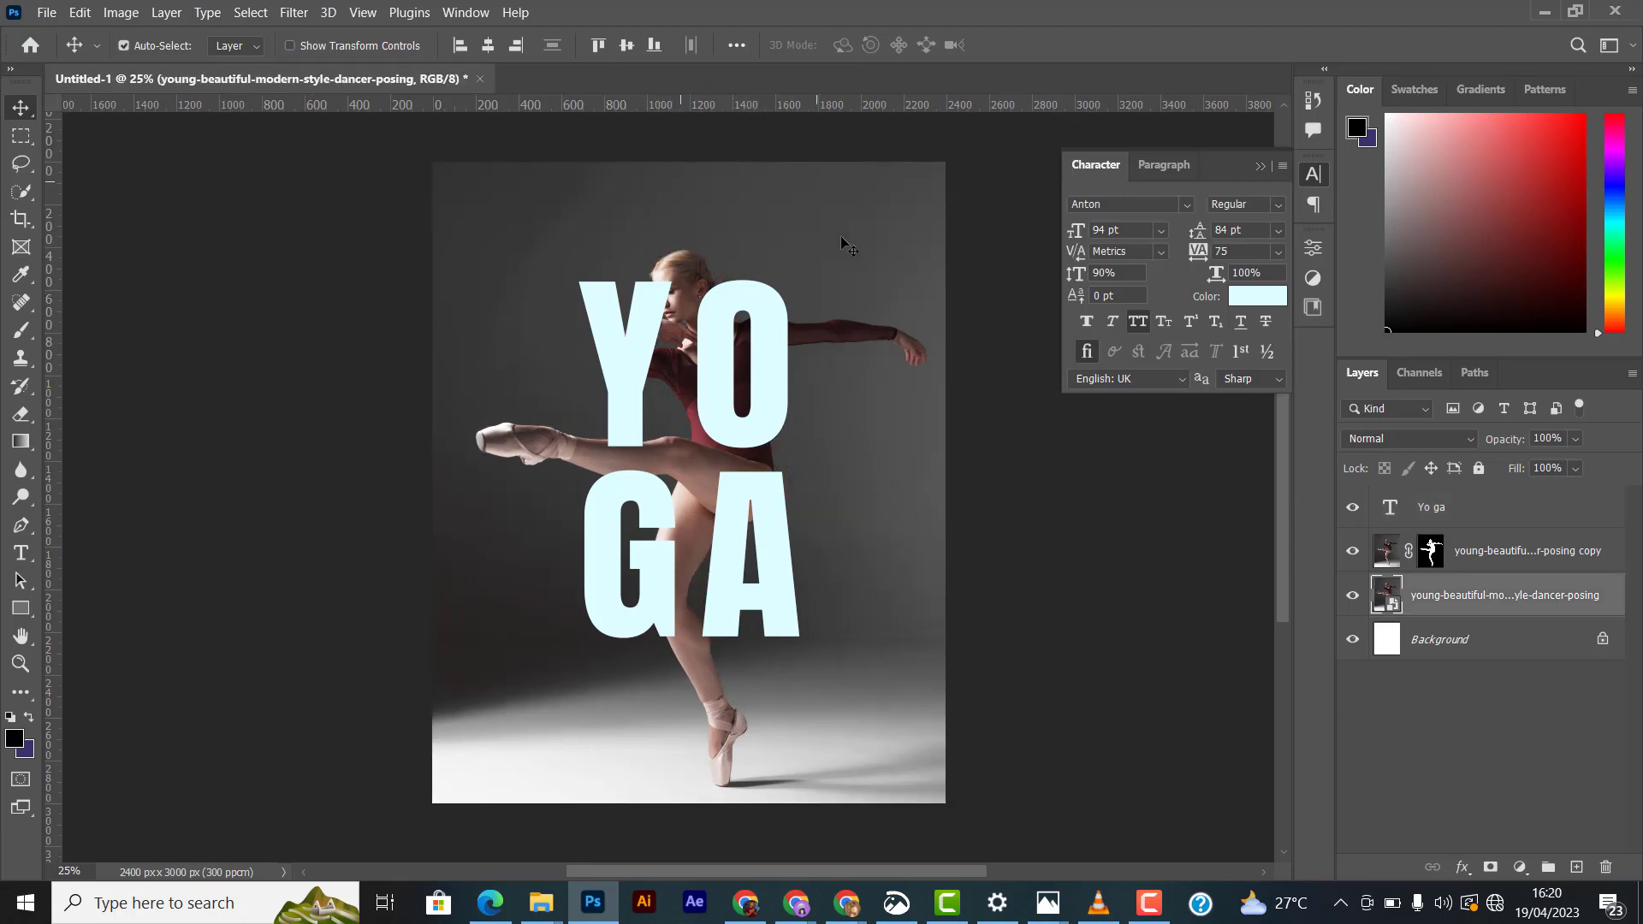
left_click(984, 278)
Step: Nudge the YO GA text 60 px to the right
left_click(764, 330)
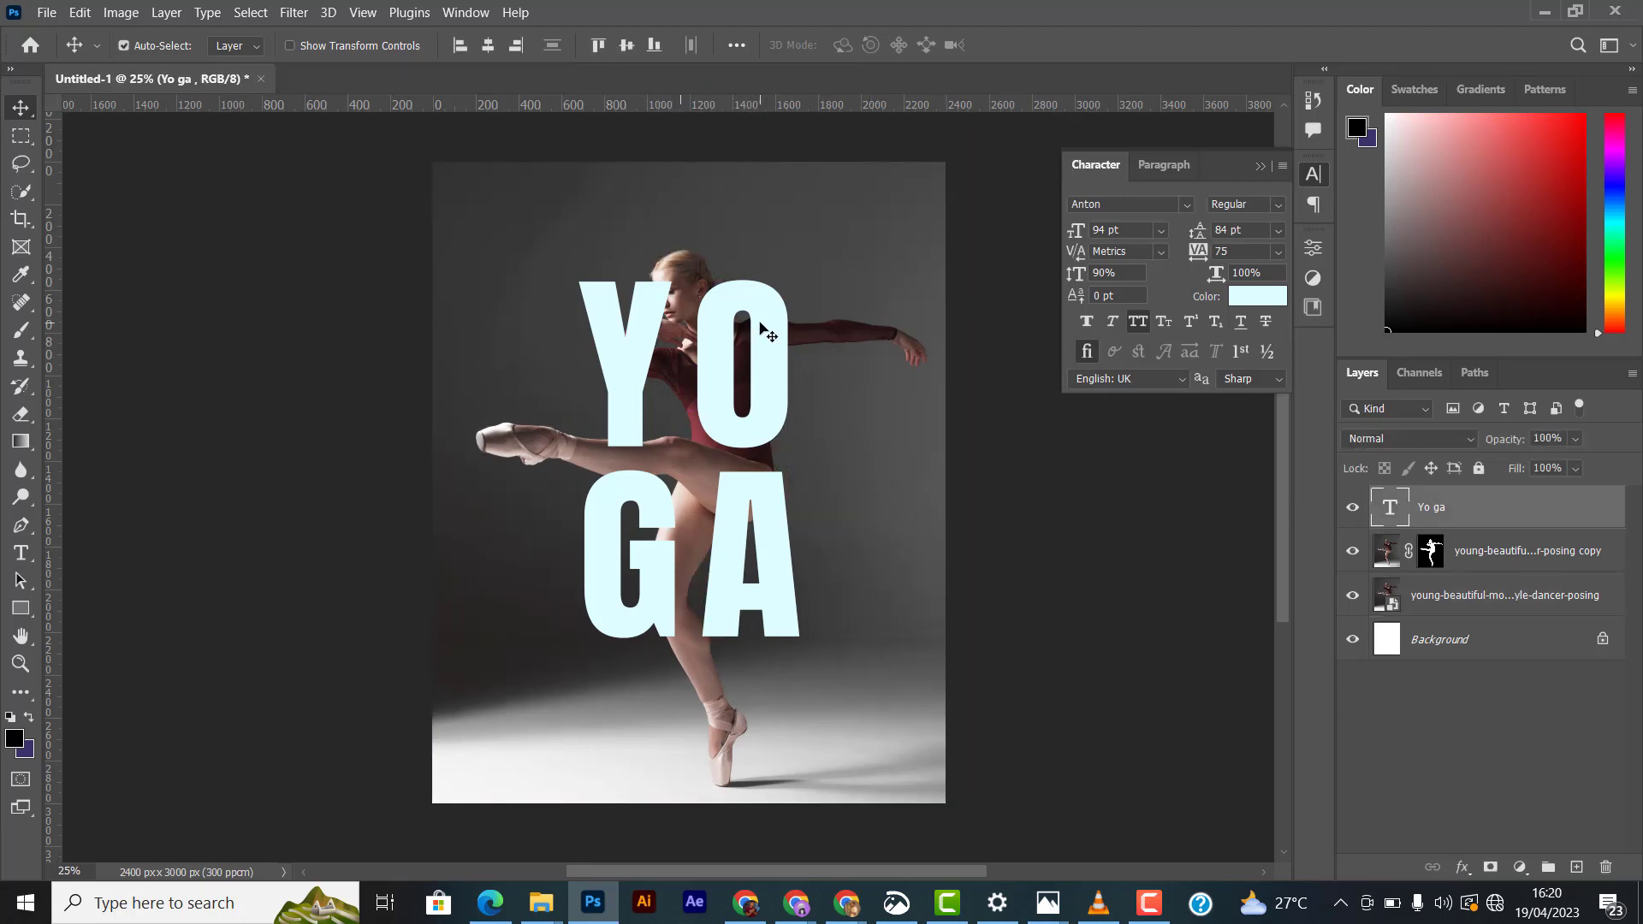
key("shift+Right")
key("shift+Right")
key("shift+Right")
key("shift+Right")
key("shift+Right")
key("shift+Right")
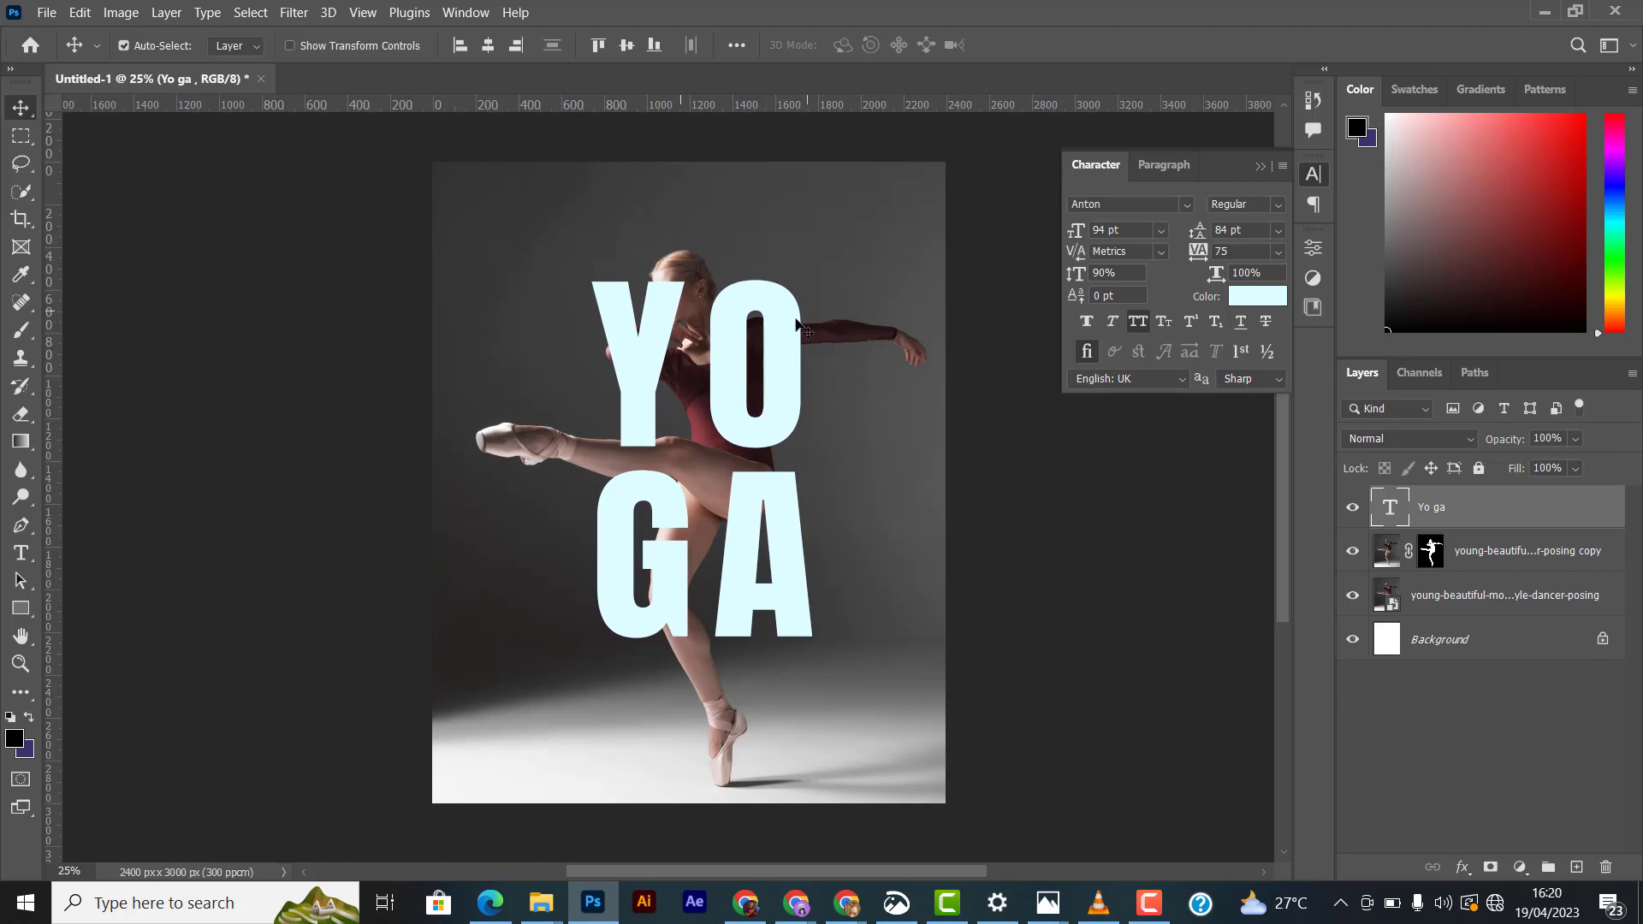
Step: Nudge the YO GA text 3 px to the left
key("ctrl+plus")
key("ctrl+plus")
key("ctrl+plus")
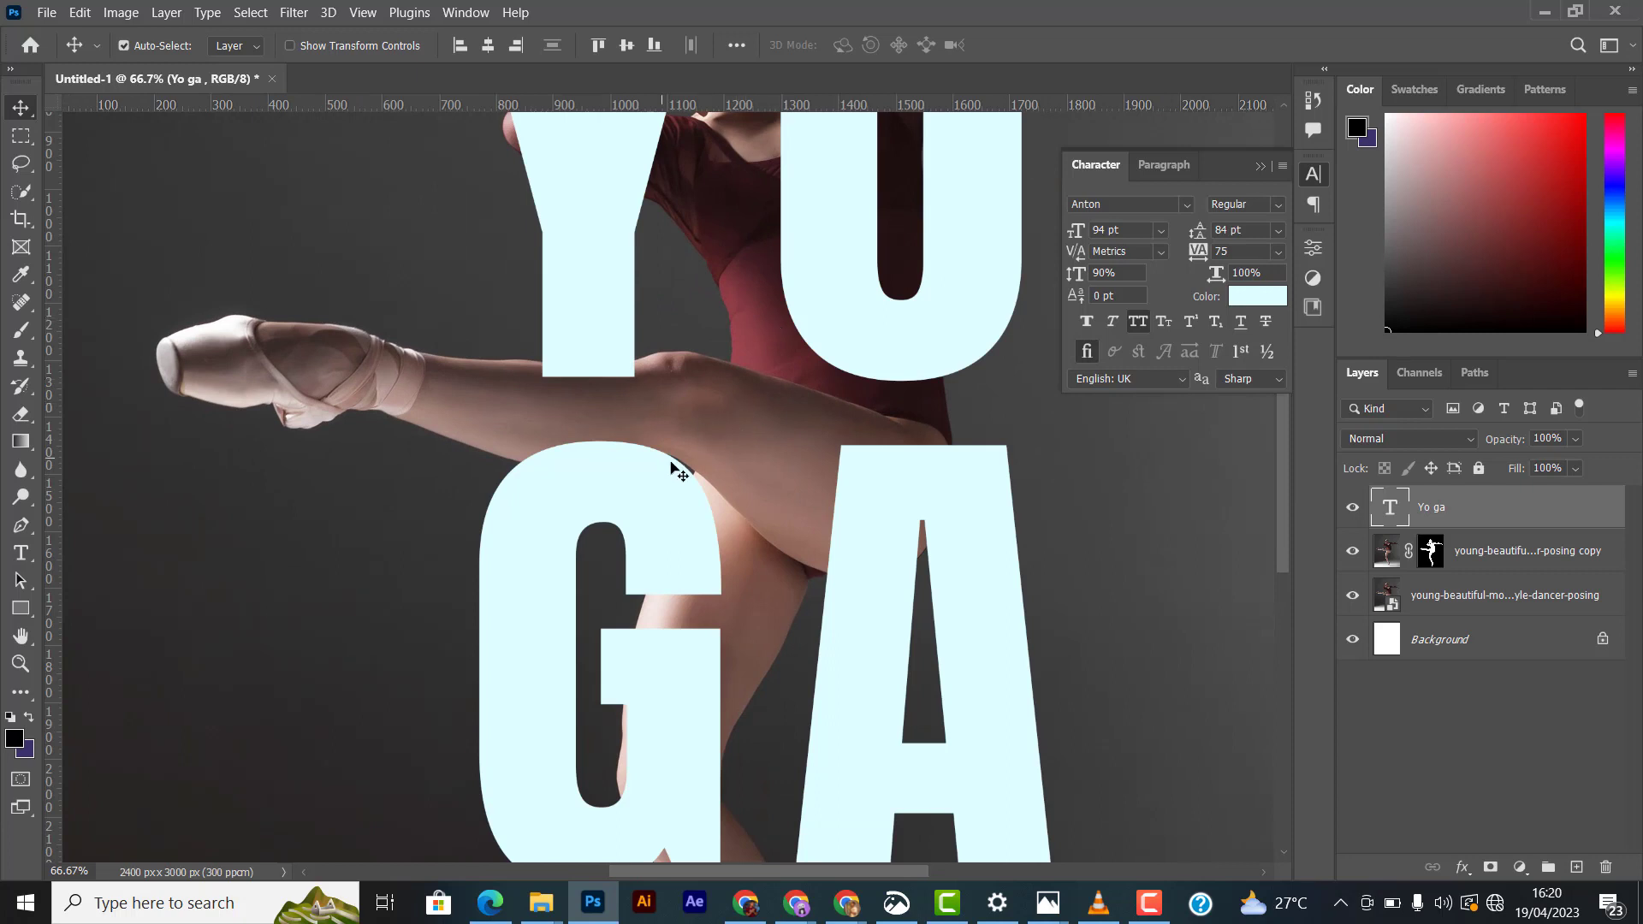
key("Left")
key("Left")
key("Left")
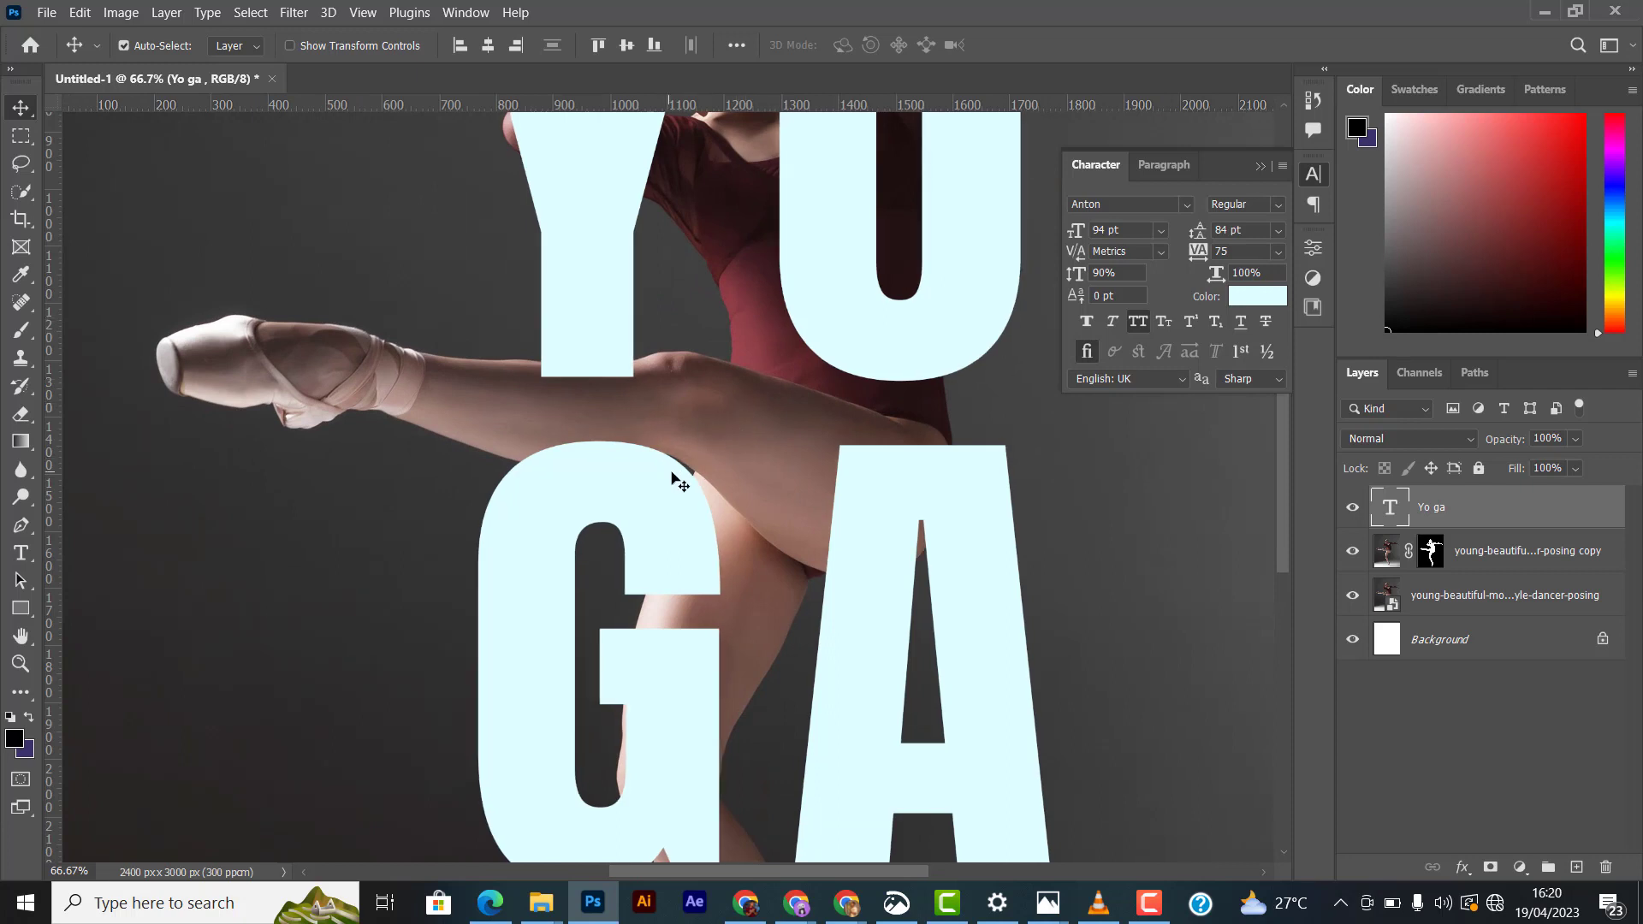
Step: Change the YO GA text colour to a more saturated light cyan, #adfeff
scroll(678, 482, "up", 6)
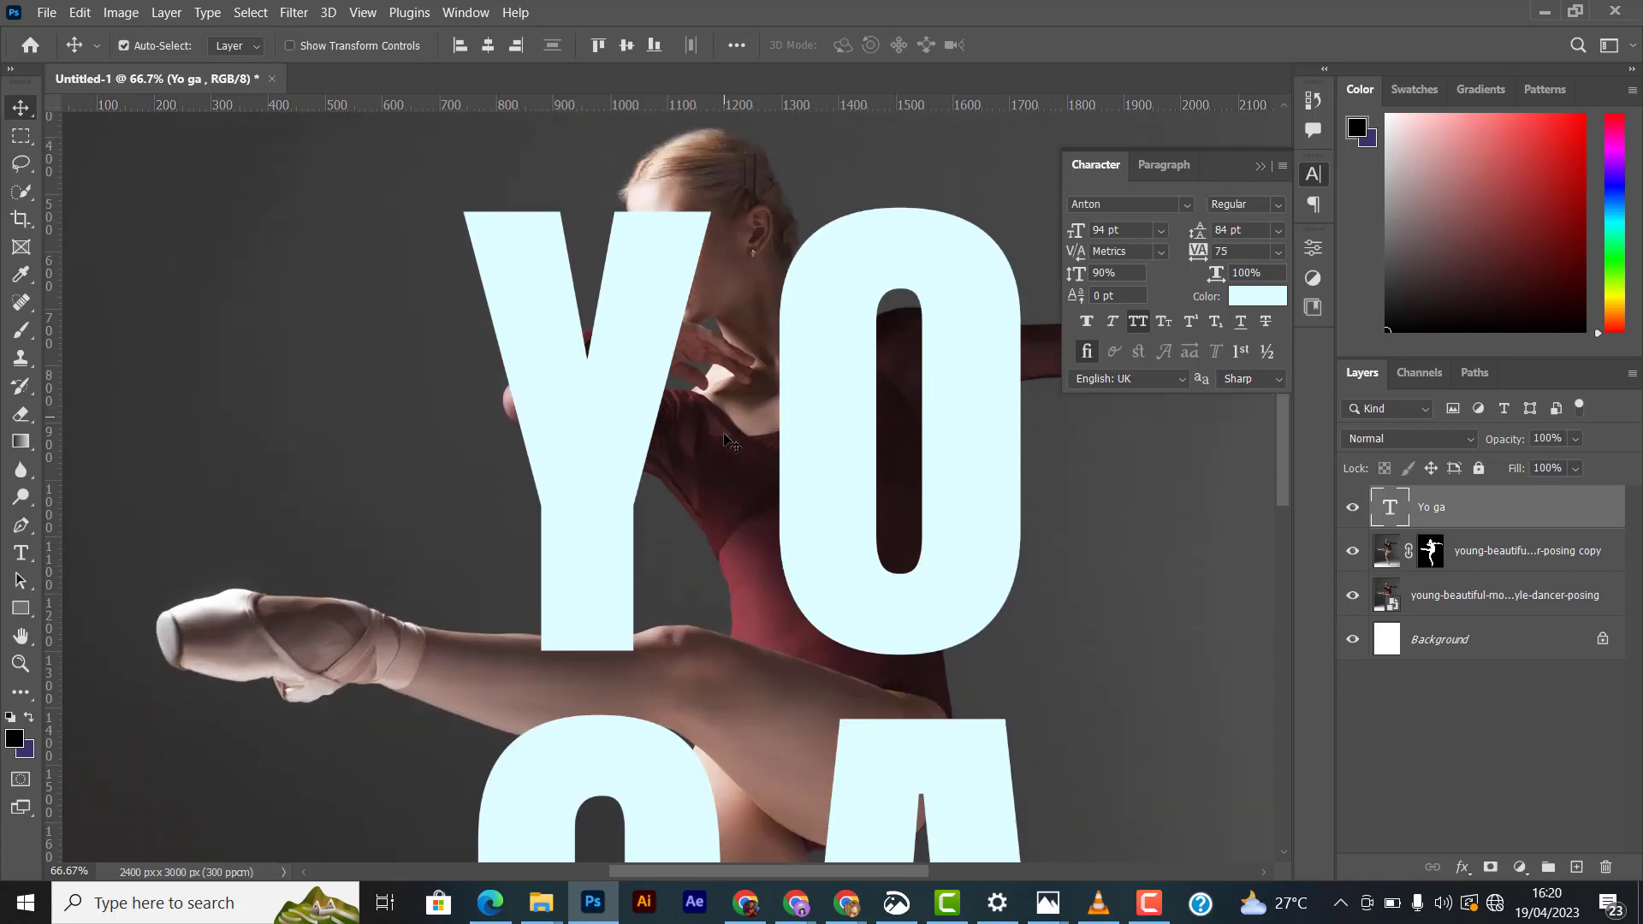
scroll(730, 441, "down", 1)
left_click(1256, 297)
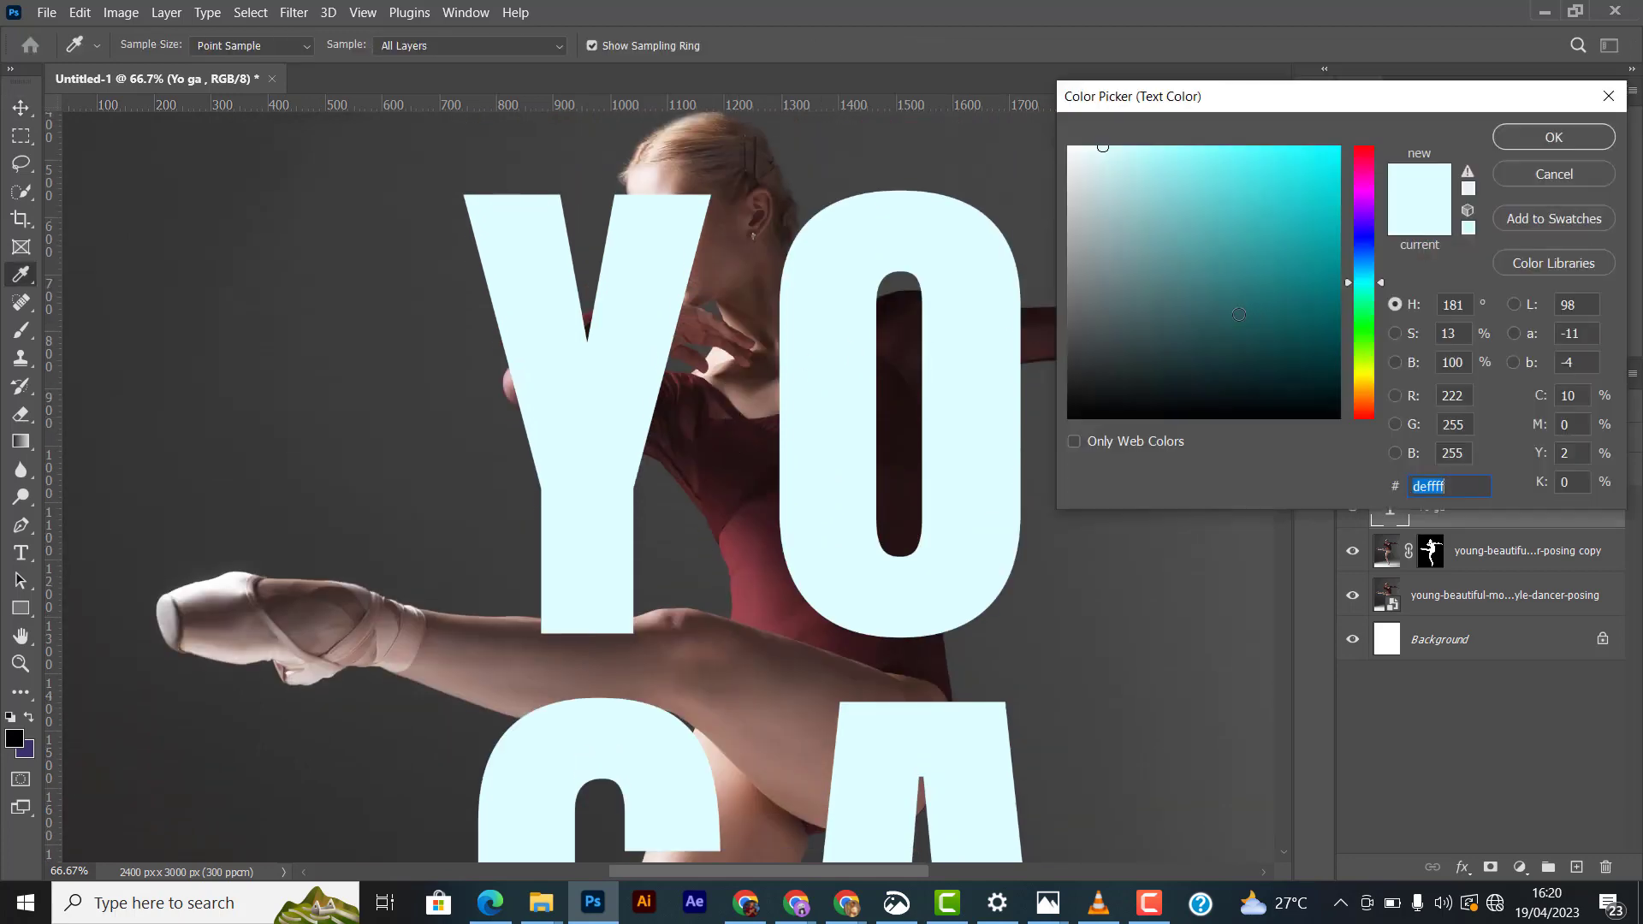
left_click_drag(1126, 141, 1116, 130)
left_click(1517, 137)
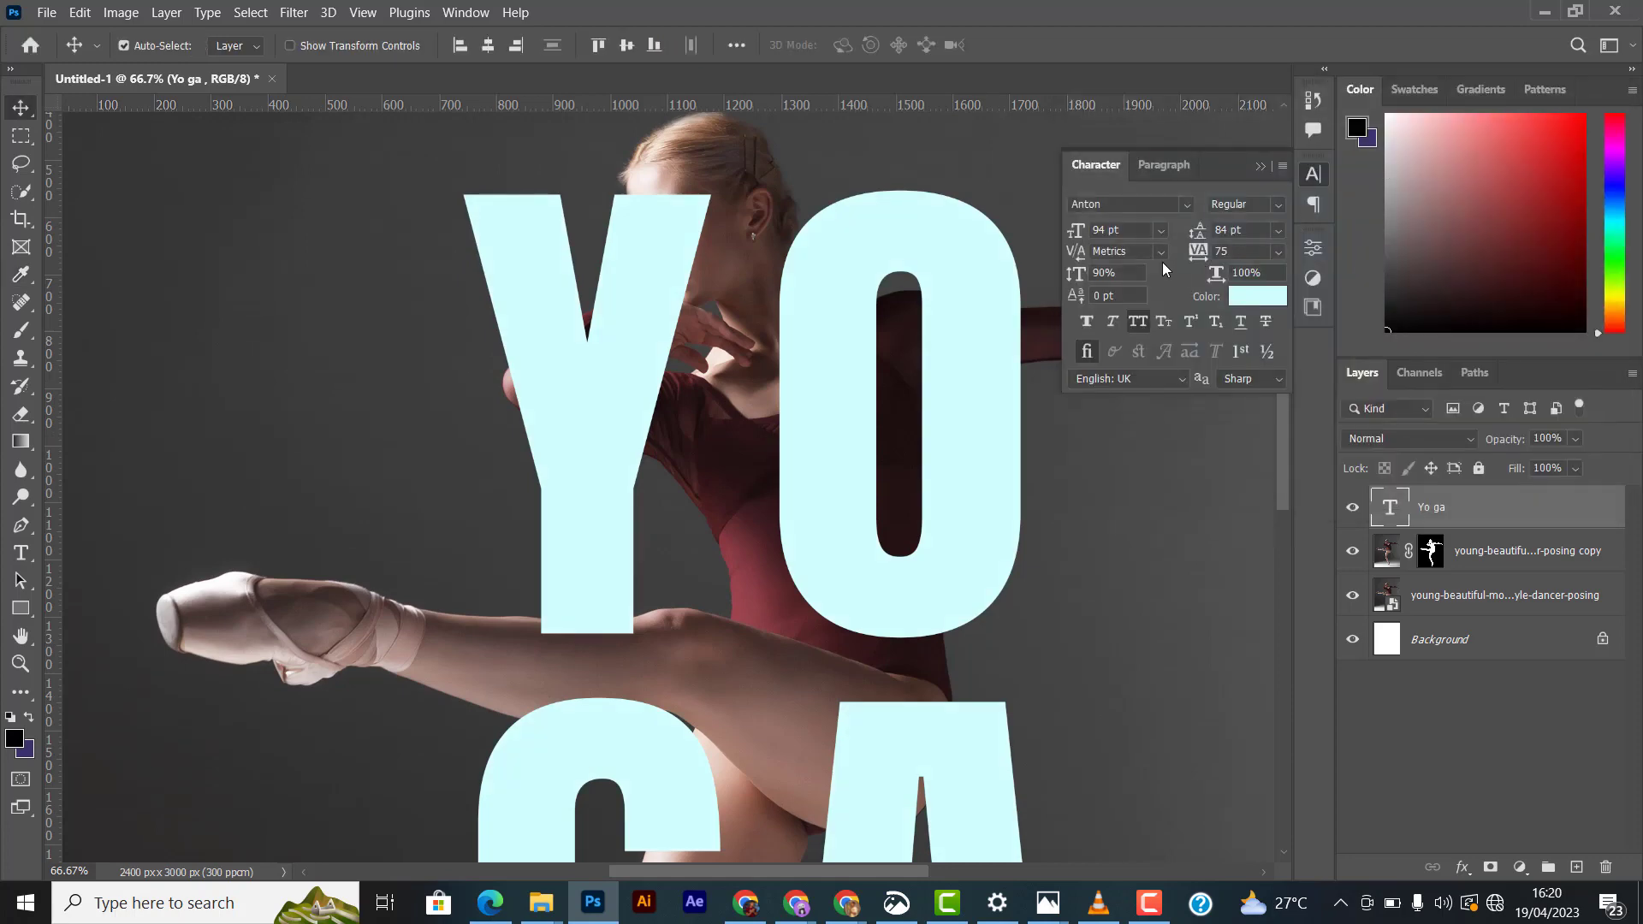
left_click(1275, 297)
left_click_drag(1194, 170, 1203, 122)
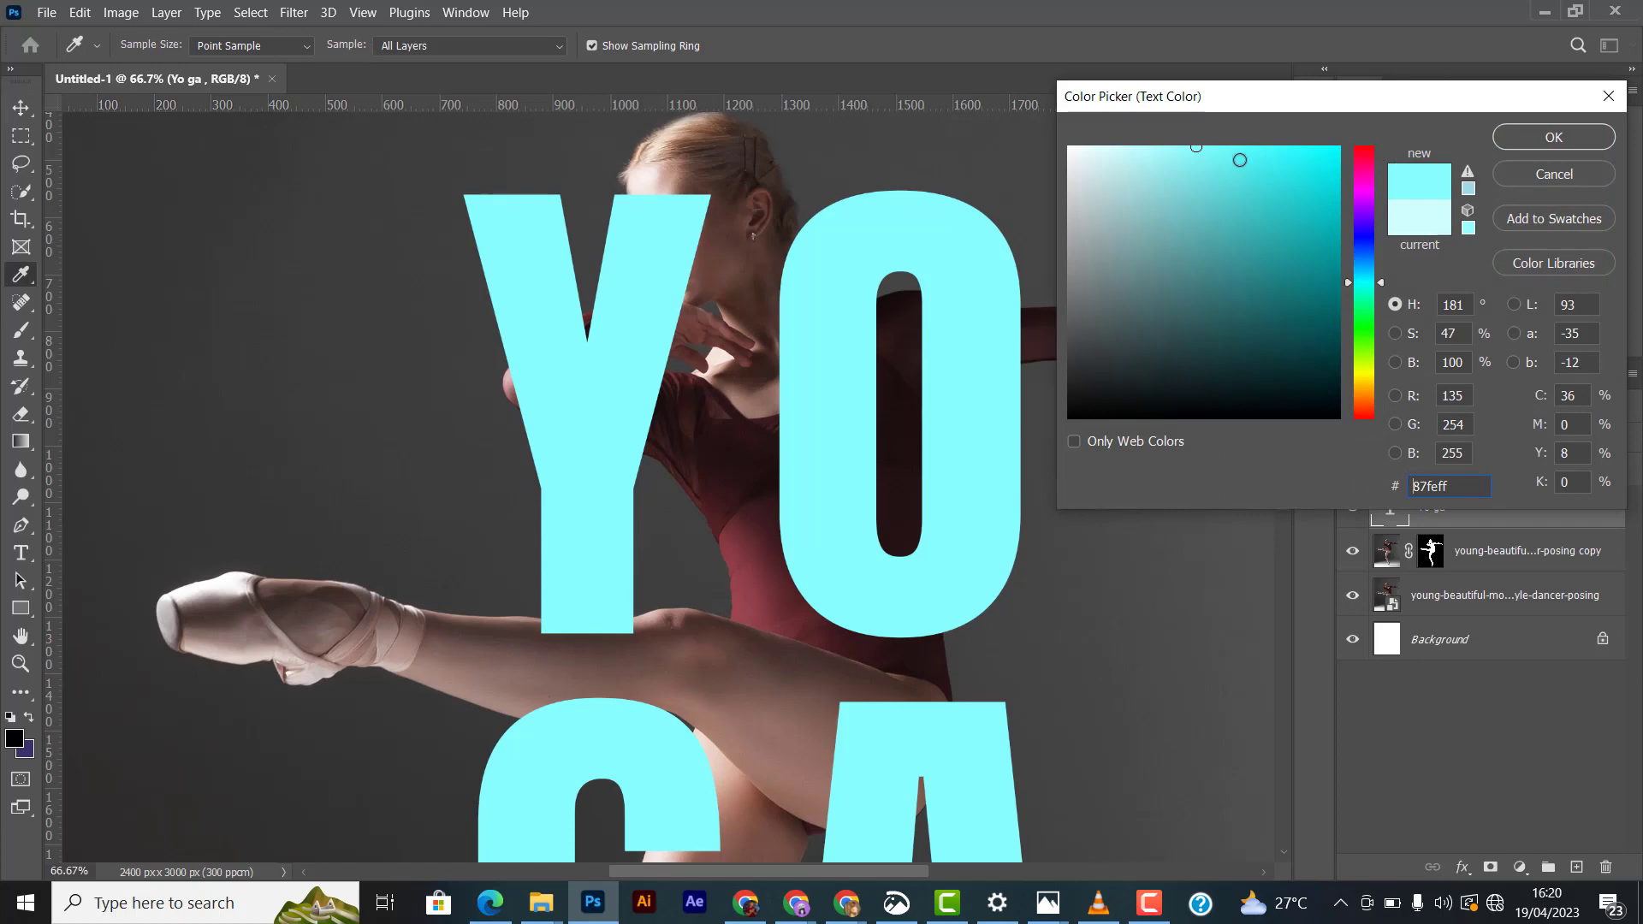
left_click_drag(1180, 136, 1156, 126)
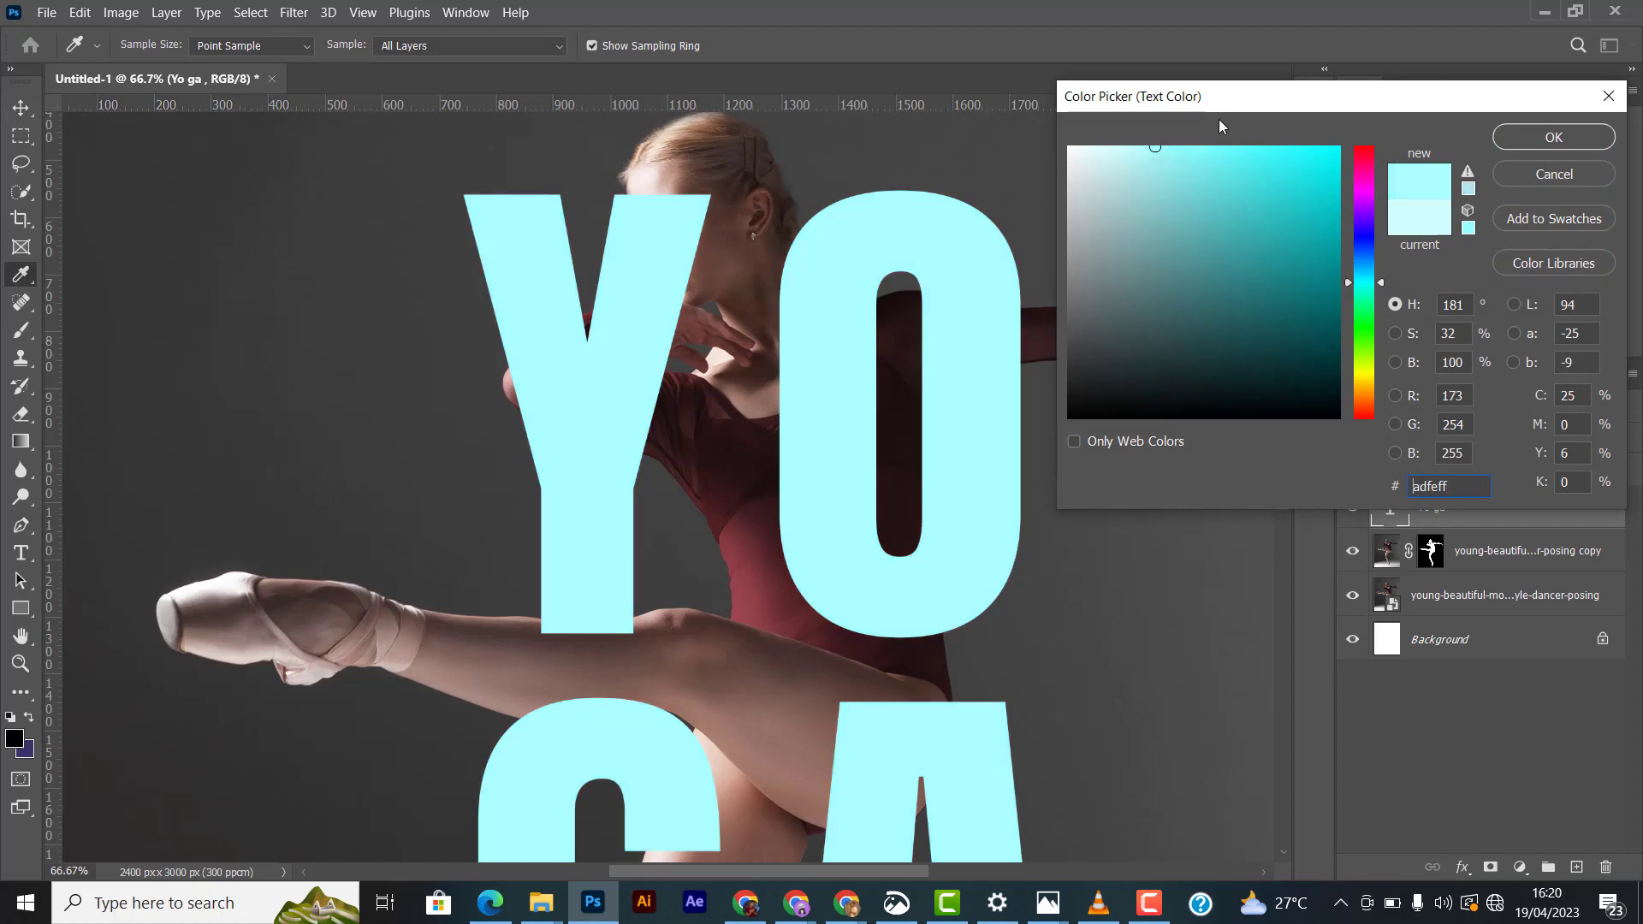
left_click(1553, 137)
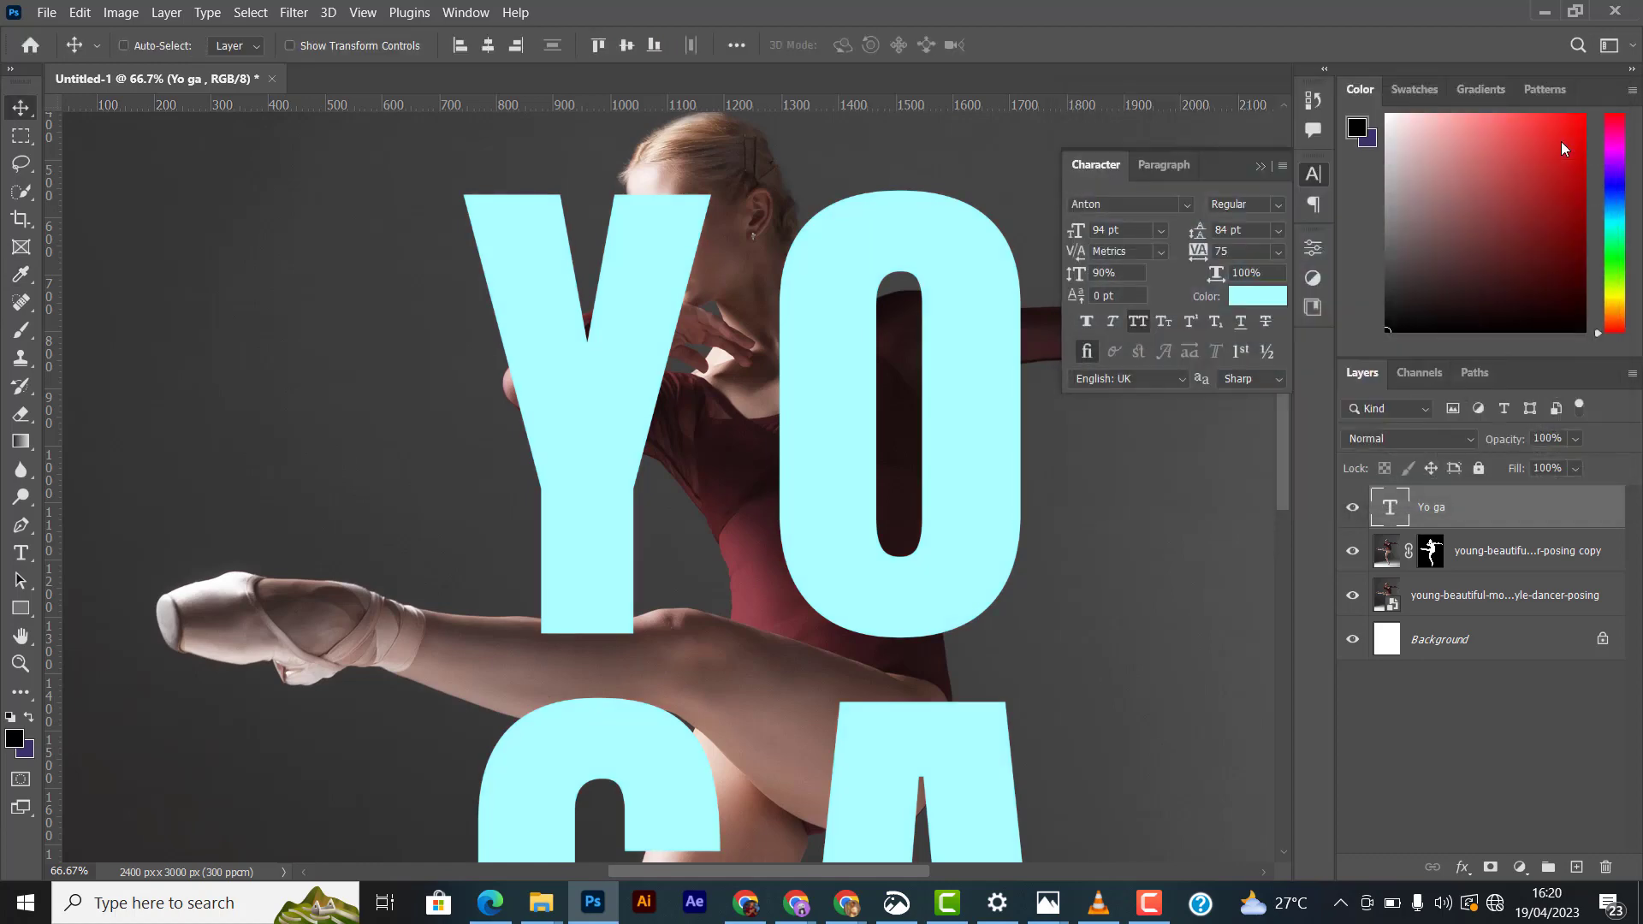
key("ctrl+0")
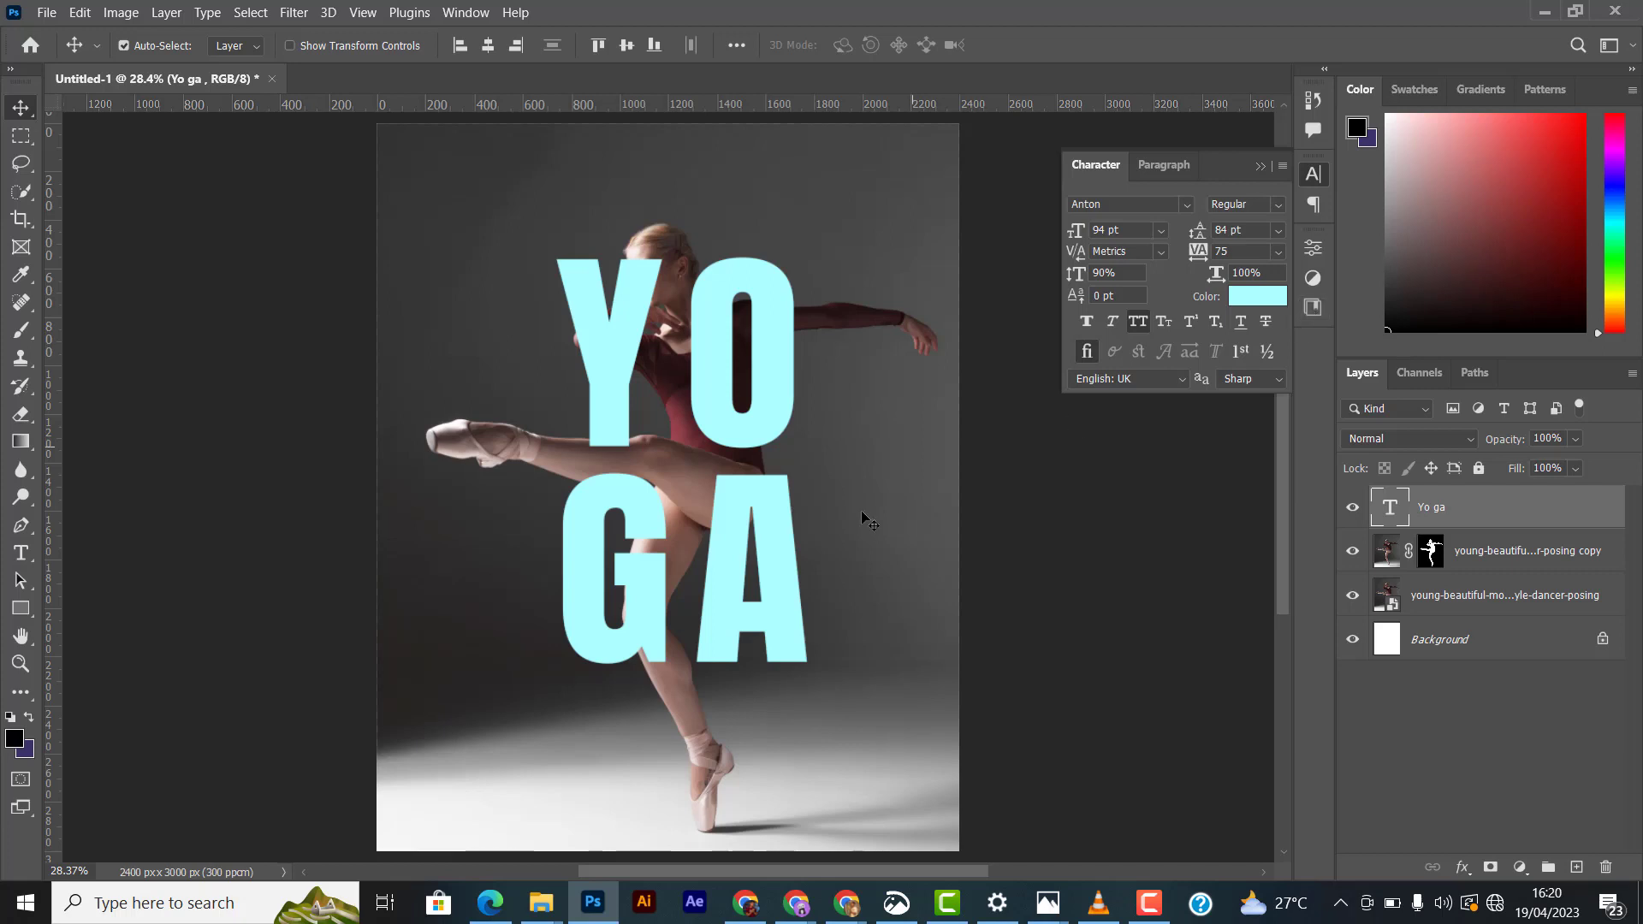
Step: Place the Yo ga text layer directly beneath the masked dancer copy so the letters sit behind her body
left_click(1493, 563)
left_click(1470, 603, "shift")
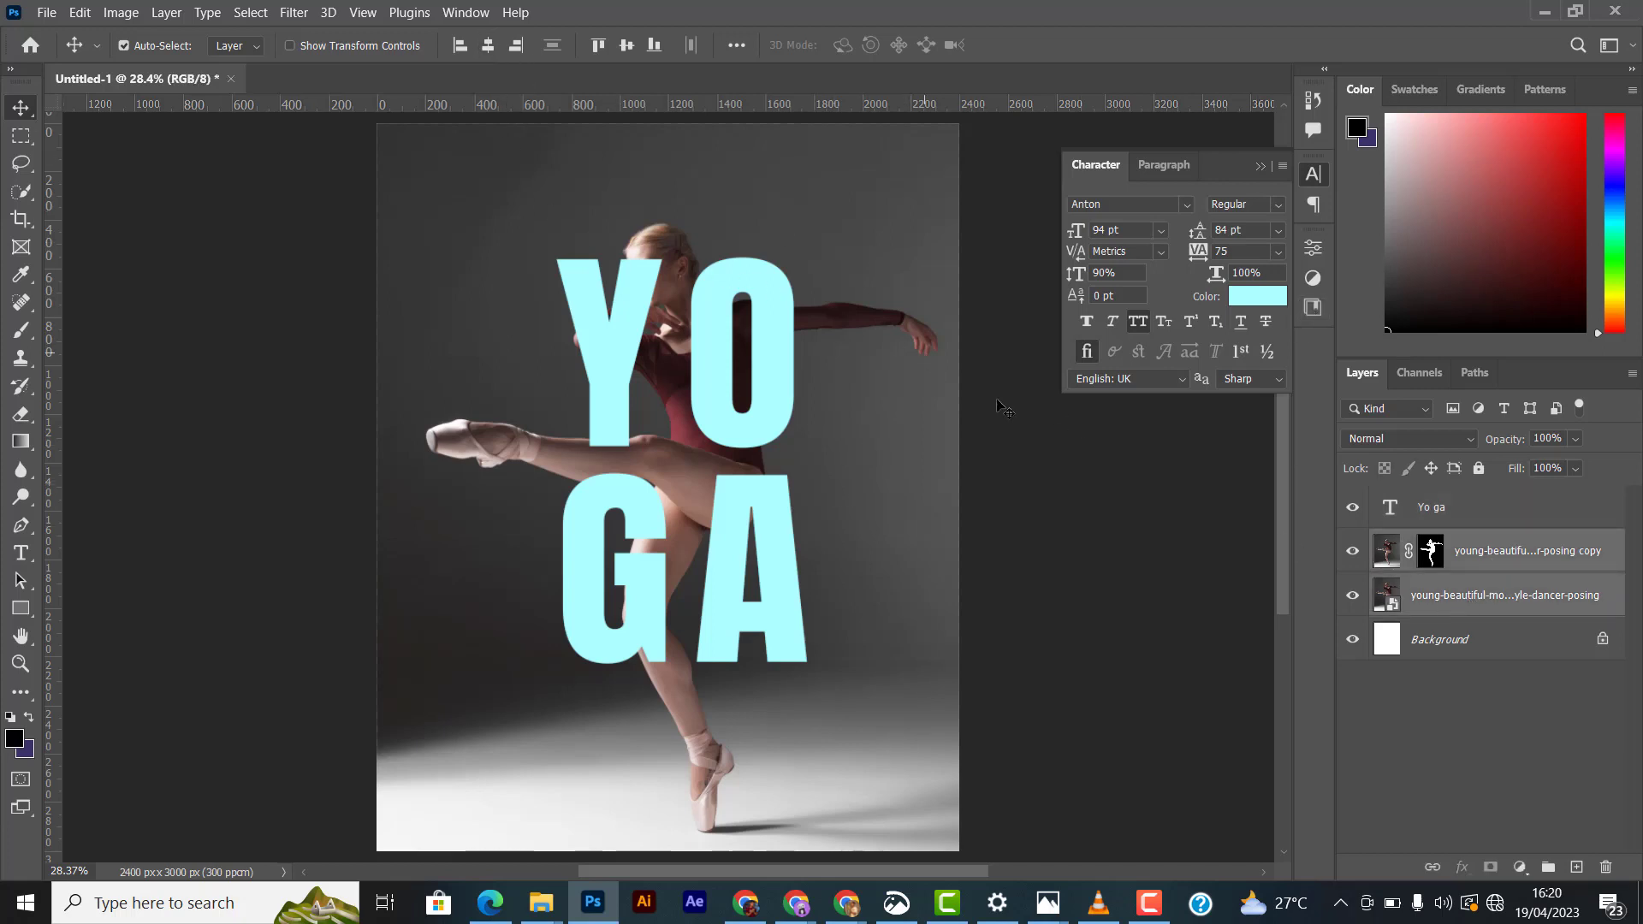
left_click(1260, 166)
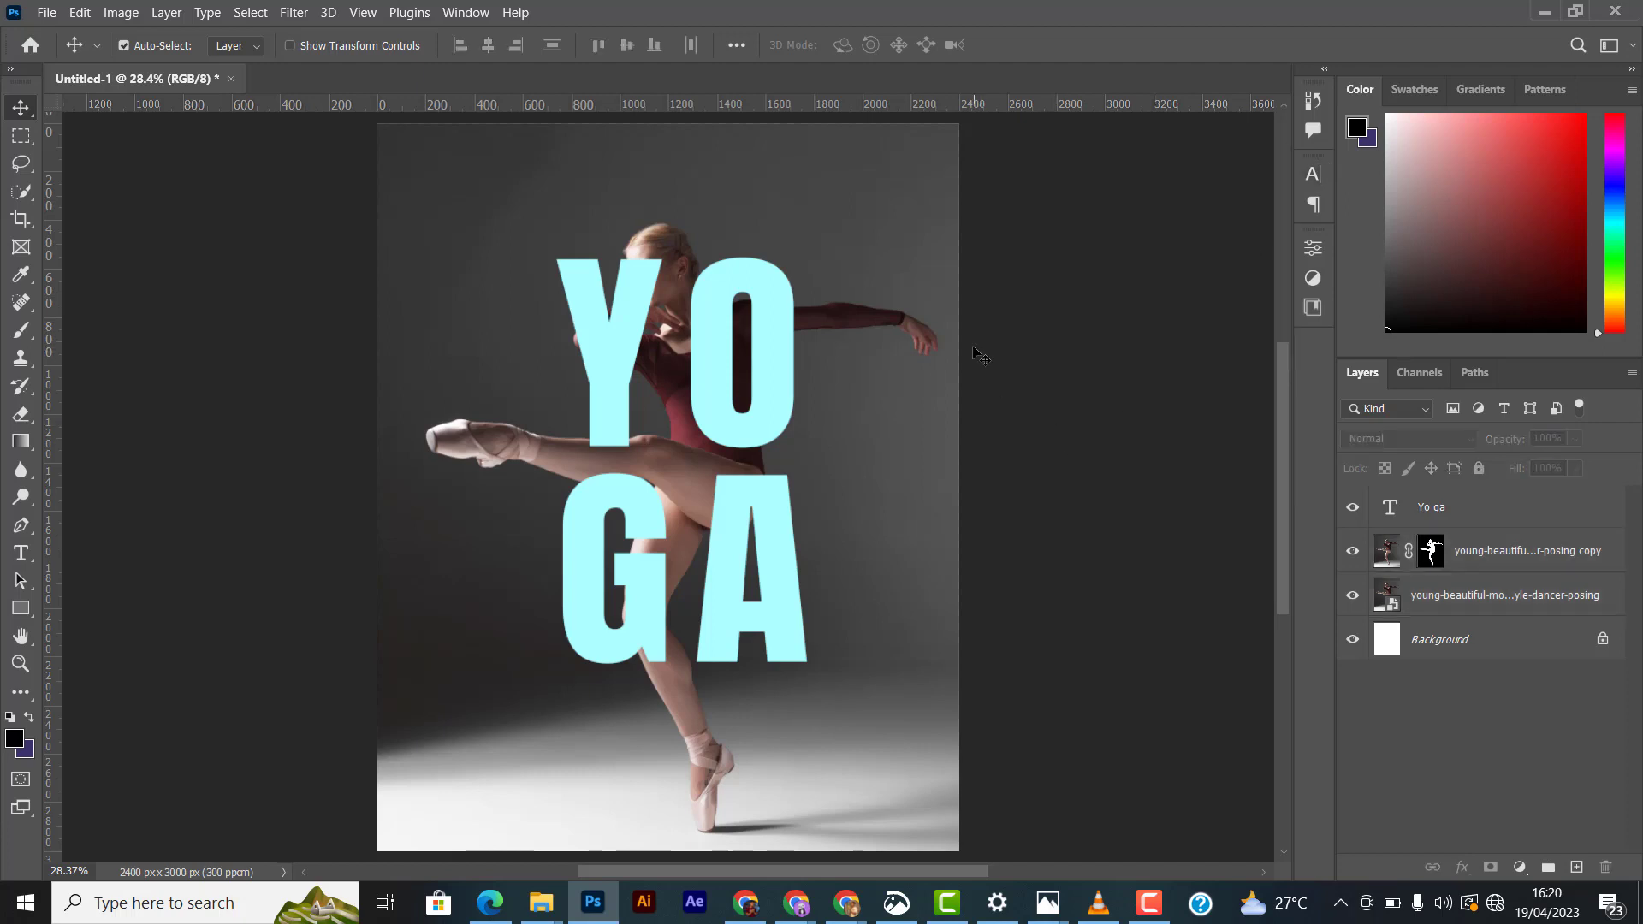
key("ctrl+minus")
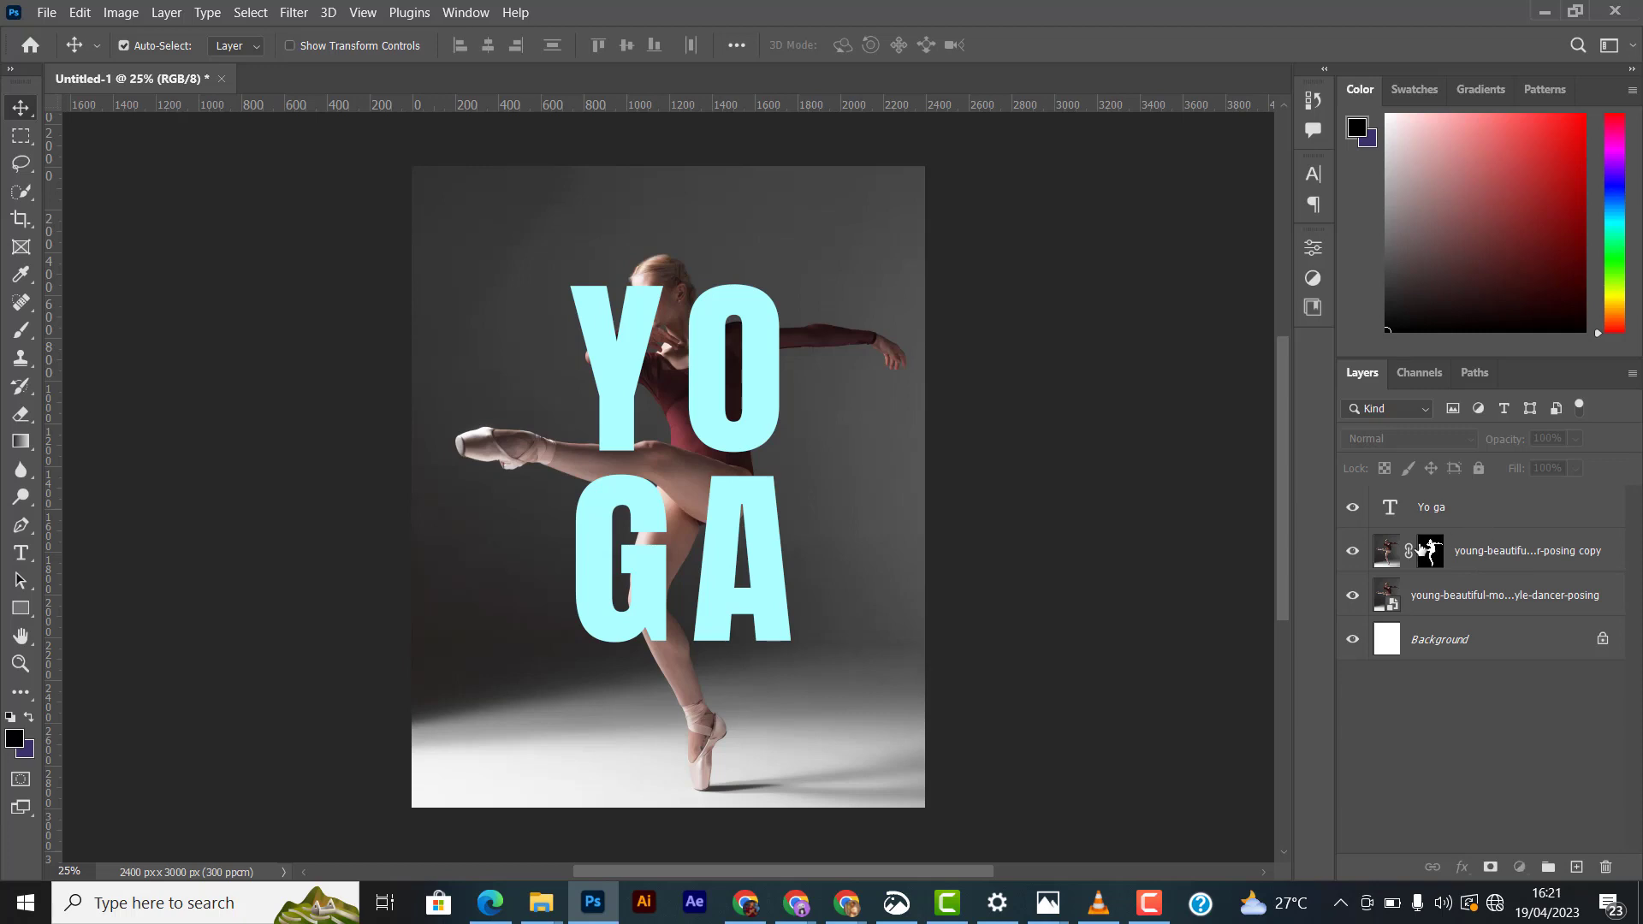
left_click(1485, 517)
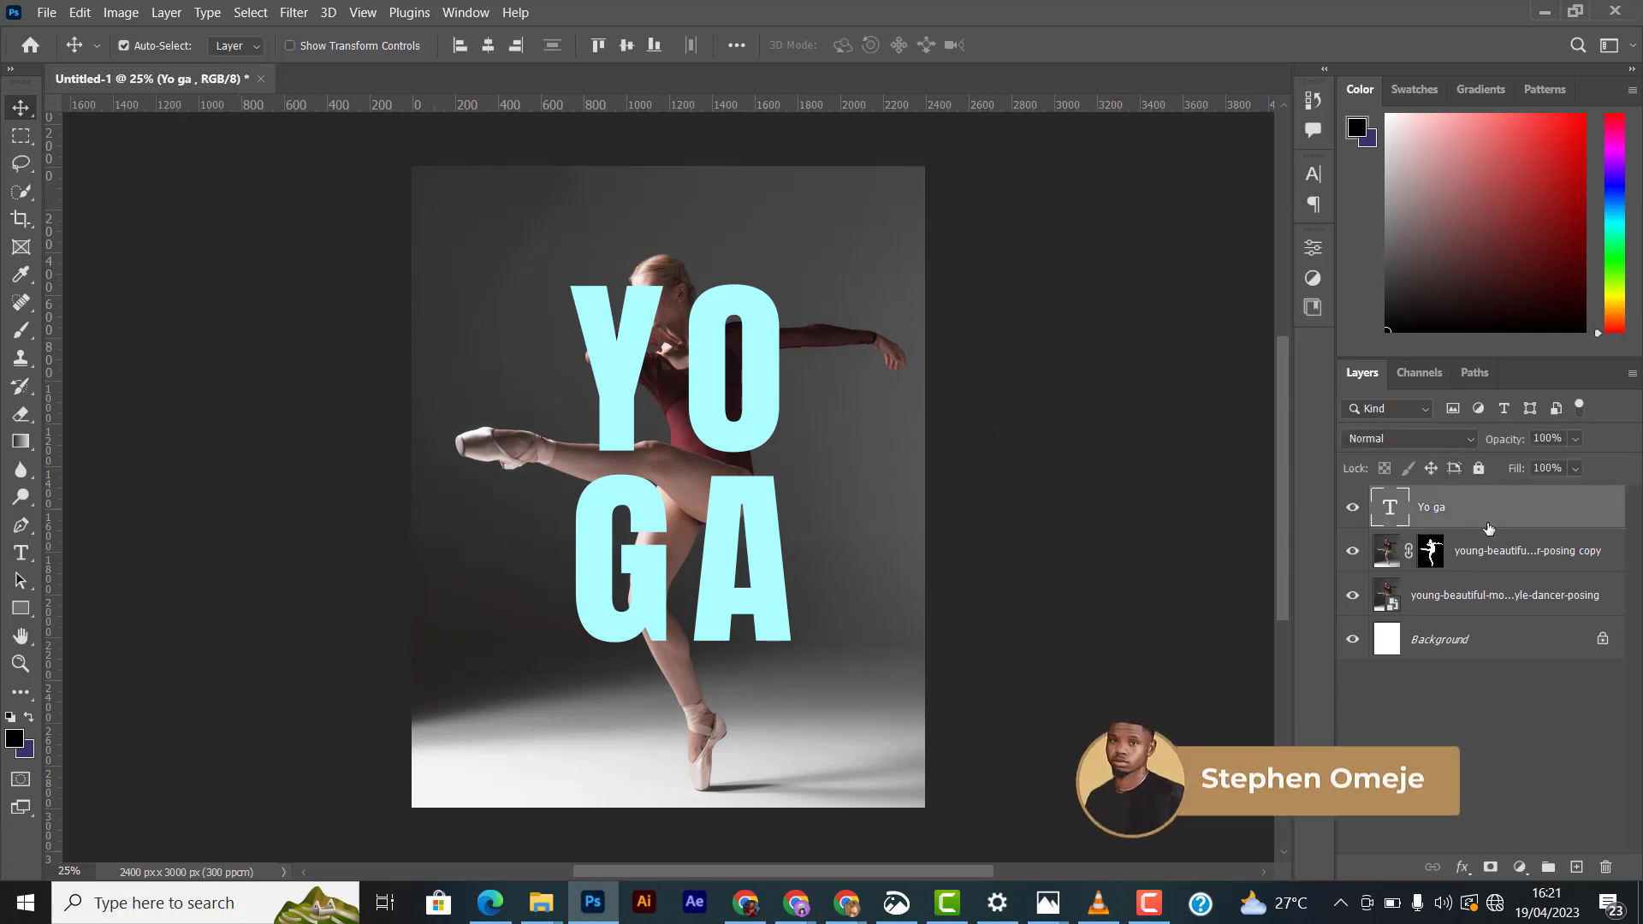
left_click_drag(1484, 523, 1486, 578)
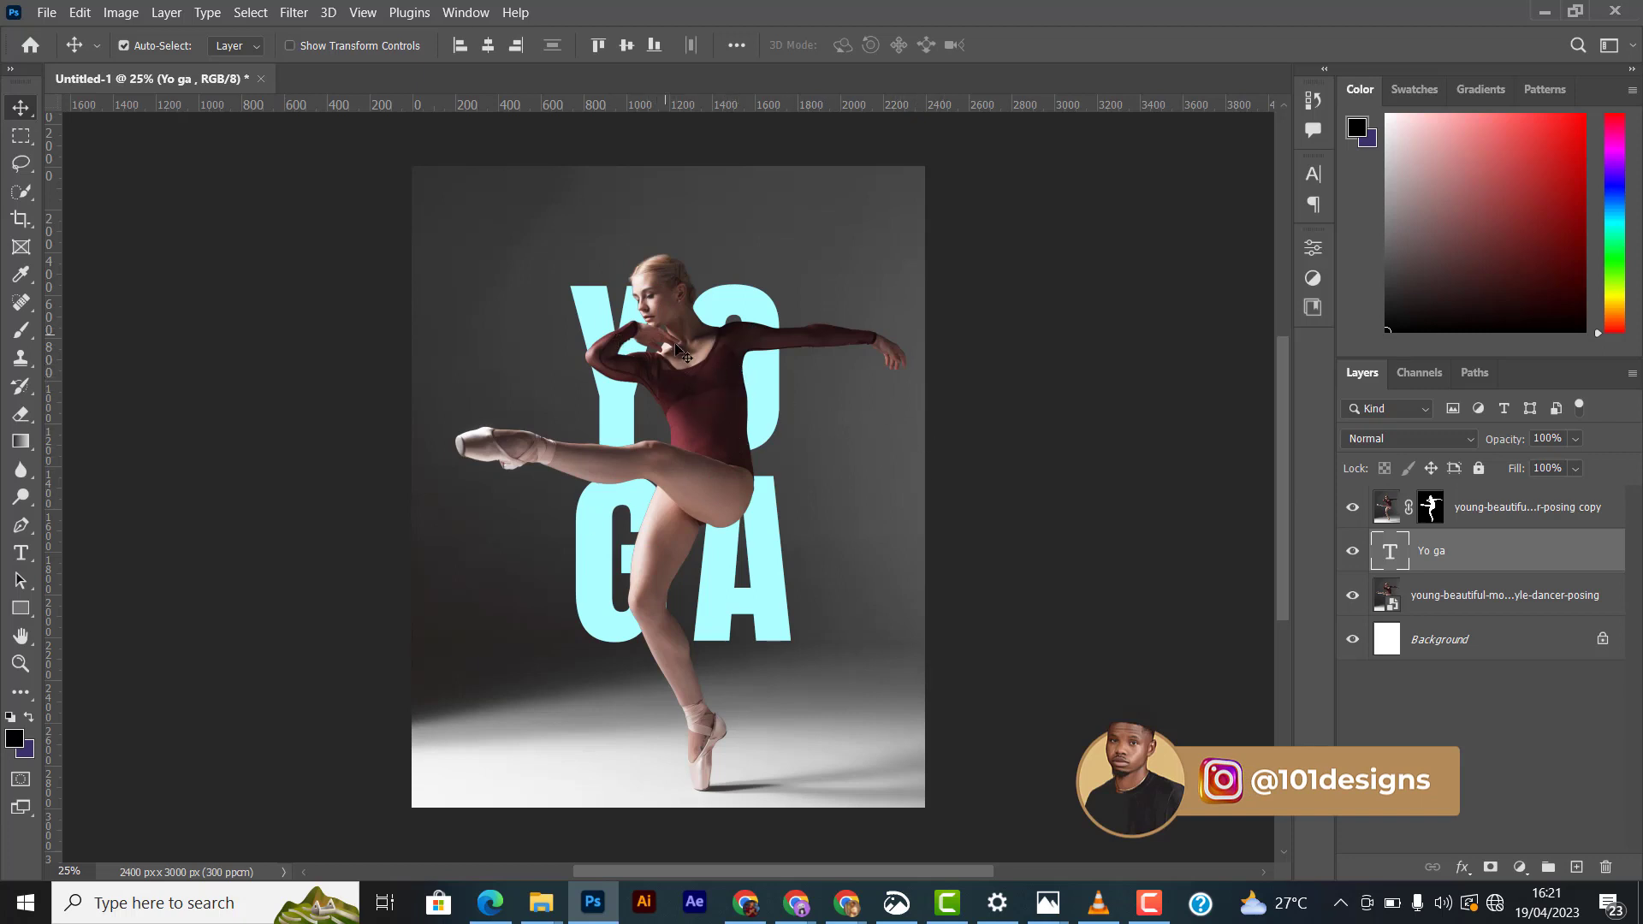
scroll(676, 347, "up", 3)
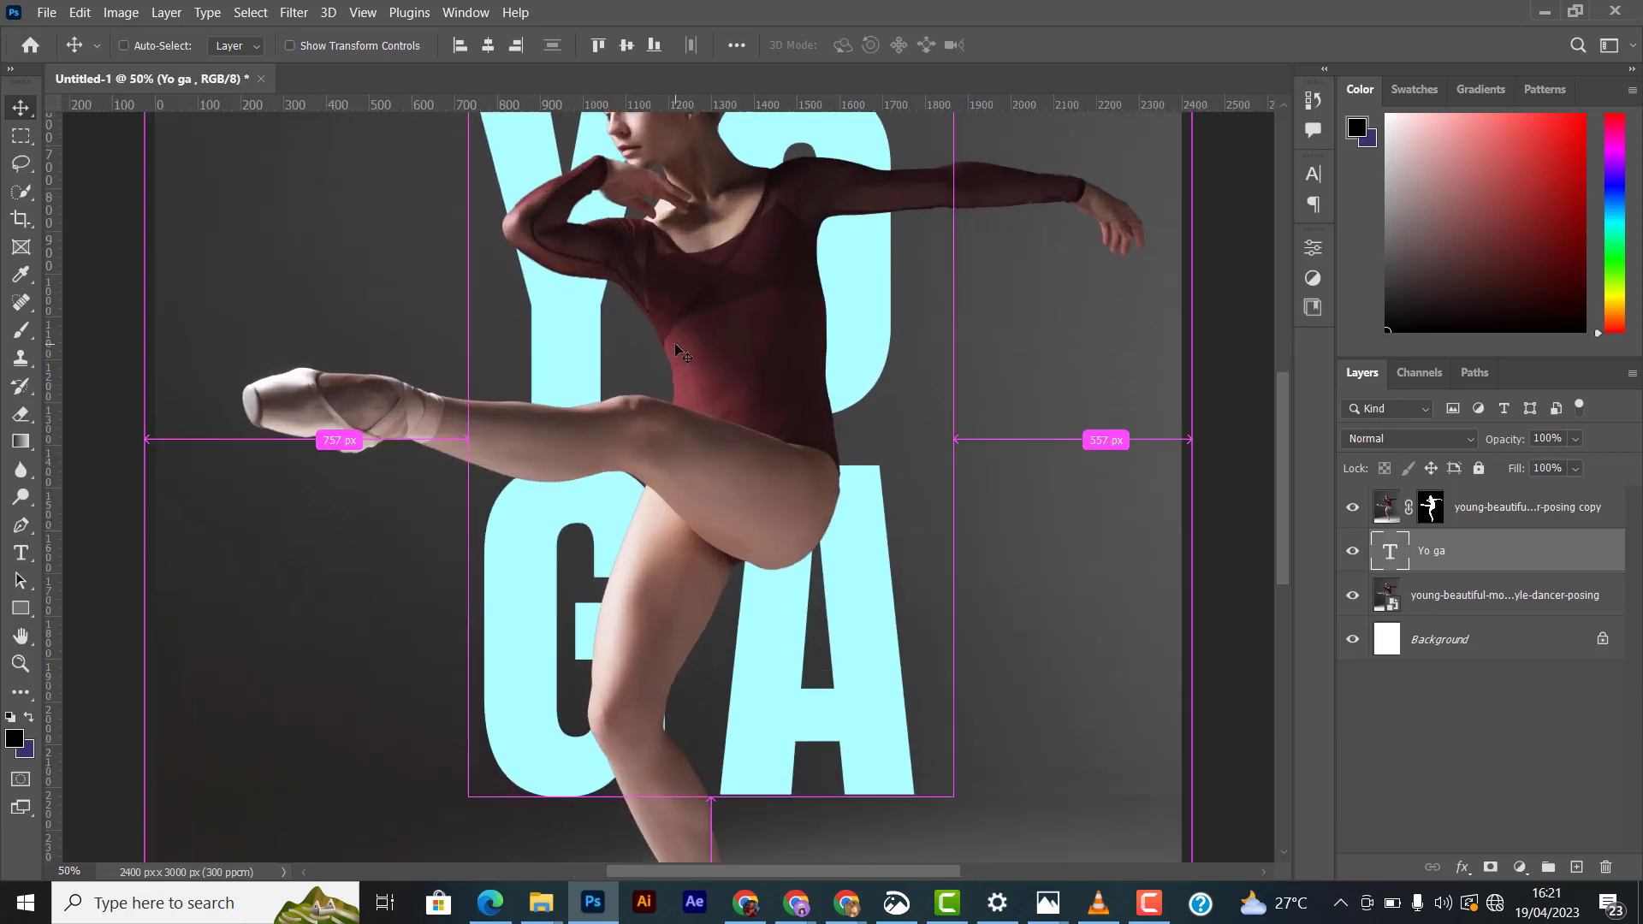
scroll(676, 346, "down", 3)
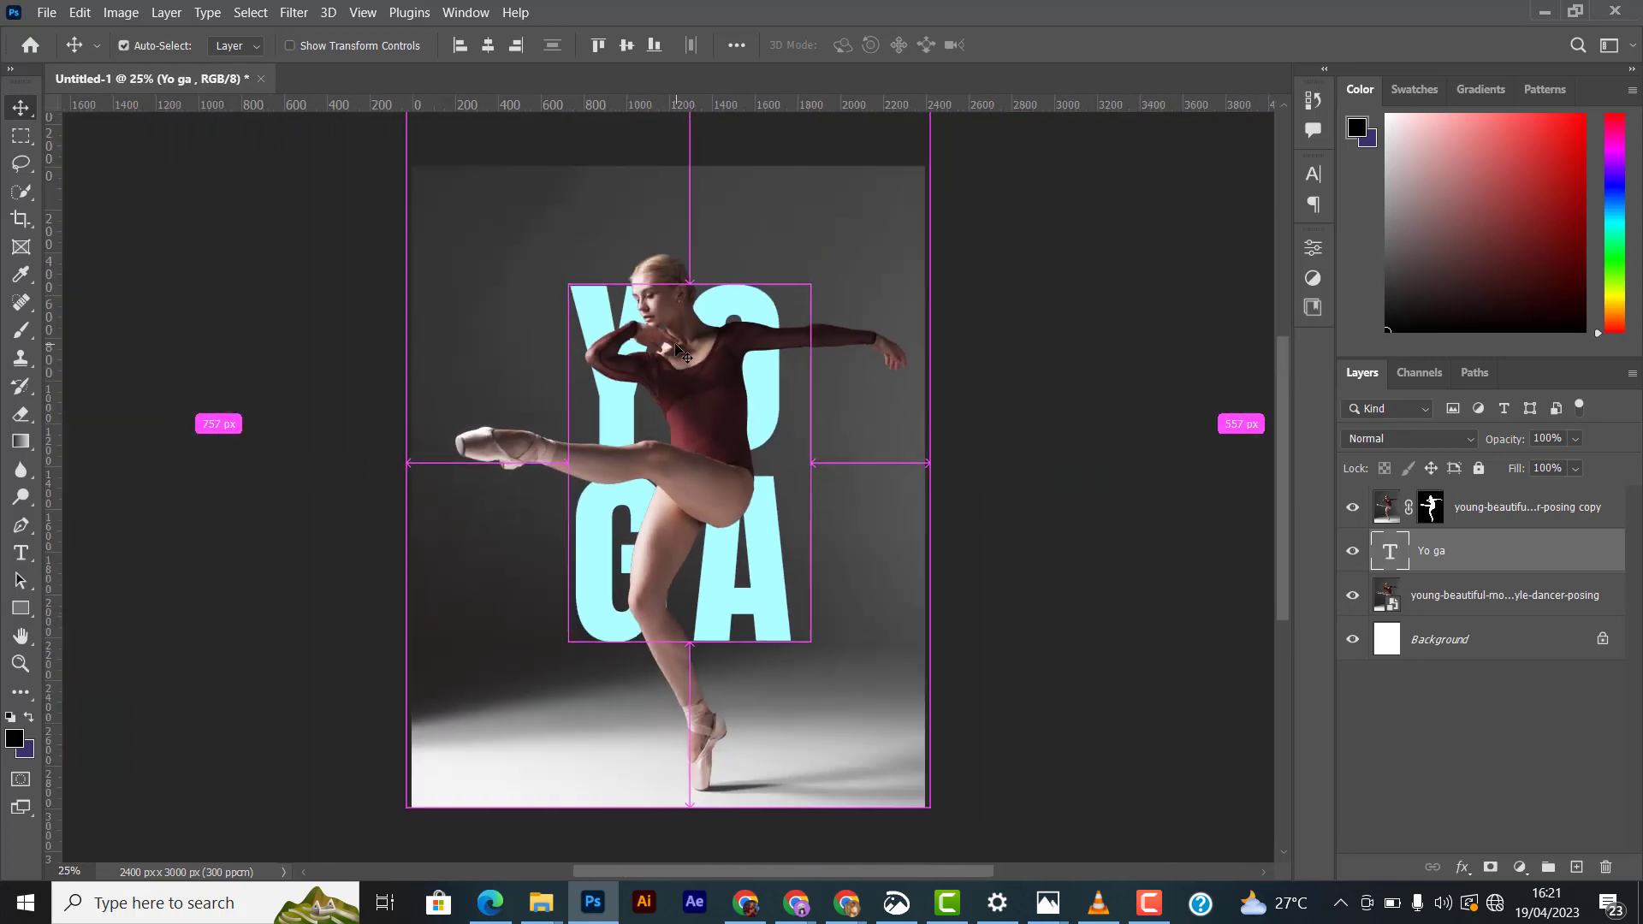
scroll(676, 347, "up", 3)
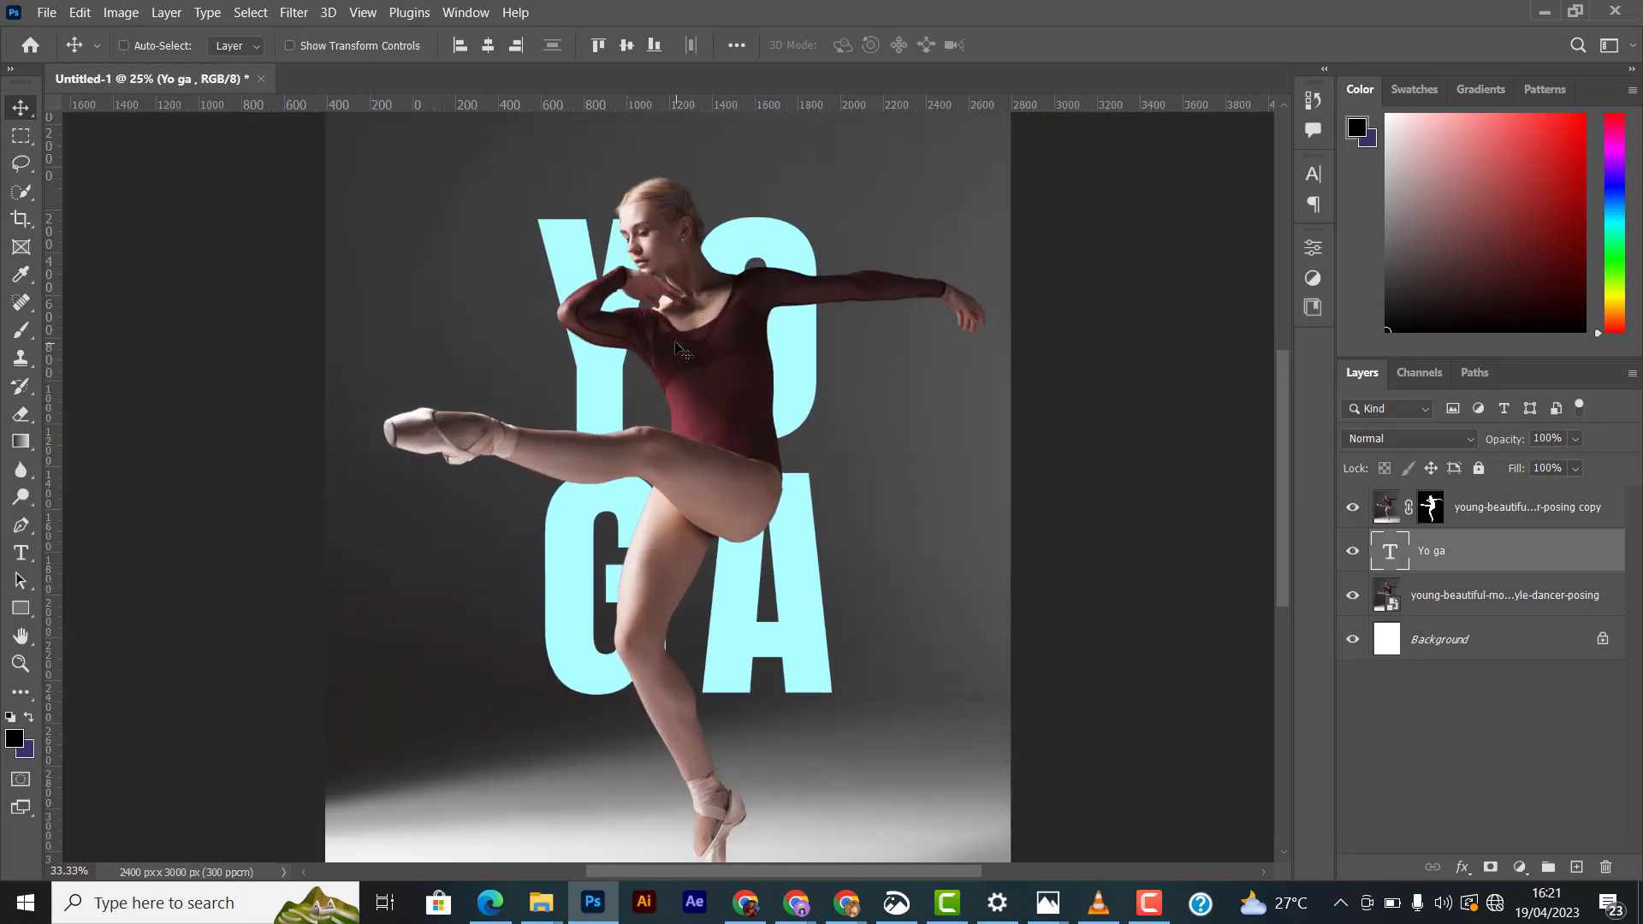
scroll(676, 347, "down", 2)
scroll(676, 346, "up", 2)
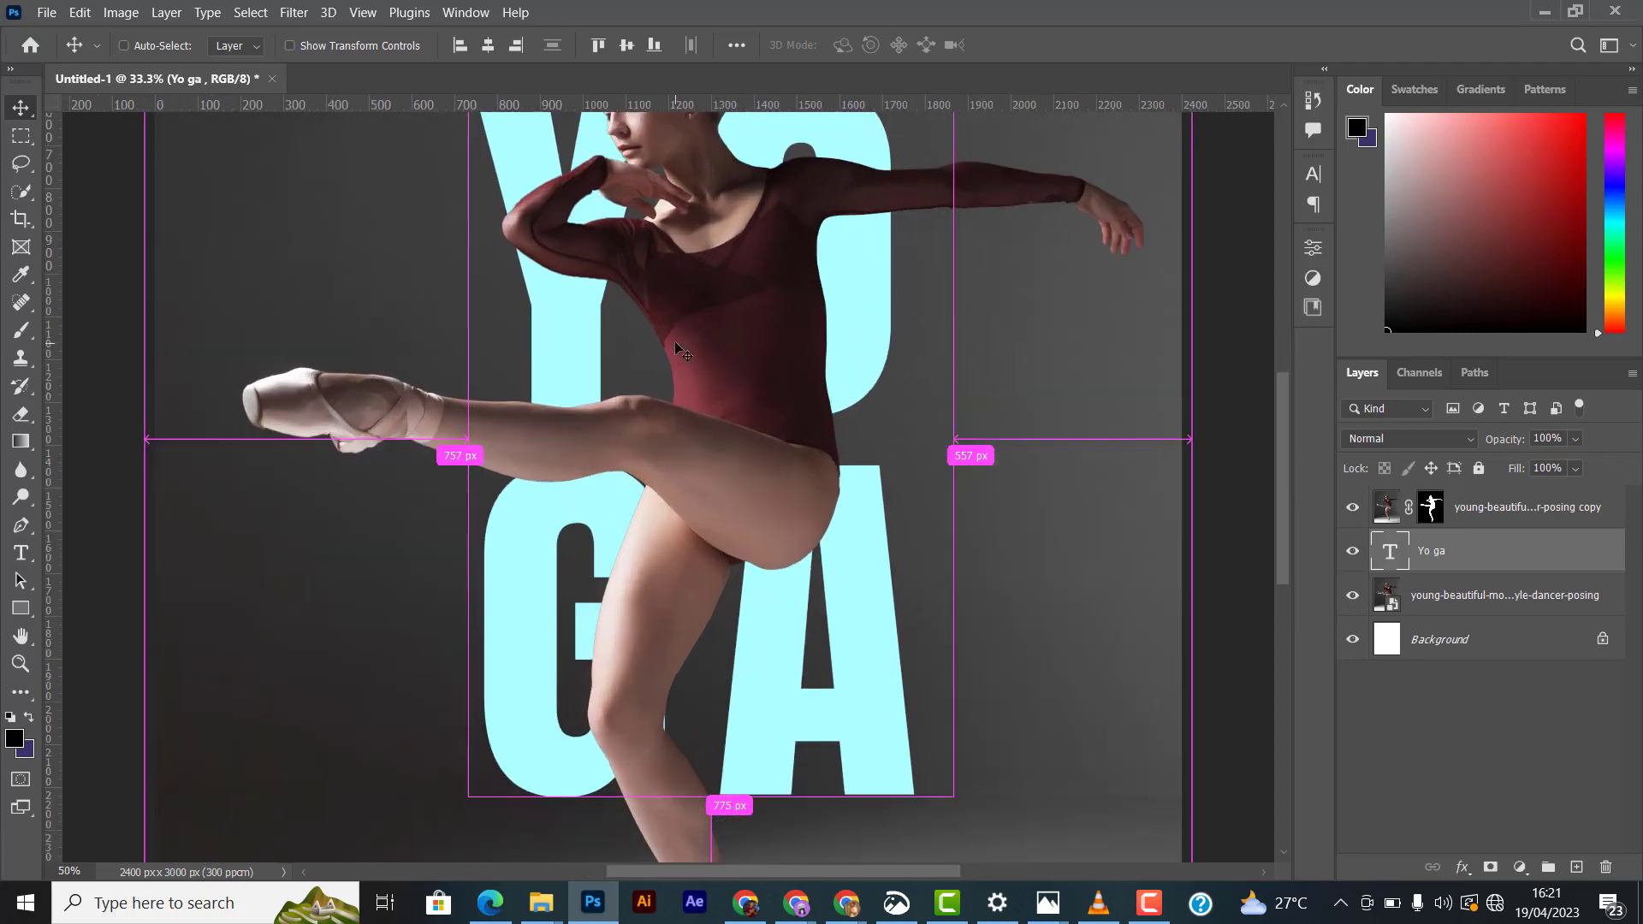
scroll(676, 346, "down", 3)
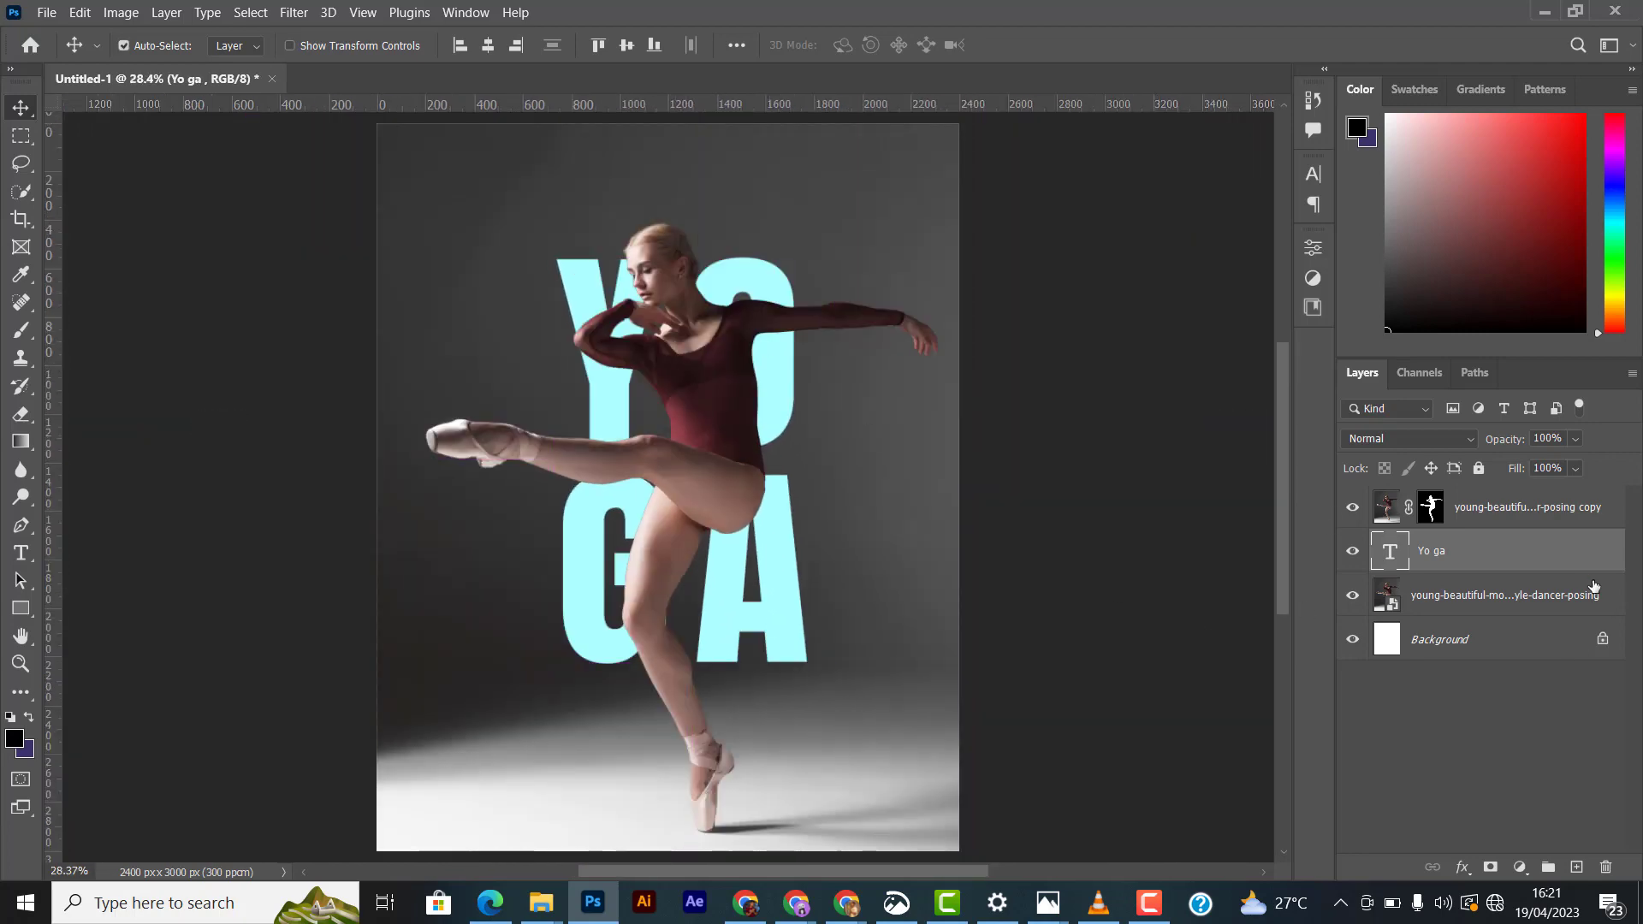
left_click(1480, 513)
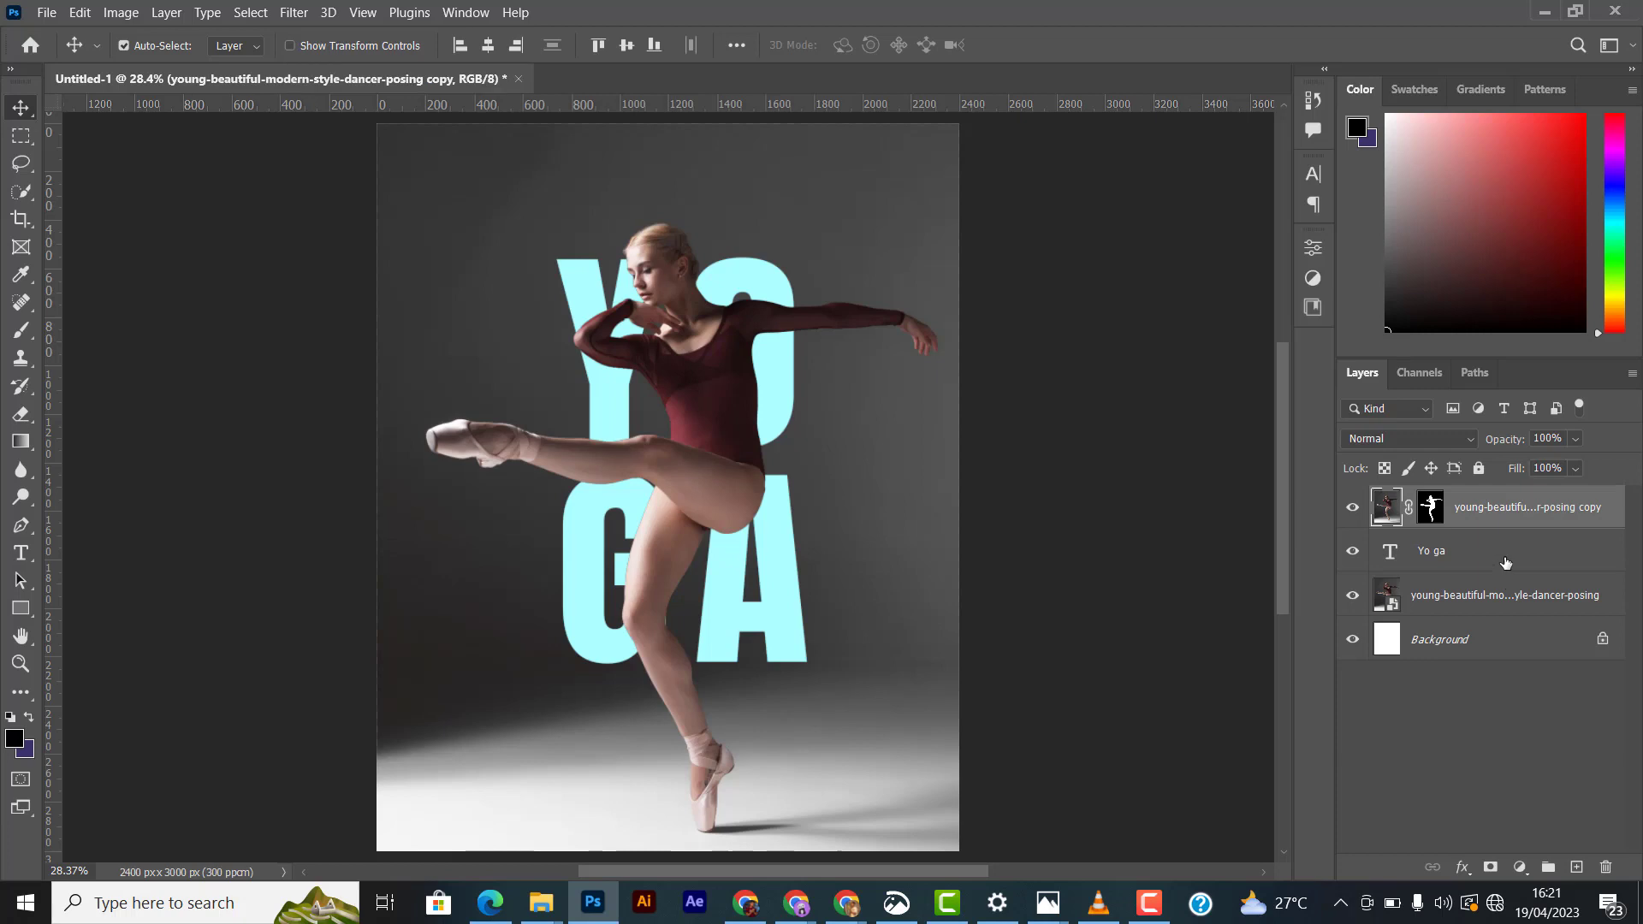
left_click(1432, 510)
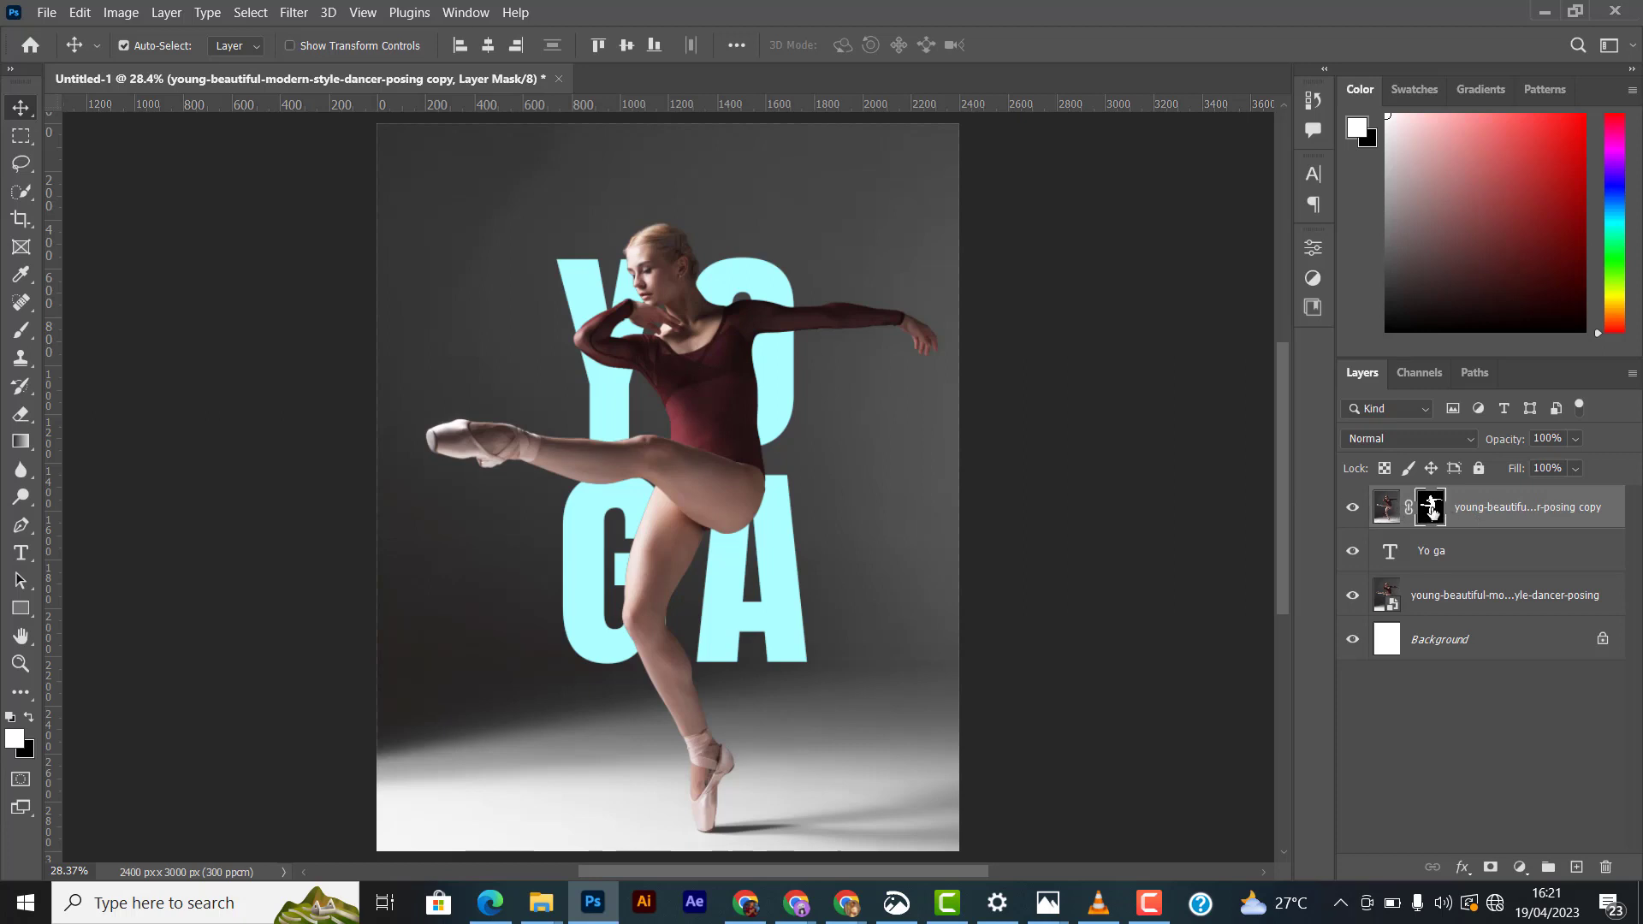
key("ctrl")
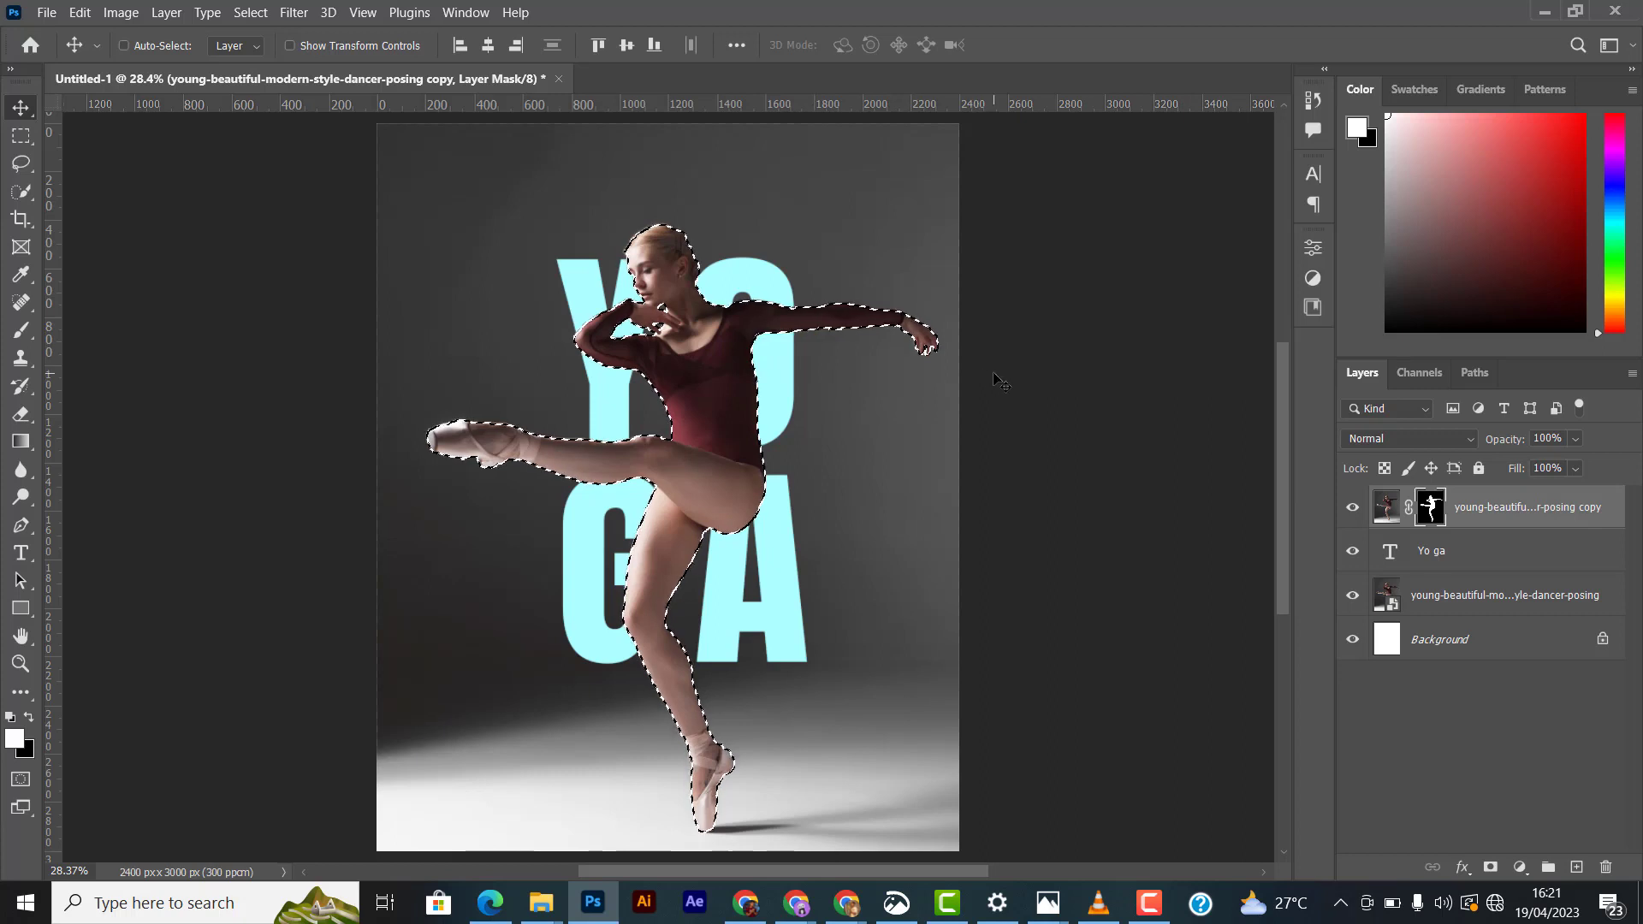
key("ctrl+d")
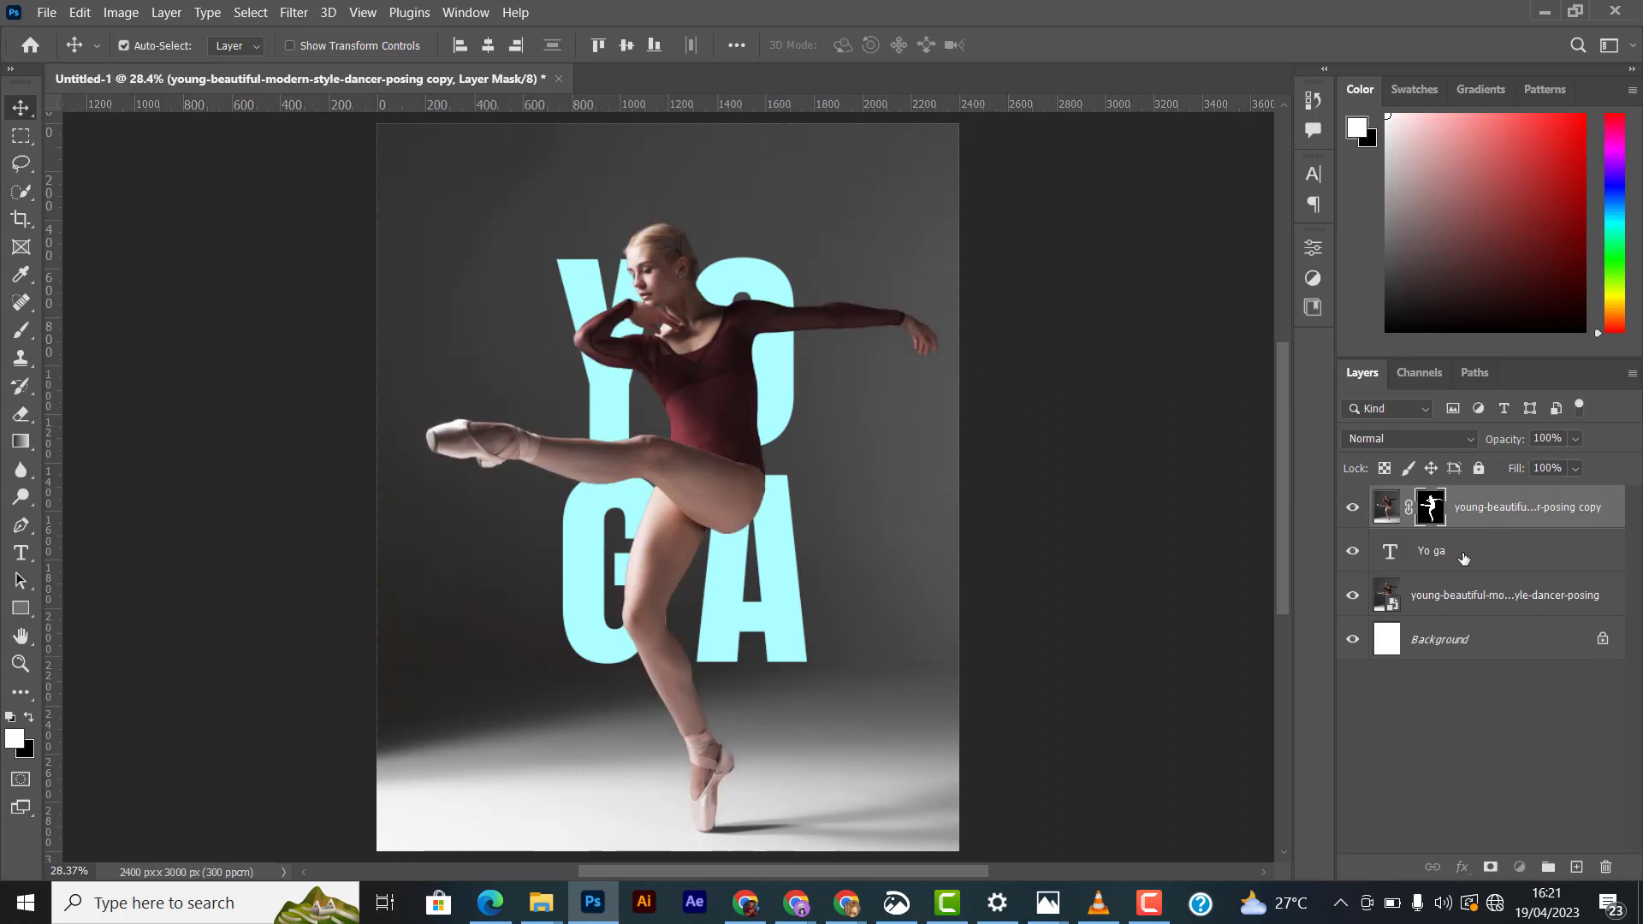
Step: Duplicate the Yo ga text layer and hide the original text layer
left_click(1449, 562)
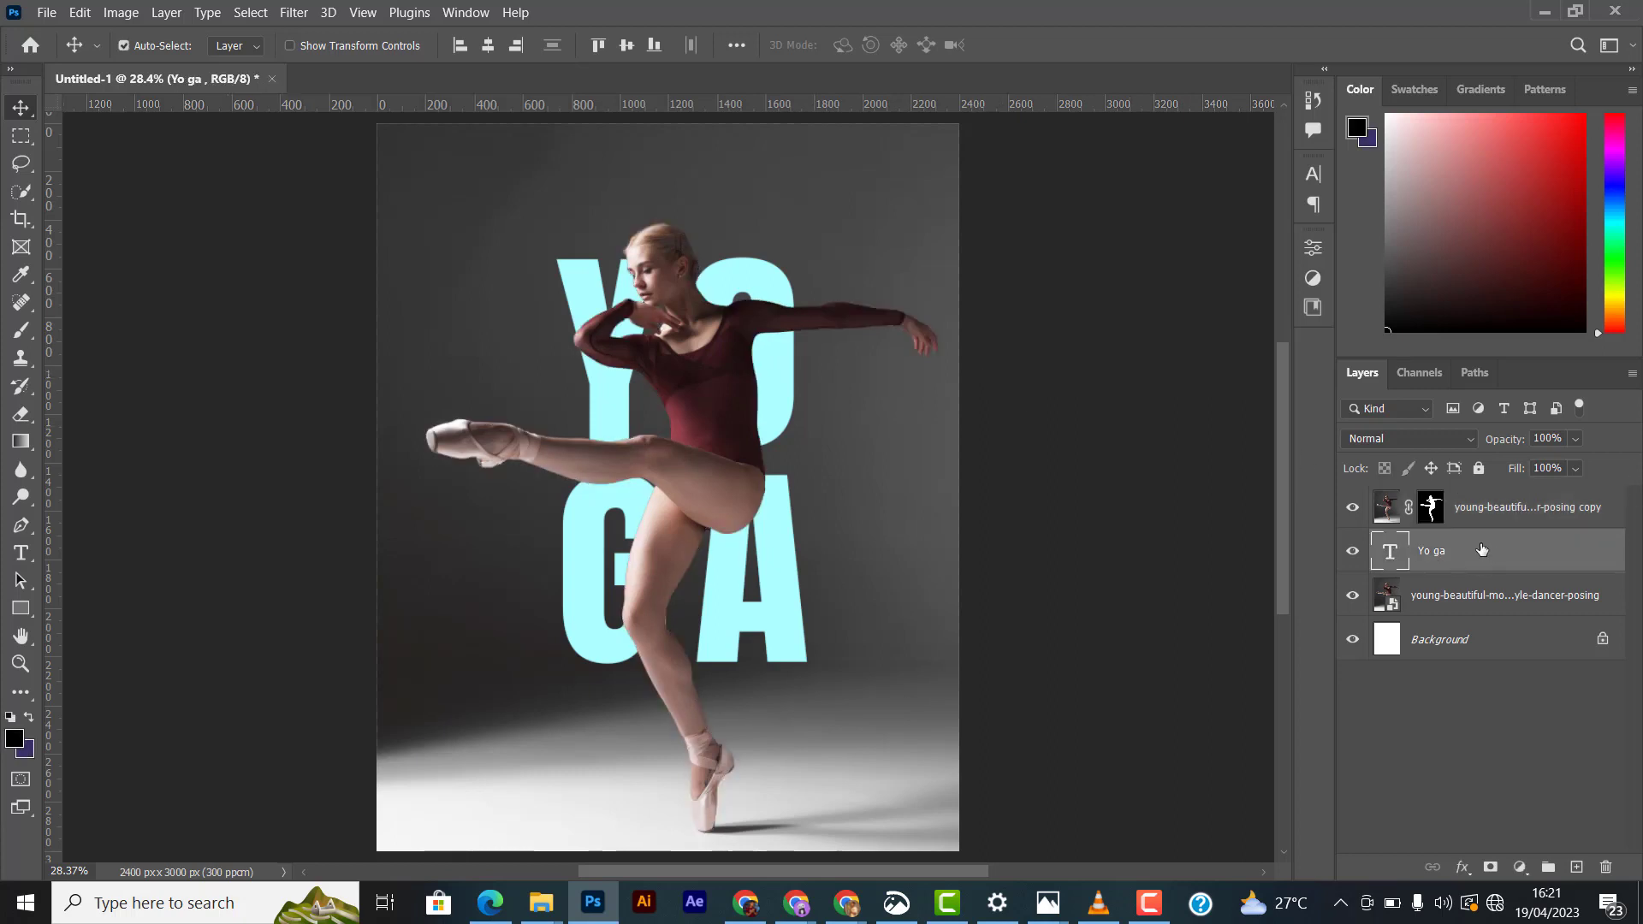
key("ctrl+j")
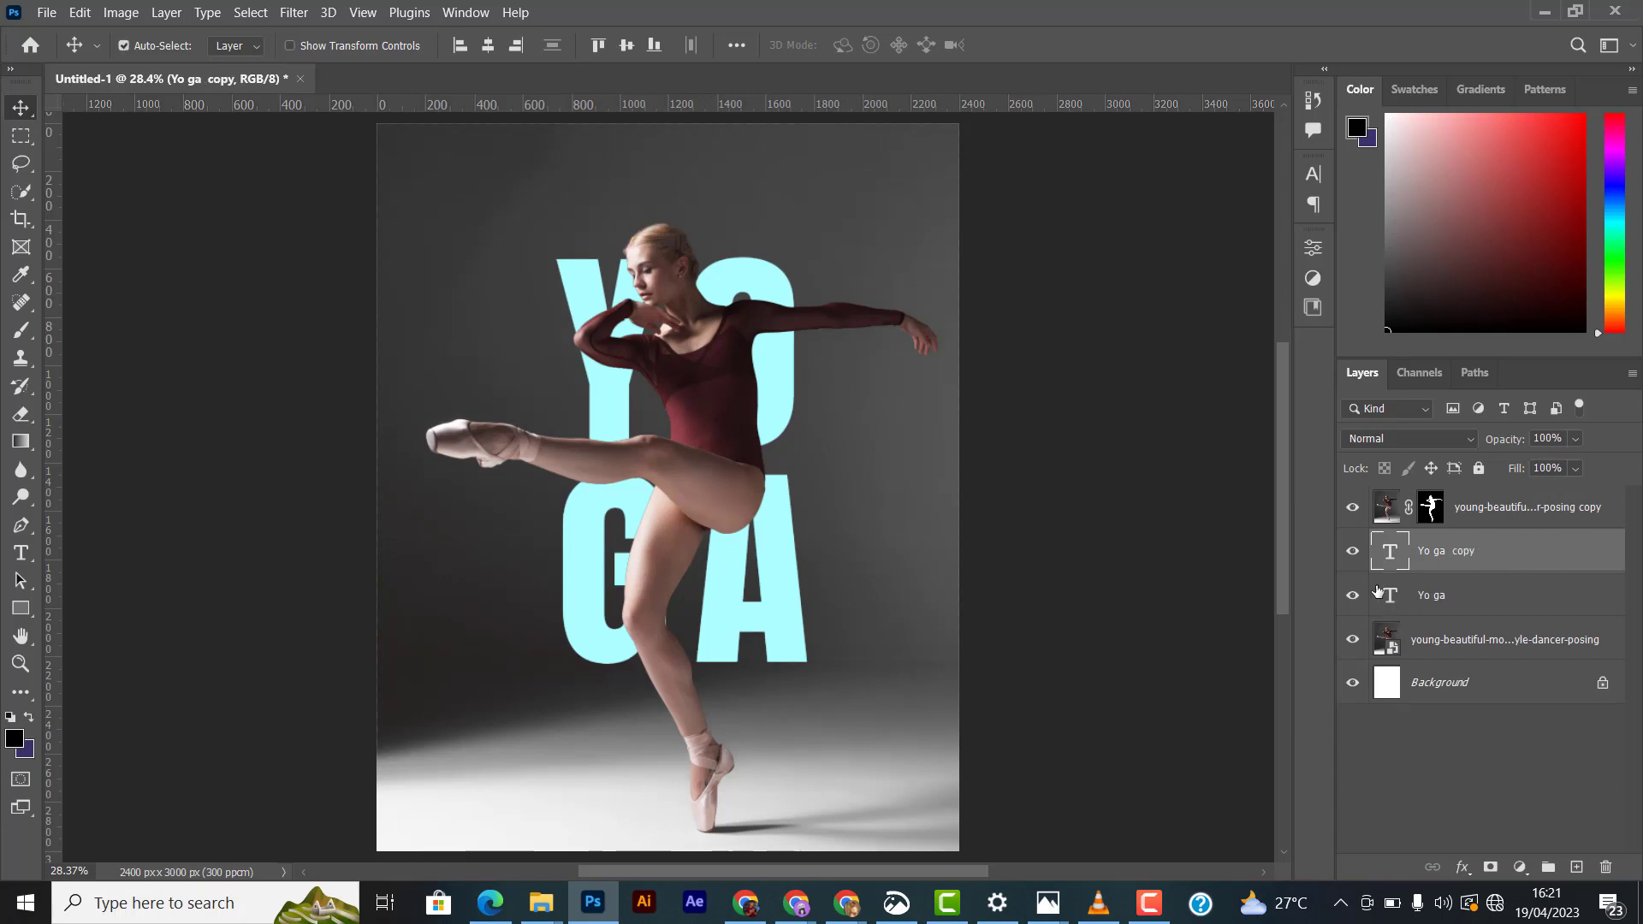
right_click(1467, 555)
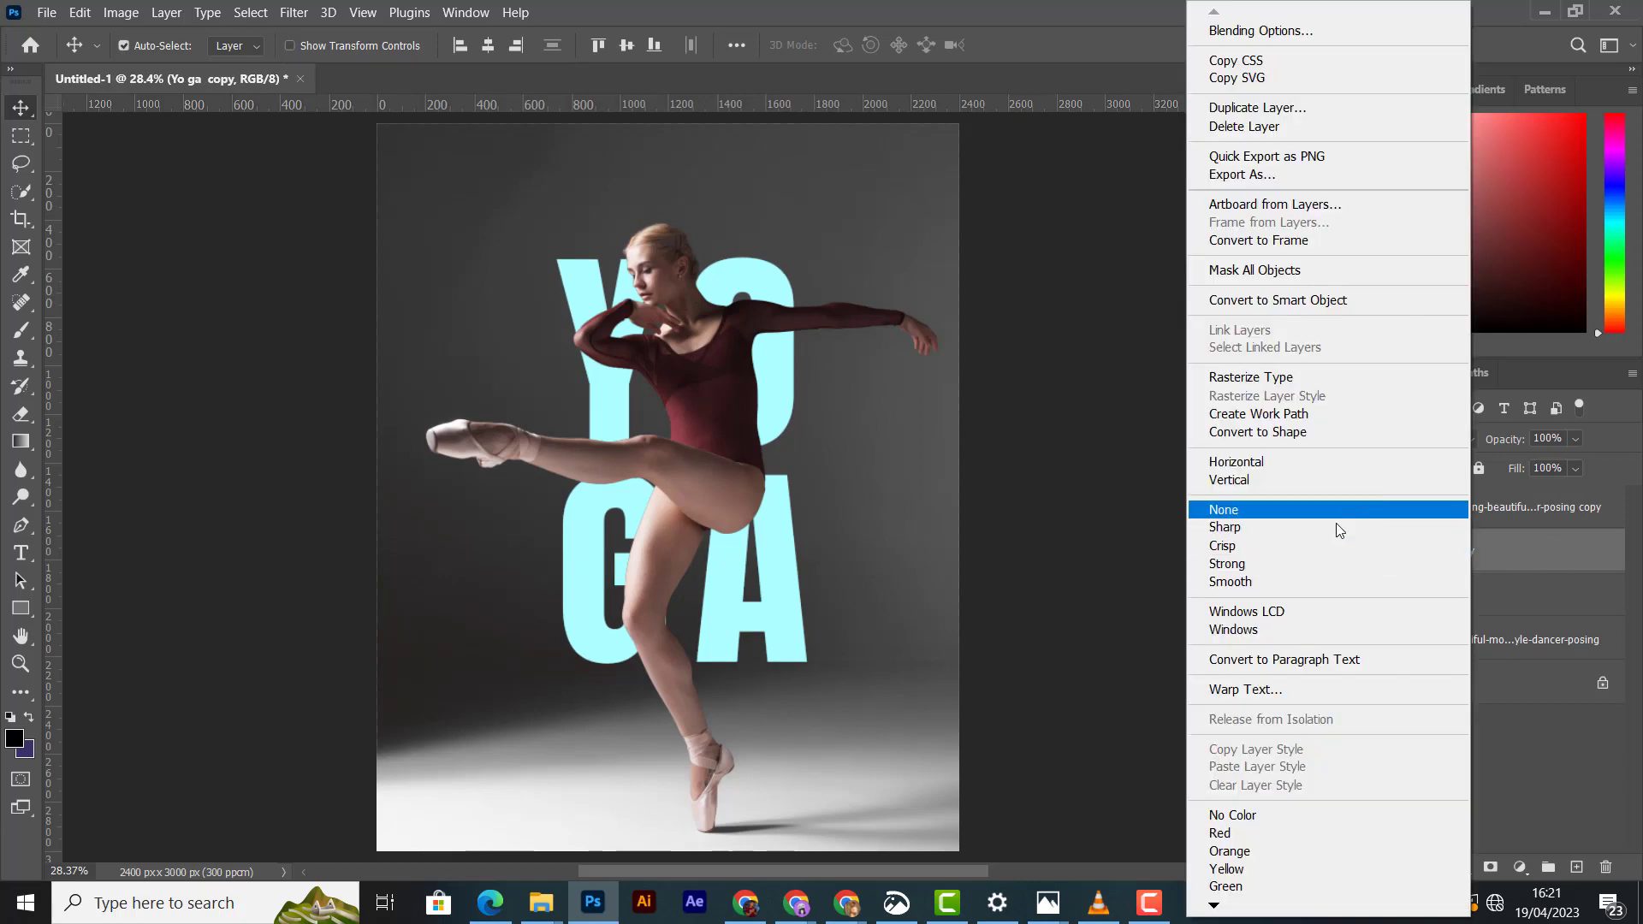
left_click(1151, 572)
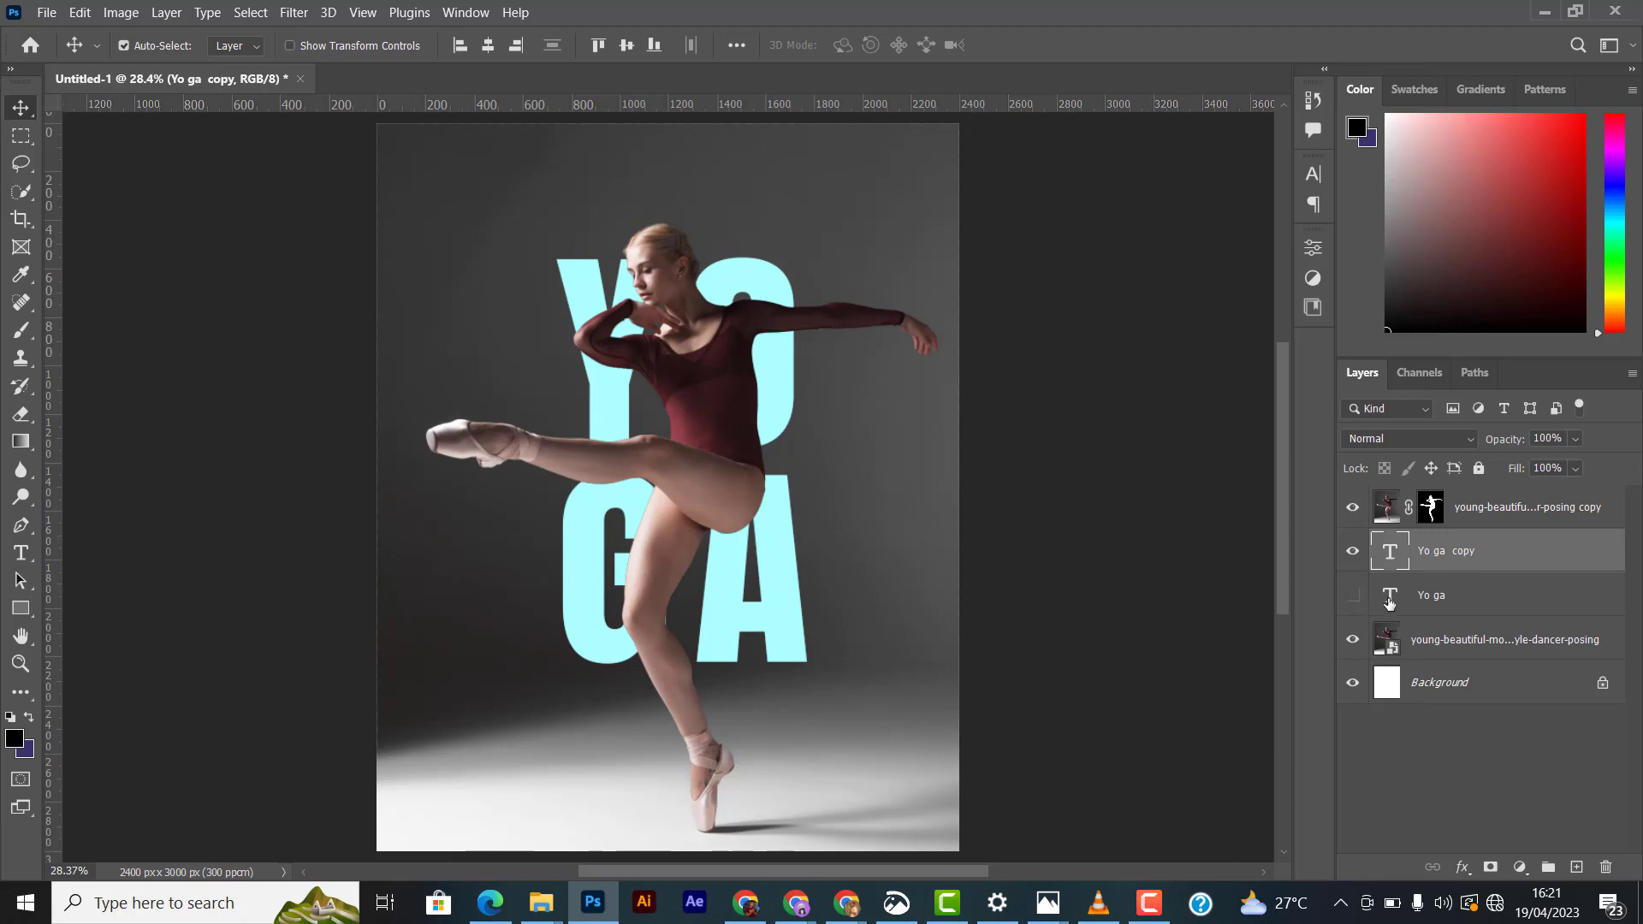
Step: Convert the duplicated Yo ga layer to a smart object and rasterize it
right_click(1511, 564)
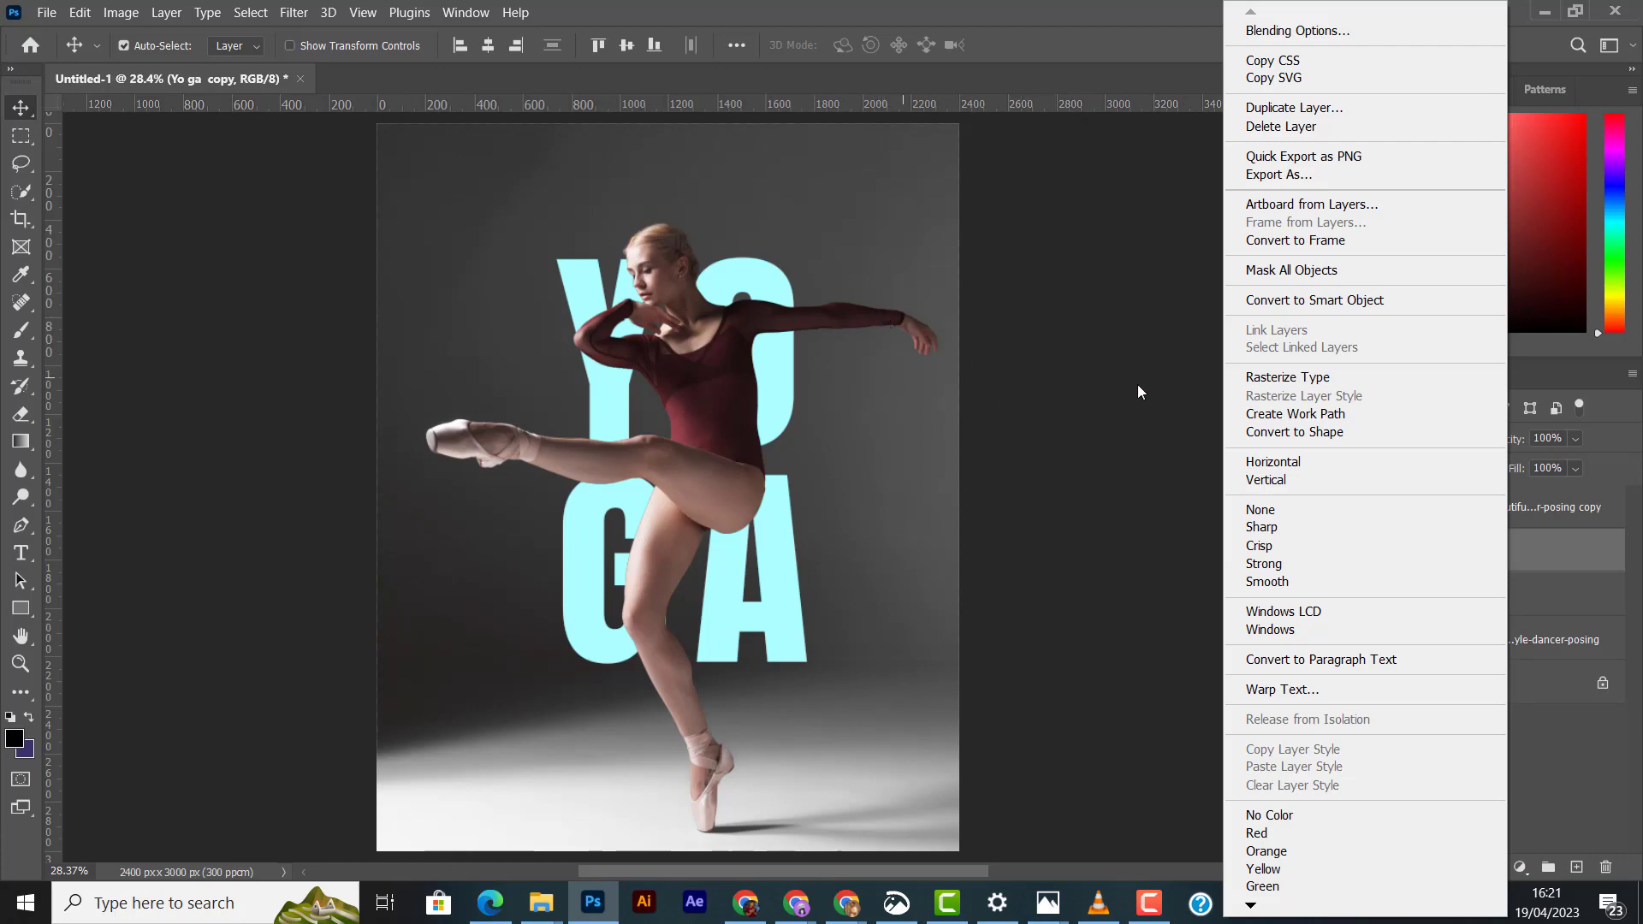
left_click(1314, 299)
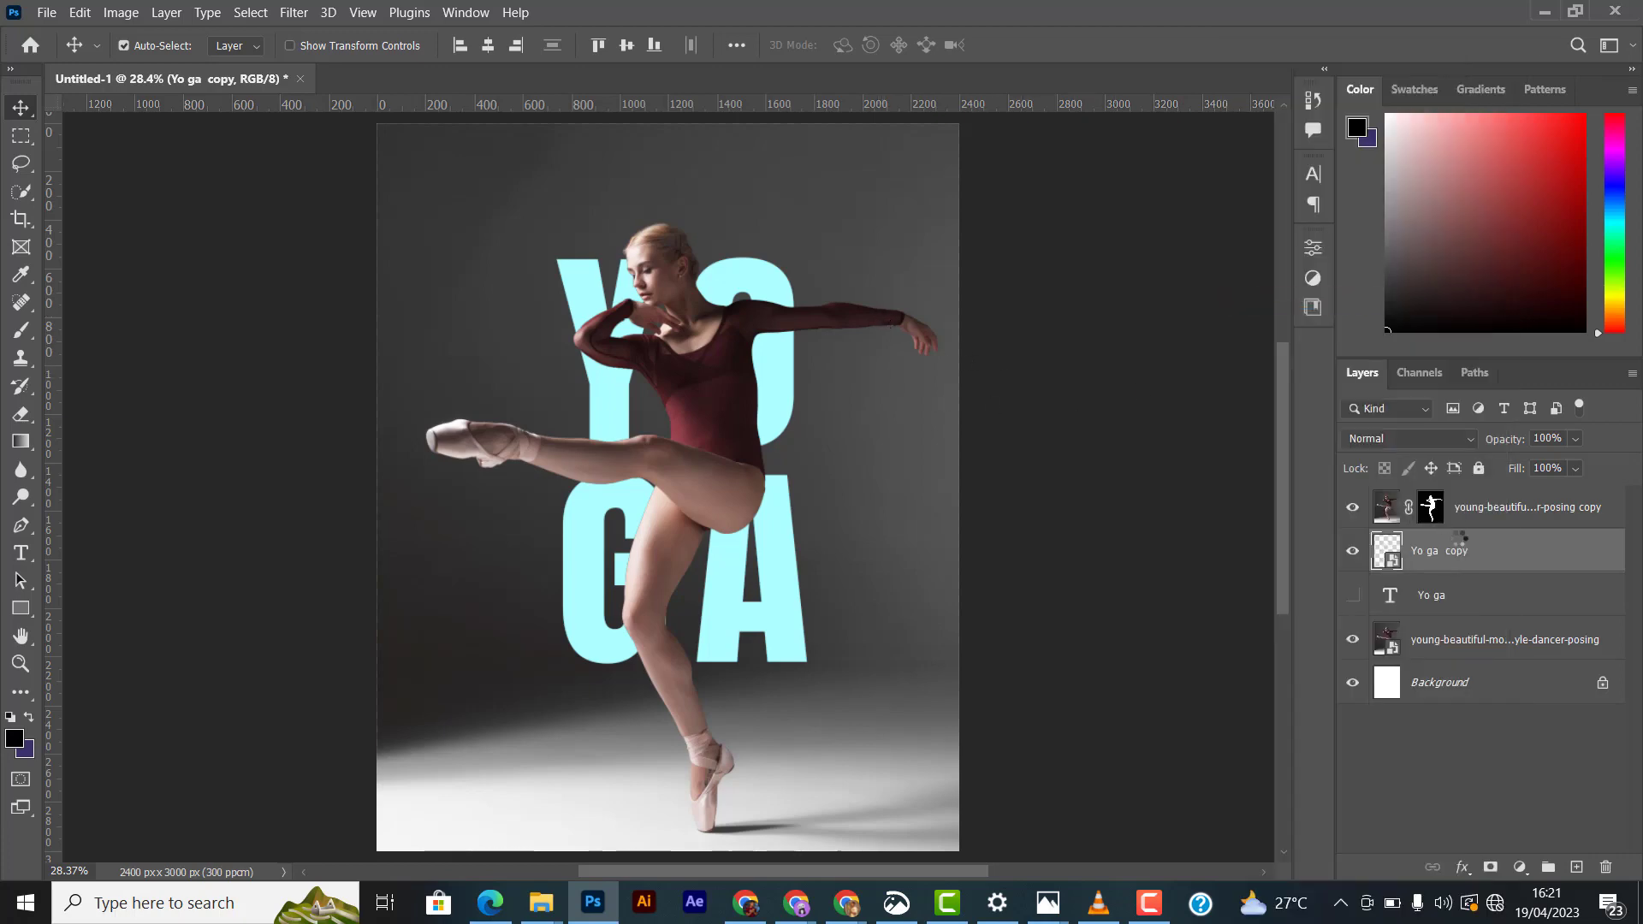
right_click(1493, 569)
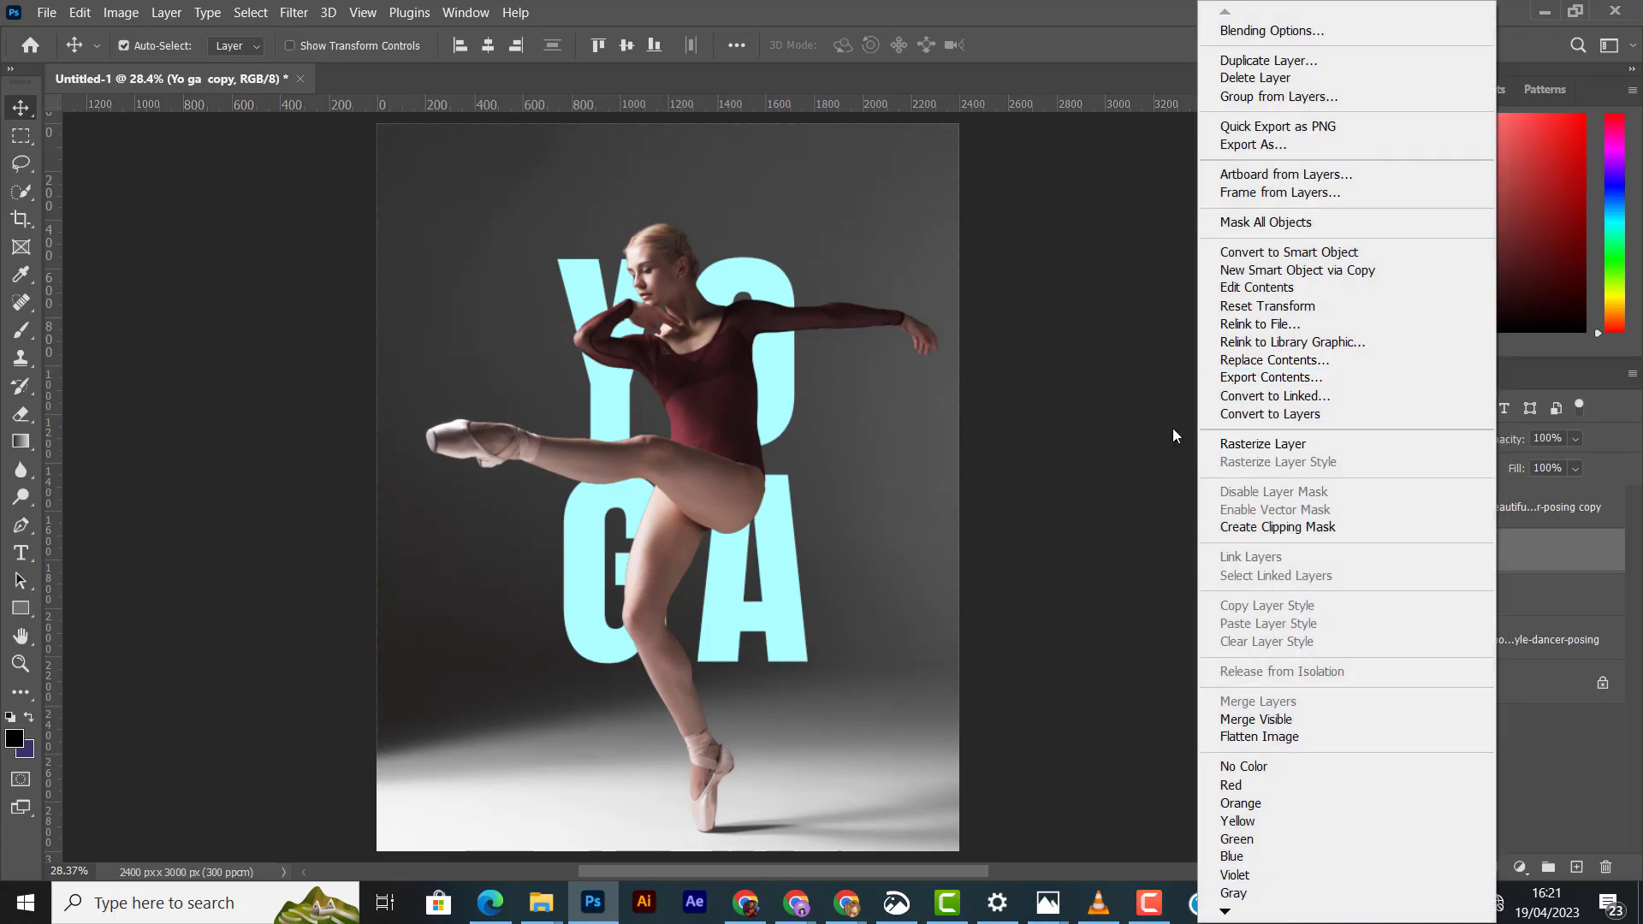
left_click(1203, 445)
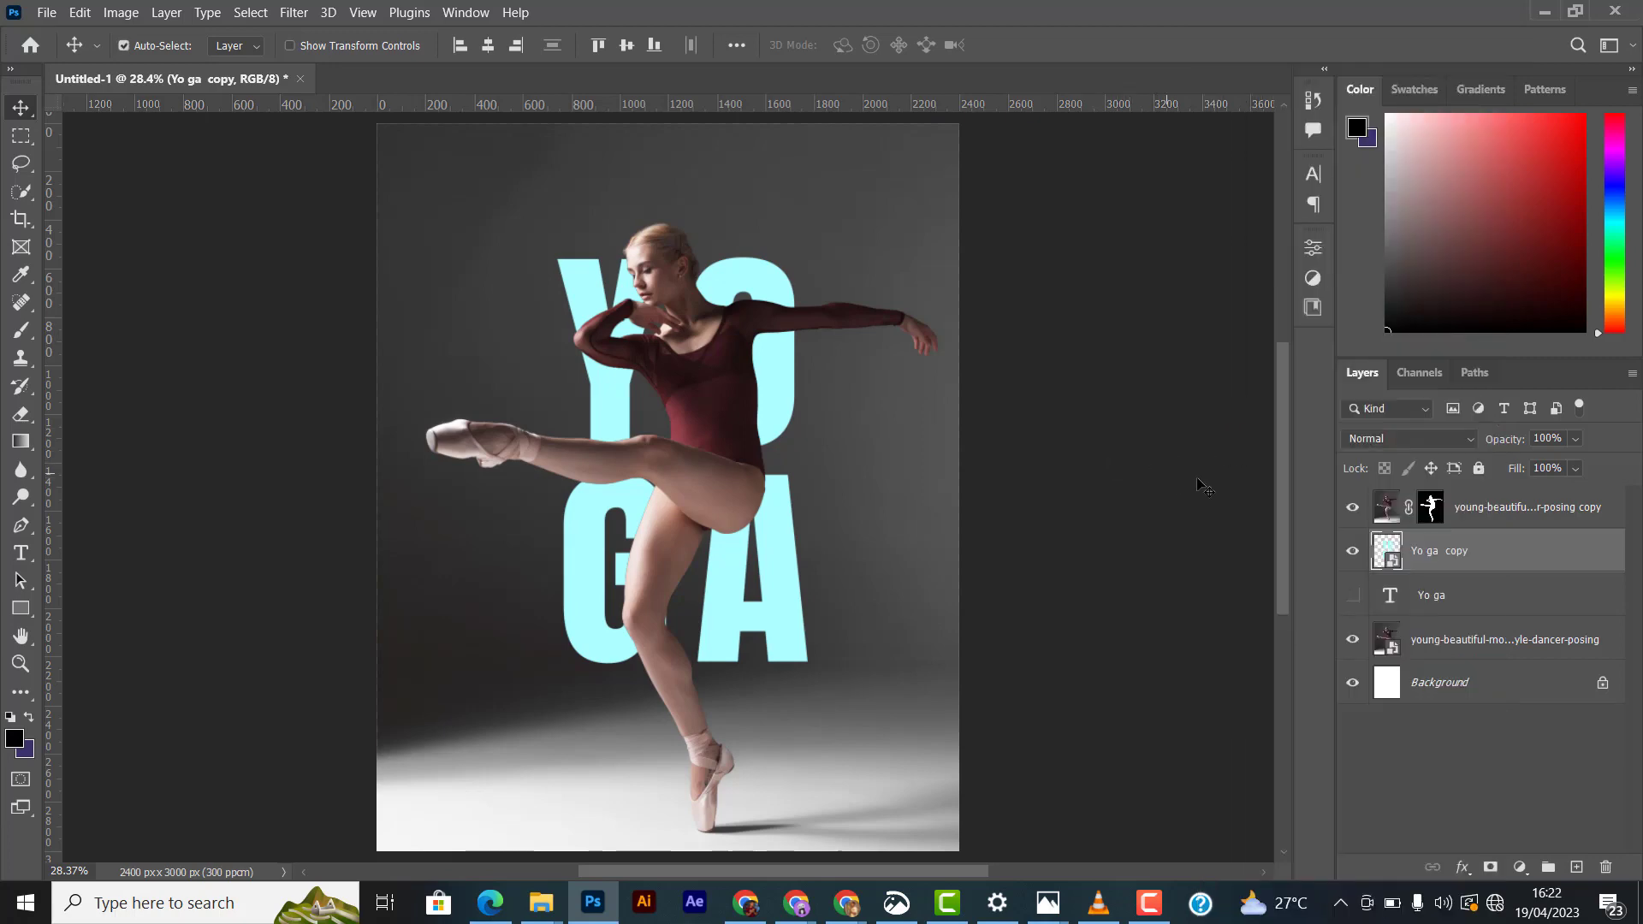
right_click(1473, 546)
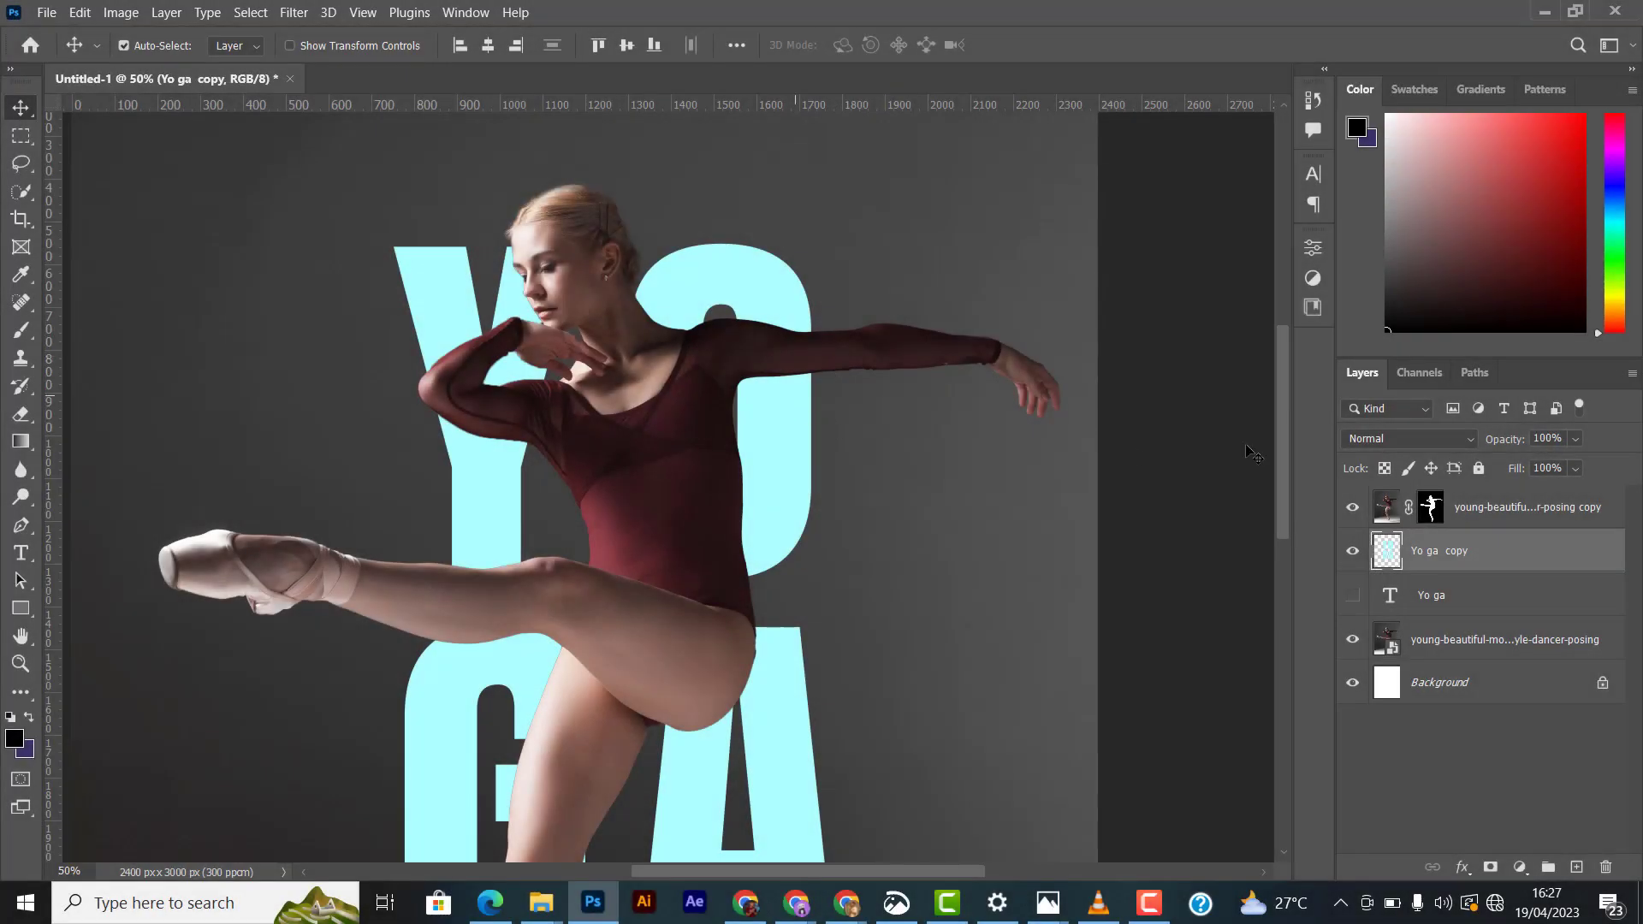
Step: Load the dancer cutout's layer mask as a selection around her body
left_click(22, 330)
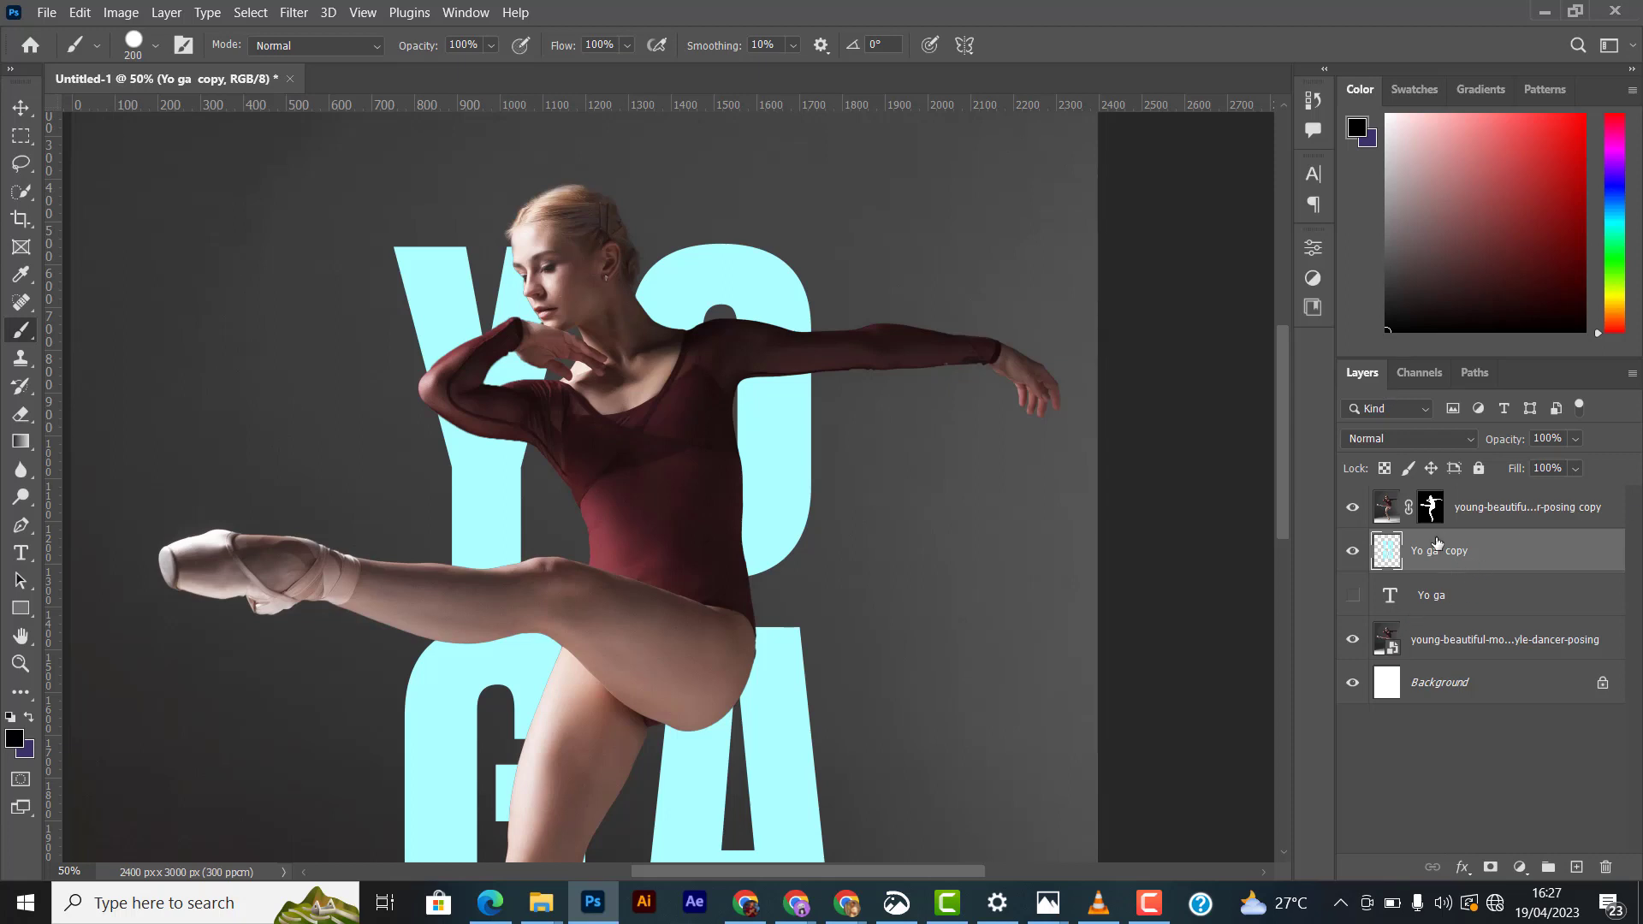
left_click(1431, 510)
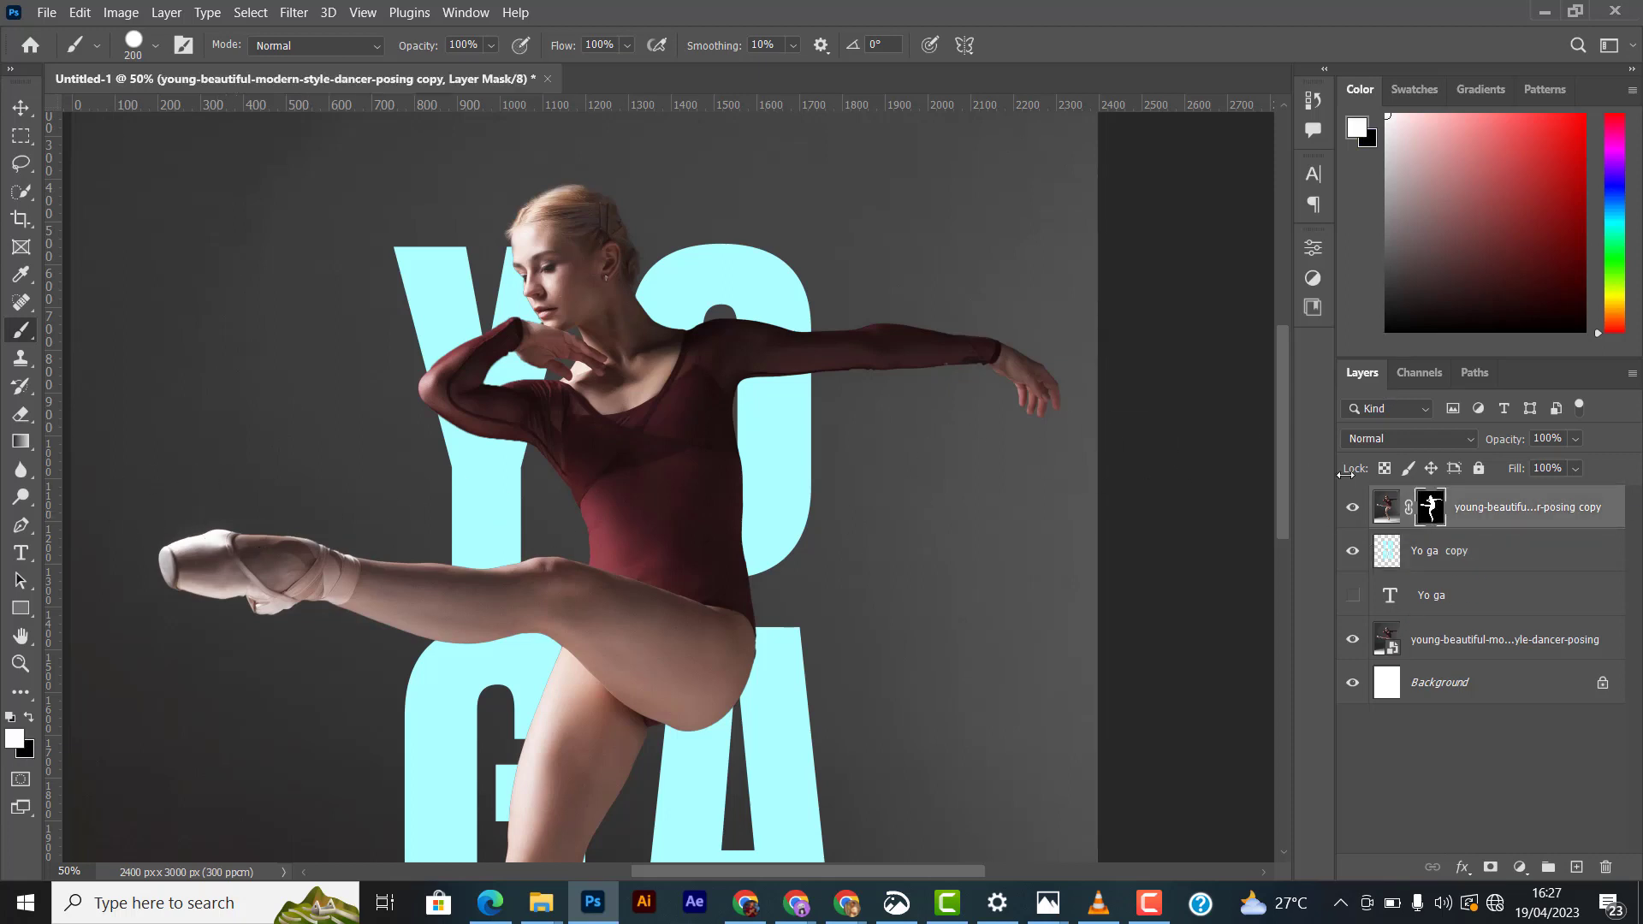
left_click(1432, 510, "ctrl")
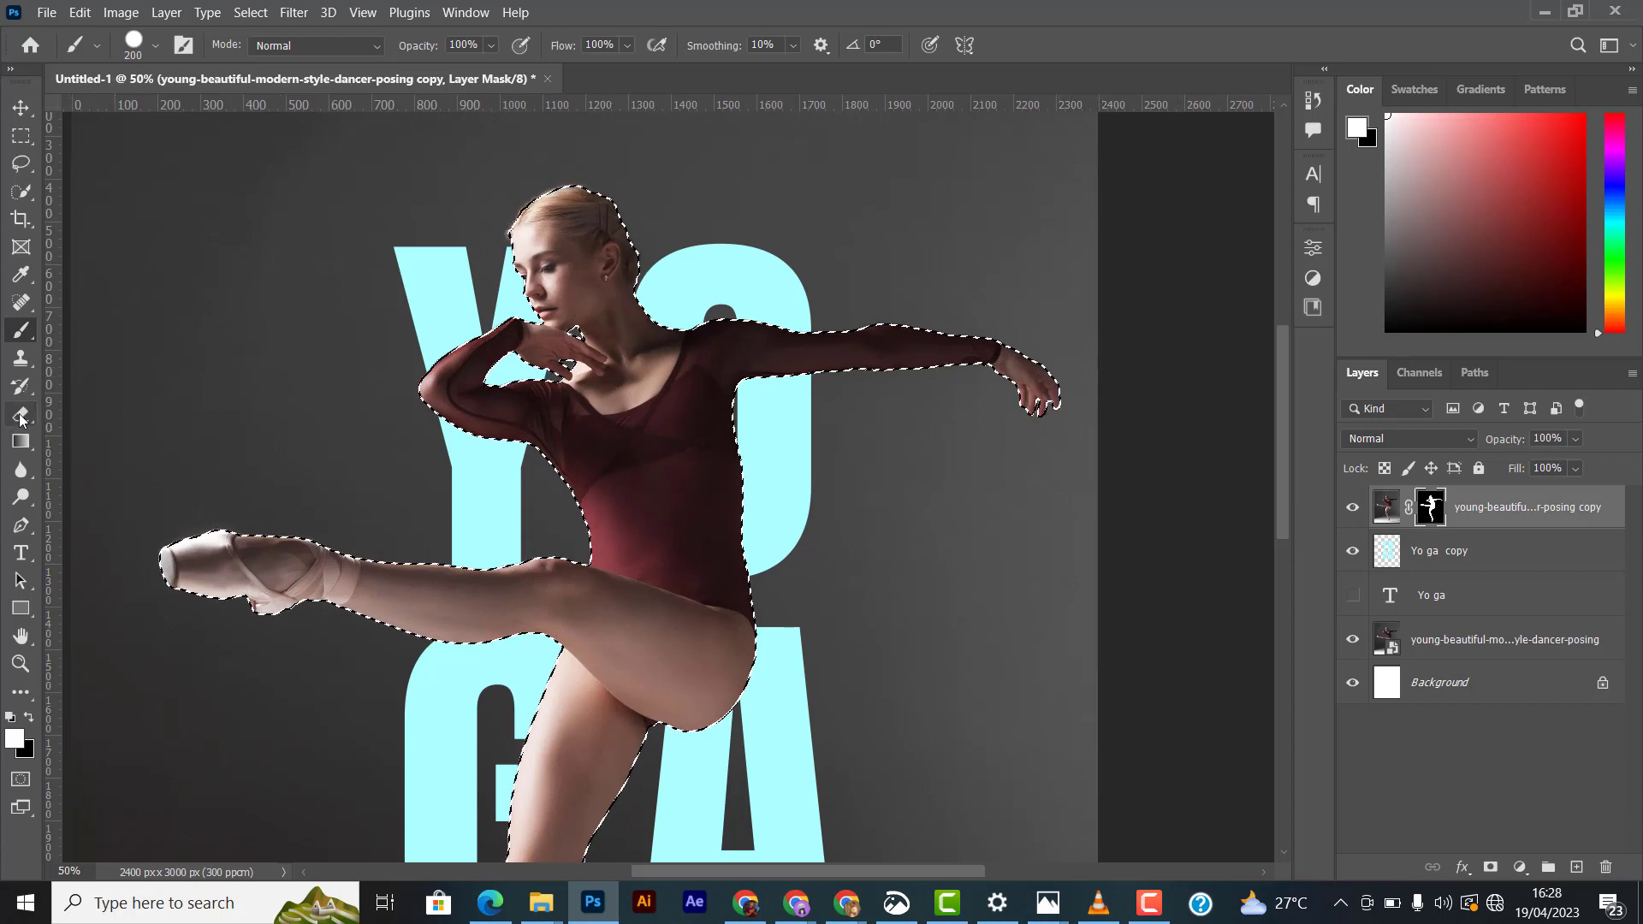
Step: Erase the dancer copy's mask with the Eraser tool where her shoulder and chest cross the left side of the O
left_click(21, 414)
mouse_move(674, 309)
left_mouse_down()
mouse_move(675, 371)
mouse_move(687, 320)
mouse_move(675, 371)
mouse_move(635, 303)
mouse_move(651, 434)
mouse_move(658, 410)
mouse_move(679, 428)
mouse_move(685, 342)
mouse_move(696, 416)
mouse_move(680, 330)
left_mouse_up()
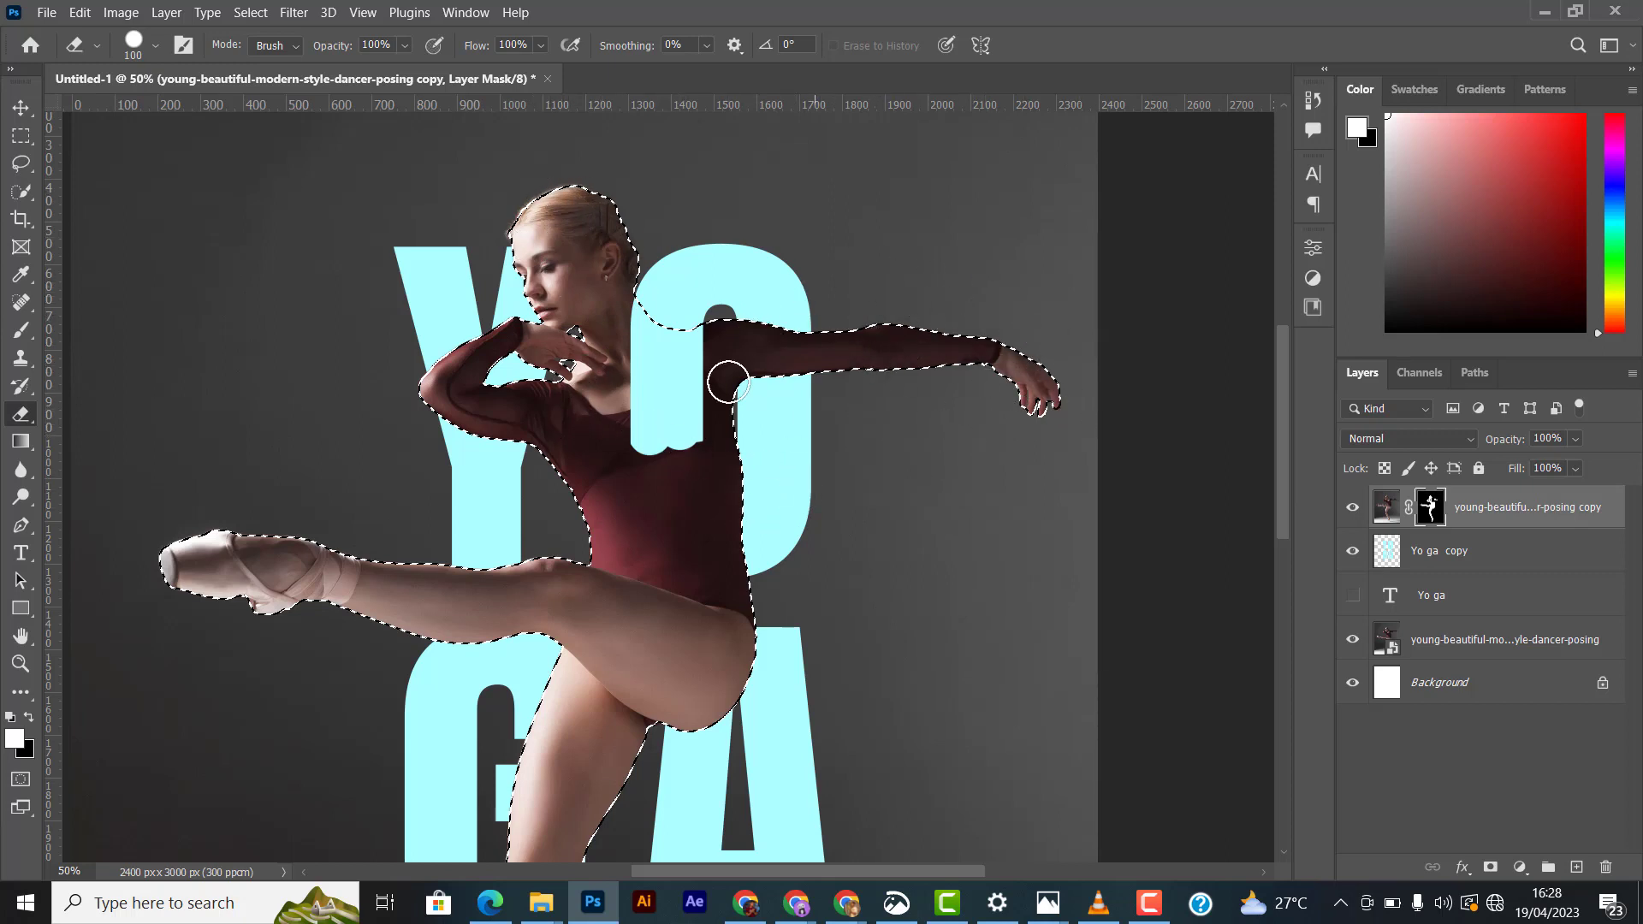
mouse_move(743, 329)
left_mouse_down()
mouse_move(753, 387)
mouse_move(751, 320)
mouse_move(789, 366)
left_mouse_up()
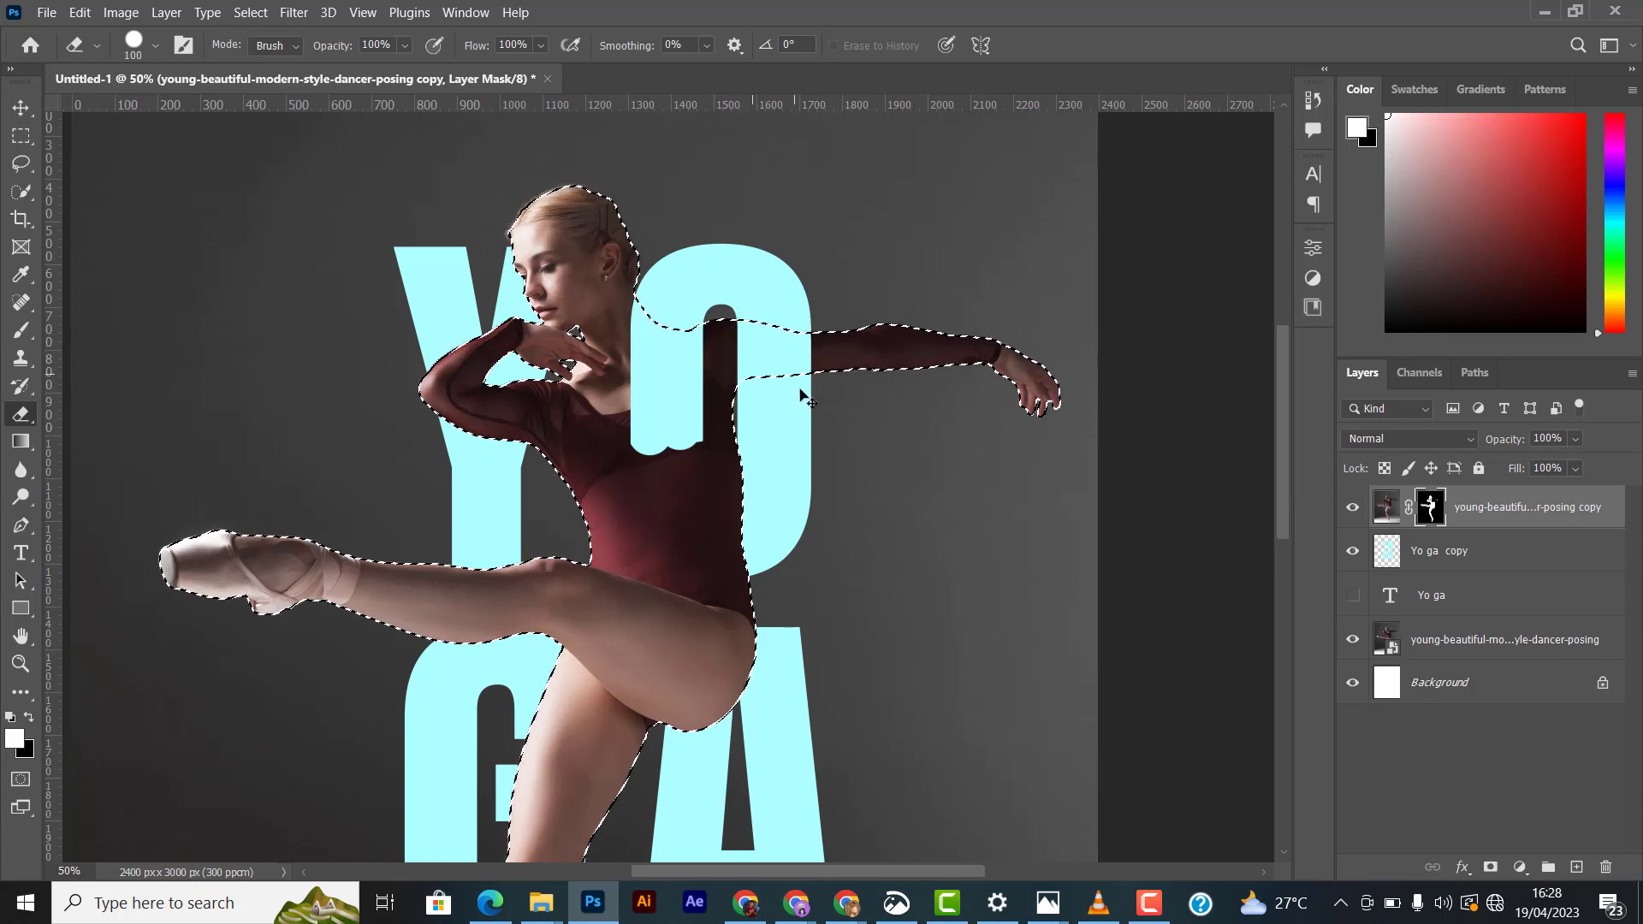
key("ctrl+z")
key("ctrl+z")
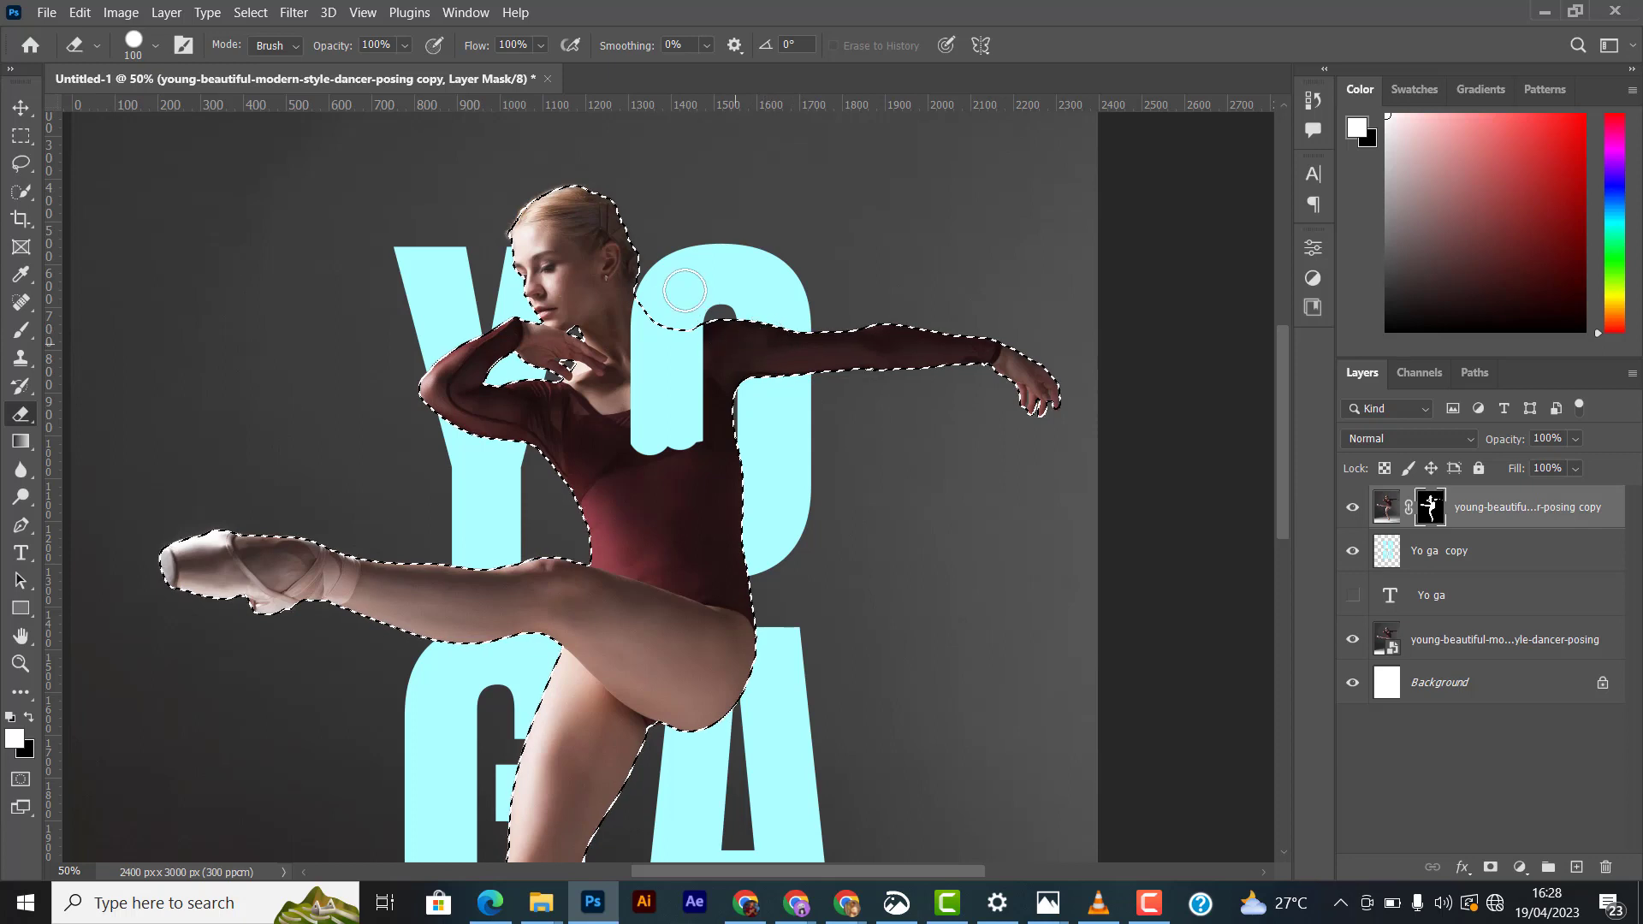
Step: Erase the mask over her torso along the rest of the O and over her raised leg at the foot of the Y
mouse_move(644, 386)
left_mouse_down()
mouse_move(673, 483)
mouse_move(700, 489)
mouse_move(697, 446)
mouse_move(706, 480)
mouse_move(745, 503)
mouse_move(709, 511)
mouse_move(682, 480)
mouse_move(701, 503)
mouse_move(730, 500)
mouse_move(763, 428)
mouse_move(758, 530)
mouse_move(748, 562)
mouse_move(718, 567)
mouse_move(762, 565)
mouse_move(712, 557)
mouse_move(669, 517)
mouse_move(635, 424)
mouse_move(676, 545)
mouse_move(729, 558)
mouse_move(750, 529)
mouse_move(735, 557)
mouse_move(661, 529)
mouse_move(653, 491)
left_mouse_up()
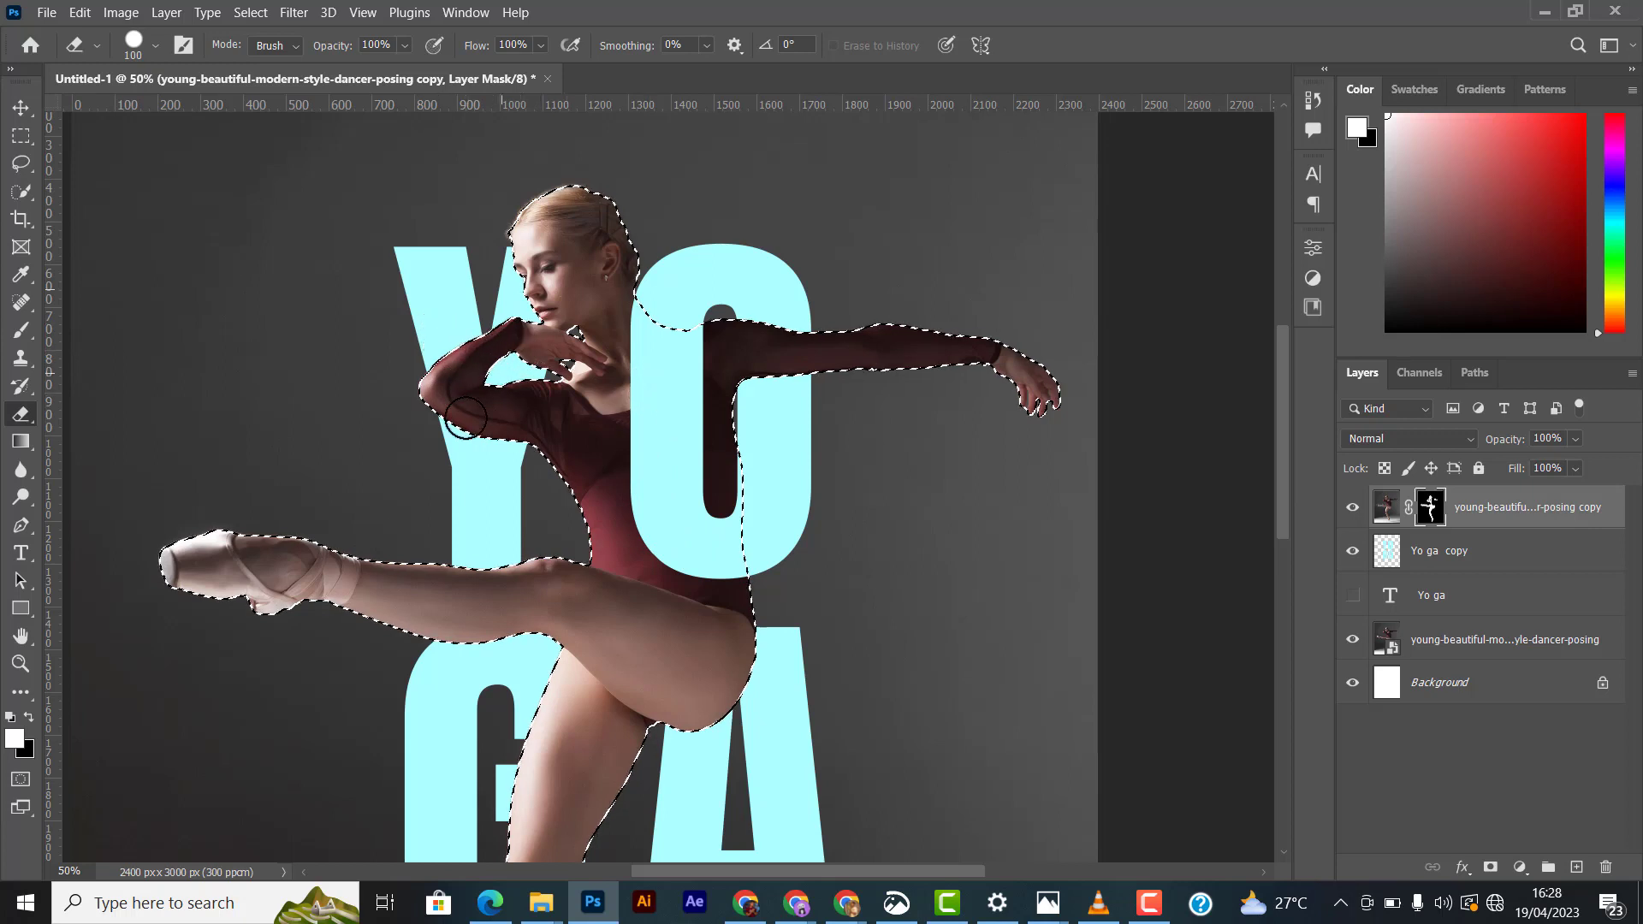
mouse_move(444, 361)
left_mouse_down()
mouse_move(514, 334)
mouse_move(441, 377)
mouse_move(446, 395)
mouse_move(455, 377)
mouse_move(448, 409)
mouse_move(457, 374)
left_mouse_up()
scroll(524, 462, "down", 2)
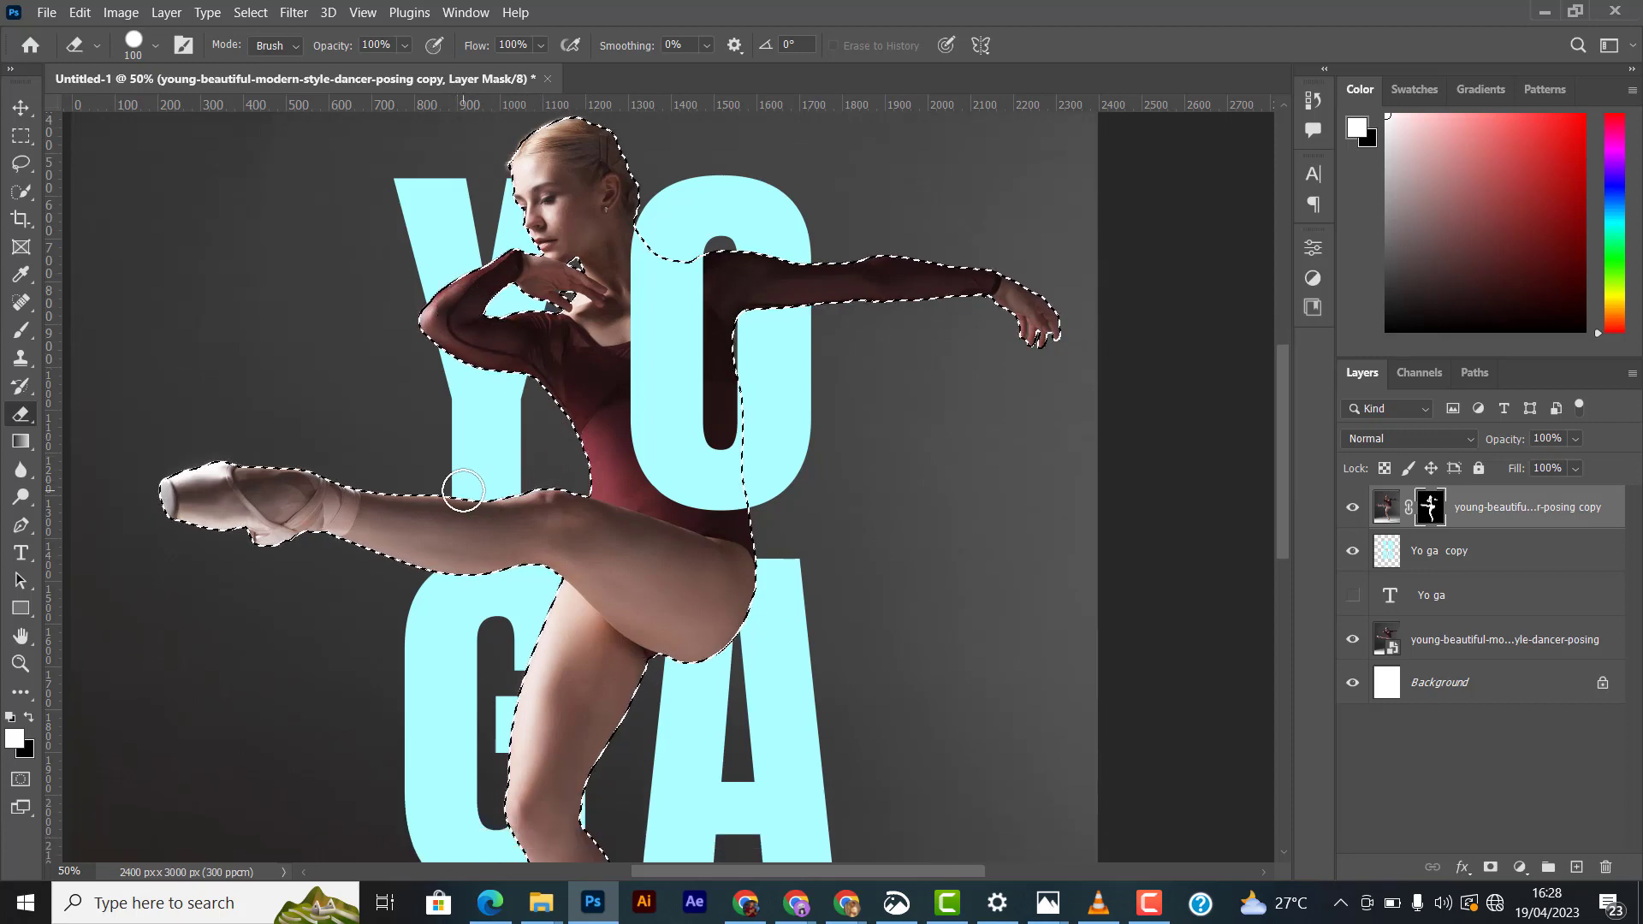
mouse_move(463, 491)
left_mouse_down()
mouse_move(471, 524)
mouse_move(518, 508)
mouse_move(531, 523)
mouse_move(480, 517)
left_mouse_up()
scroll(488, 509, "down", 1)
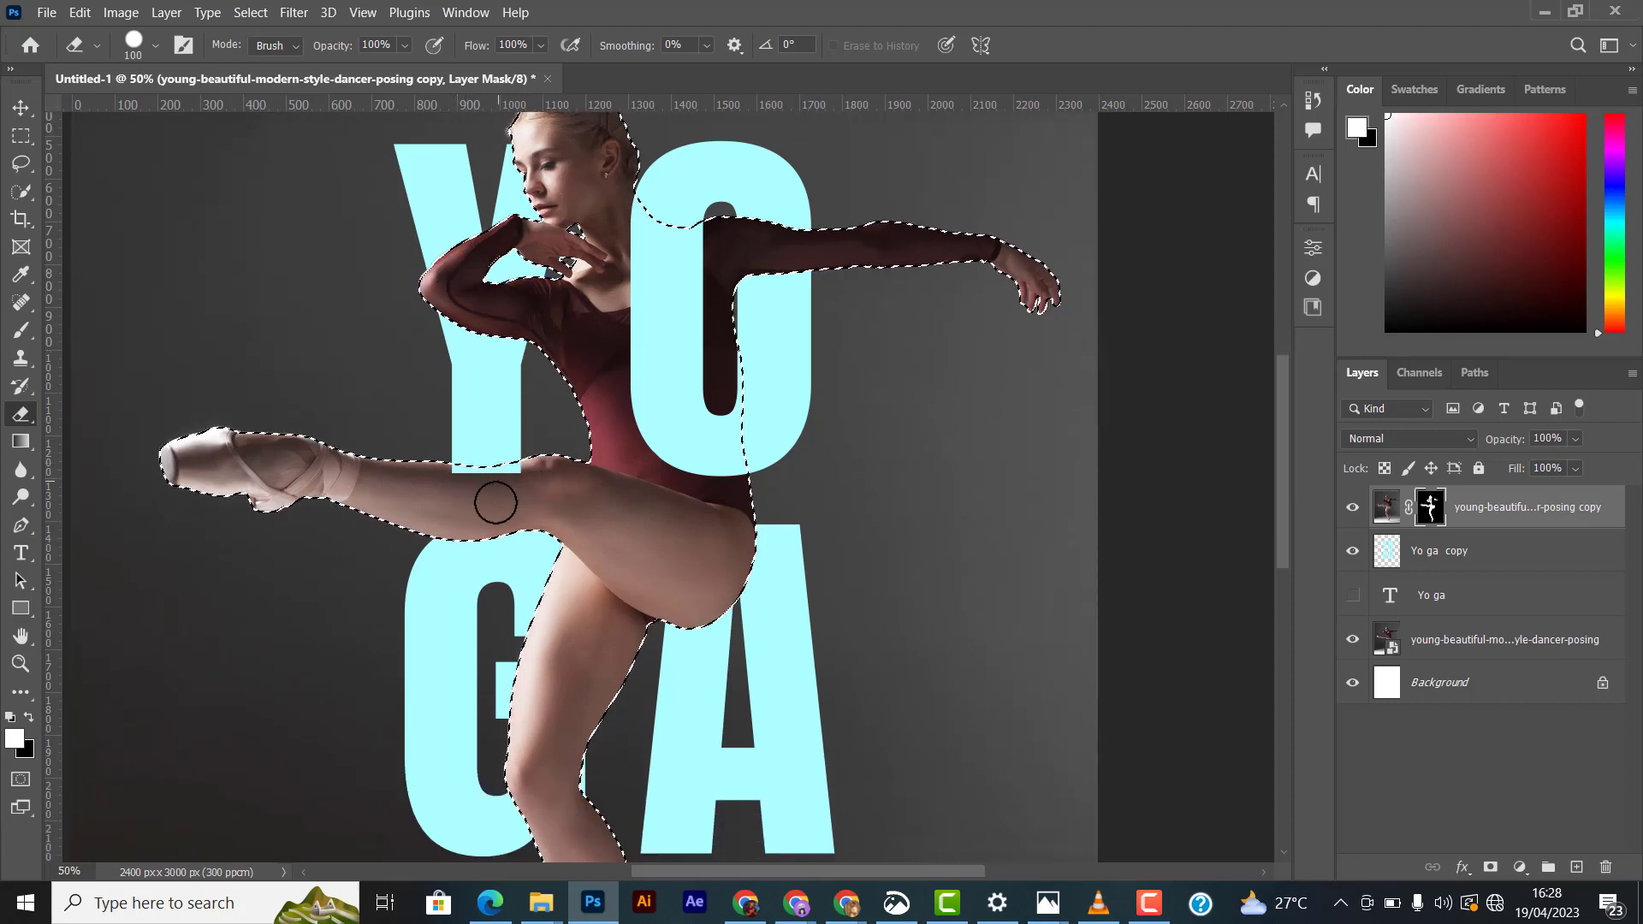
Step: Erase the mask where her raised leg crosses the top of the G, bringing the letter in front
scroll(495, 503, "down", 1)
scroll(499, 340, "up", 2)
scroll(501, 371, "down", 3)
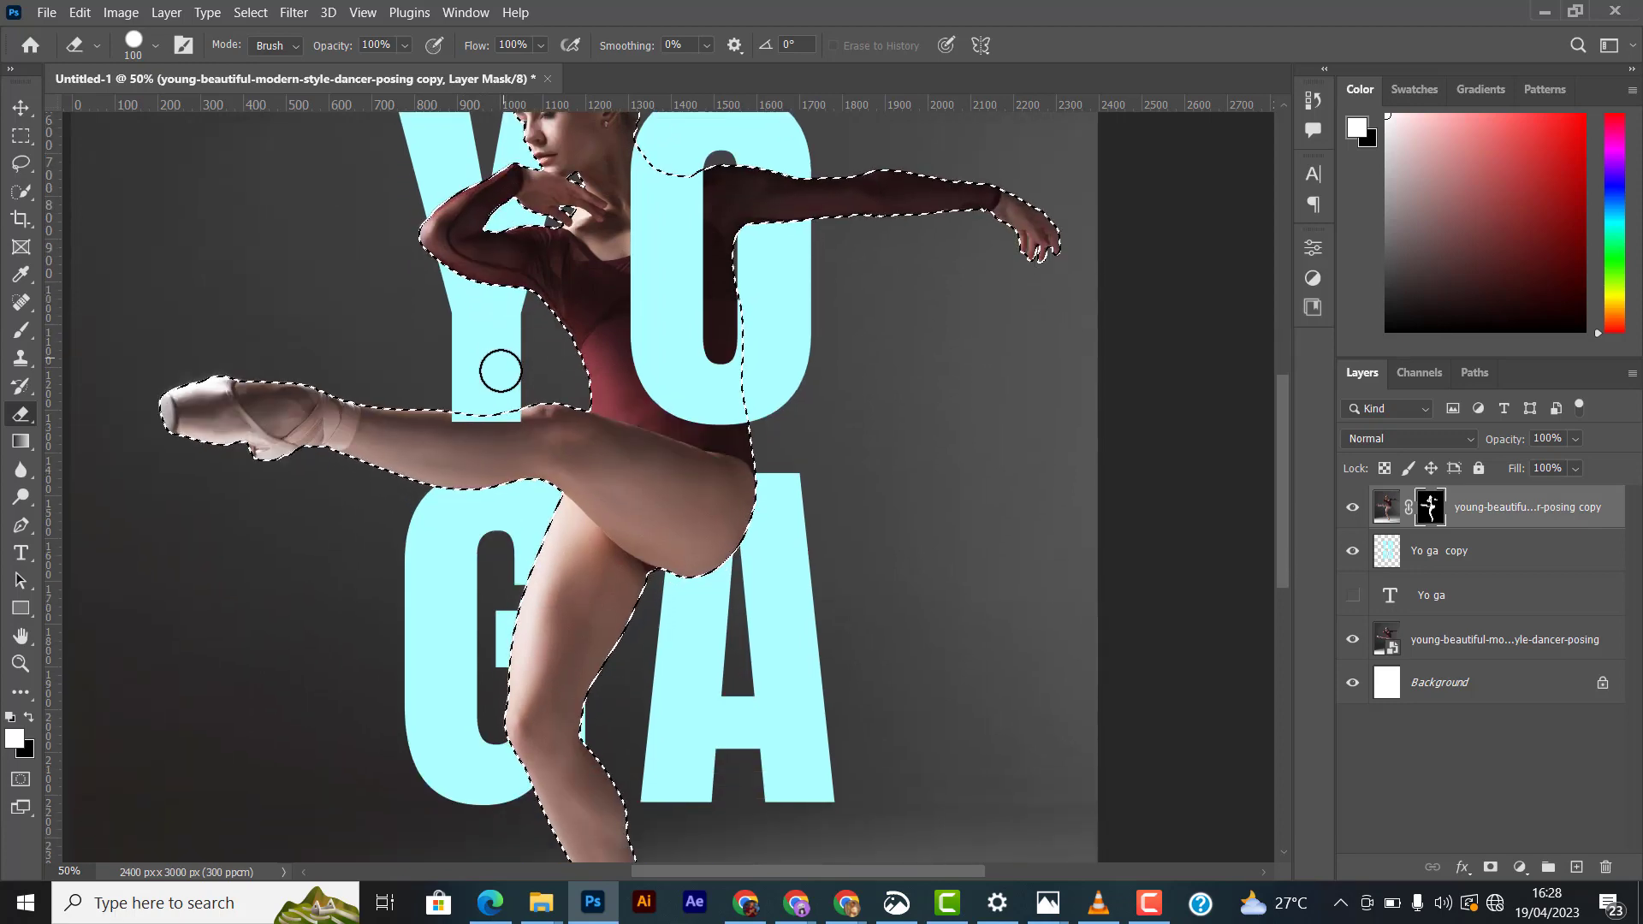
scroll(501, 371, "down", 2)
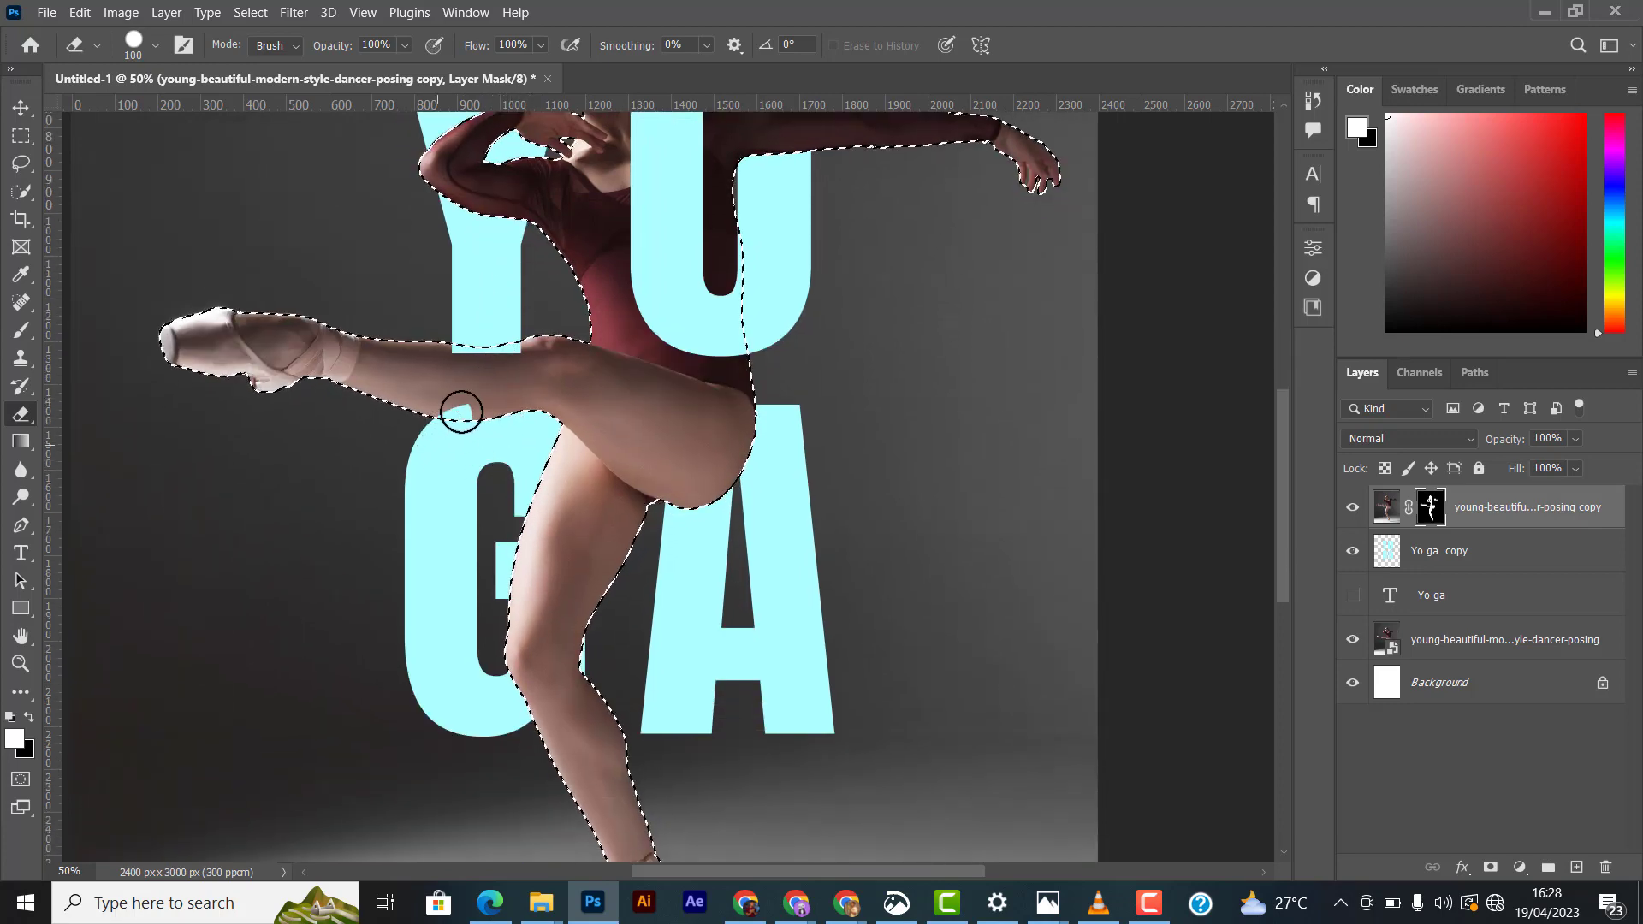
mouse_move(461, 411)
left_mouse_down()
mouse_move(513, 393)
mouse_move(543, 411)
mouse_move(490, 407)
left_mouse_up()
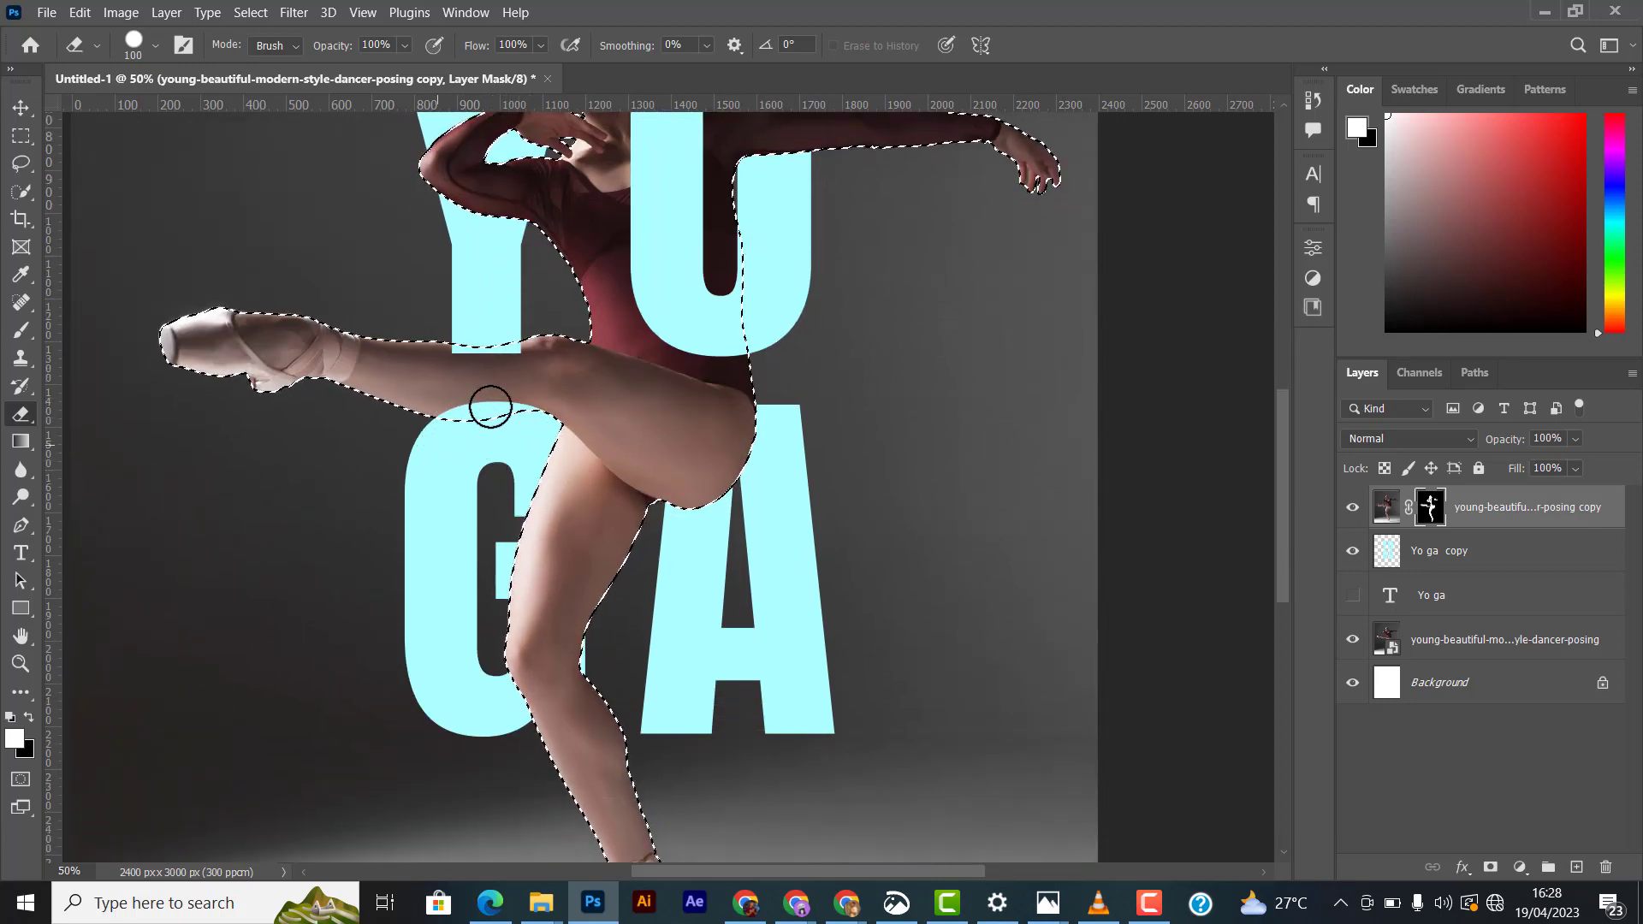
key("ctrl+z")
key("ctrl+z")
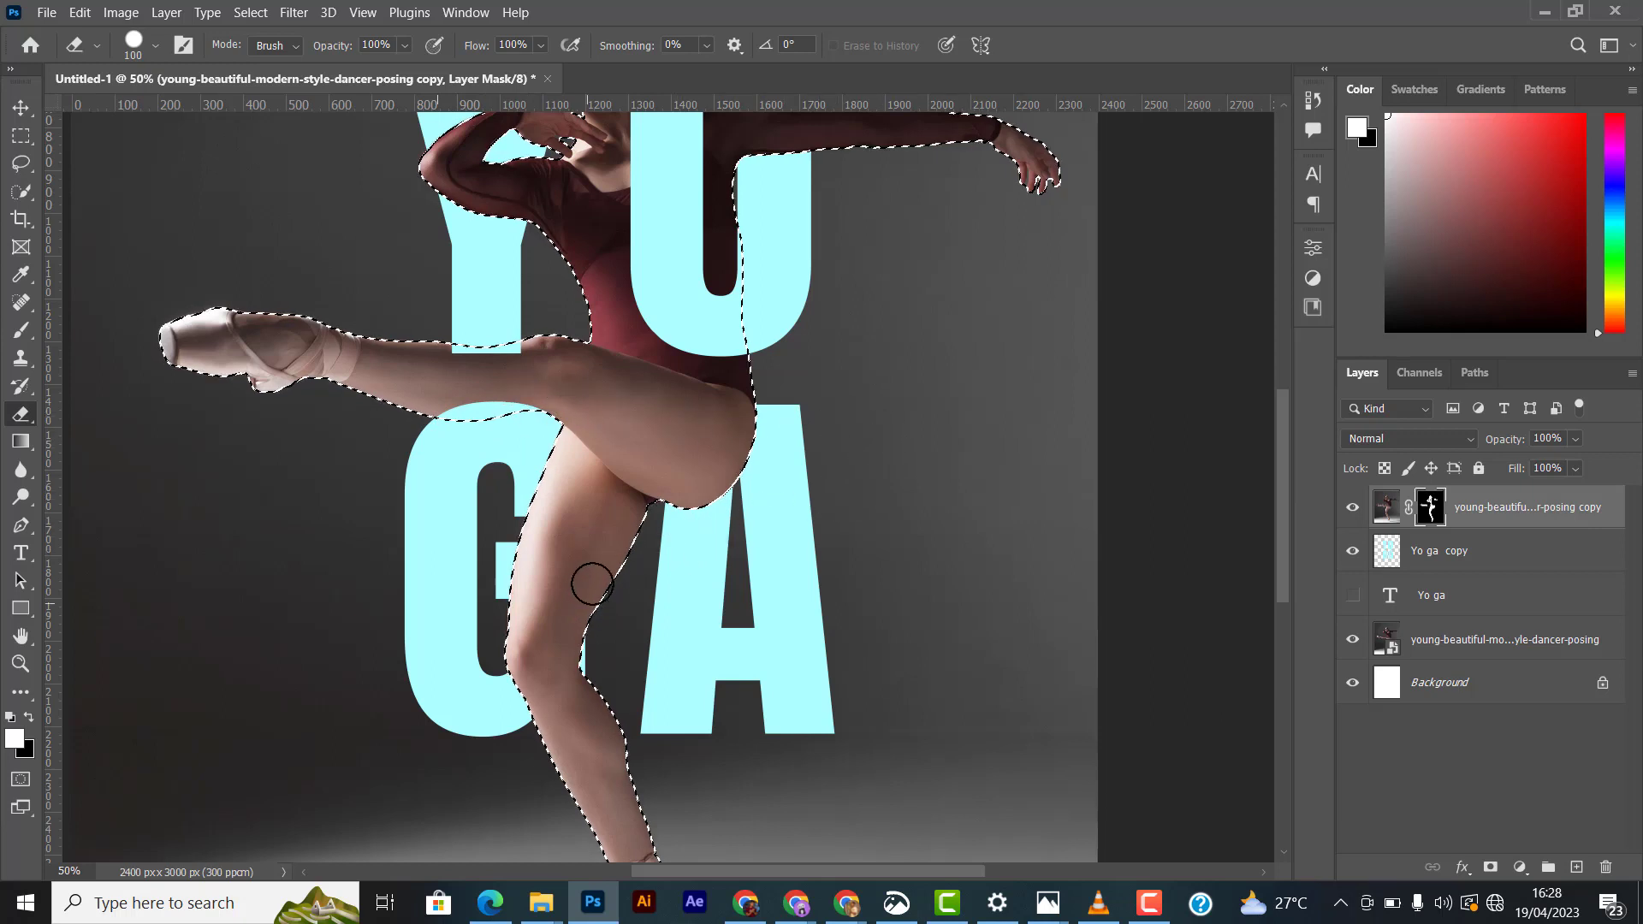
mouse_move(592, 583)
left_mouse_down()
mouse_move(556, 610)
mouse_move(611, 535)
left_mouse_up()
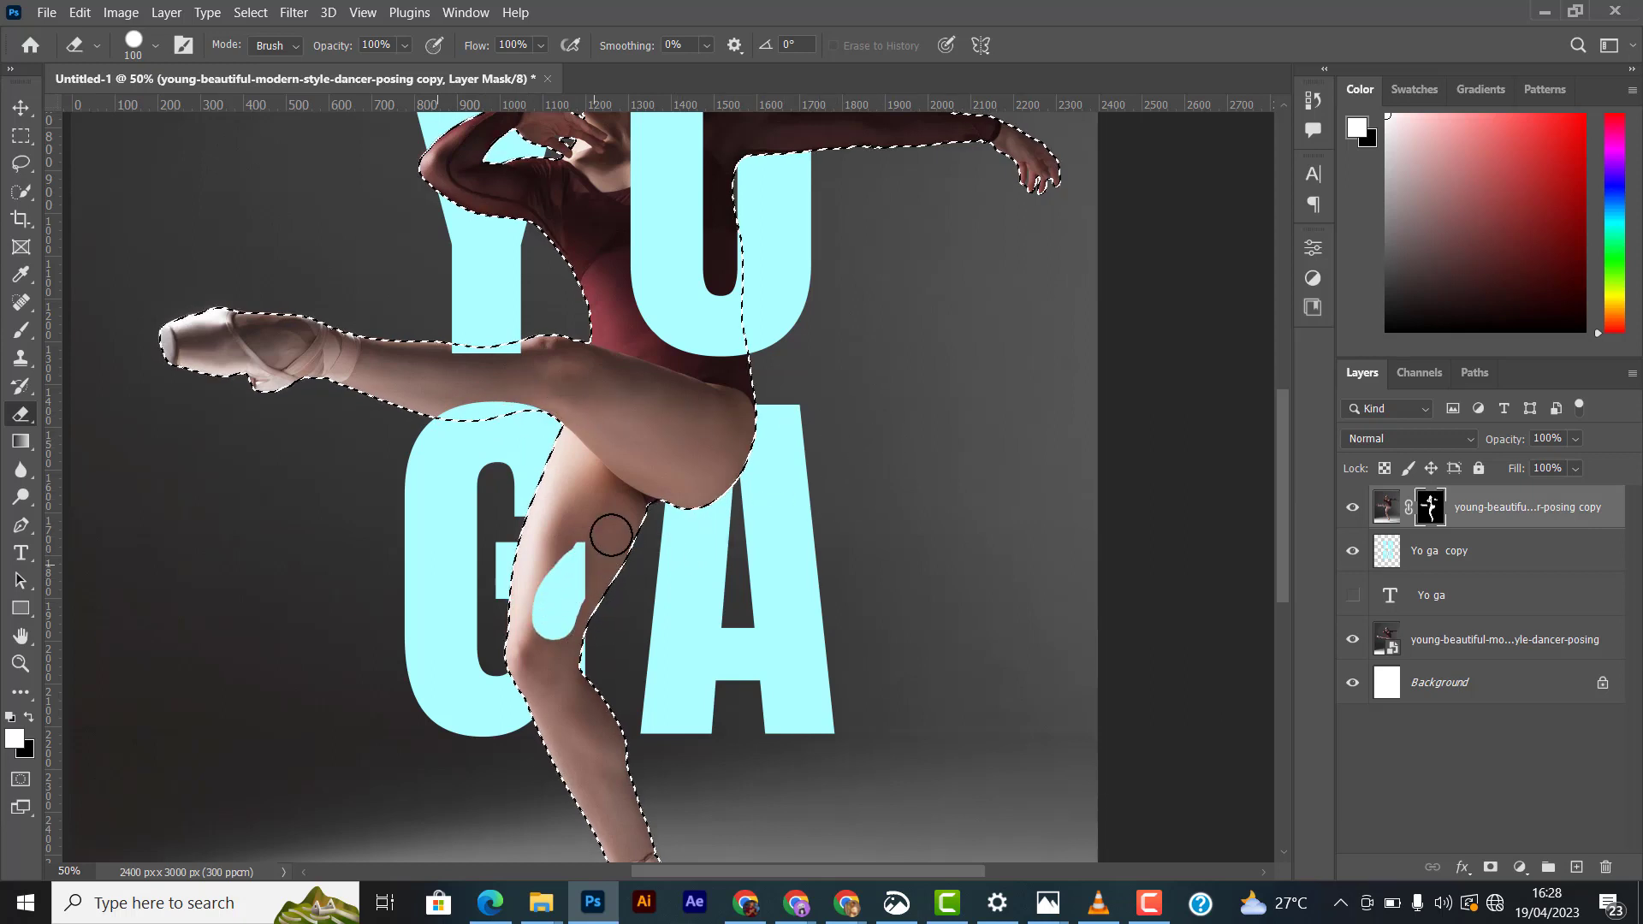
key("ctrl+z")
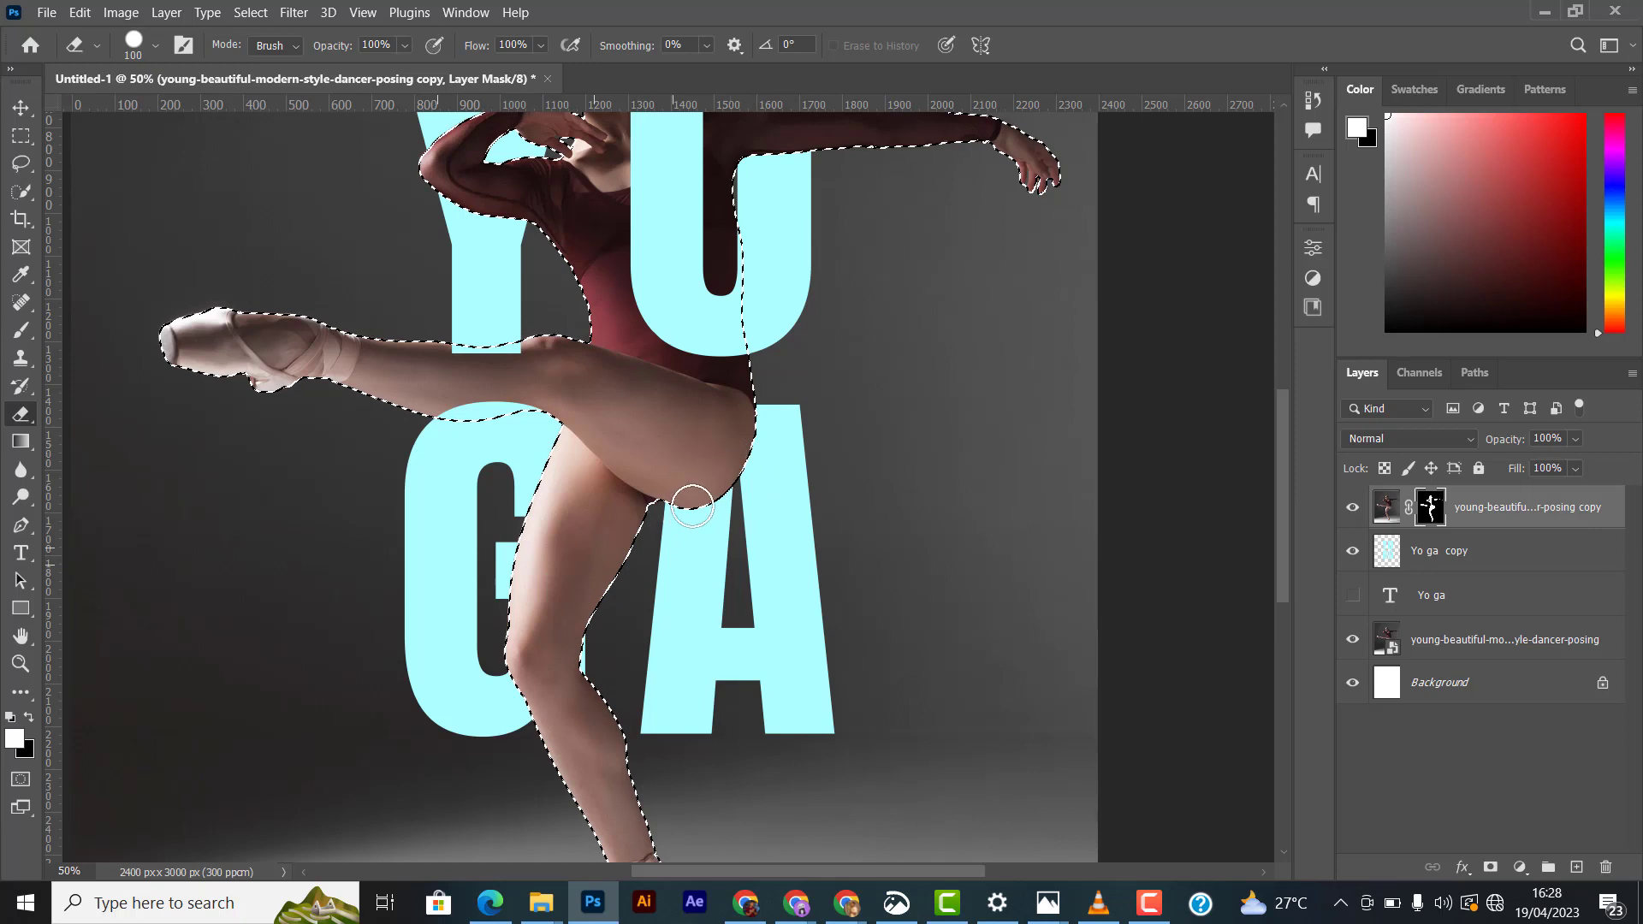
mouse_move(686, 495)
left_mouse_down()
mouse_move(710, 446)
mouse_move(686, 519)
mouse_move(758, 413)
mouse_move(676, 426)
left_mouse_up()
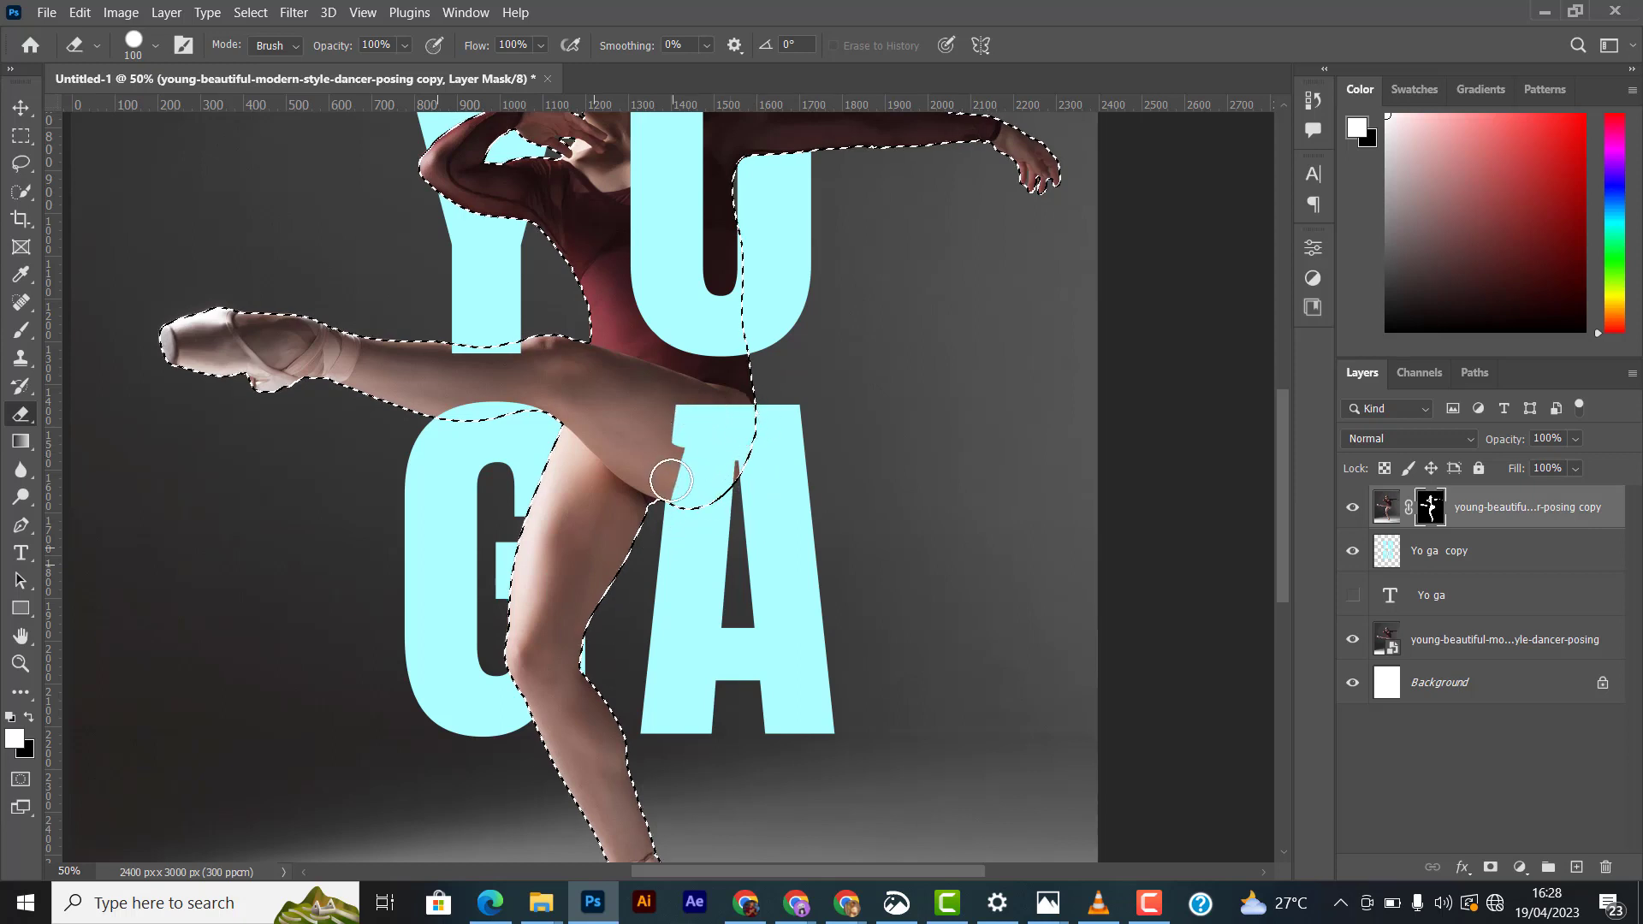
key("ctrl+z")
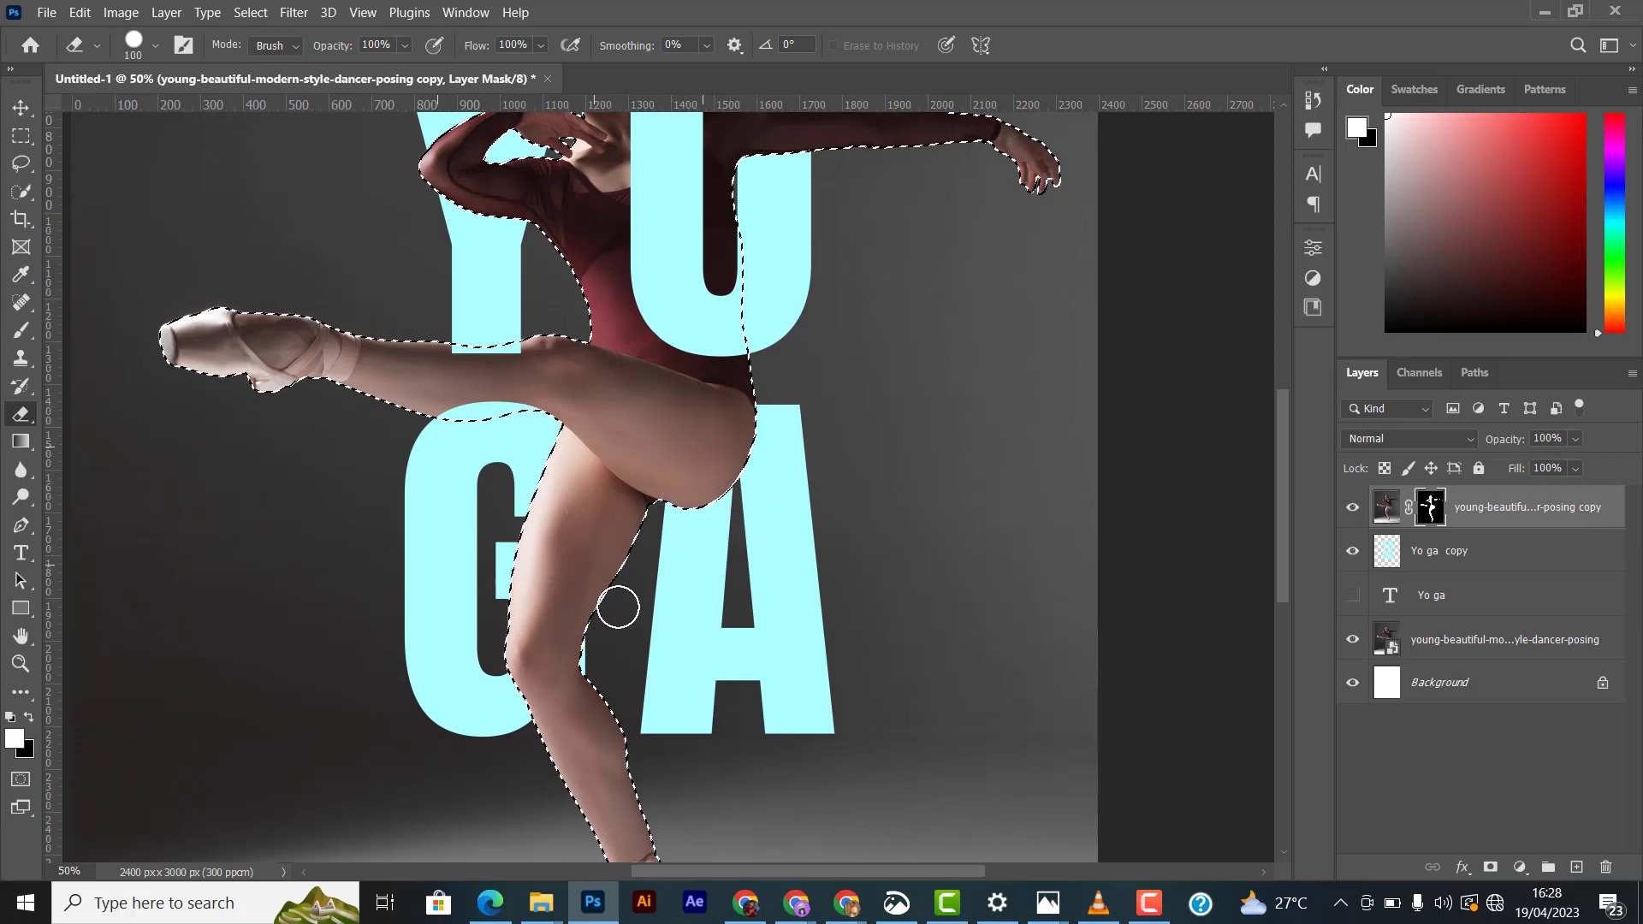
Step: Erase the mask over her standing leg so the G's crossbar and right stem pass in front of it
mouse_move(535, 559)
left_mouse_down()
mouse_move(590, 595)
mouse_move(586, 629)
mouse_move(617, 594)
mouse_move(584, 615)
mouse_move(568, 697)
mouse_move(561, 629)
mouse_move(566, 724)
mouse_move(596, 736)
mouse_move(576, 653)
mouse_move(577, 711)
mouse_move(538, 721)
mouse_move(517, 600)
mouse_move(538, 593)
mouse_move(559, 641)
left_mouse_up()
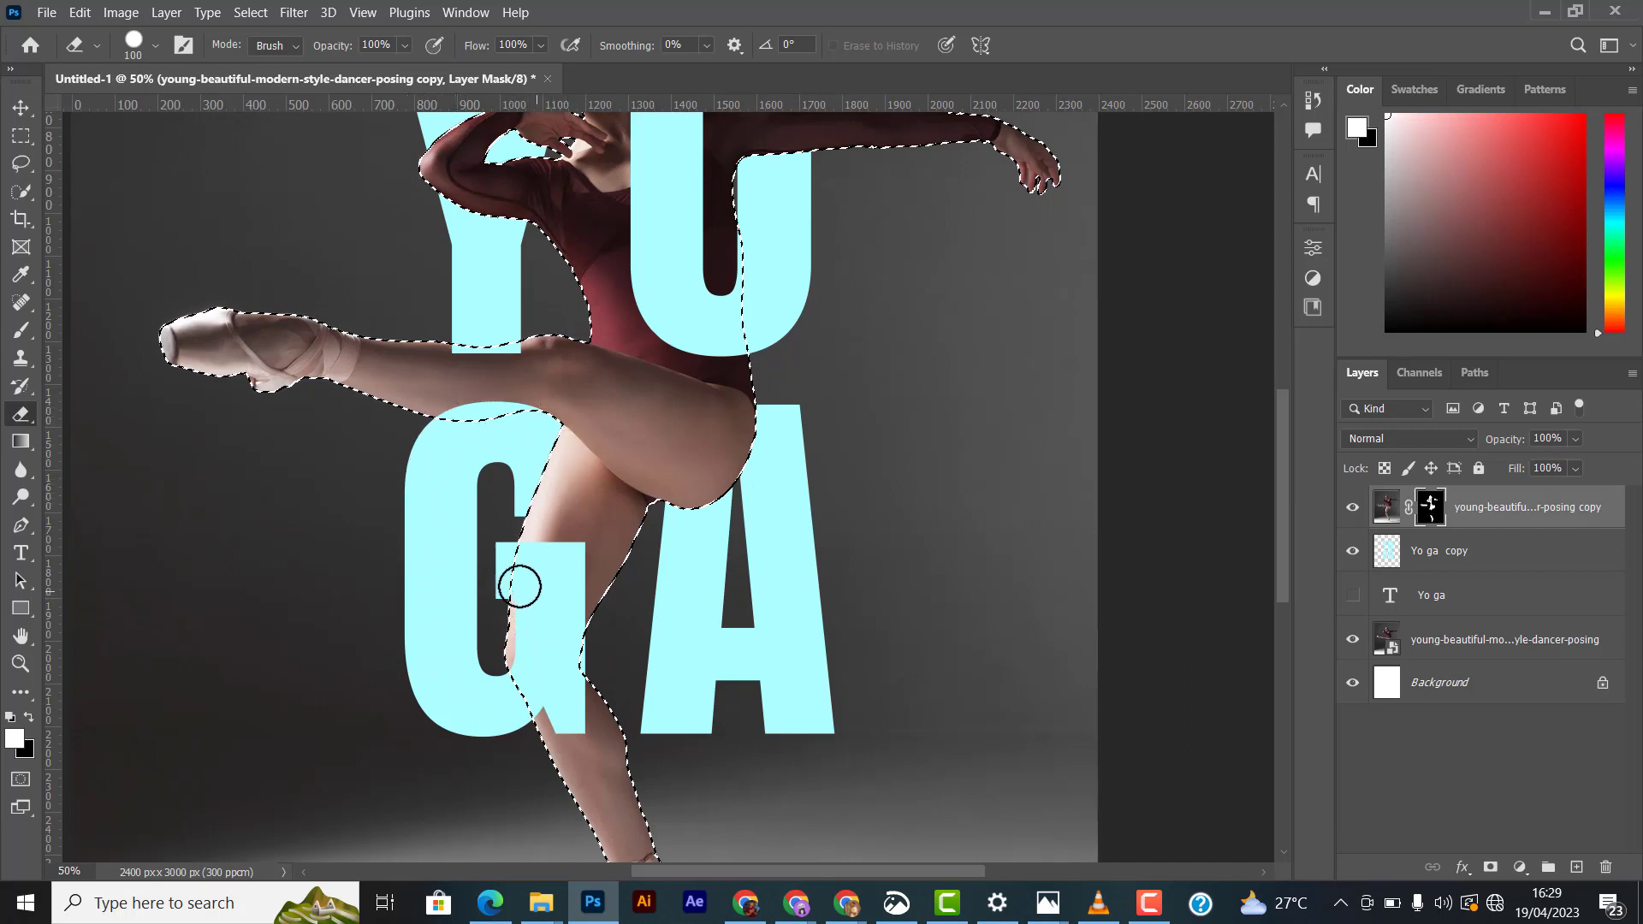
left_click_drag(517, 579, 550, 561)
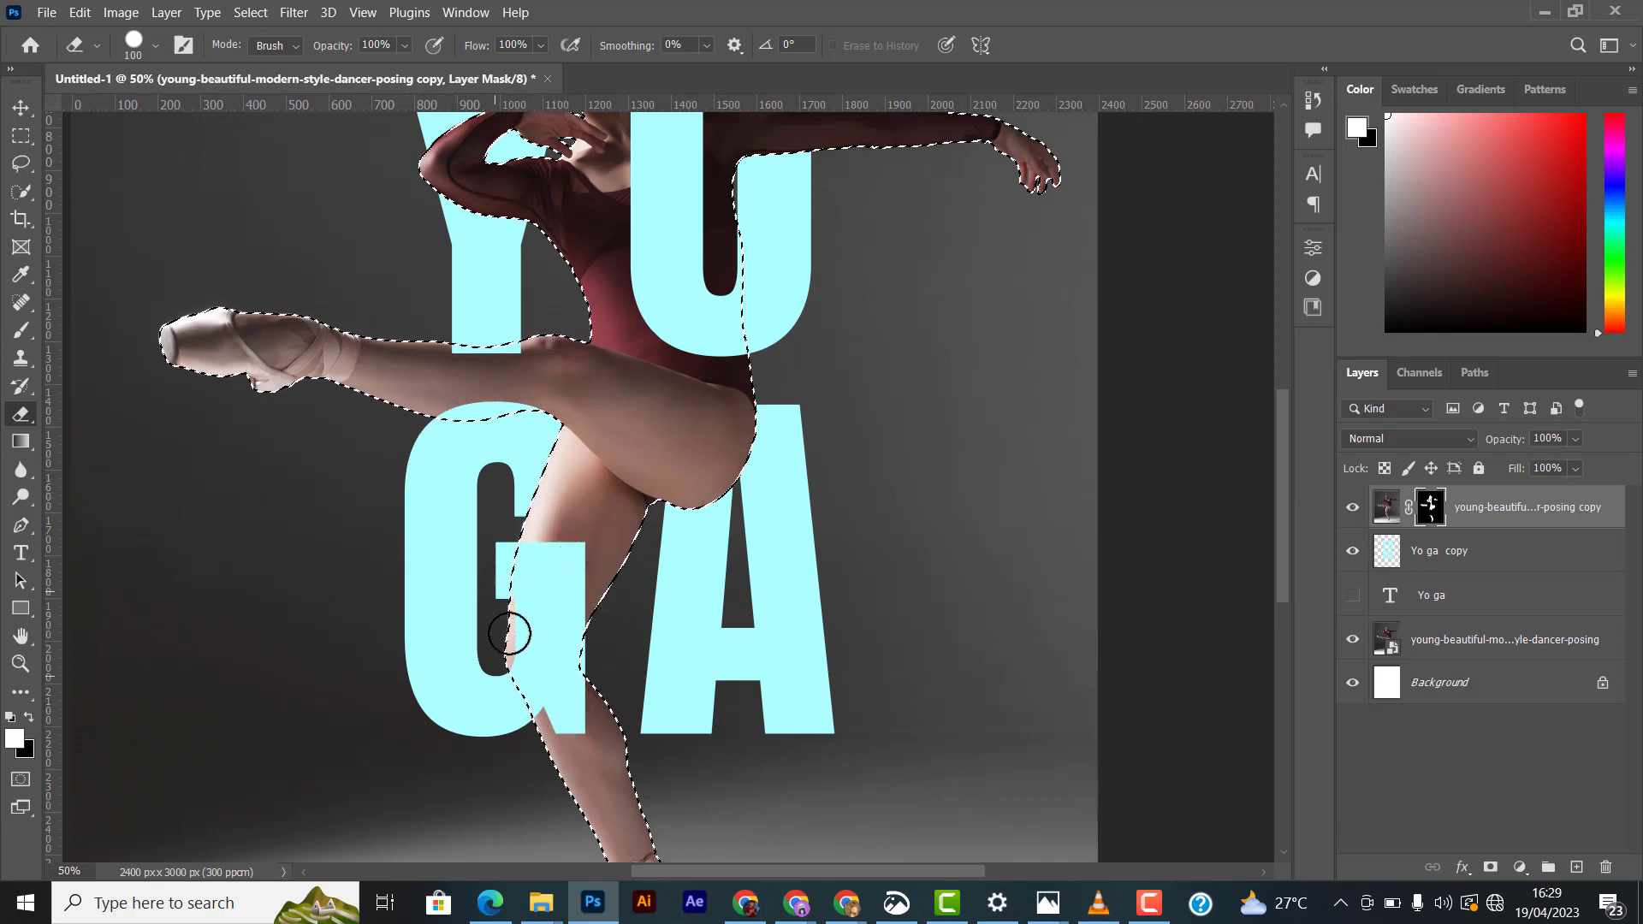
scroll(537, 412, "up", 5)
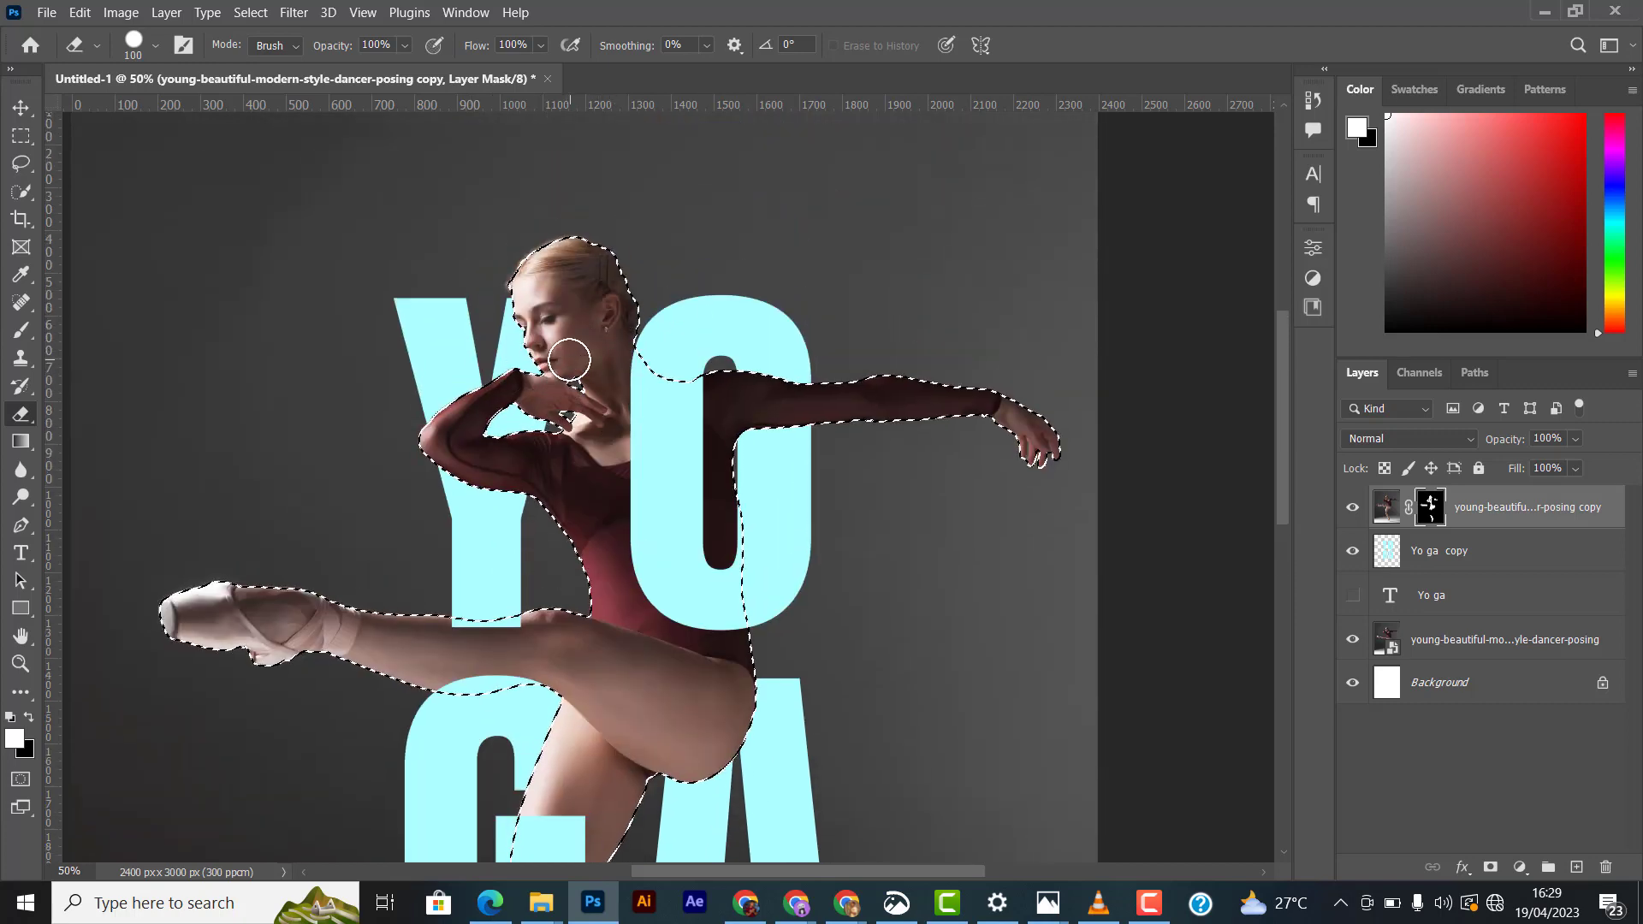
scroll(568, 355, "up", 3)
scroll(566, 361, "down", 2)
scroll(566, 361, "up", 1)
mouse_move(526, 325)
left_mouse_down()
mouse_move(560, 337)
mouse_move(549, 402)
left_mouse_up()
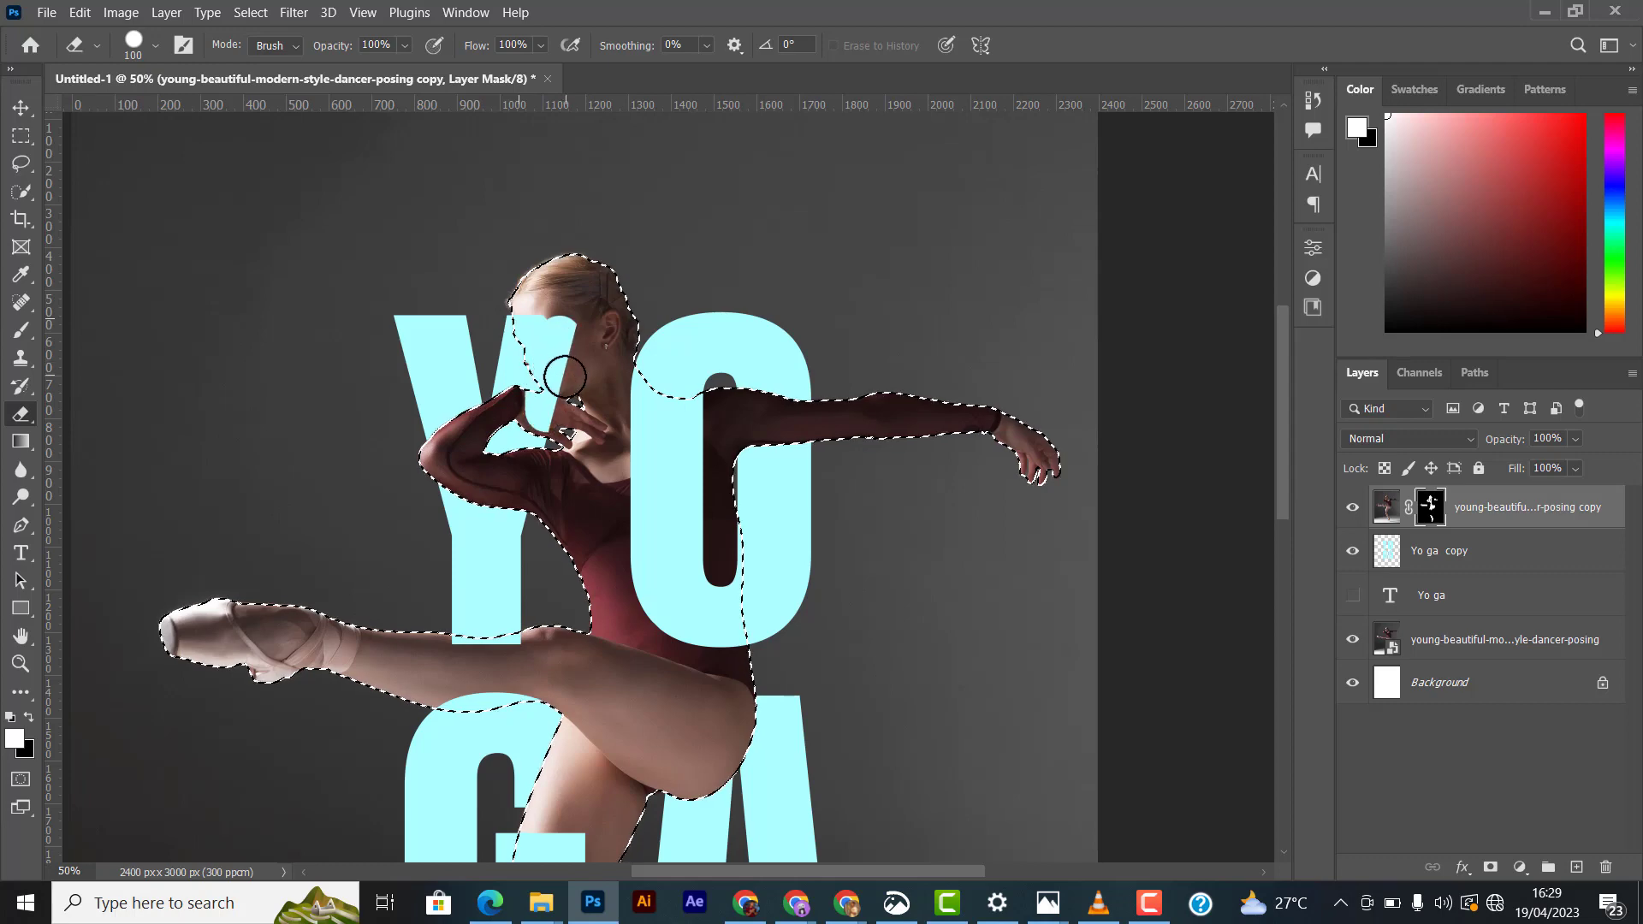
key("ctrl+z")
key("ctrl+z")
scroll(736, 381, "down", 2)
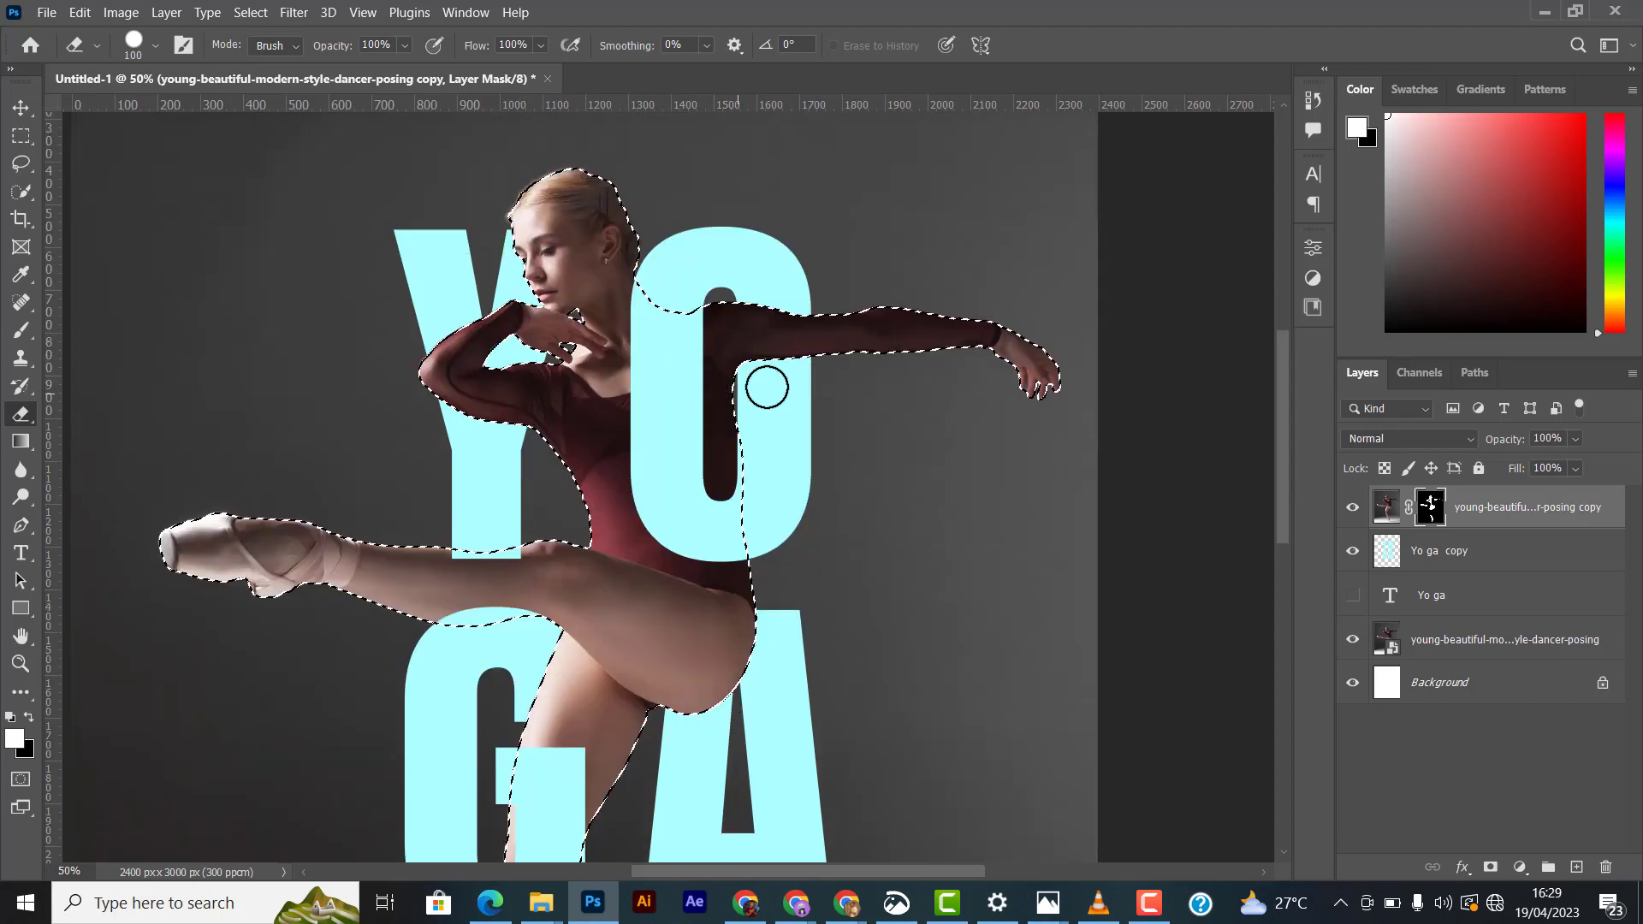
Step: Clear the selection around the dancer's body
scroll(752, 410, "down", 2)
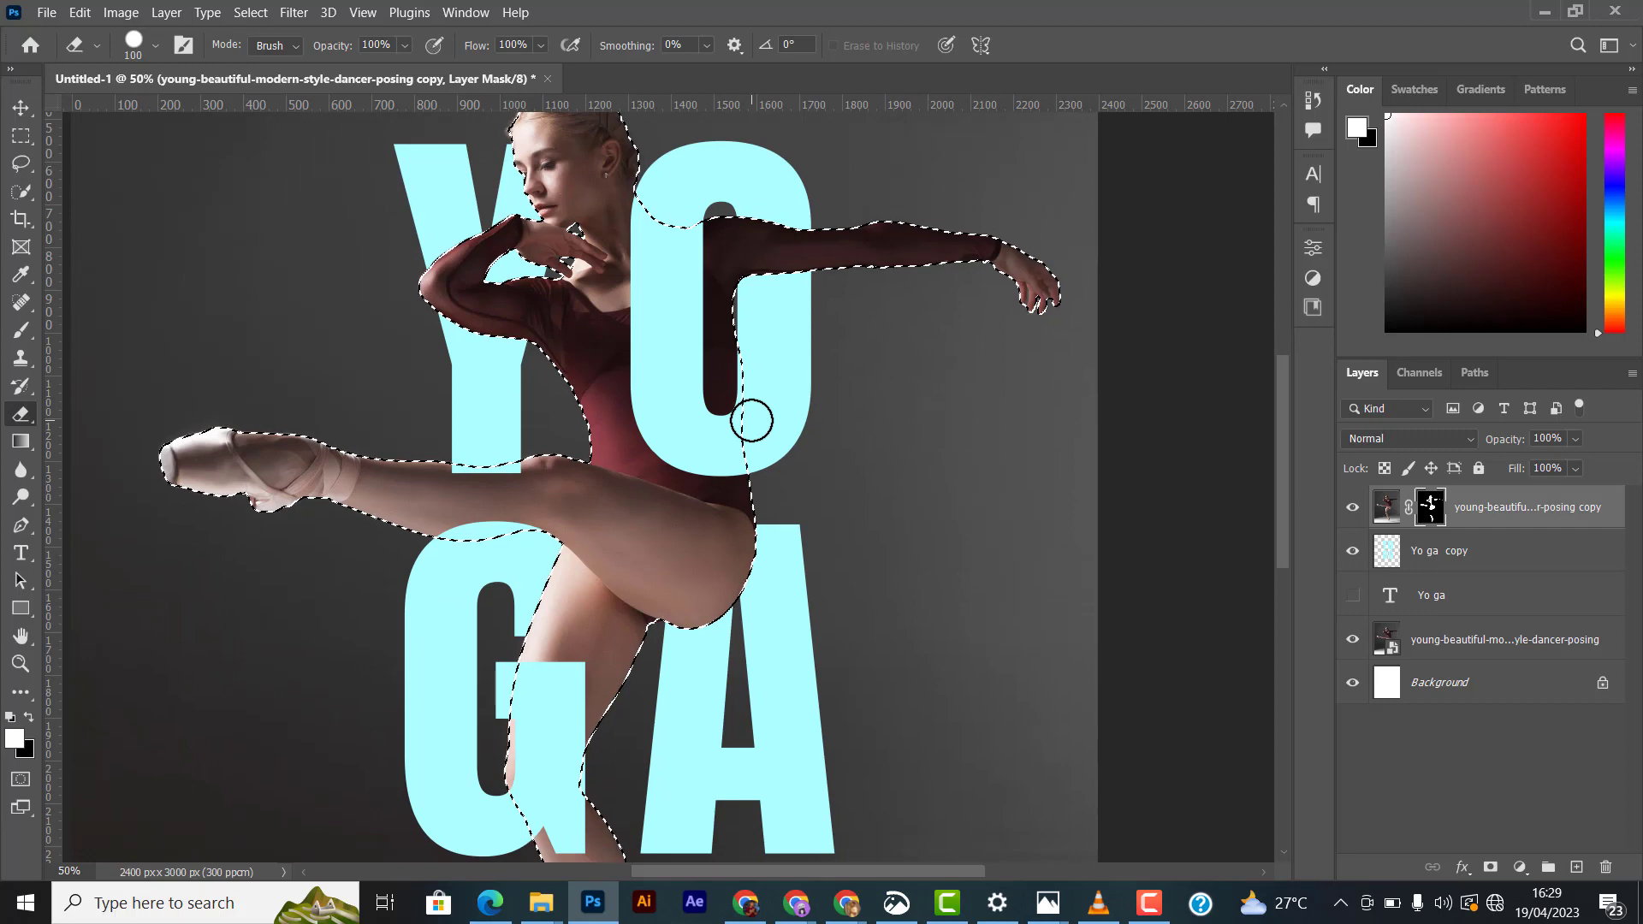
scroll(751, 420, "down", 1)
scroll(751, 420, "down", 1)
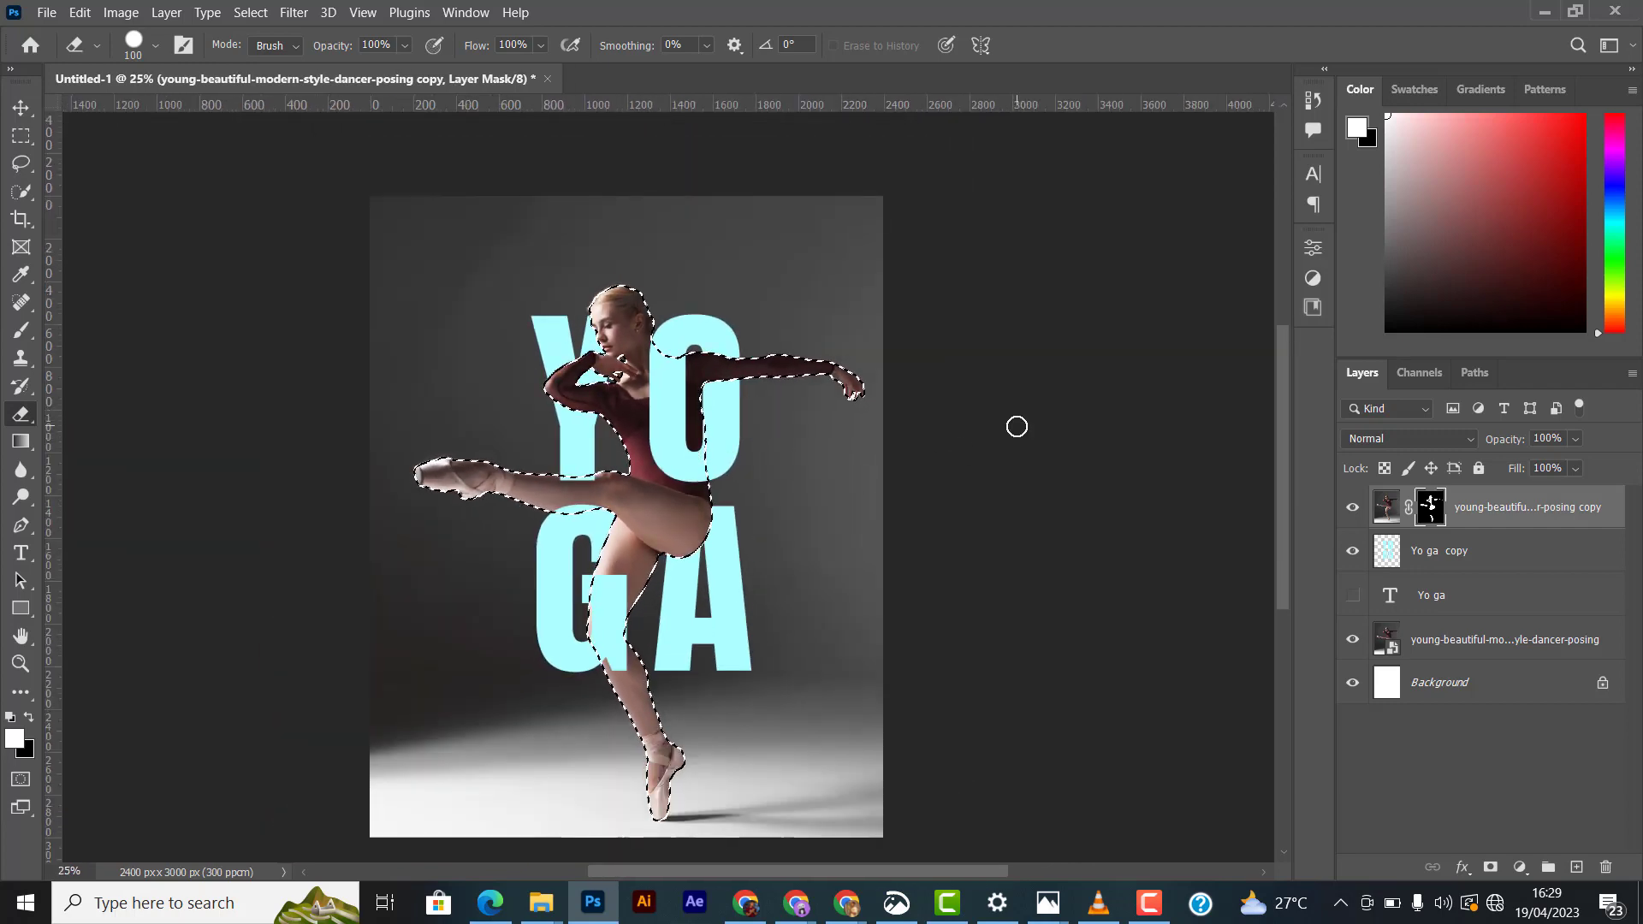
key("ctrl+d")
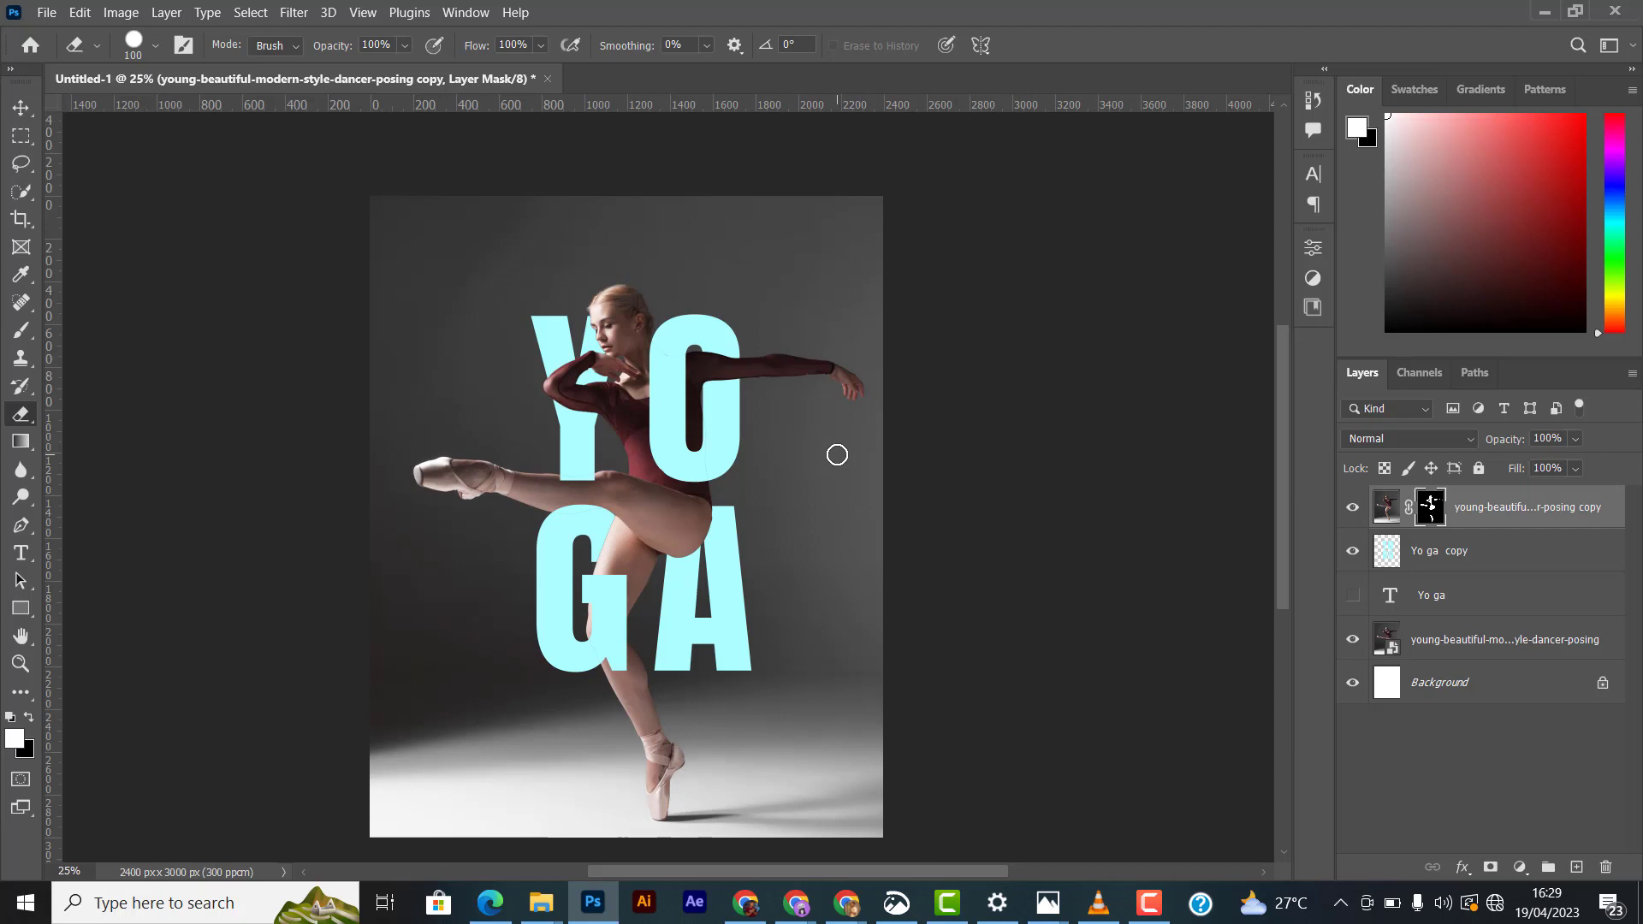
Step: Apply the Minimum filter to the dancer copy's layer mask with a 1-pixel radius, preserving squareness, to remove the thin edge lines
scroll(837, 454, "up", 4)
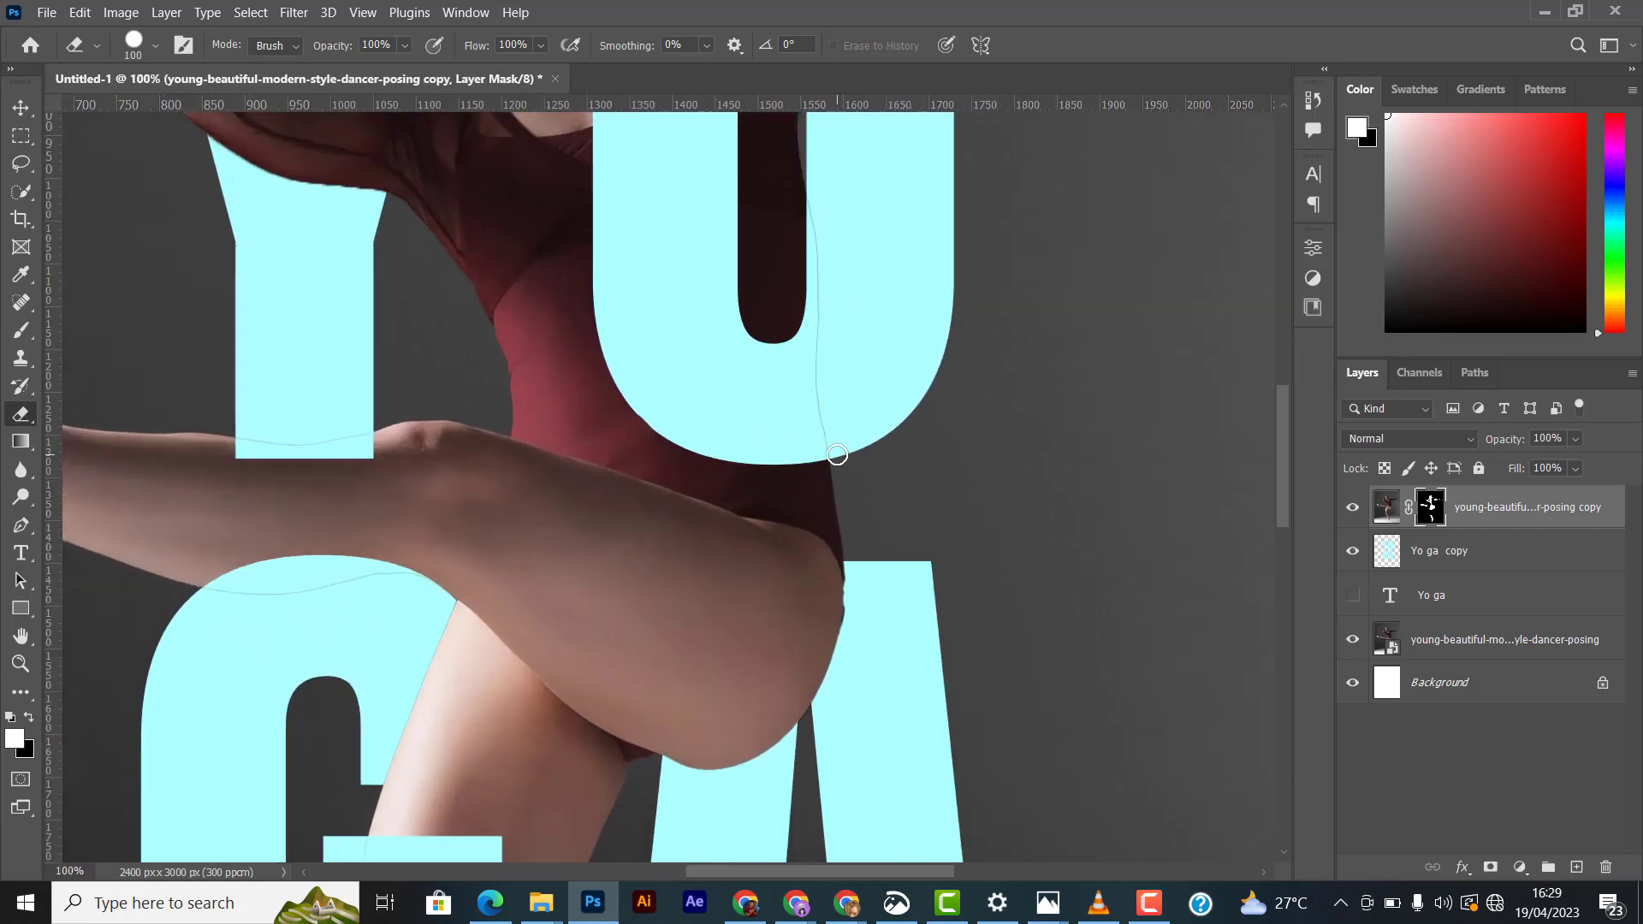
scroll(837, 454, "up", 3)
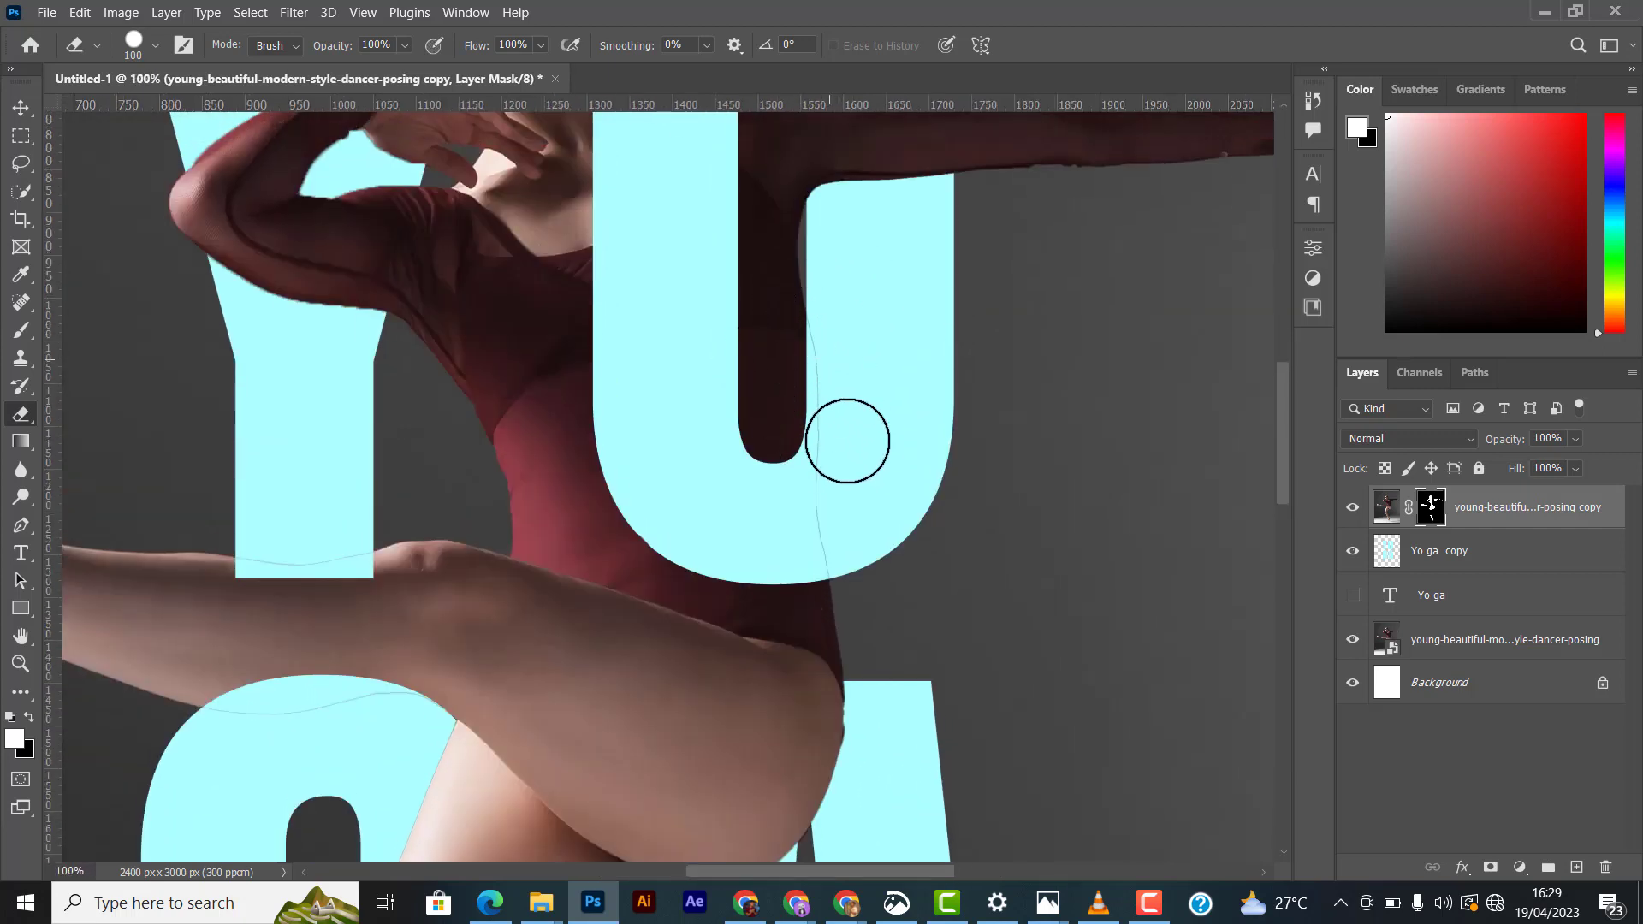
left_click_drag(1281, 469, 1278, 424)
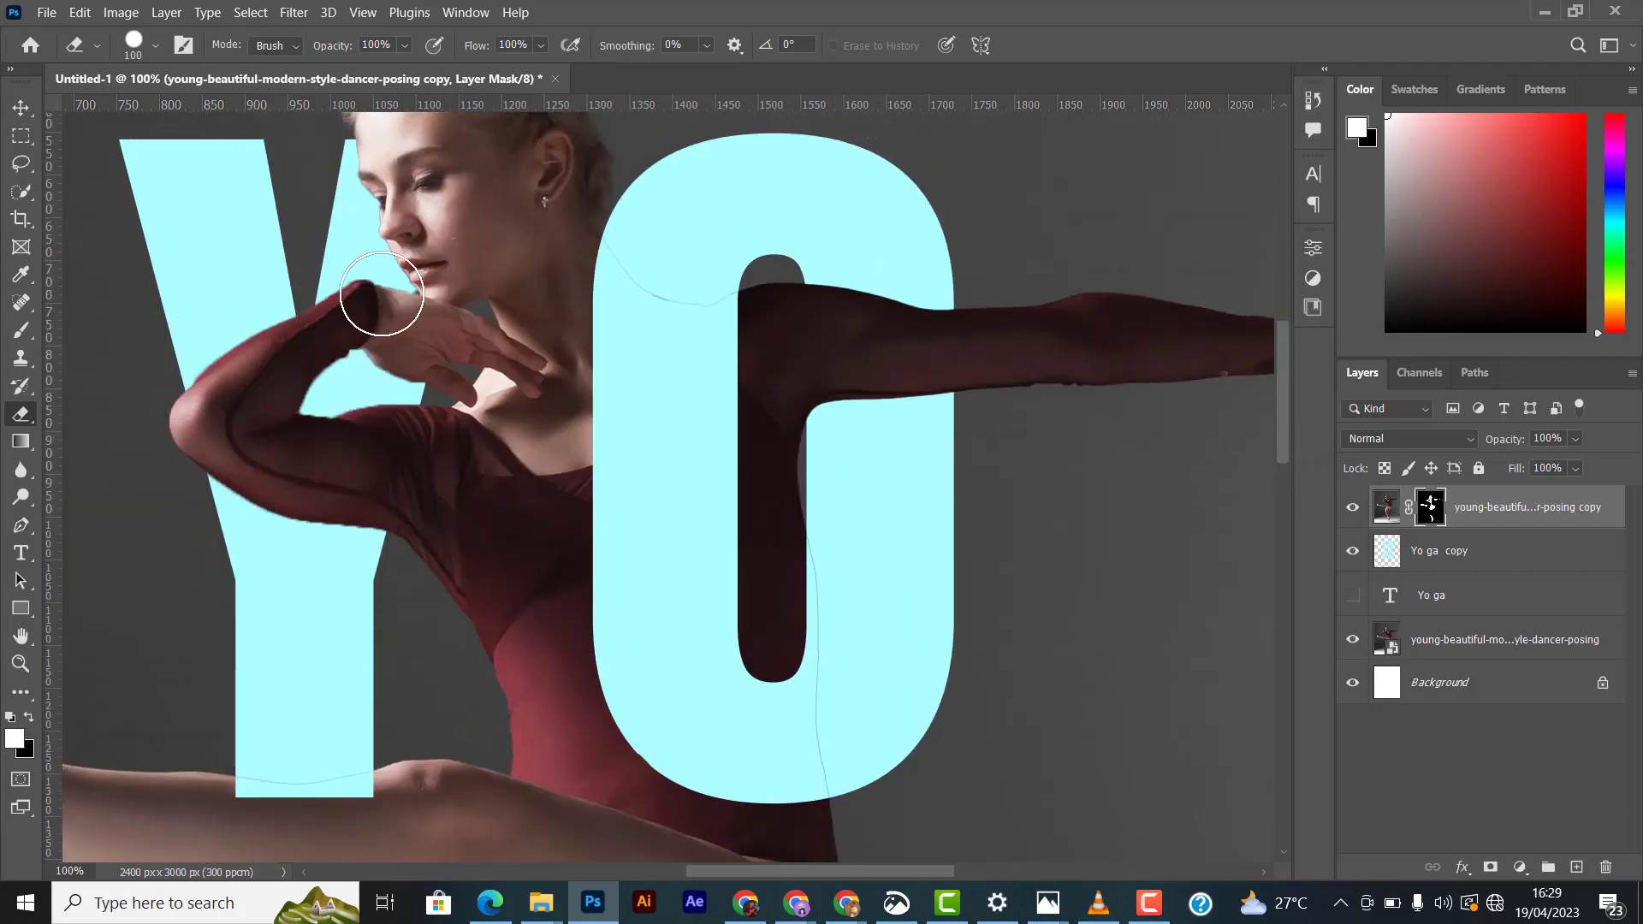
left_click(20, 107)
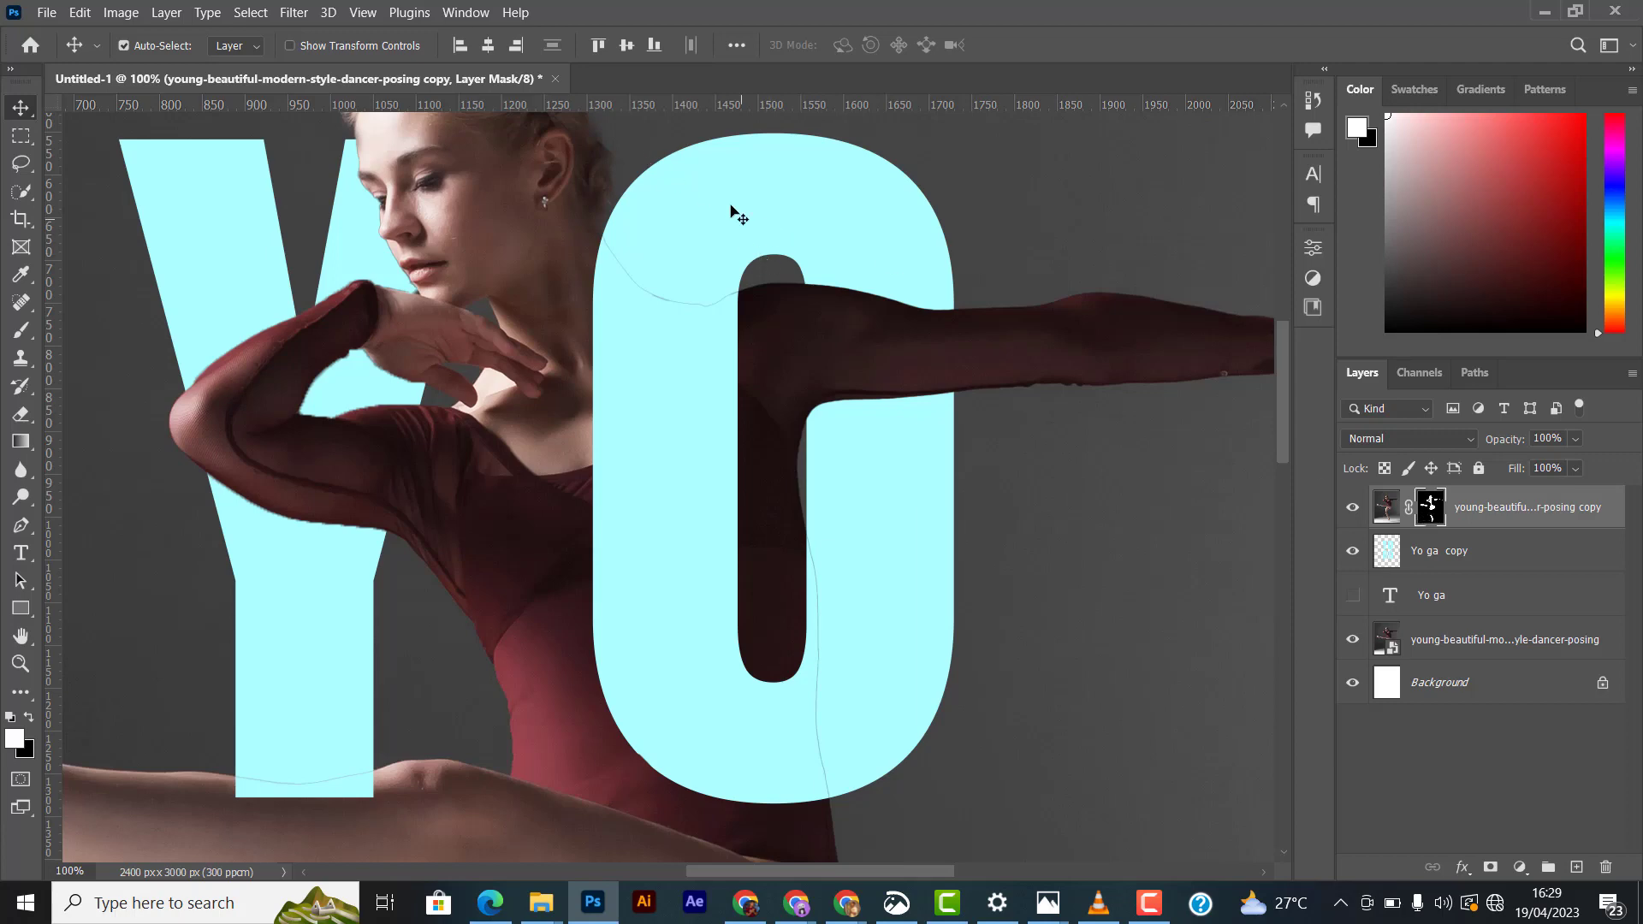
left_click(1402, 509)
left_click(1436, 513)
left_click(294, 12)
mouse_move(397, 445)
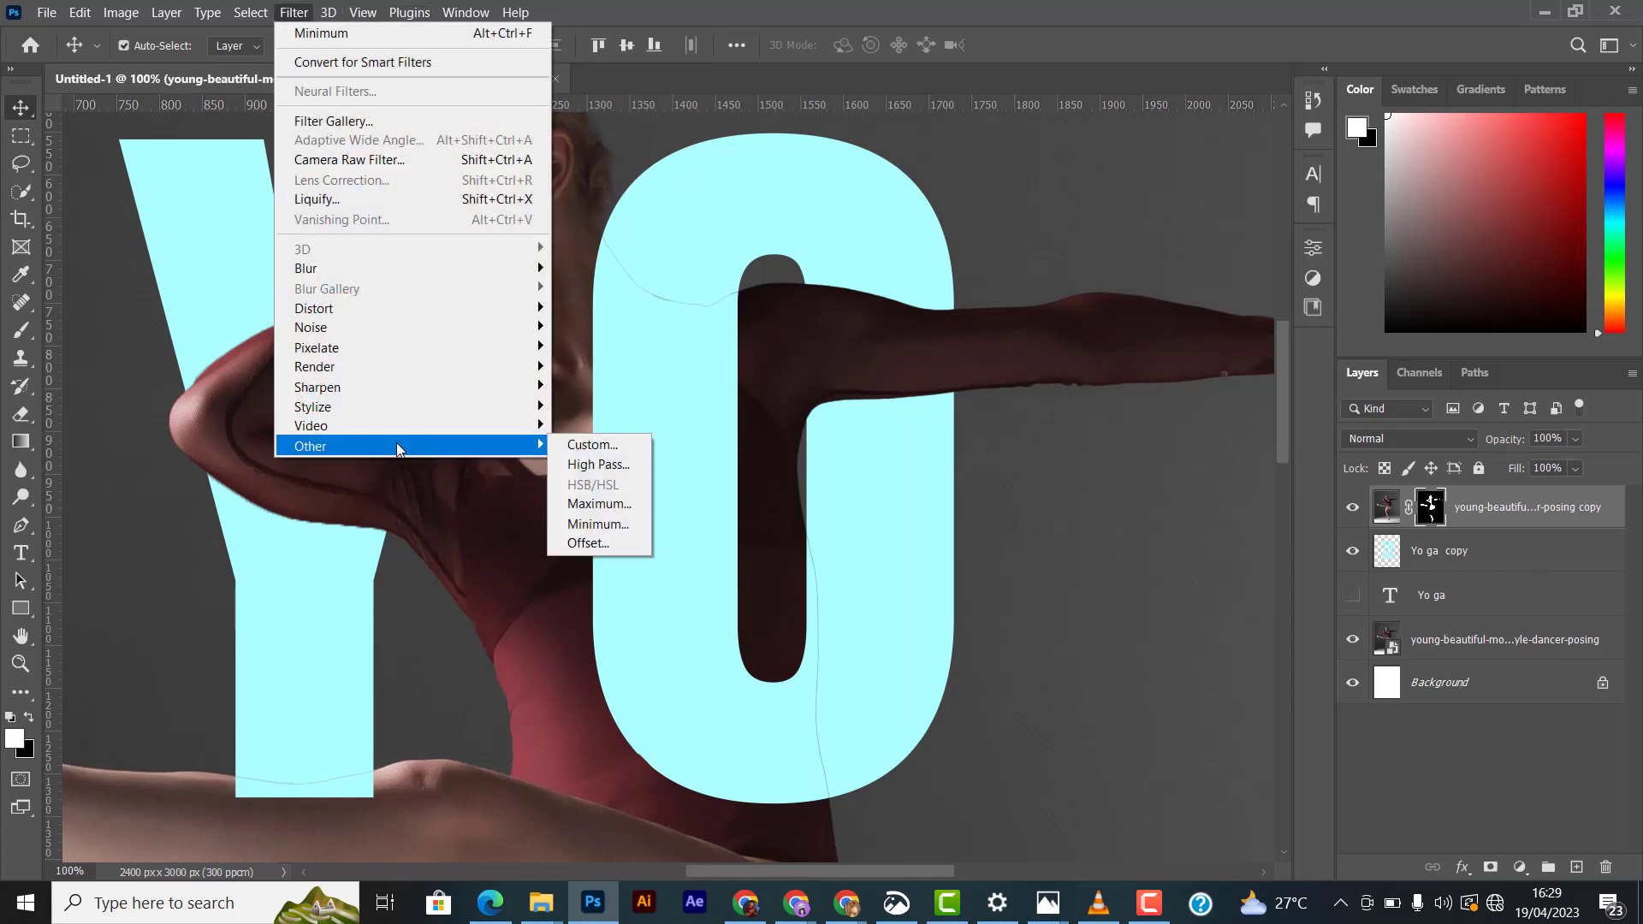
left_click(598, 523)
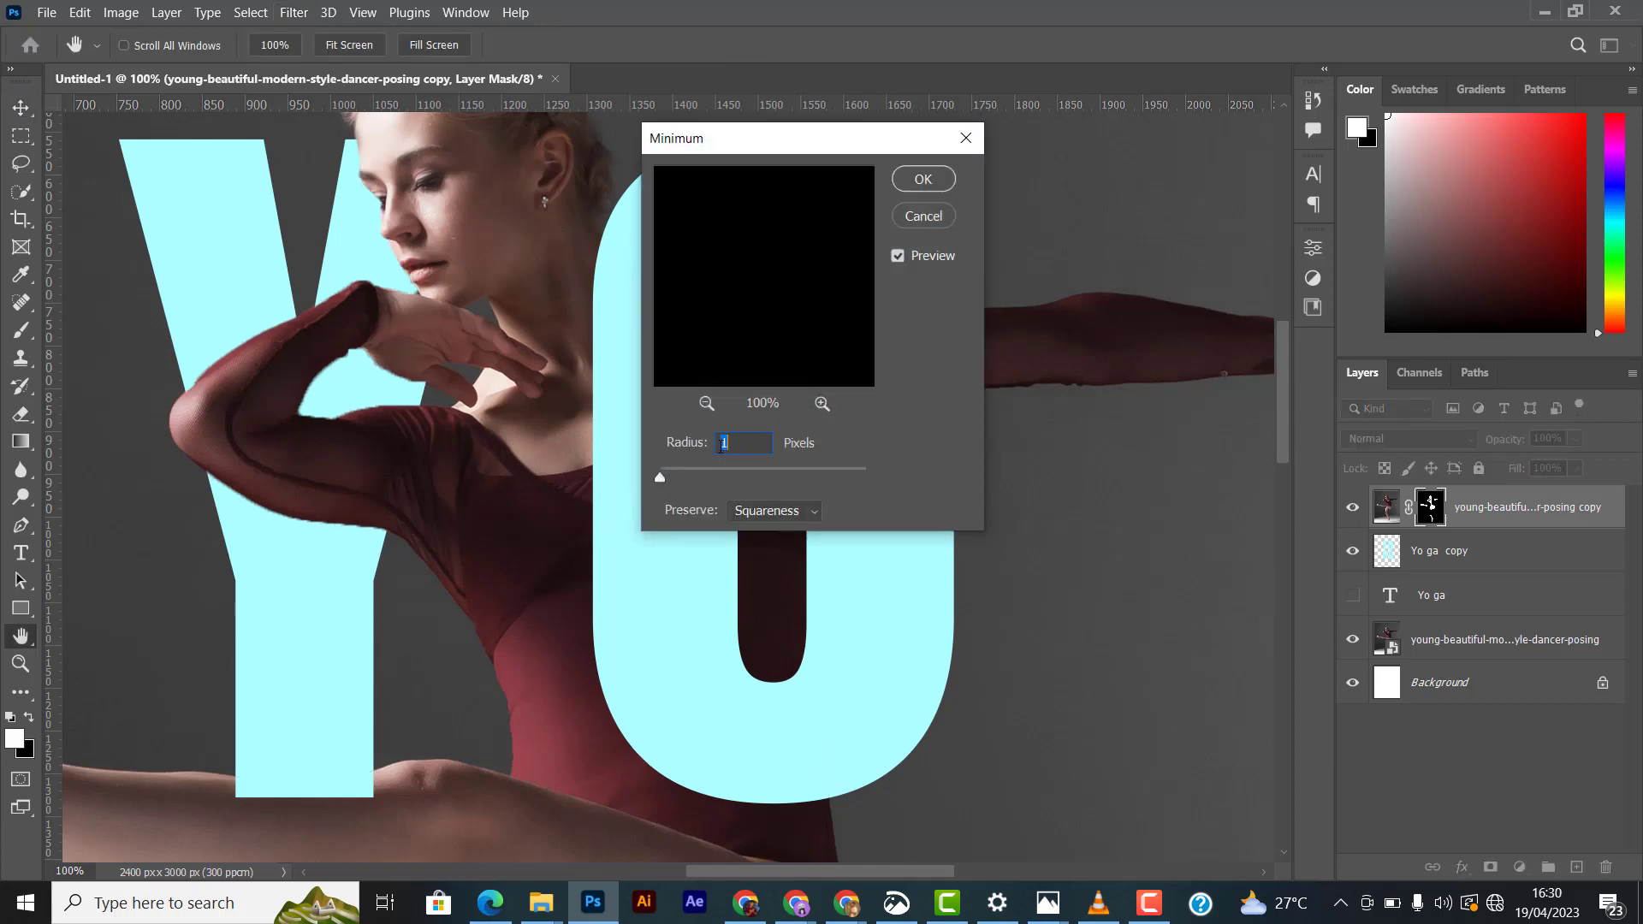
left_click(923, 180)
key("v")
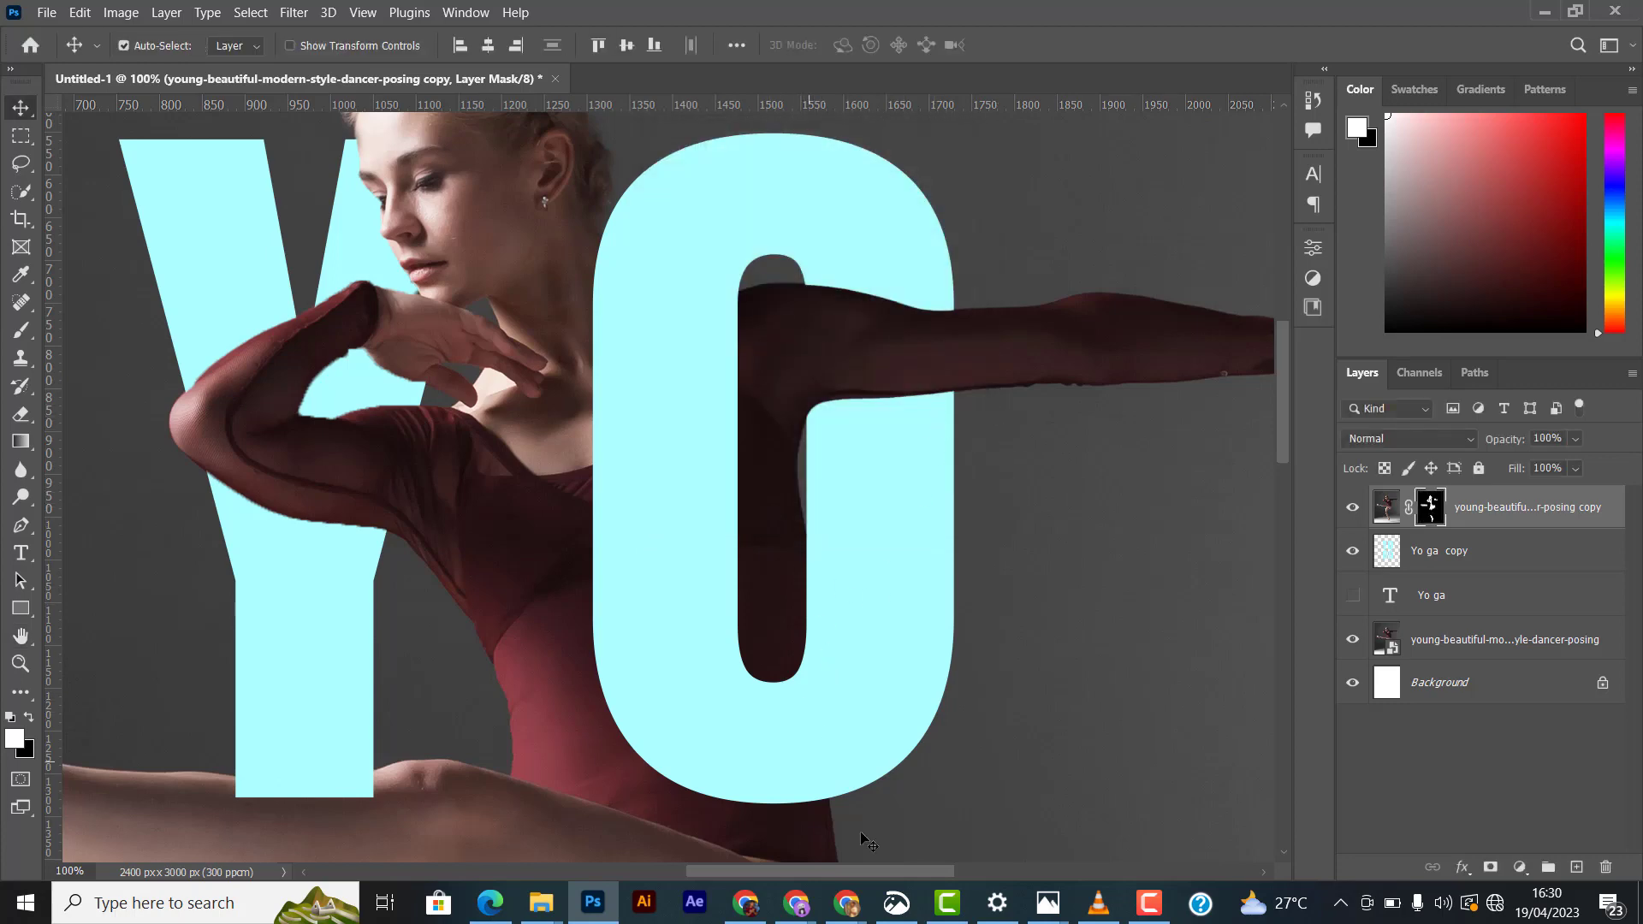
Step: Examine the mask edges where the torso and legs meet the letters, and review the whole poster
scroll(834, 666, "down", 3)
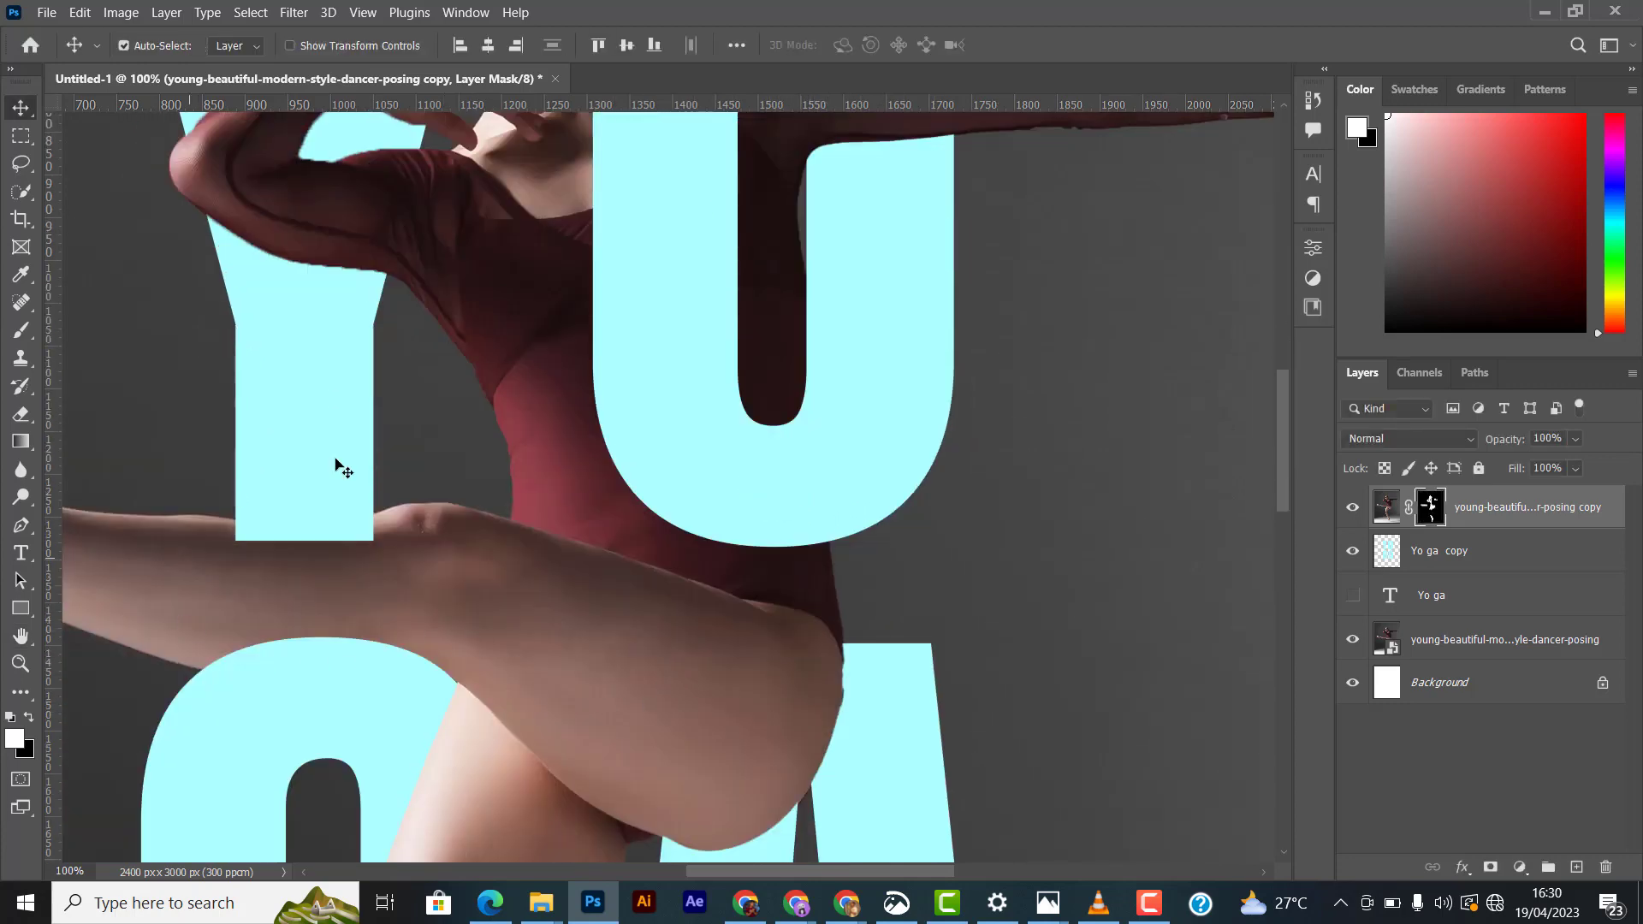
scroll(370, 530, "down", 4)
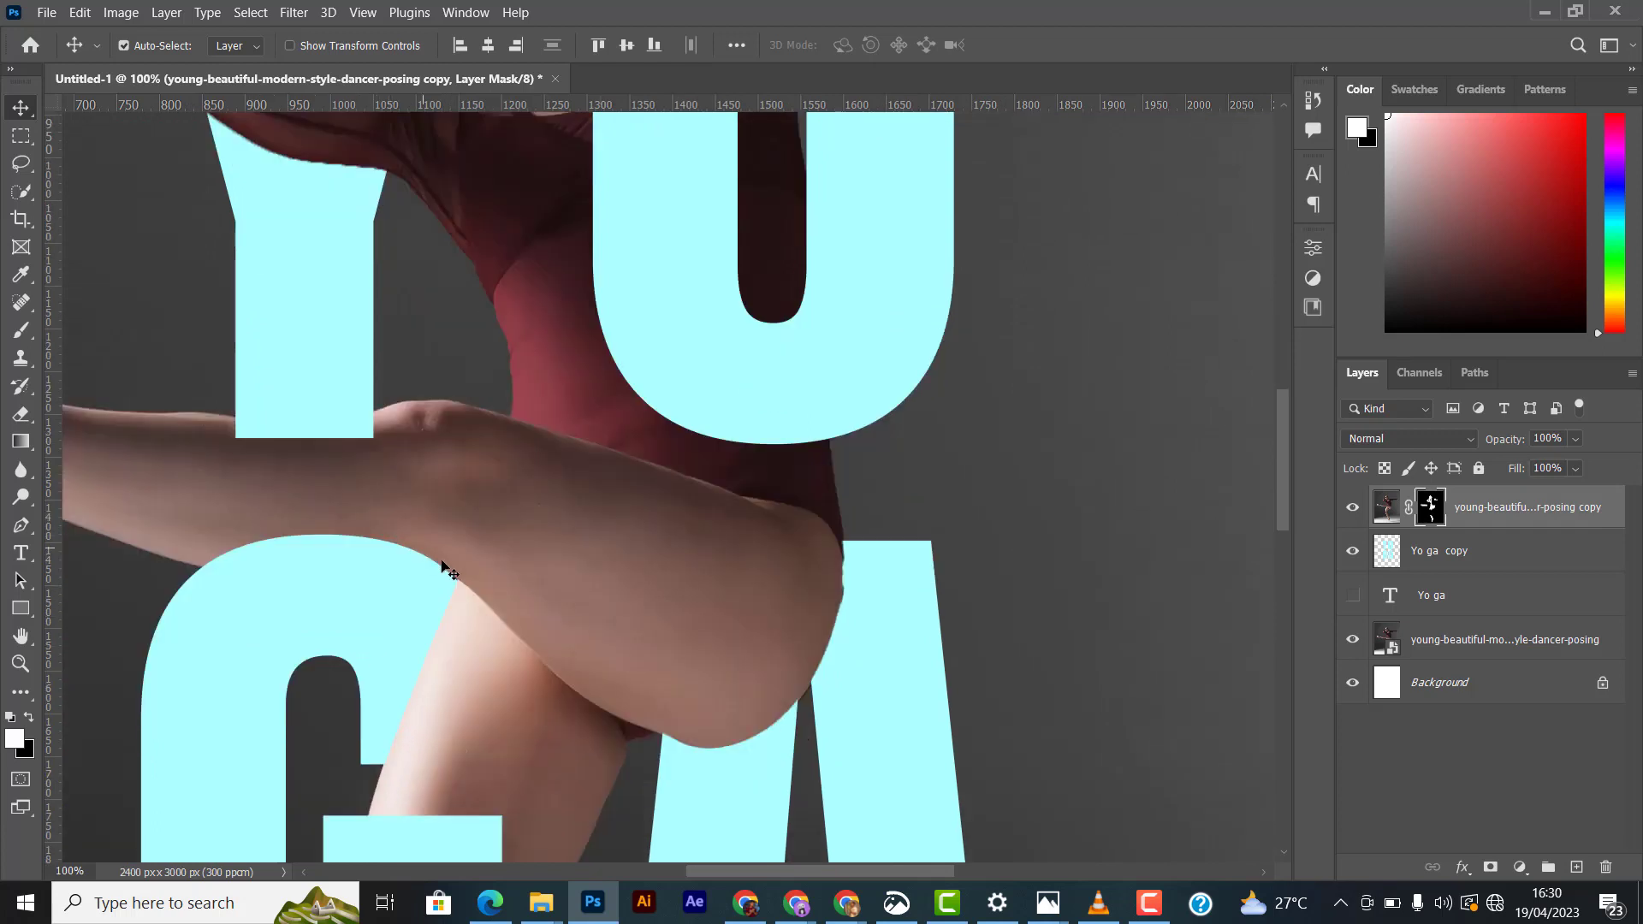
scroll(803, 277, "down", 1)
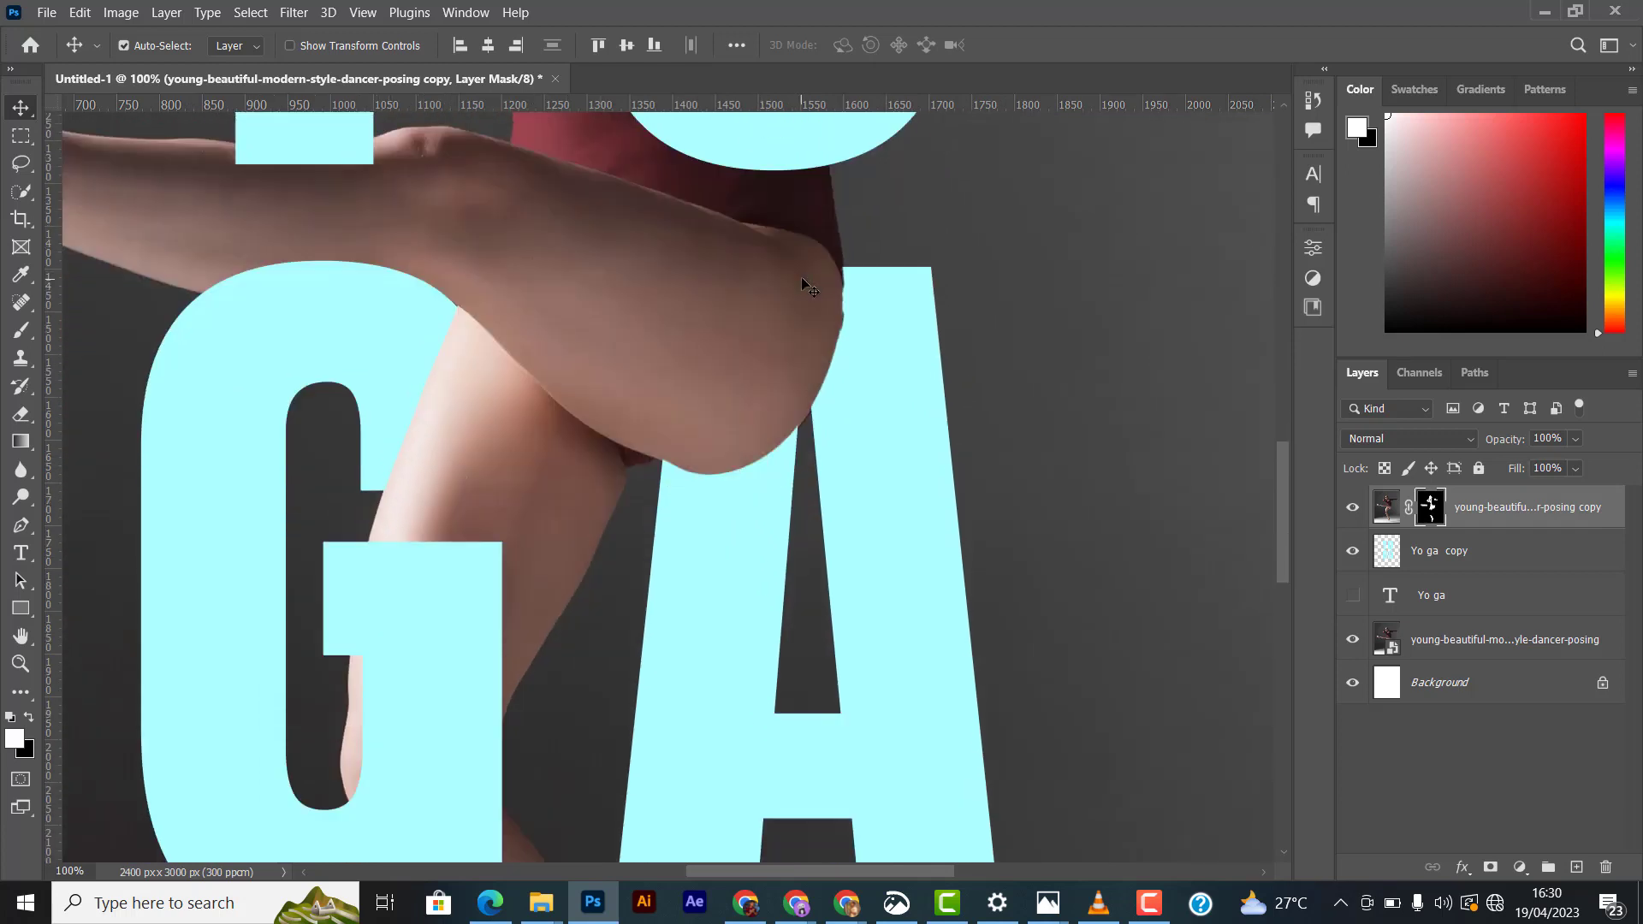
key("ctrl+minus")
key("ctrl+minus")
key("ctrl+minus")
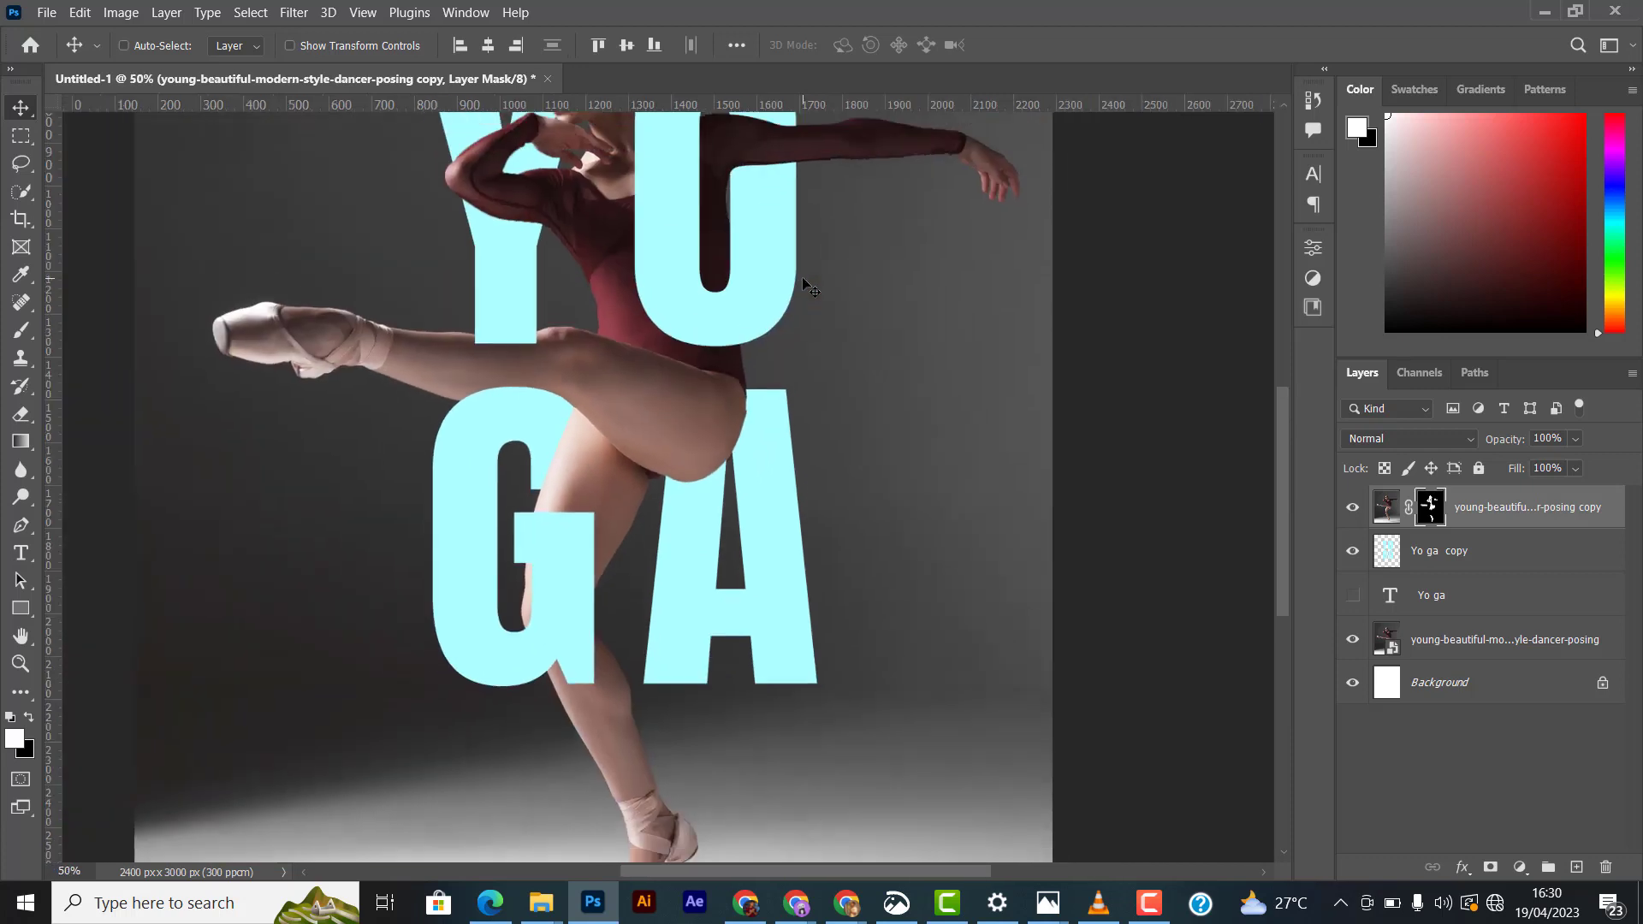
key("ctrl+minus")
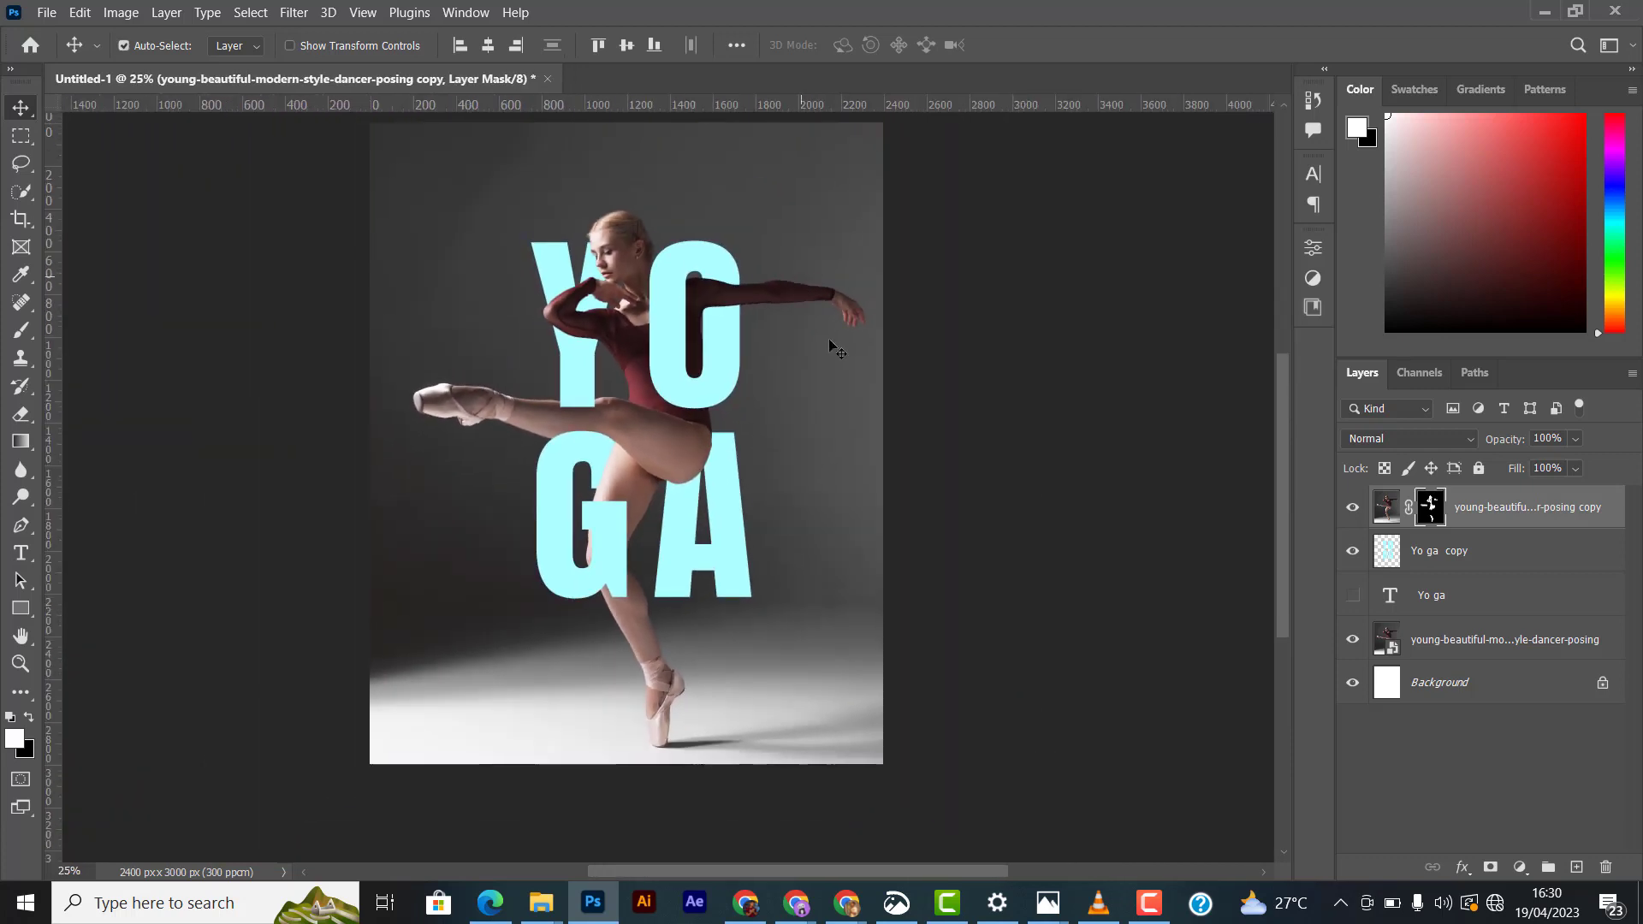
scroll(828, 337, "up", 1)
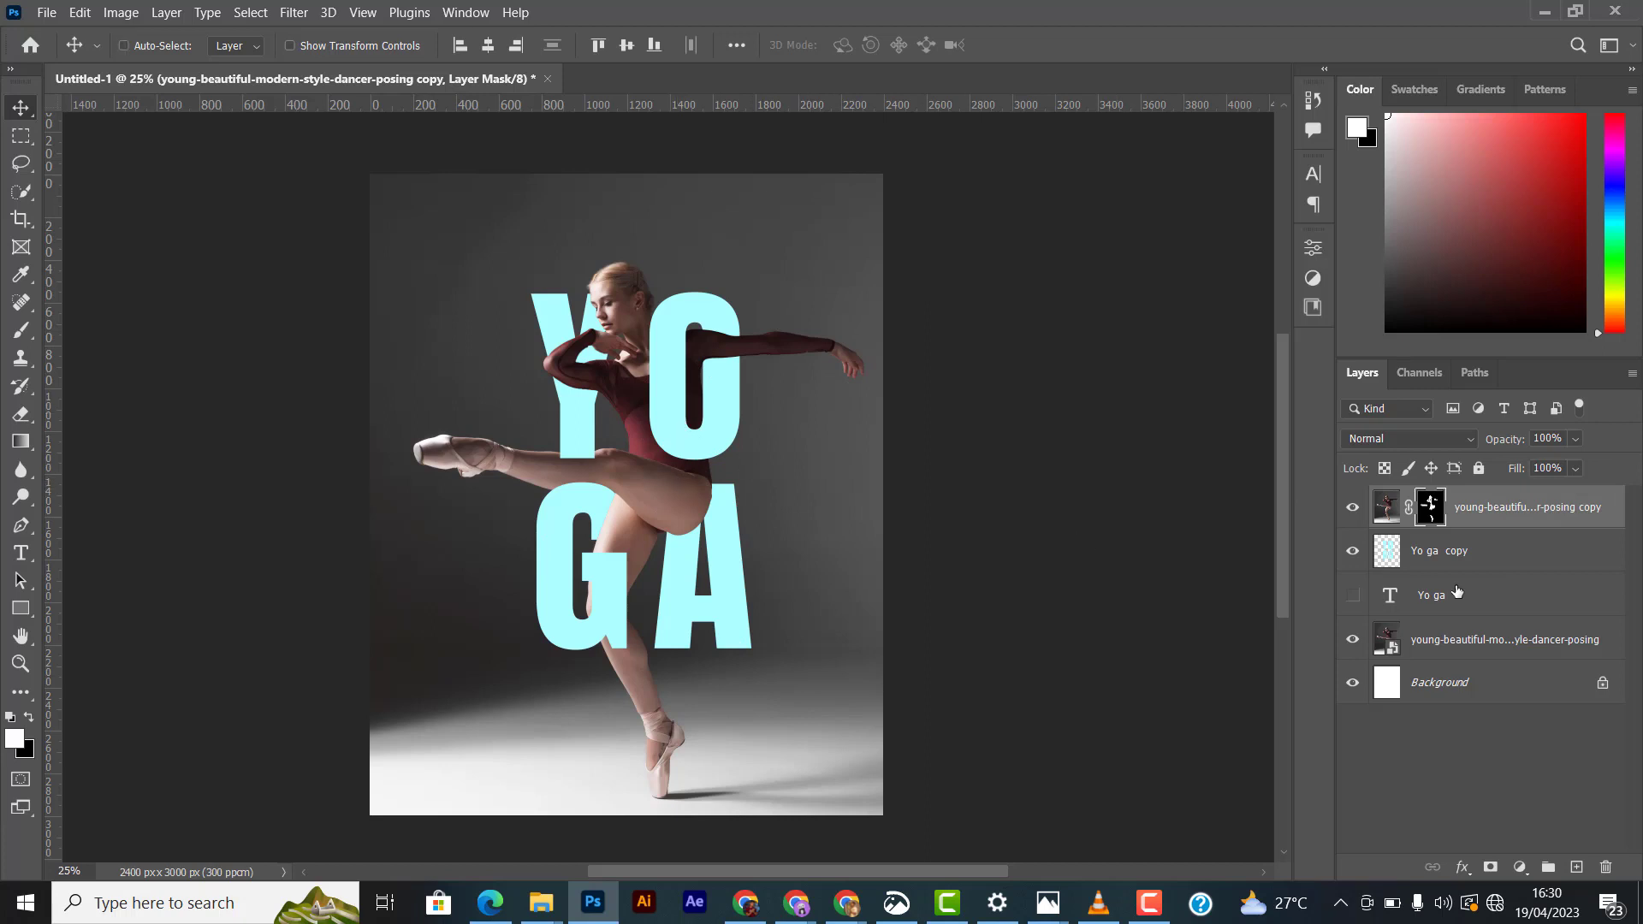
Step: Create a new layer above the dancer copy and choose the Blue_27 preset from the Blues set for the Gradient tool
key("ctrl+shift+n")
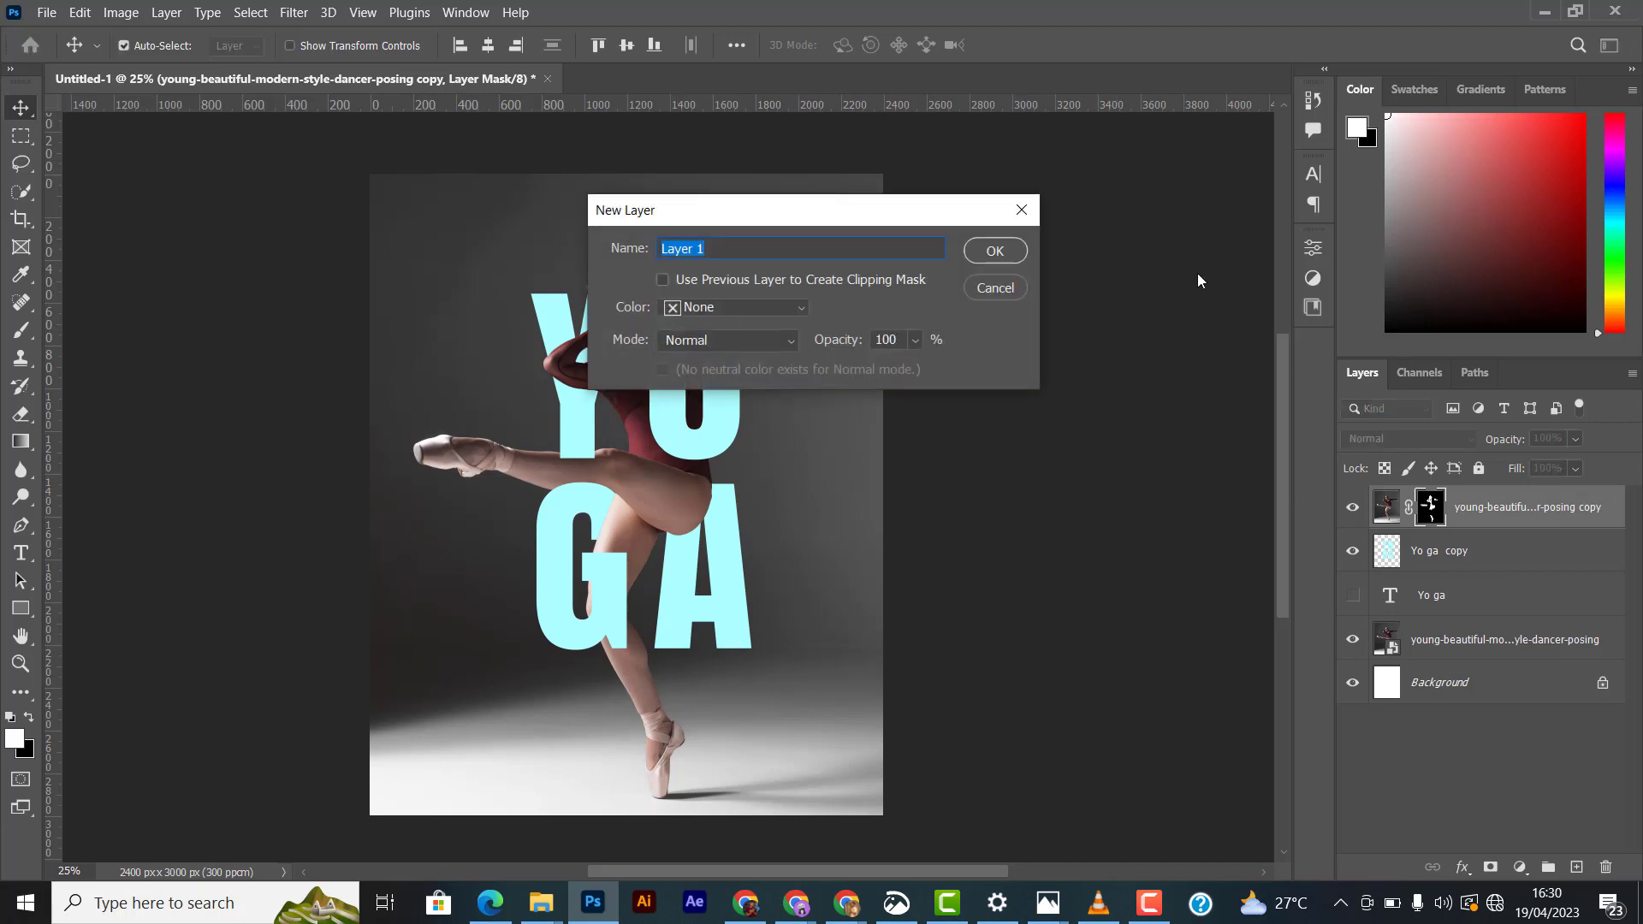
left_click(1013, 265)
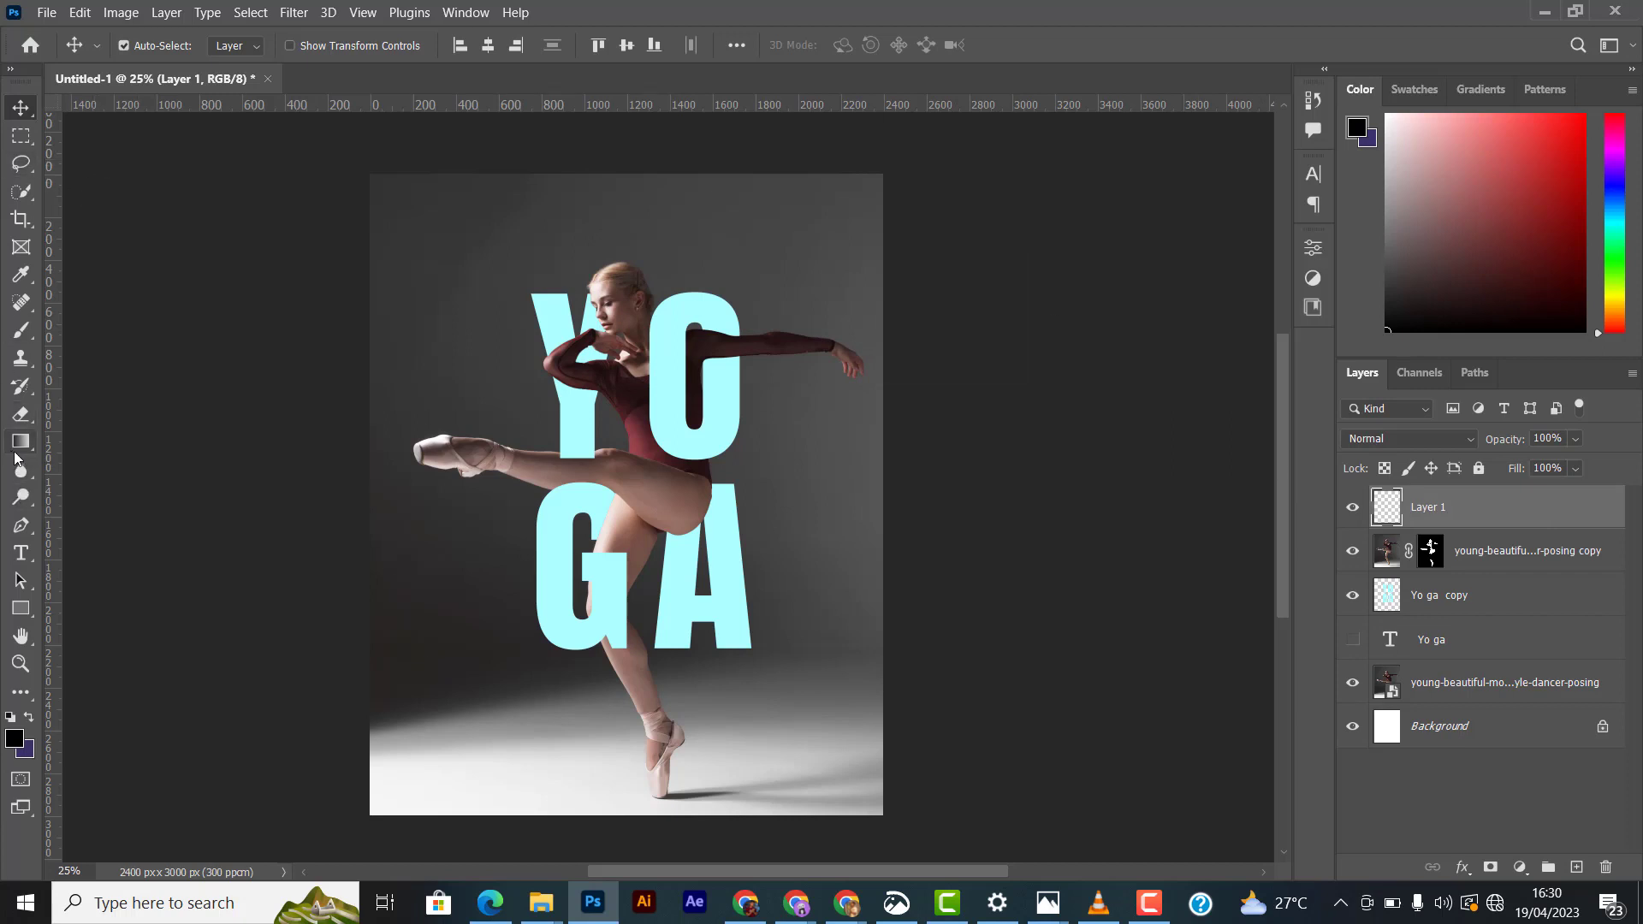
left_click(21, 442)
left_click(198, 48)
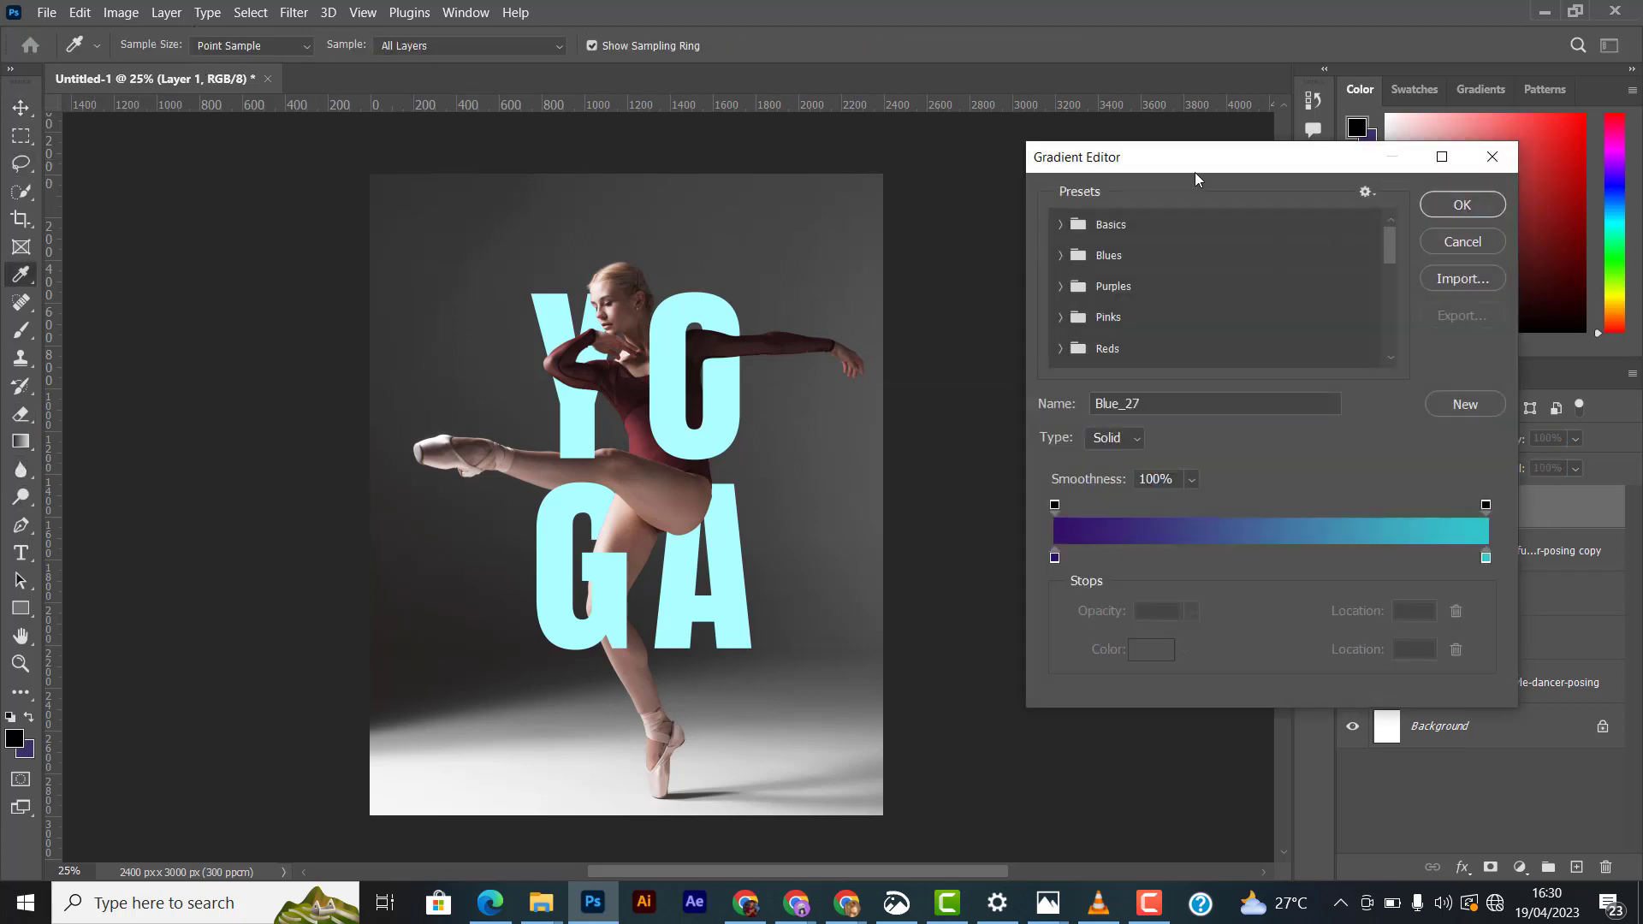
left_click(1061, 255)
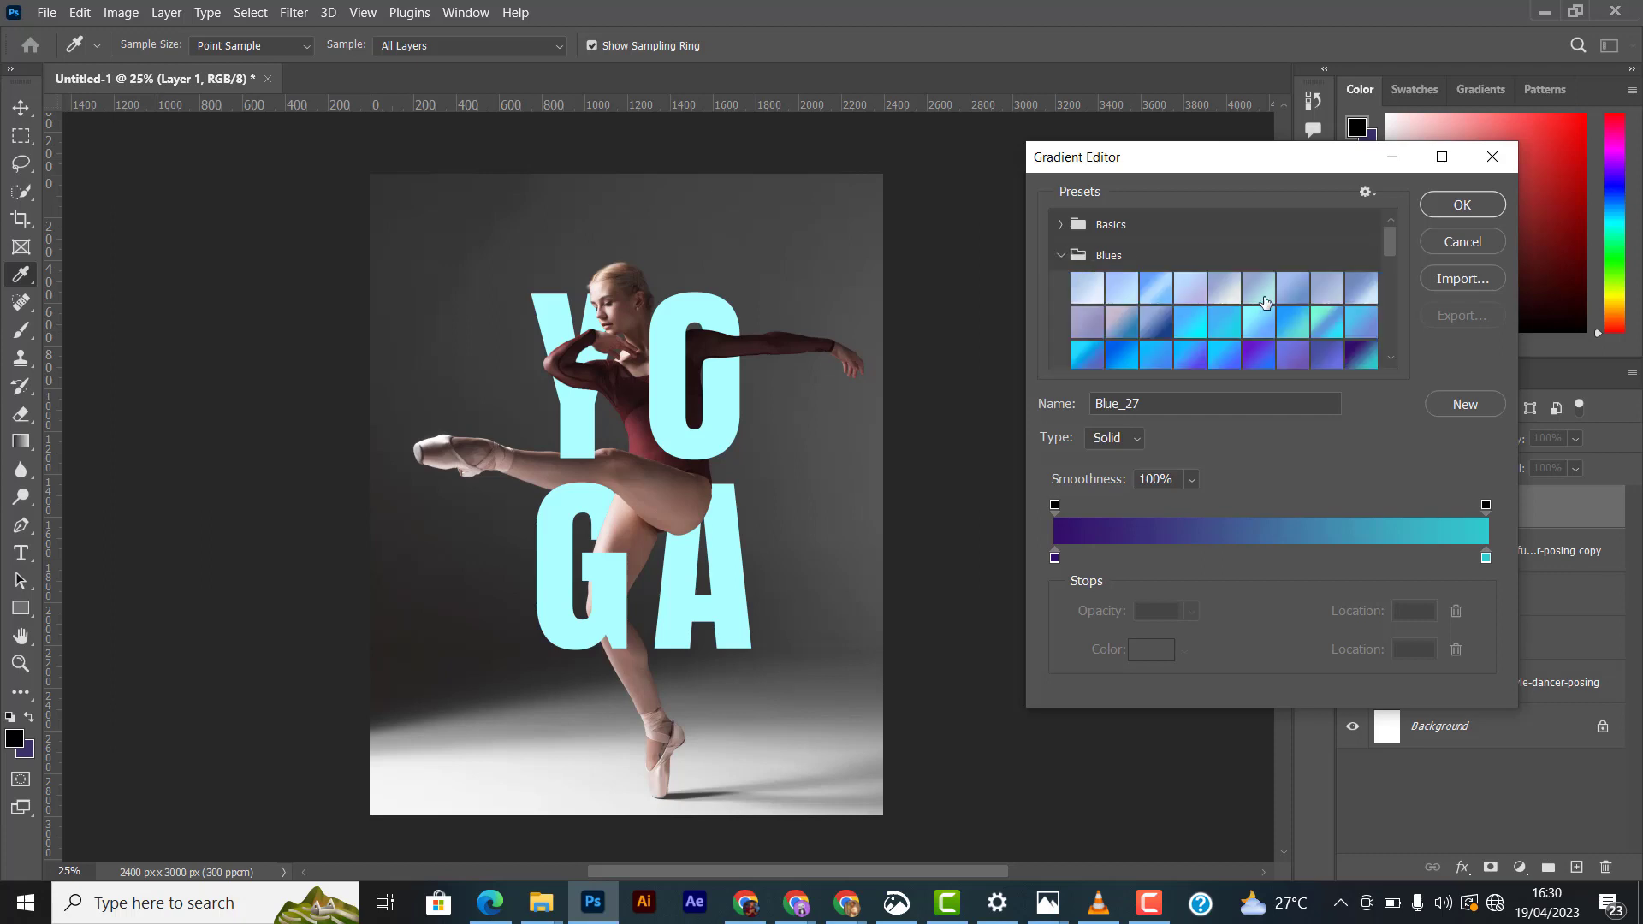
scroll(1249, 315, "down", 2)
left_click(1262, 227)
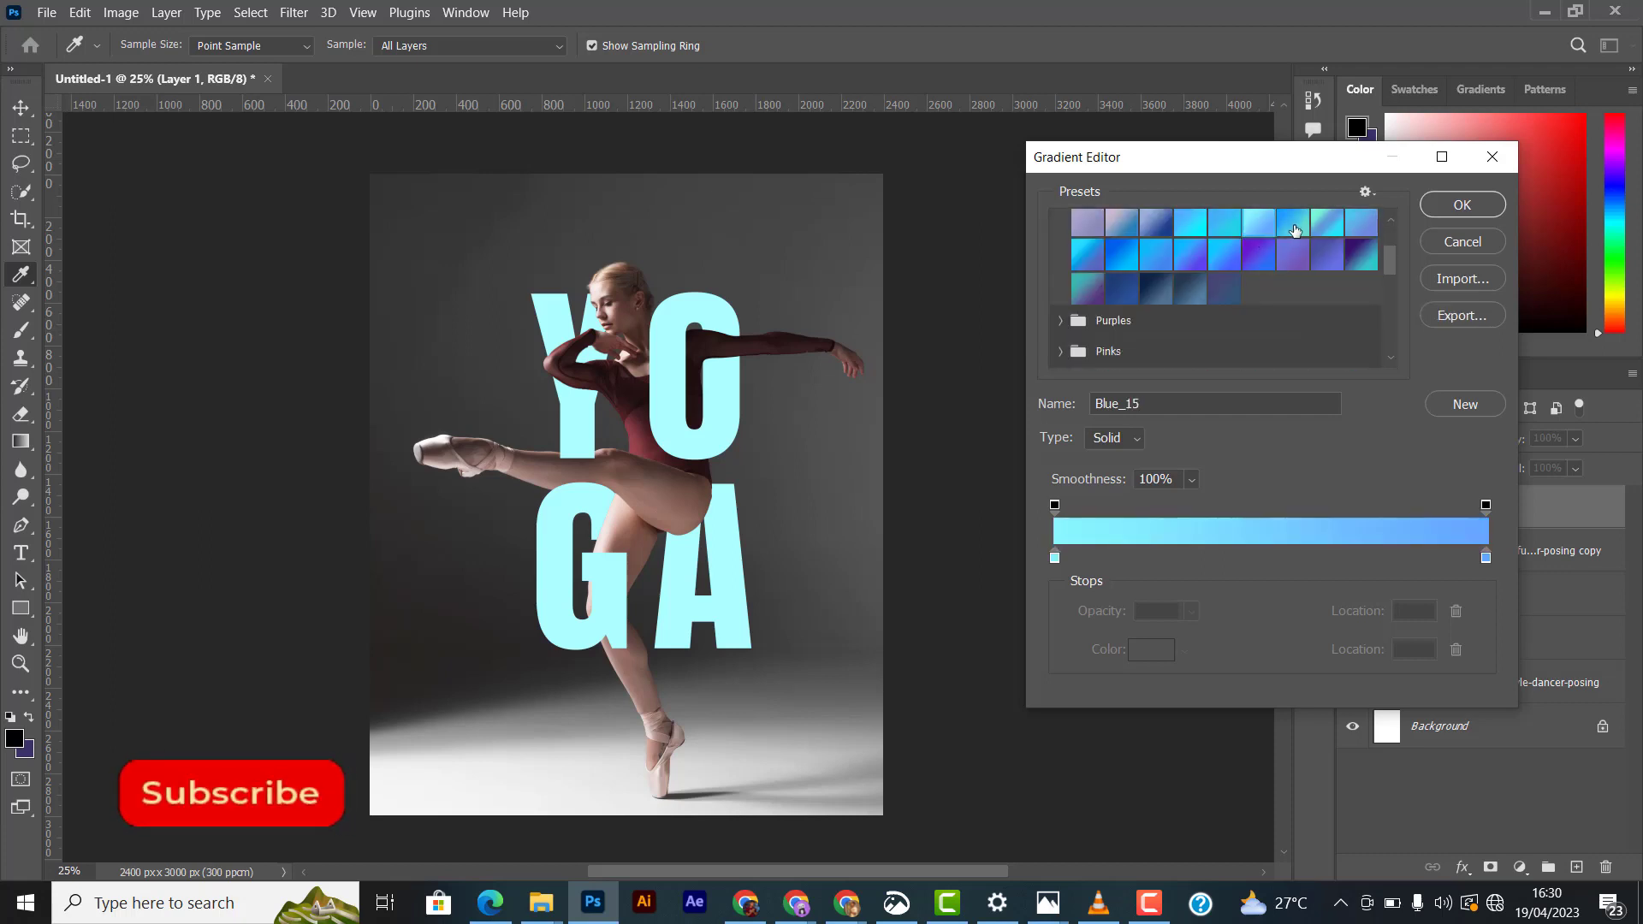
left_click(1327, 230)
left_click(1293, 224)
left_click(1327, 254)
left_click(1362, 255)
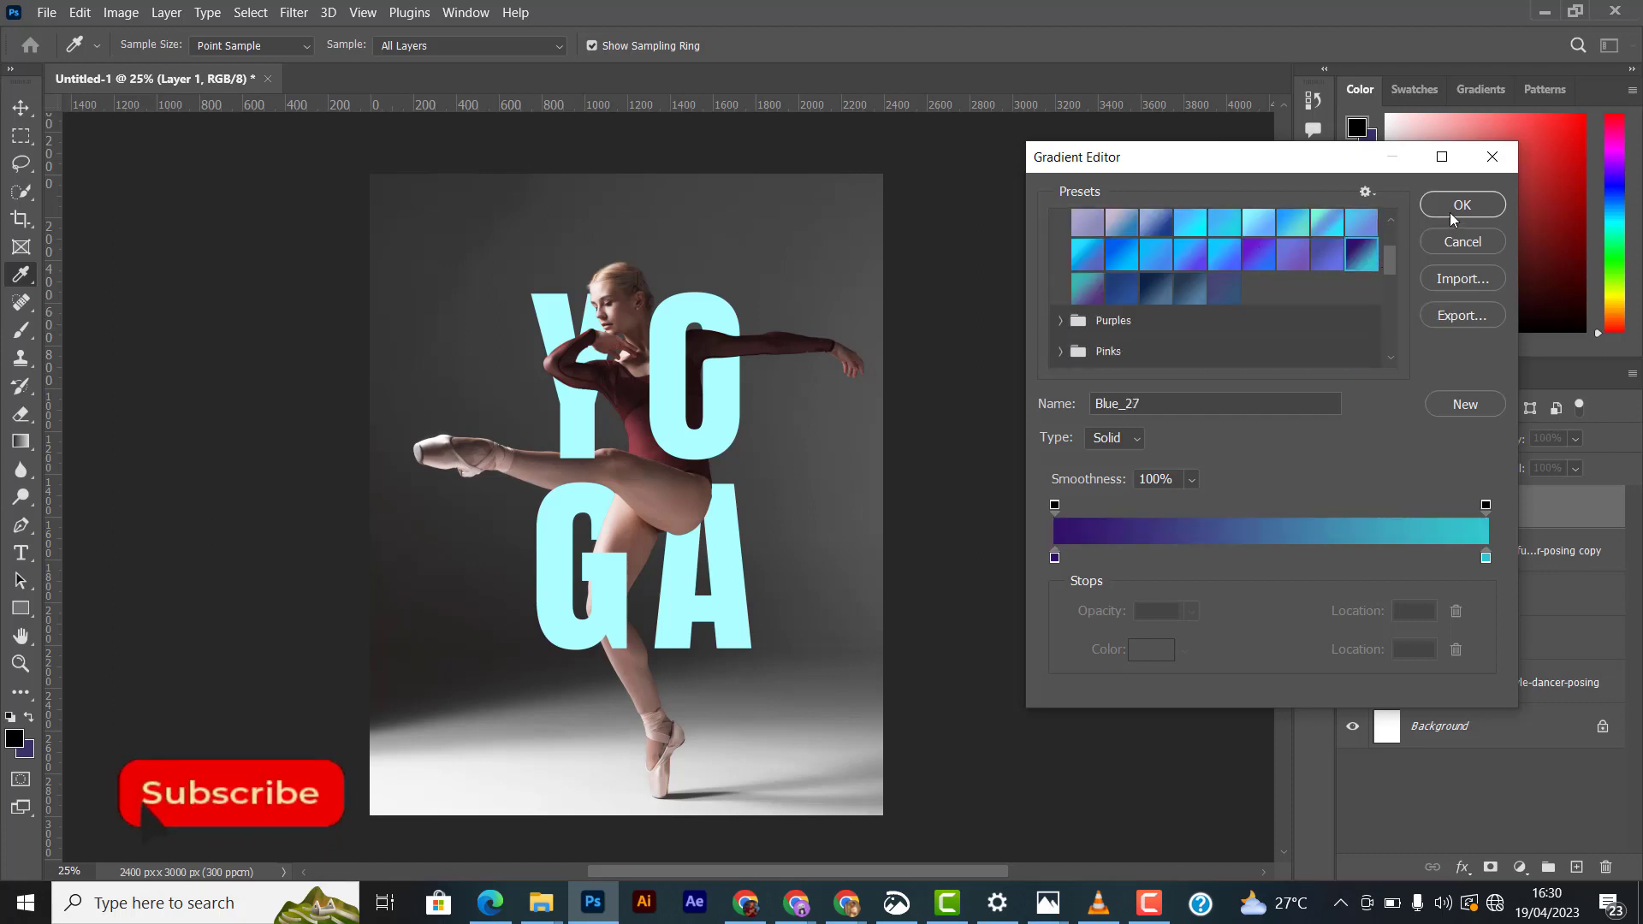
left_click(1462, 205)
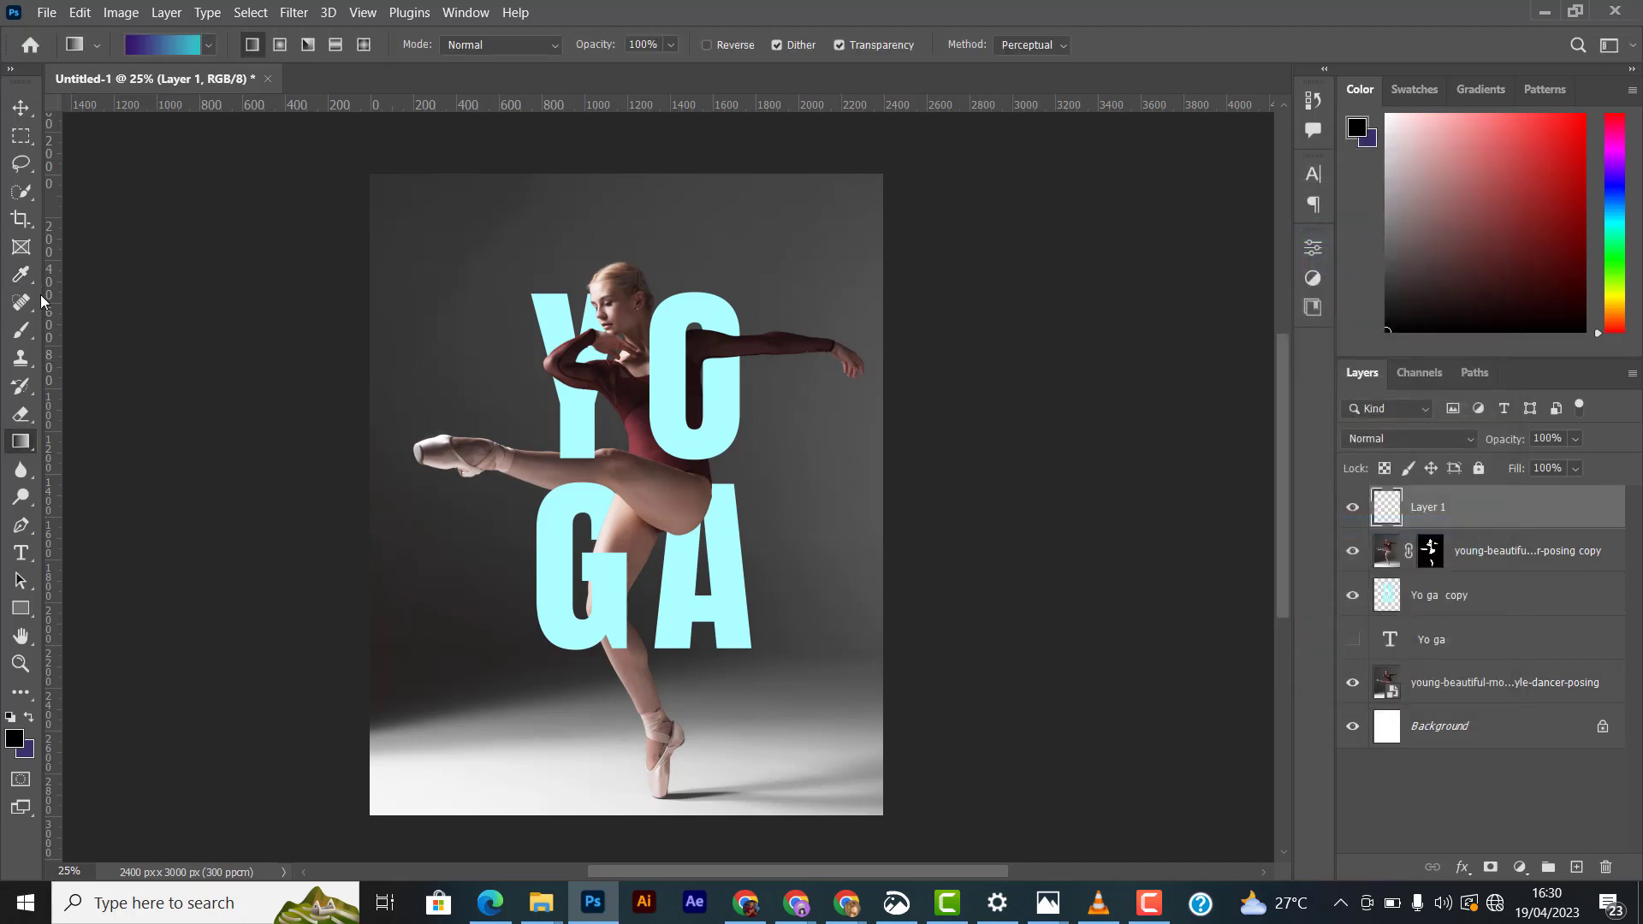
Step: Fill the new layer with a linear gradient running diagonally from lower left to upper right, and set its blend mode to Linear Light
left_click_drag(400, 660, 927, 197)
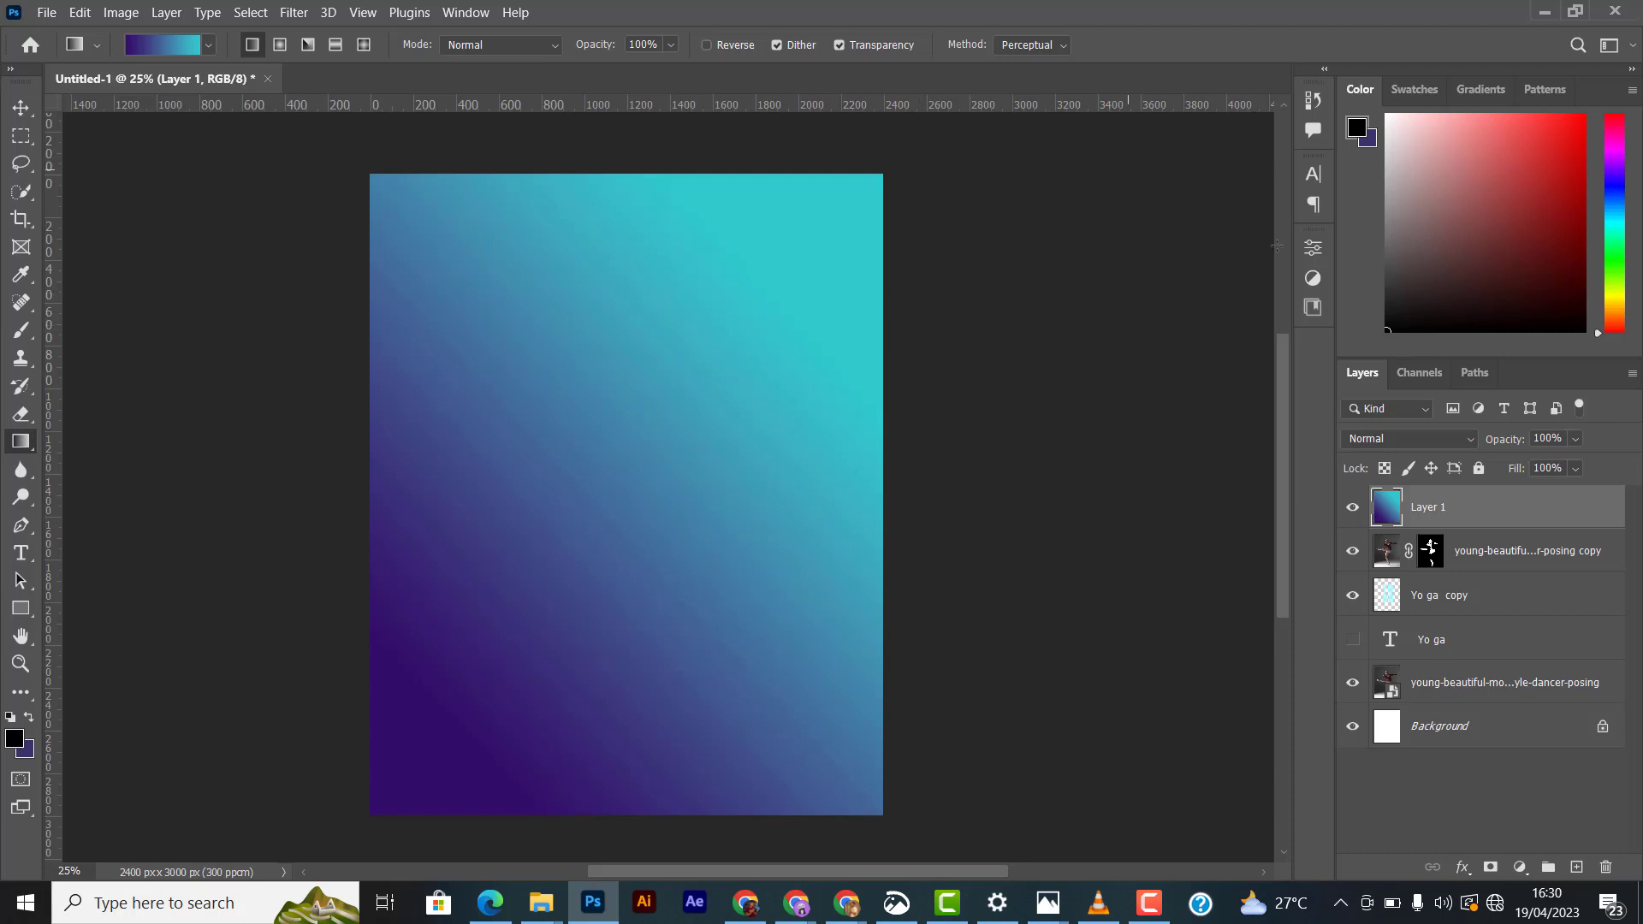
left_click(20, 107)
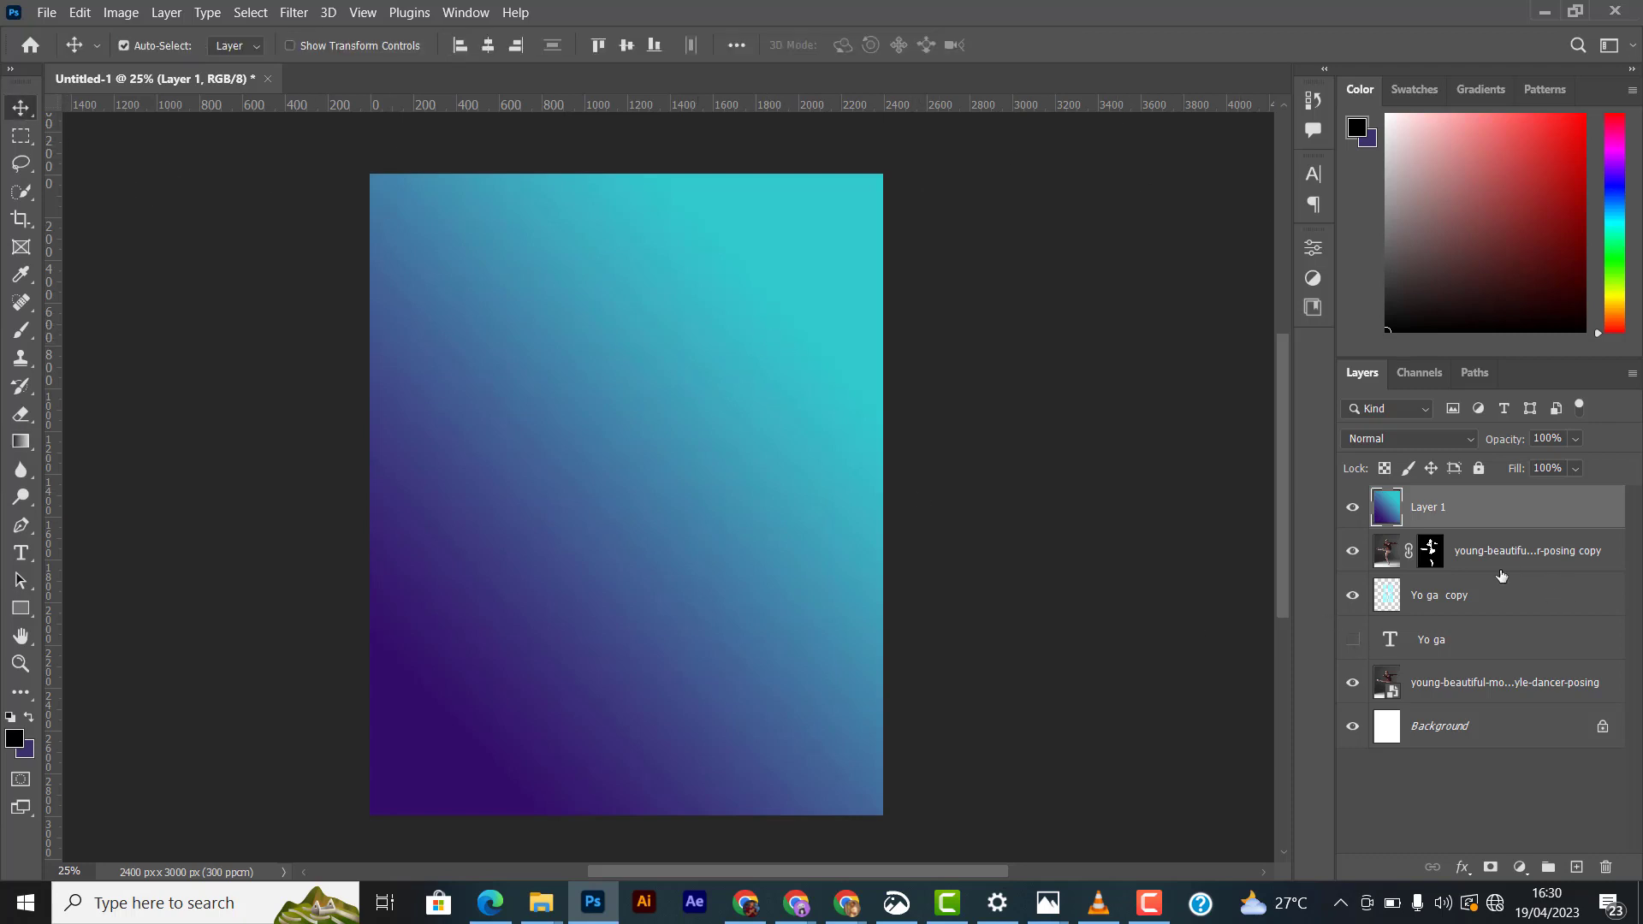
left_click(1426, 436)
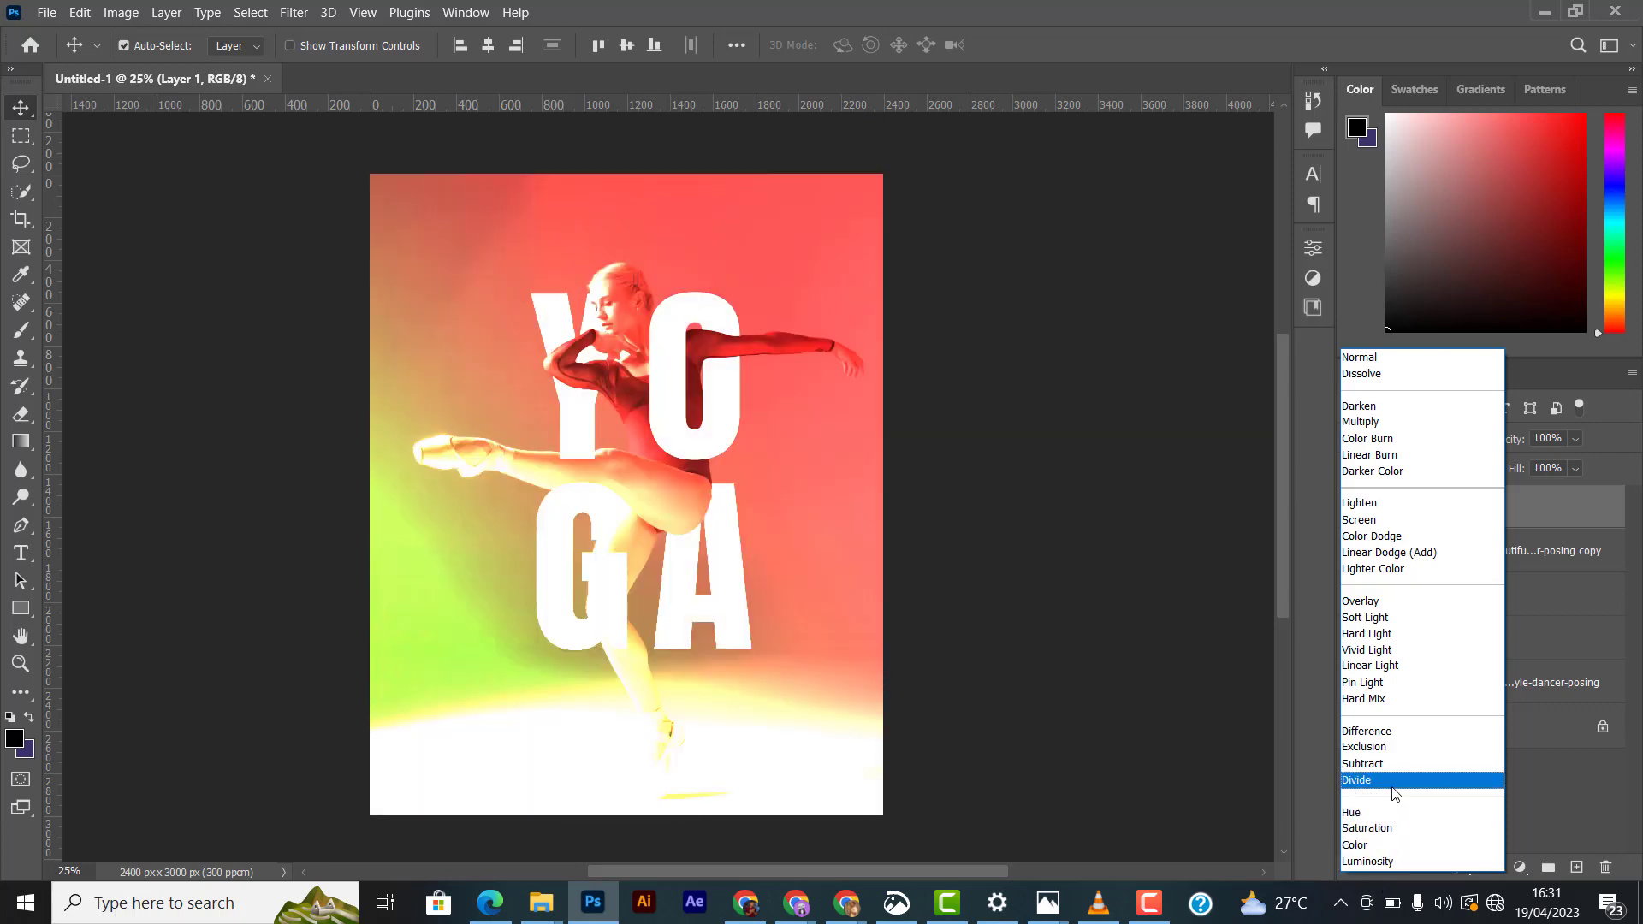
left_click(1395, 666)
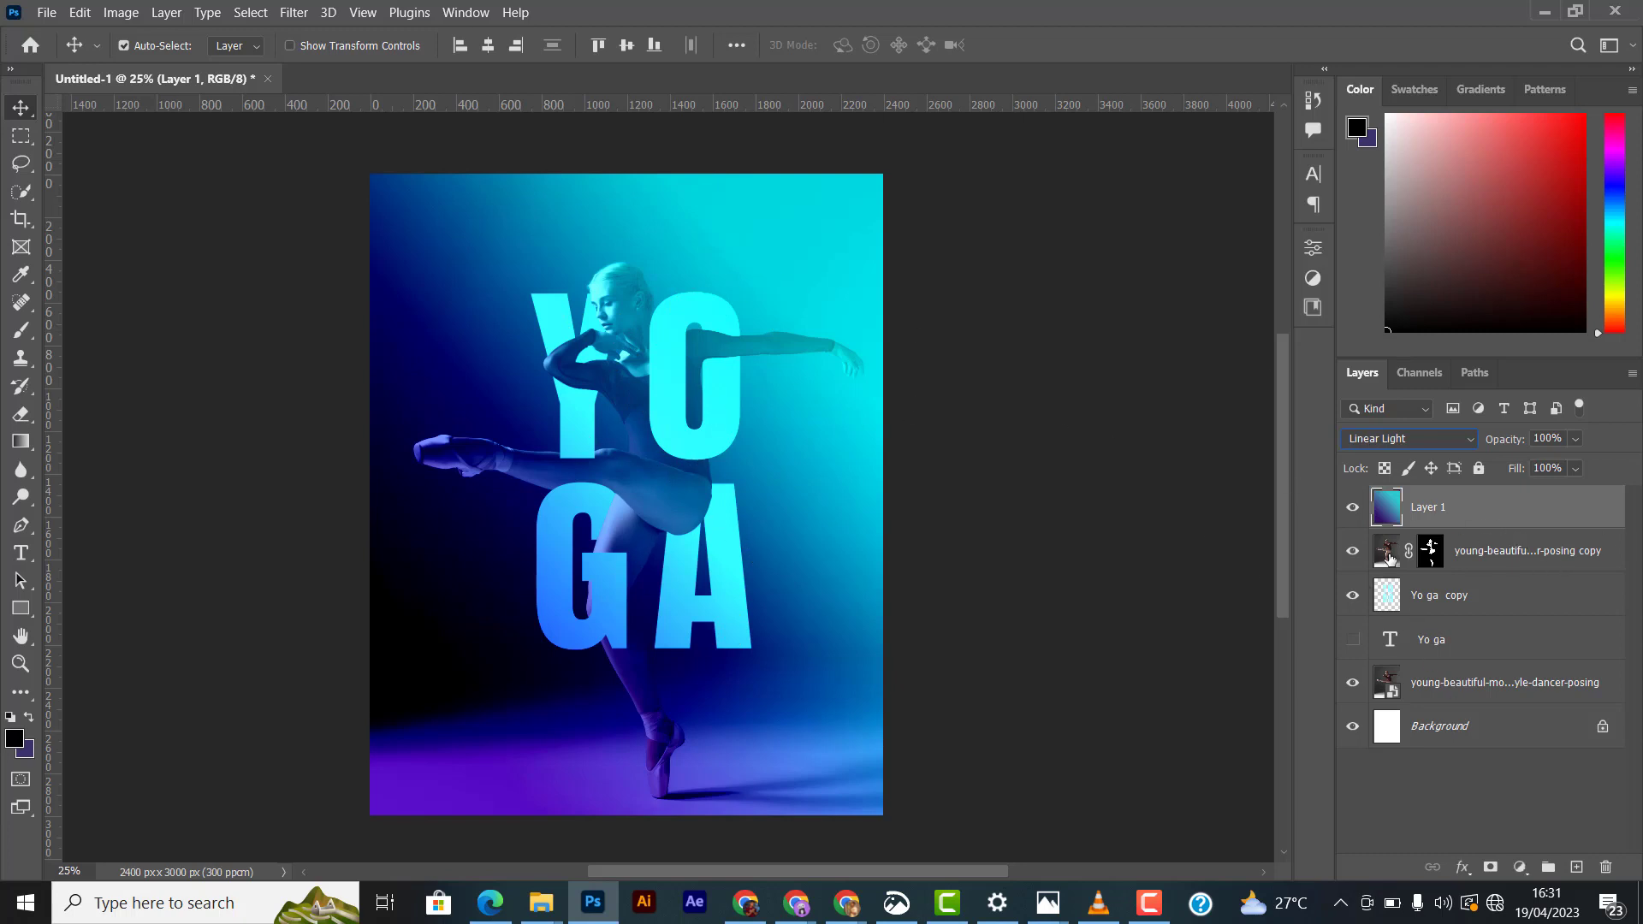
Step: Make the original Yo ga text layer visible and set its fill to 0%
left_click(1374, 639)
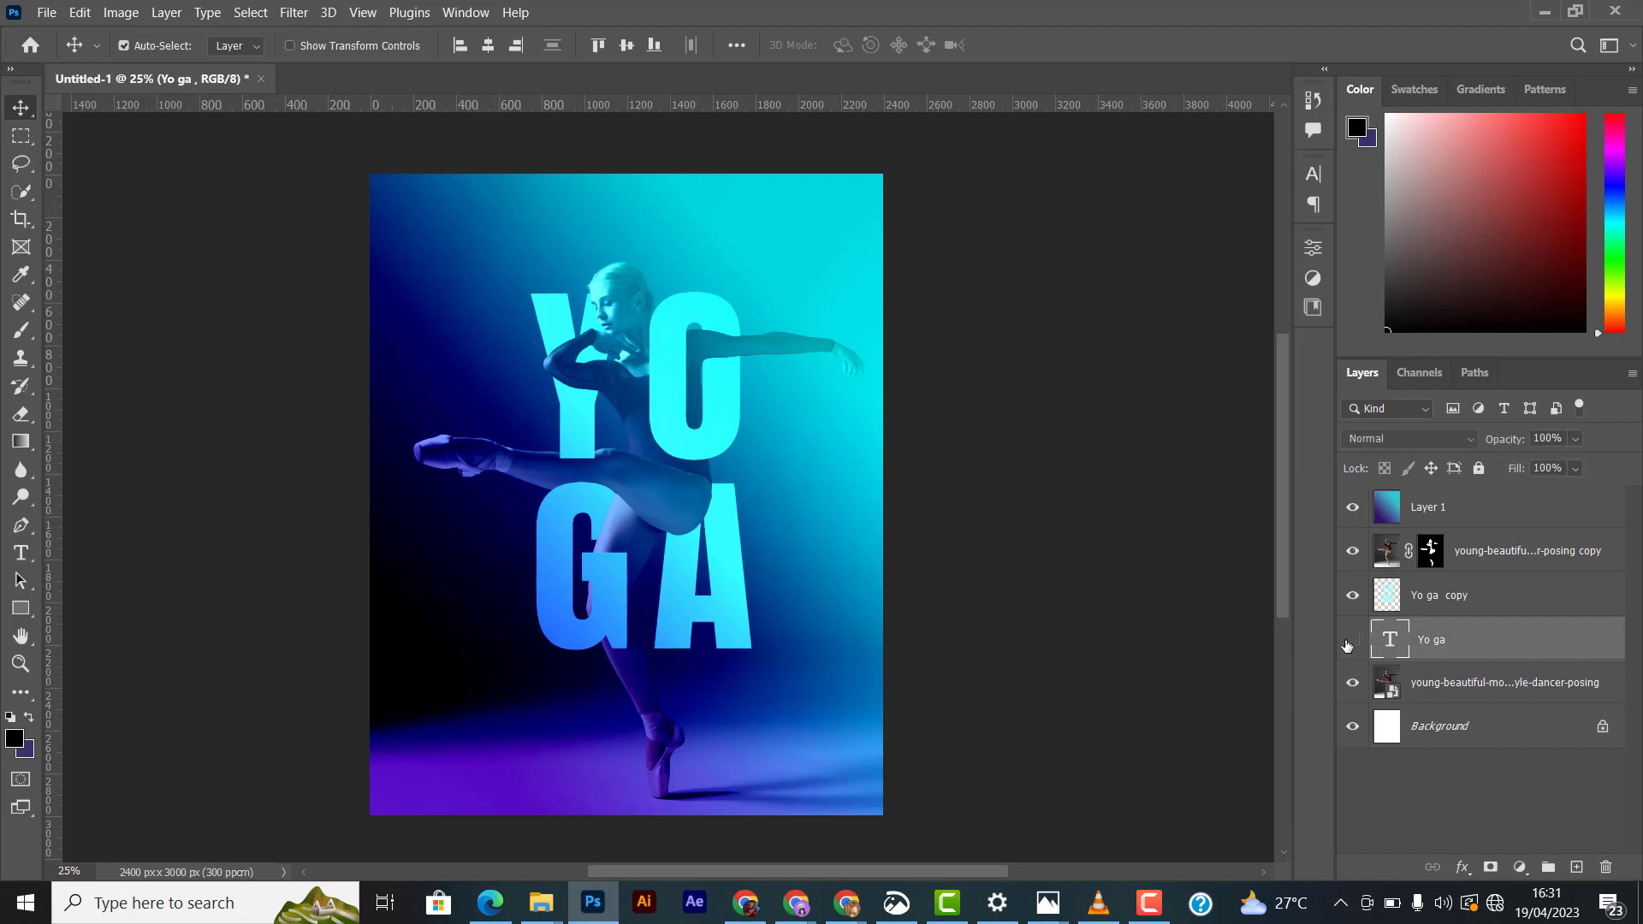
left_click(1573, 469)
left_click(1516, 602)
left_click(1528, 611)
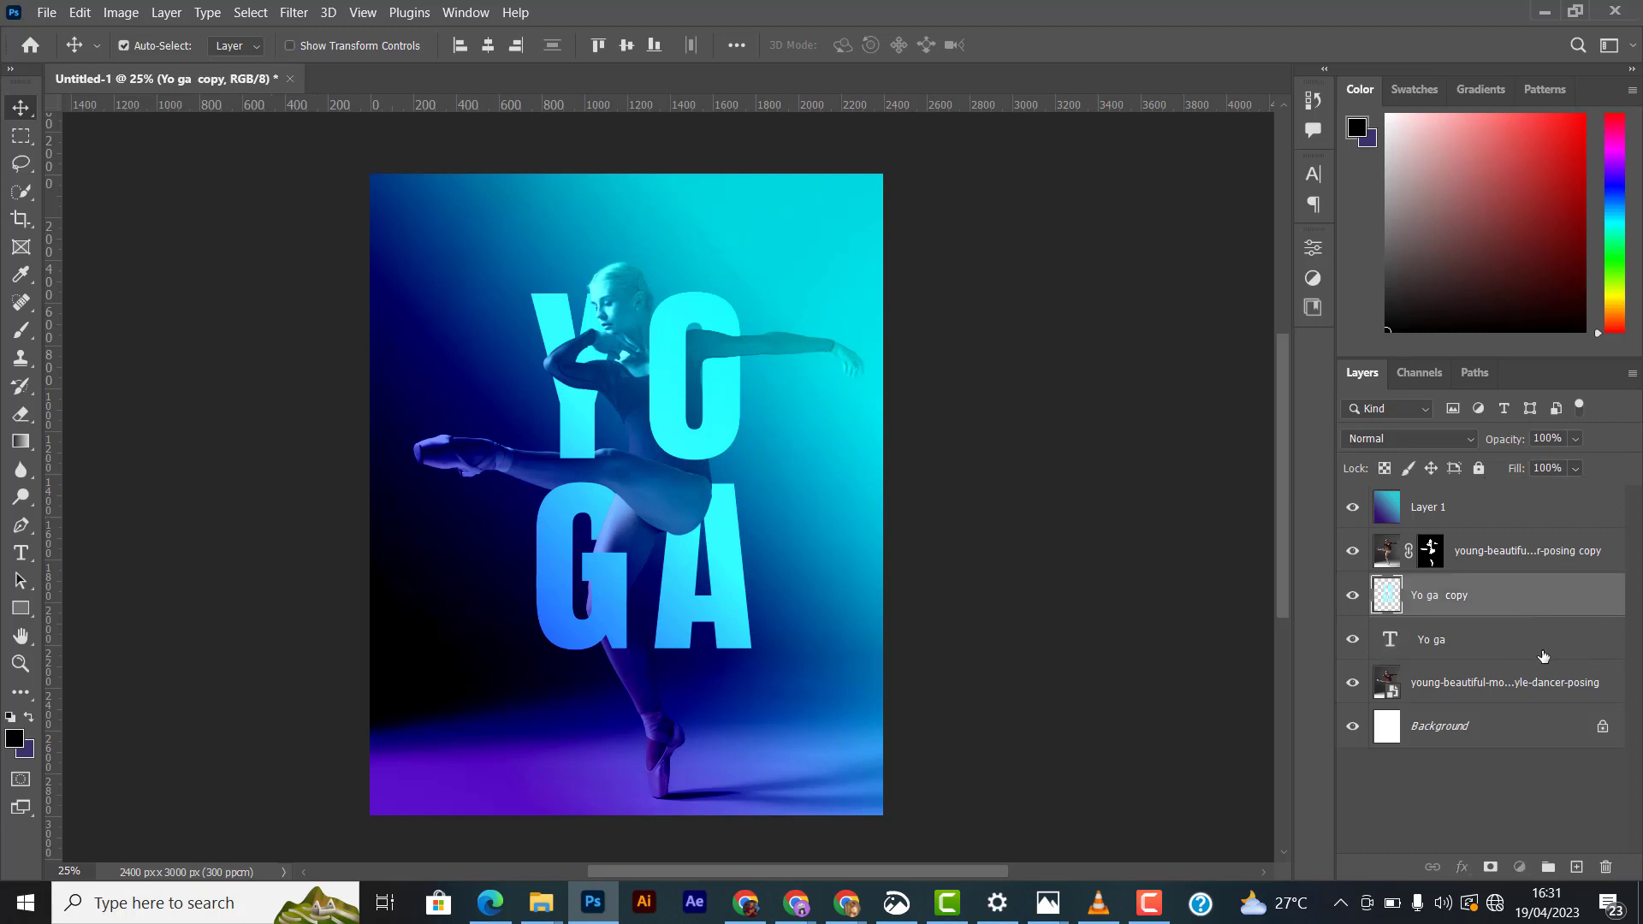
left_click(1470, 656)
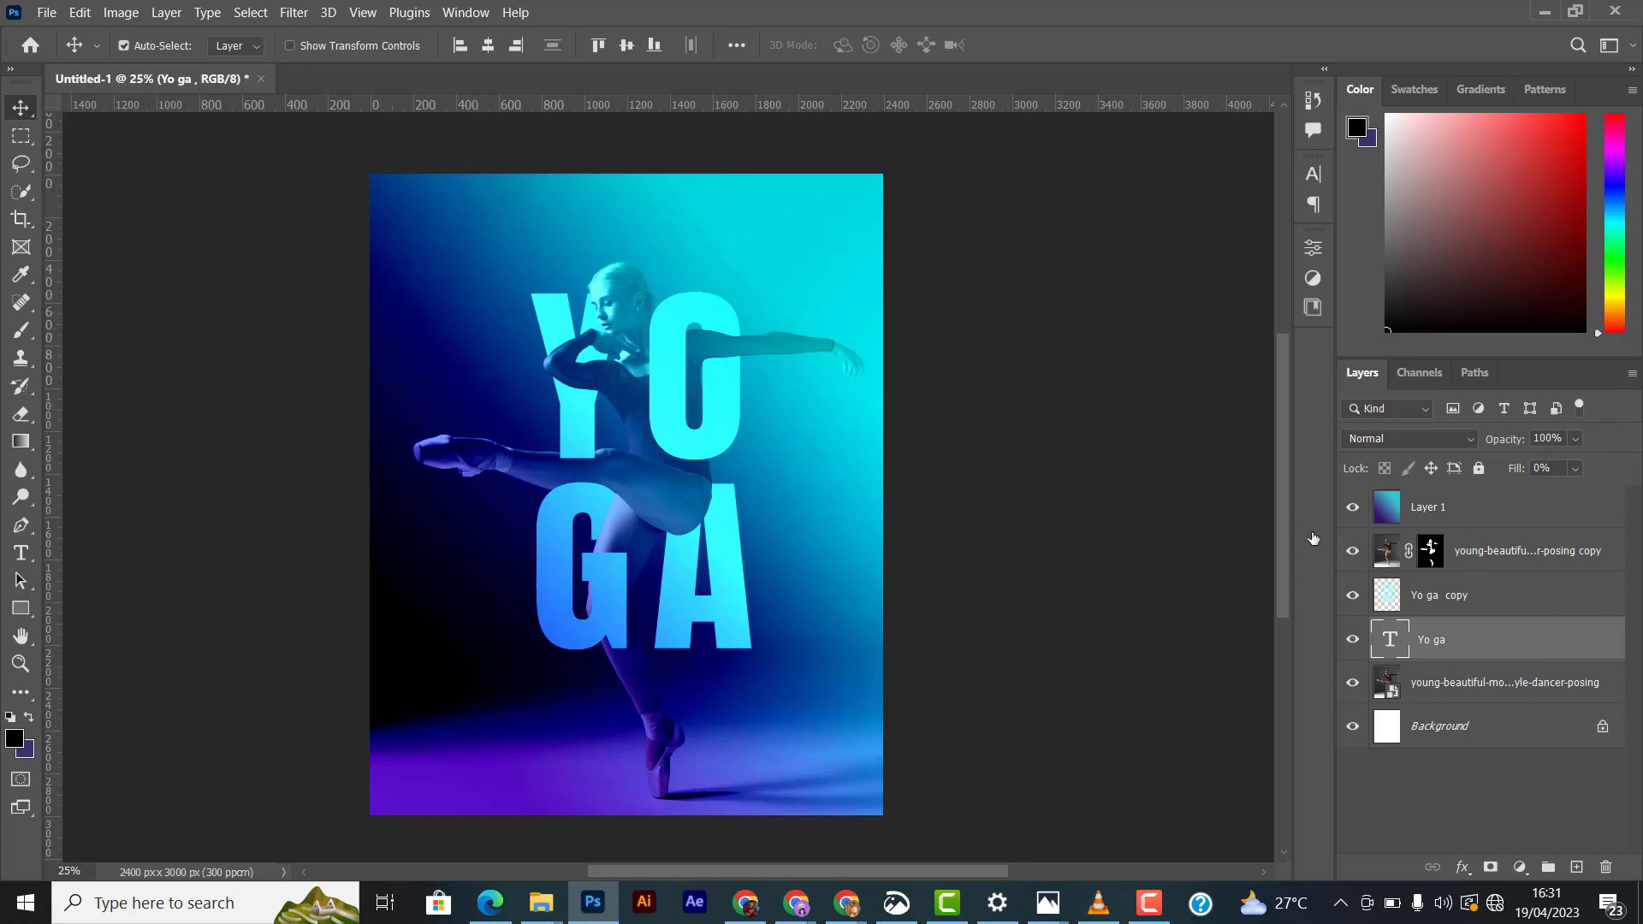
Step: Add a 3 px outside stroke to the Yo ga text layer, using bright cyan sampled from the poster
left_click_drag(995, 152, 1199, 144)
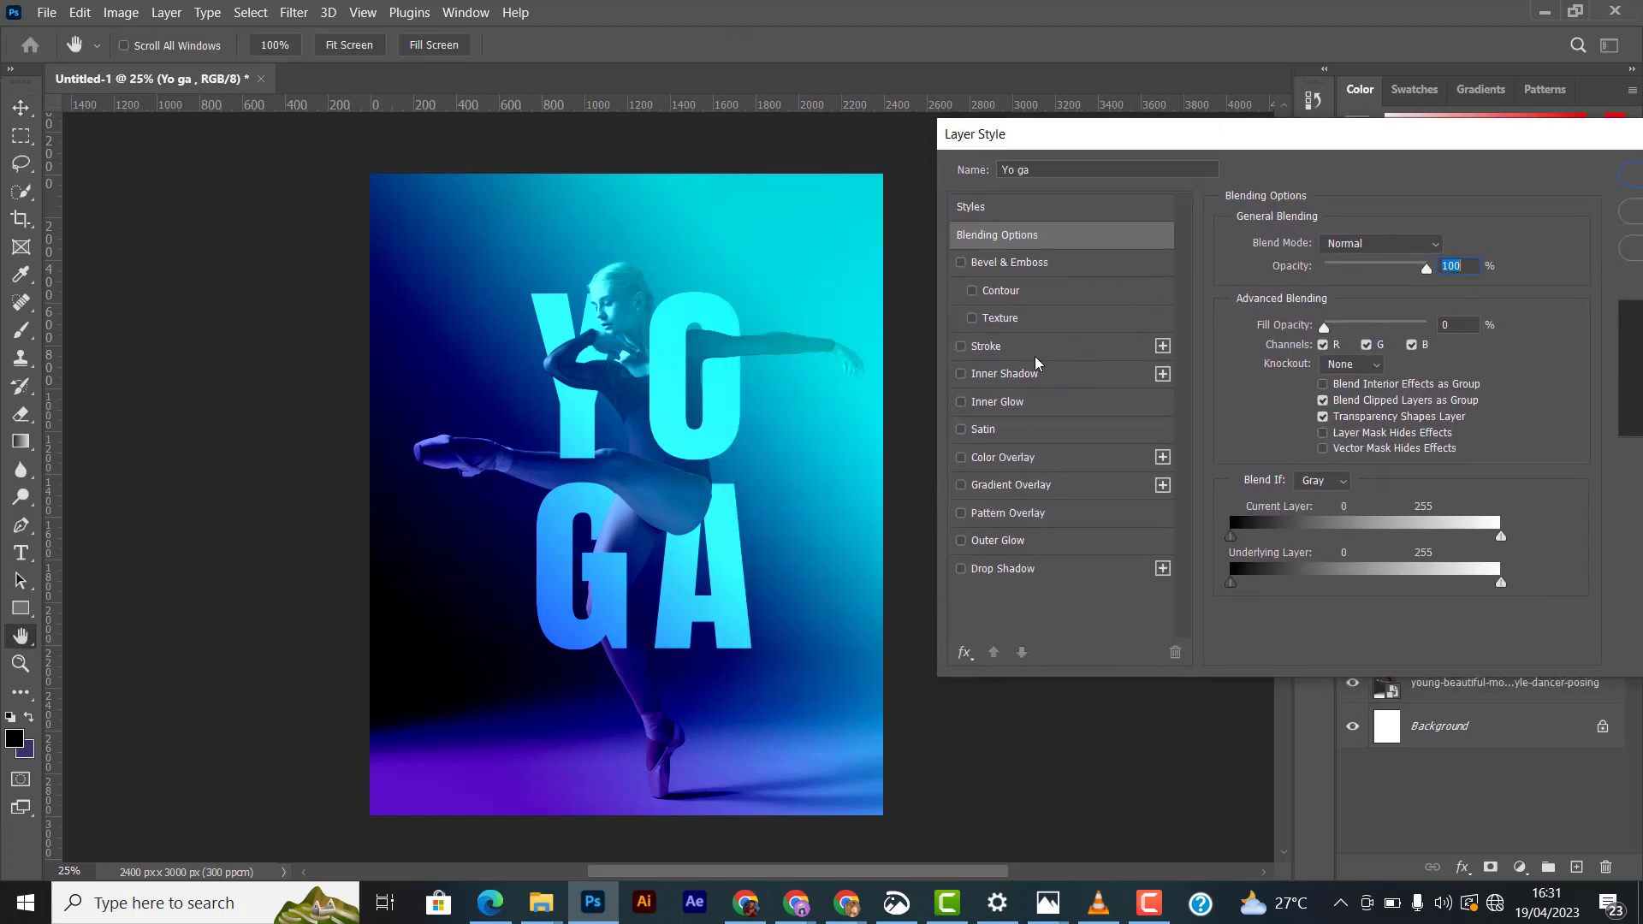
left_click(1034, 349)
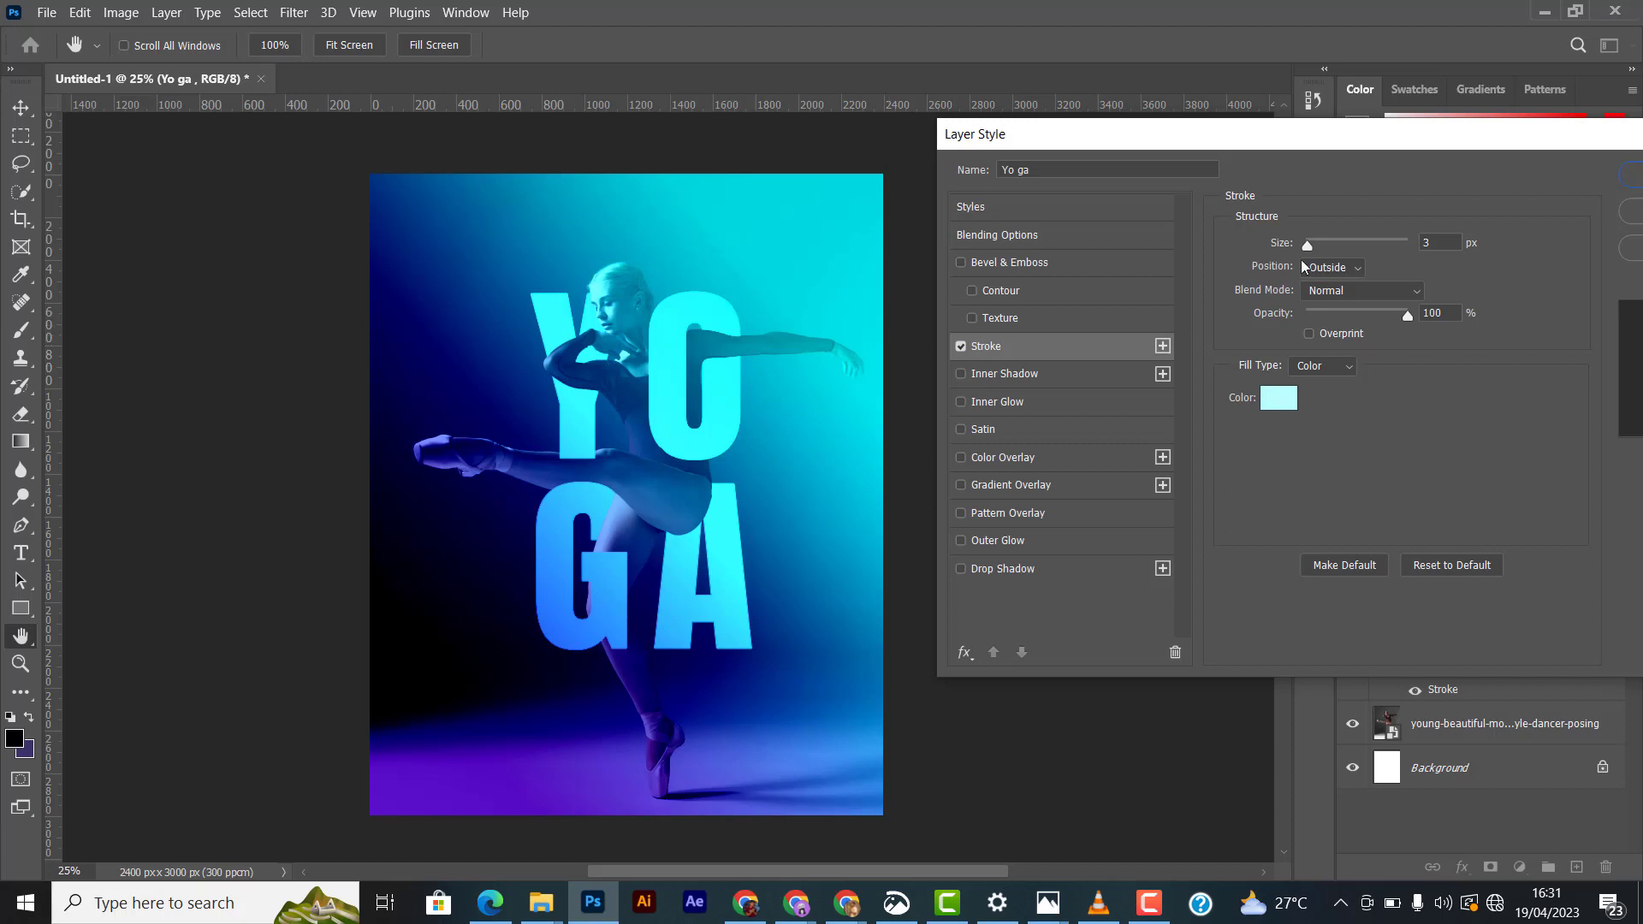
left_click(1278, 397)
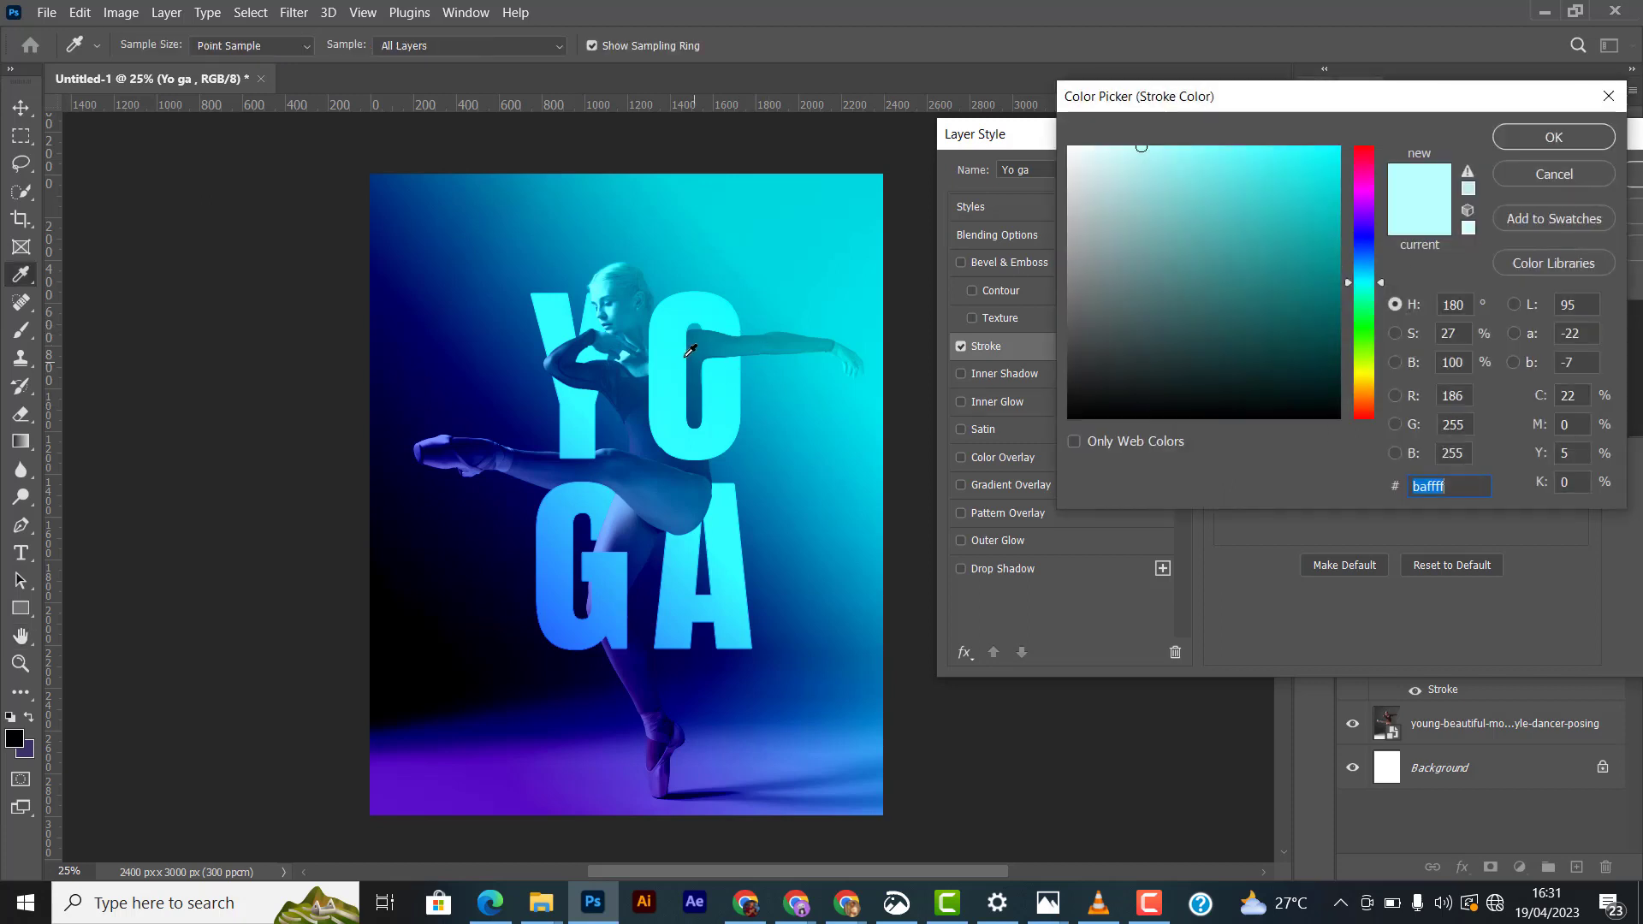
left_click(794, 210)
left_click(1532, 143)
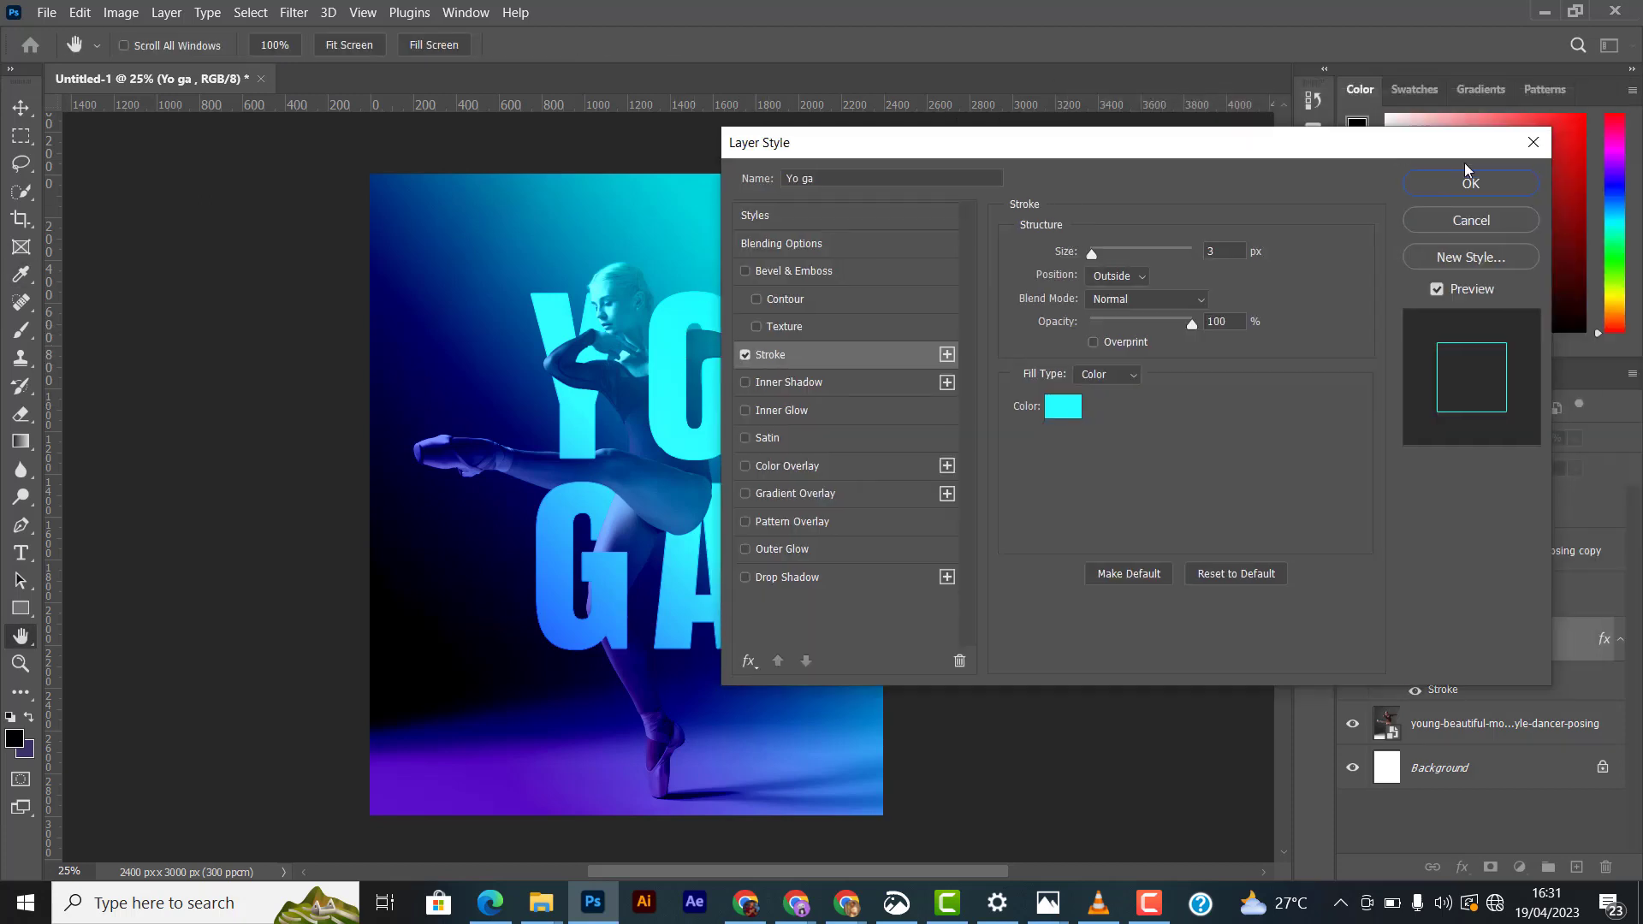
left_click(1485, 161)
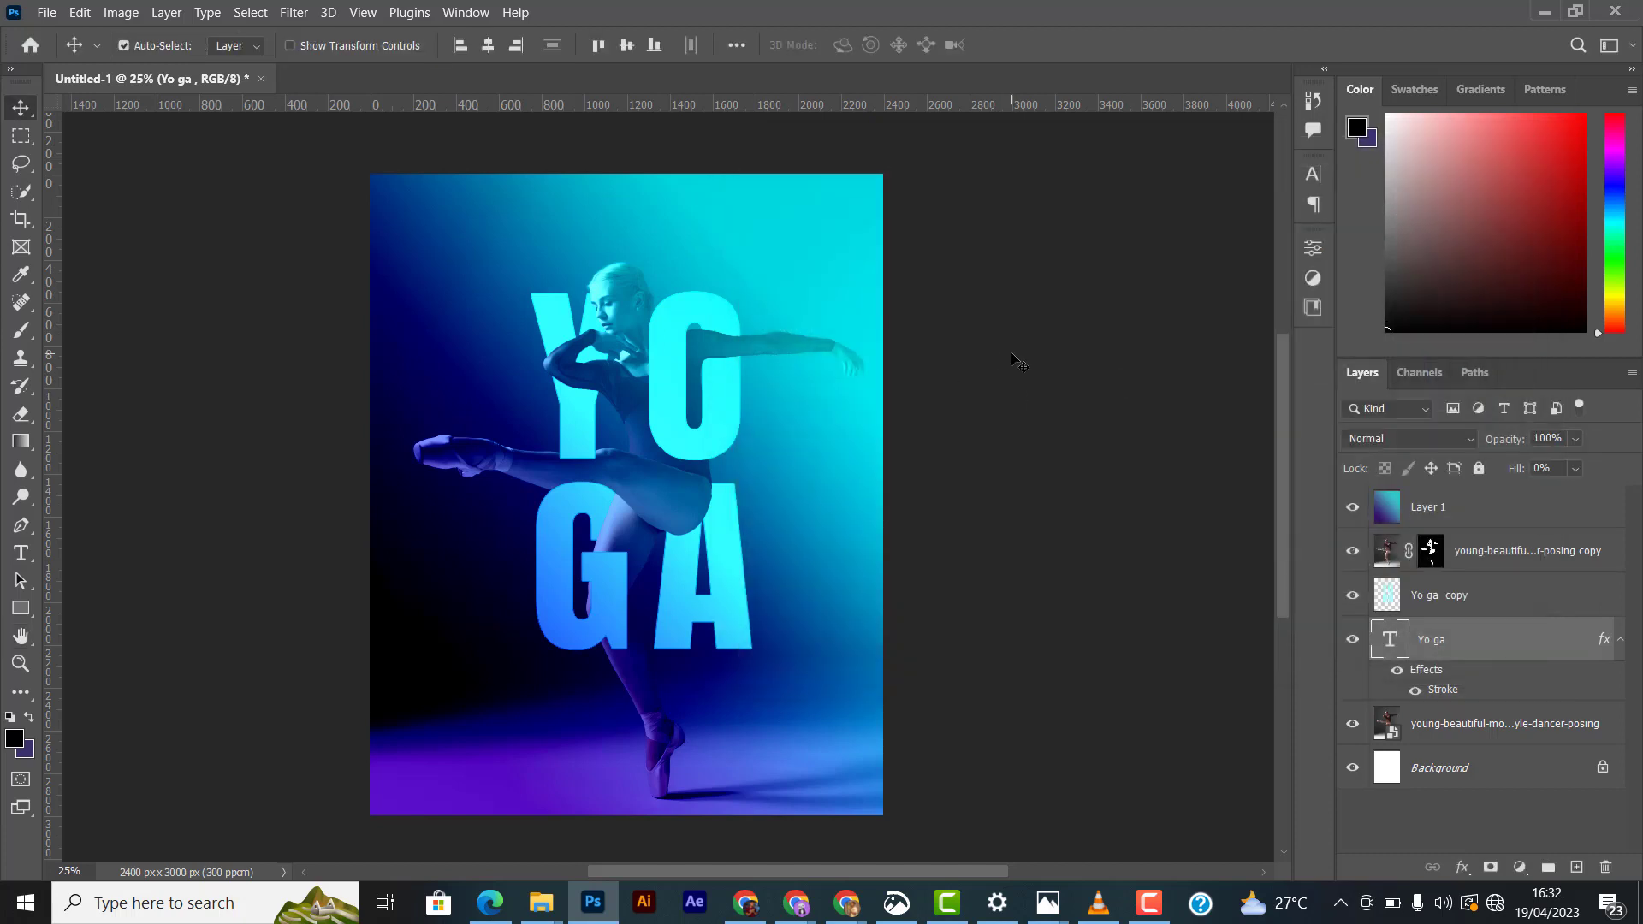
Step: Offset the outlined Yo ga text slightly from the solid letters, placing its centre at X 1473 px, Y 1500 px
key("ctrl+t")
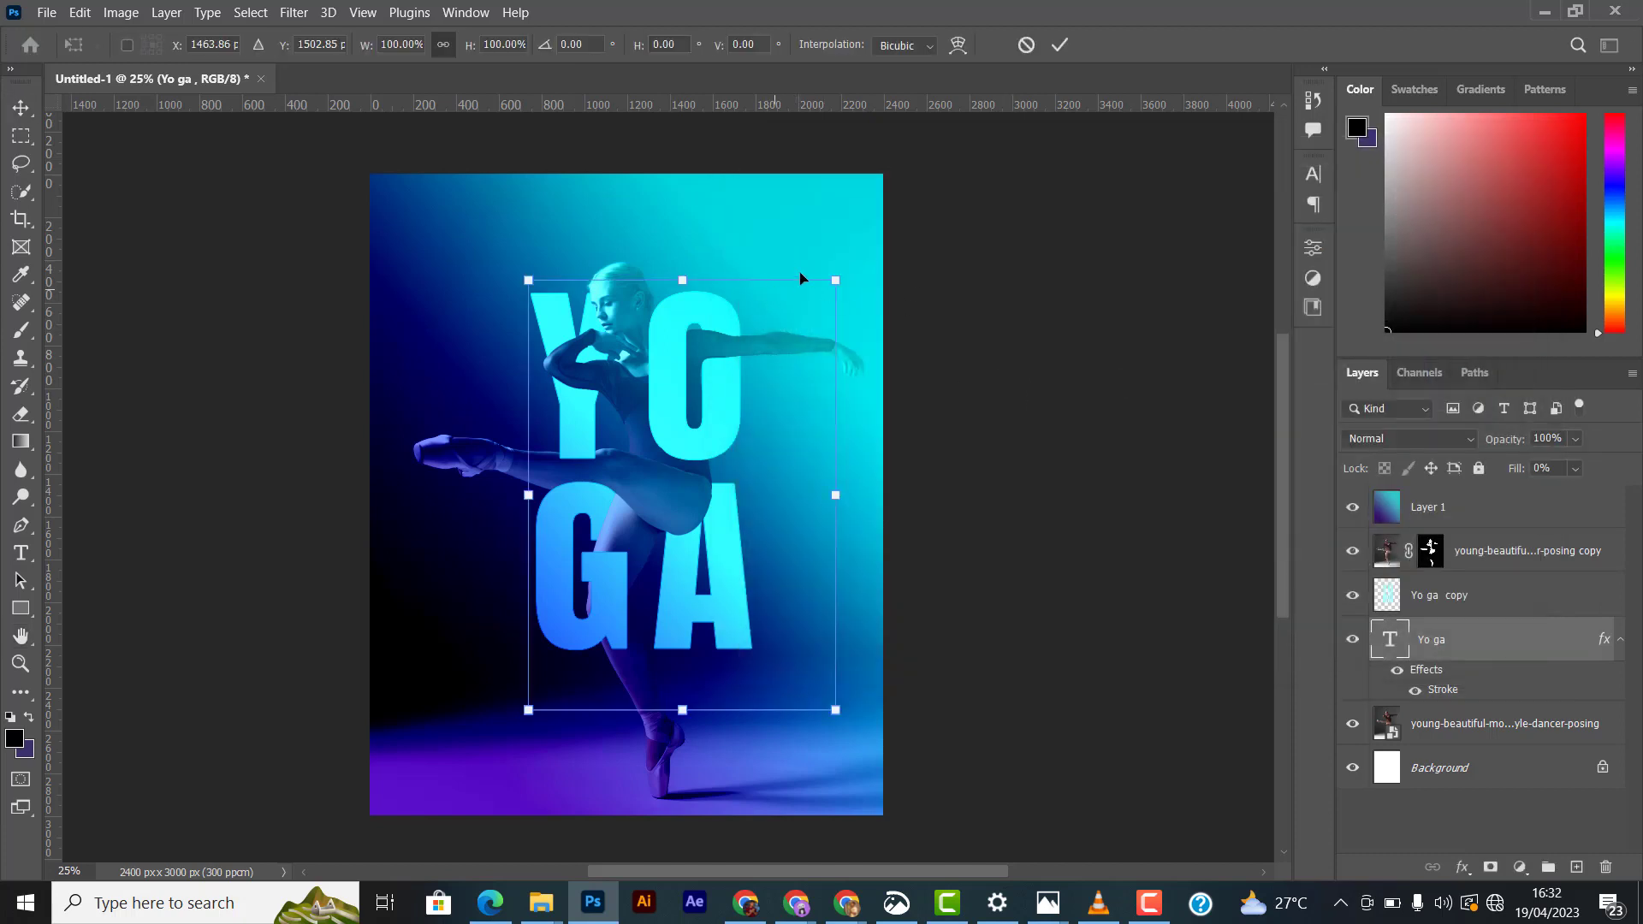
left_click_drag(800, 278, 575, 196)
left_click_drag(481, 306, 730, 548)
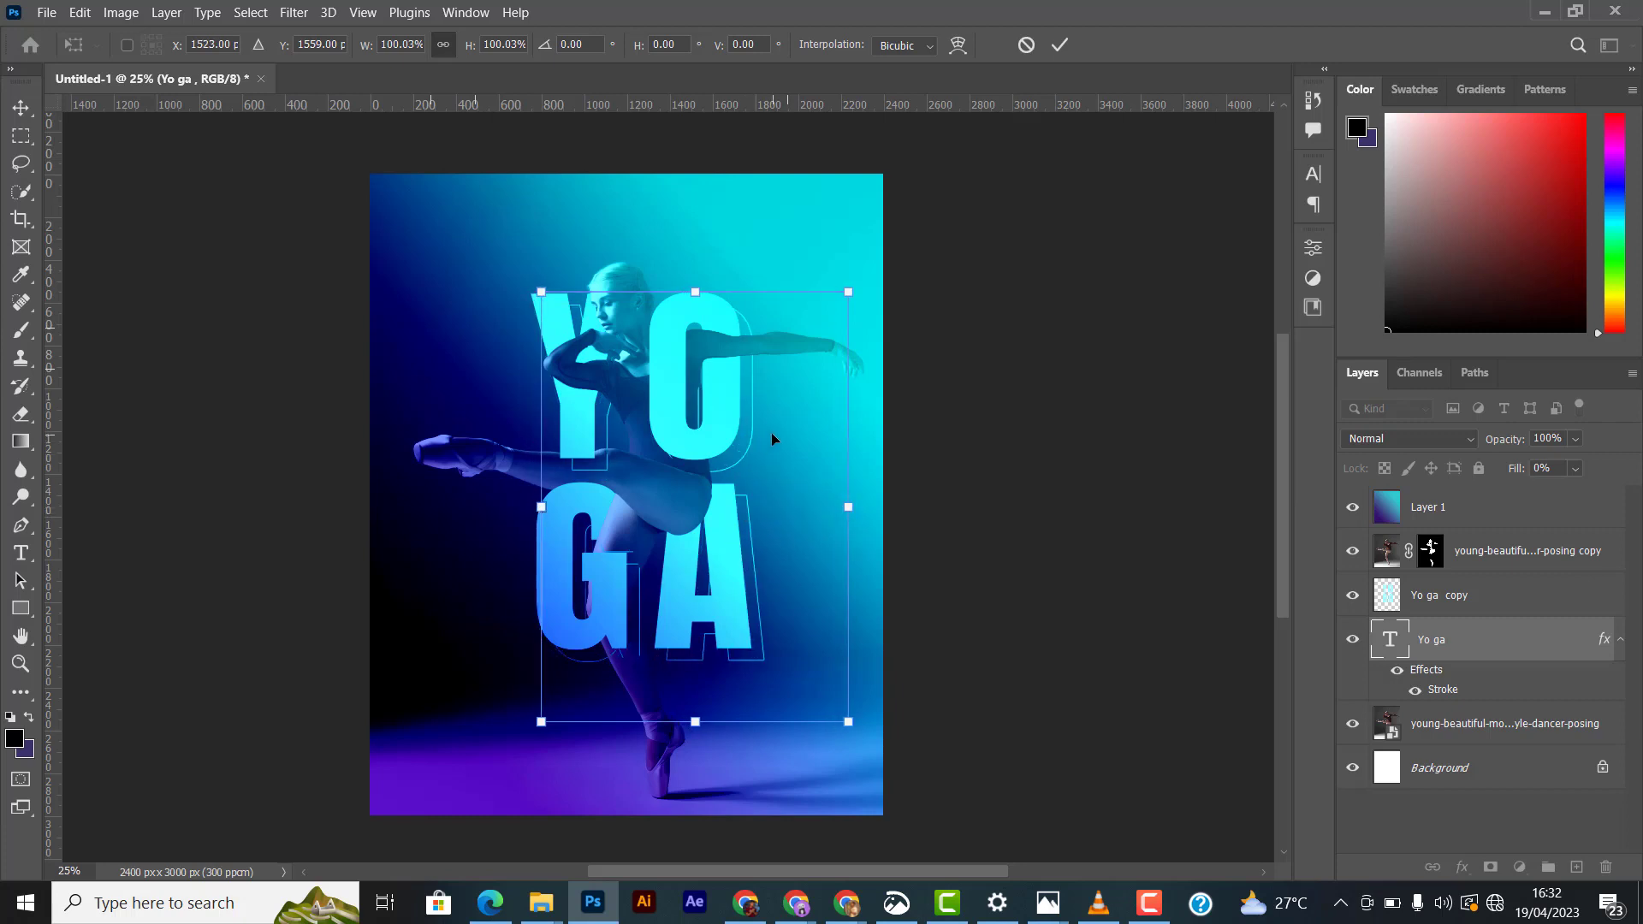
key("shift+Left")
key("shift+Left")
key("shift+Left")
key("shift+Left")
key("shift+Left")
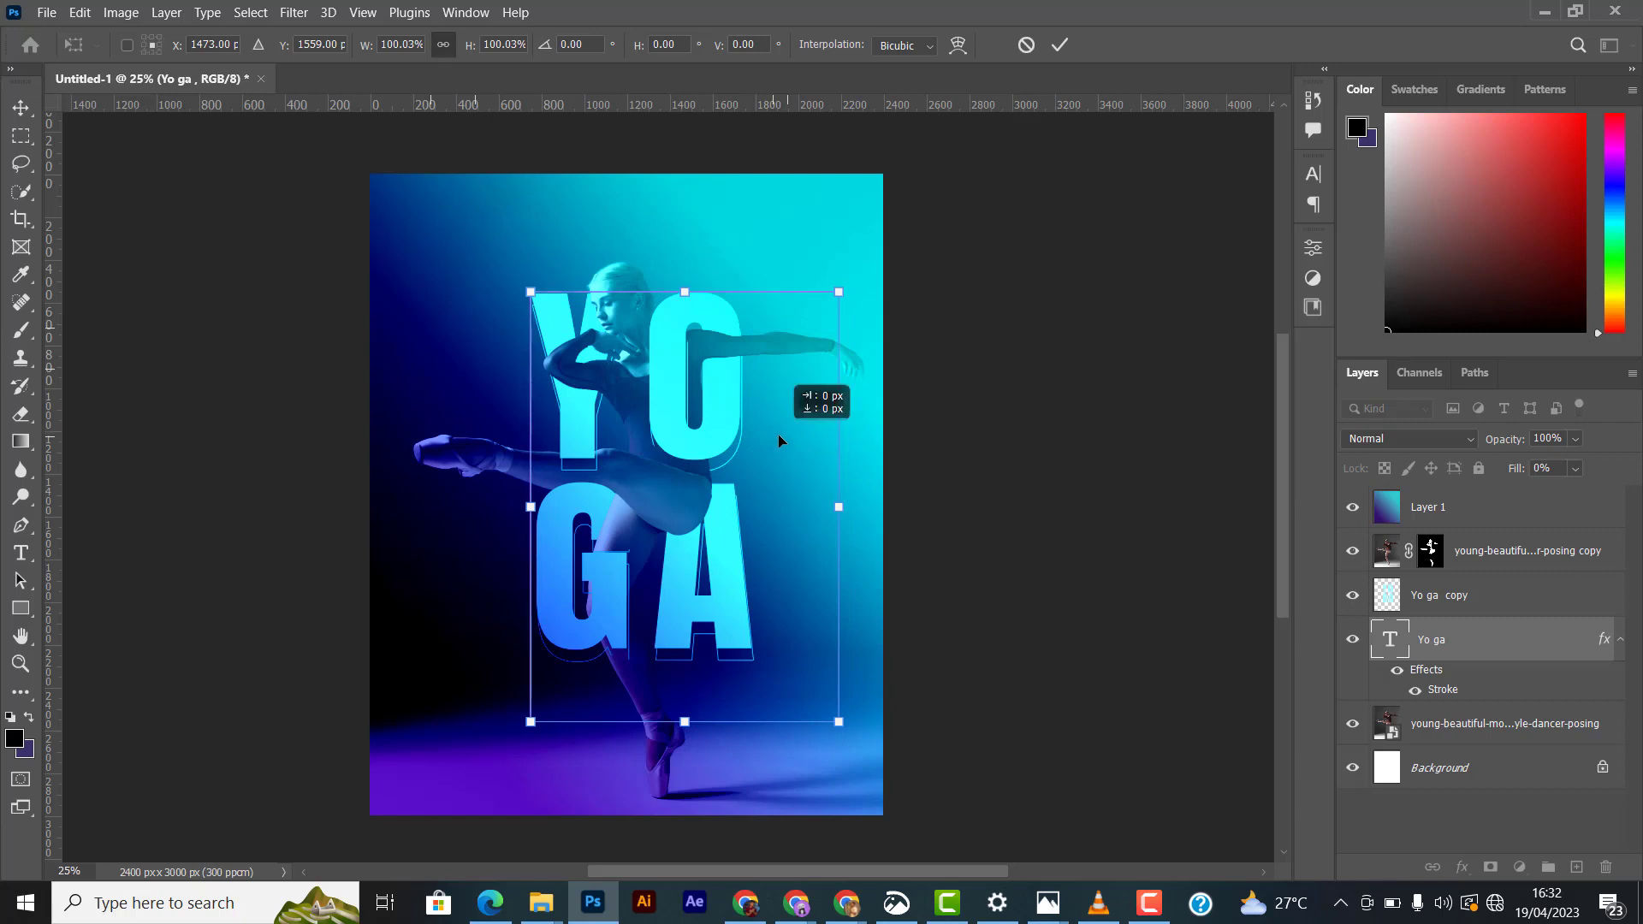
left_click_drag(780, 434, 780, 428)
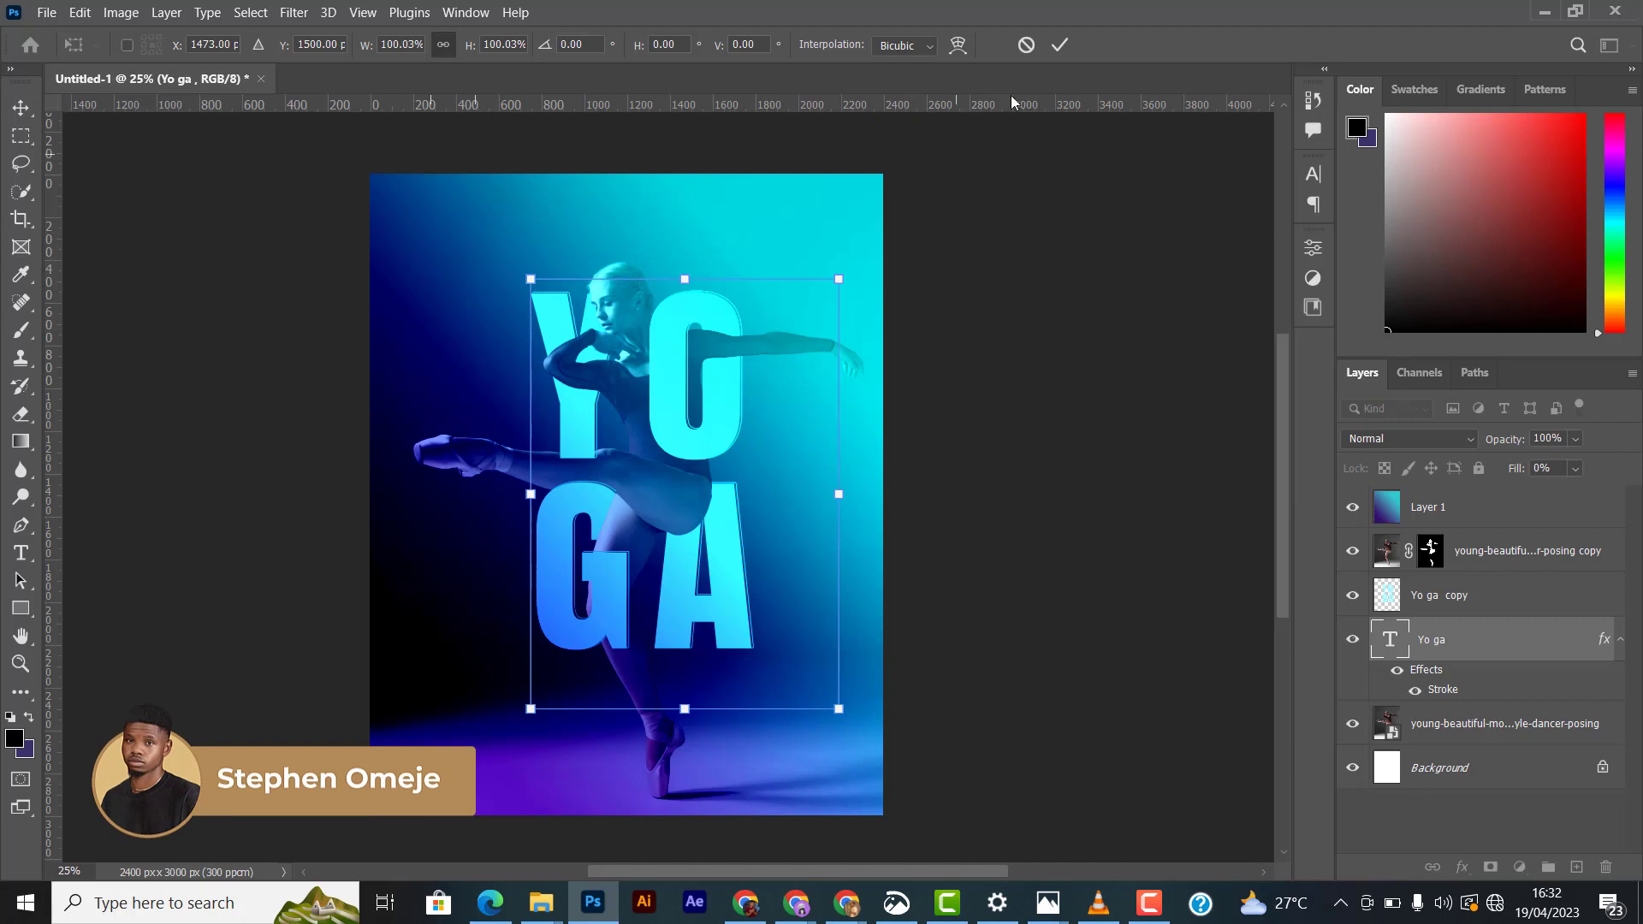
left_click(1060, 45)
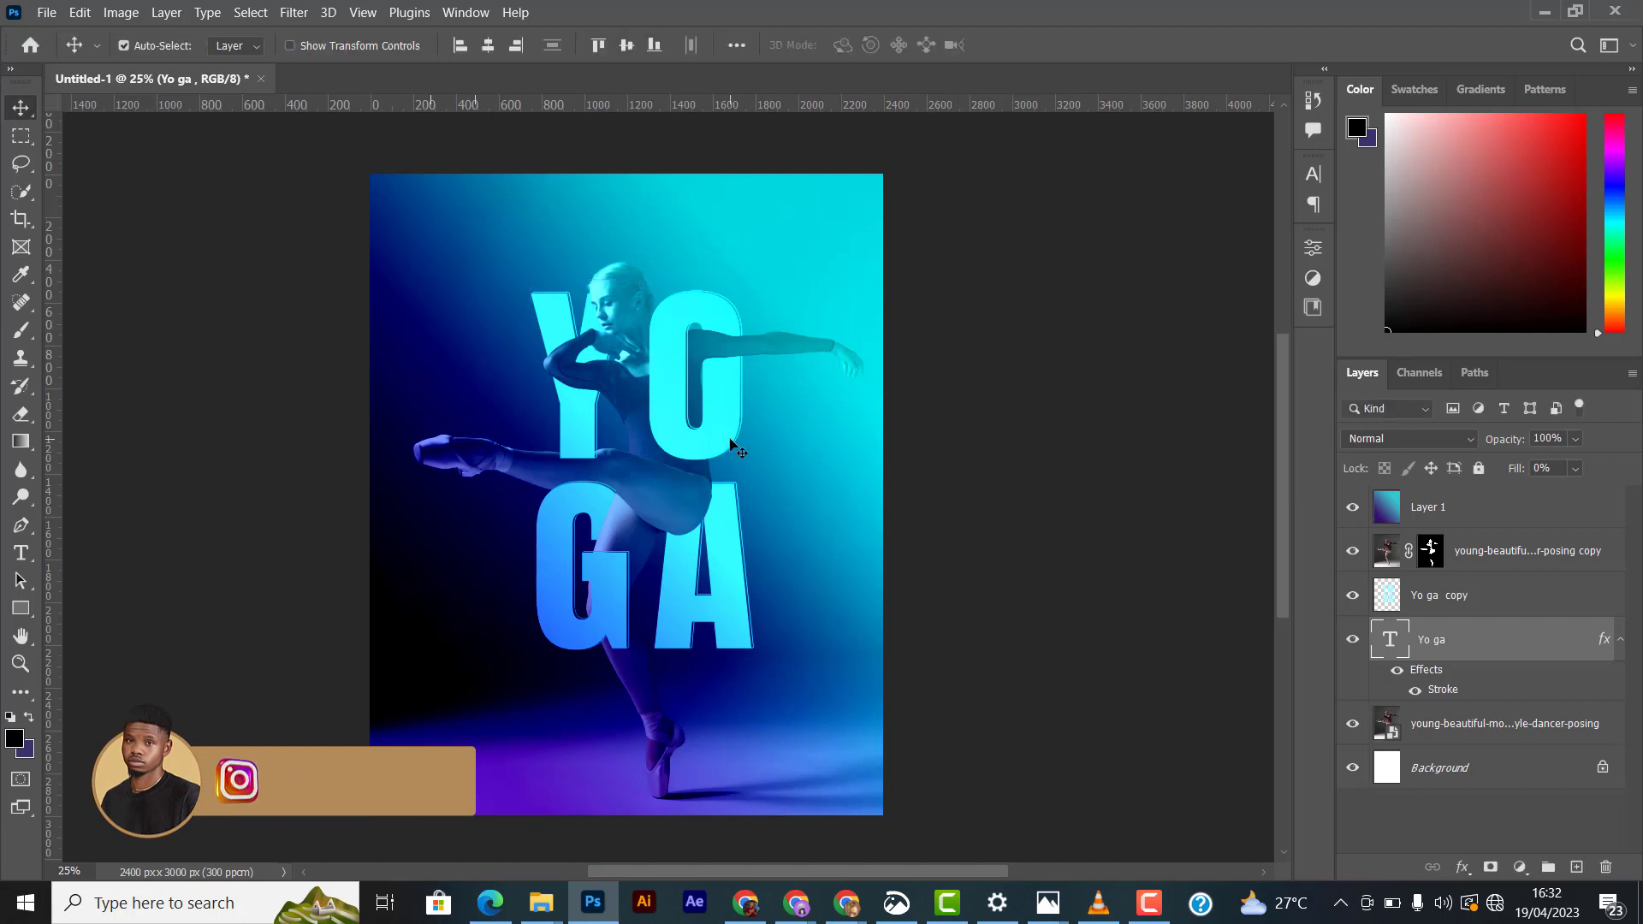
scroll(729, 438, "up", 2)
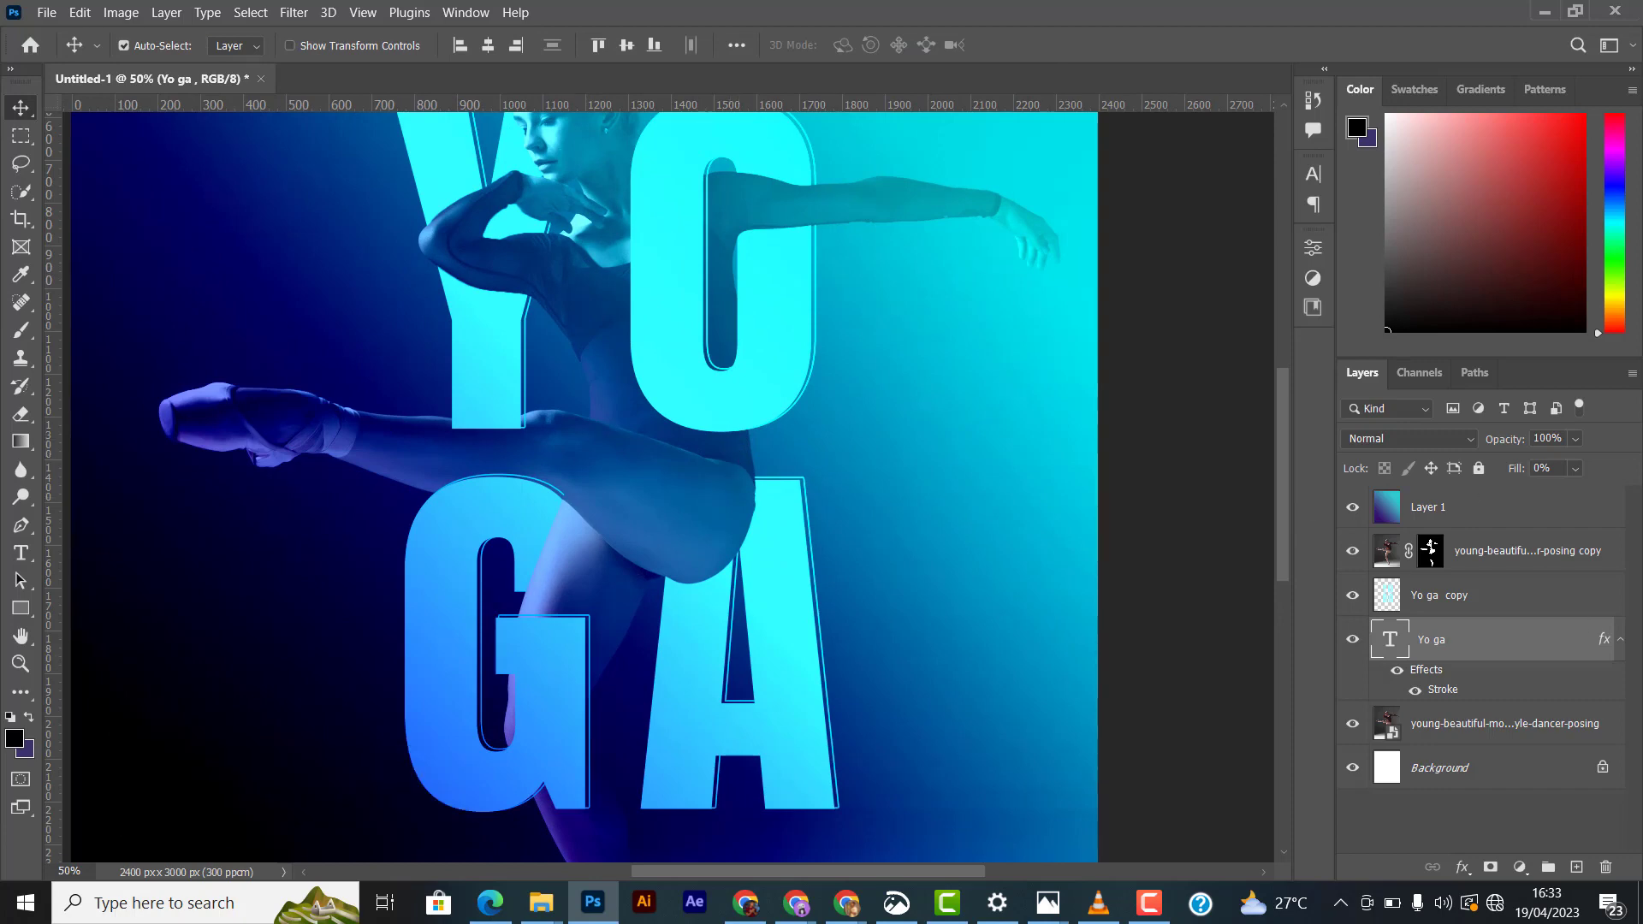
left_click(1428, 547)
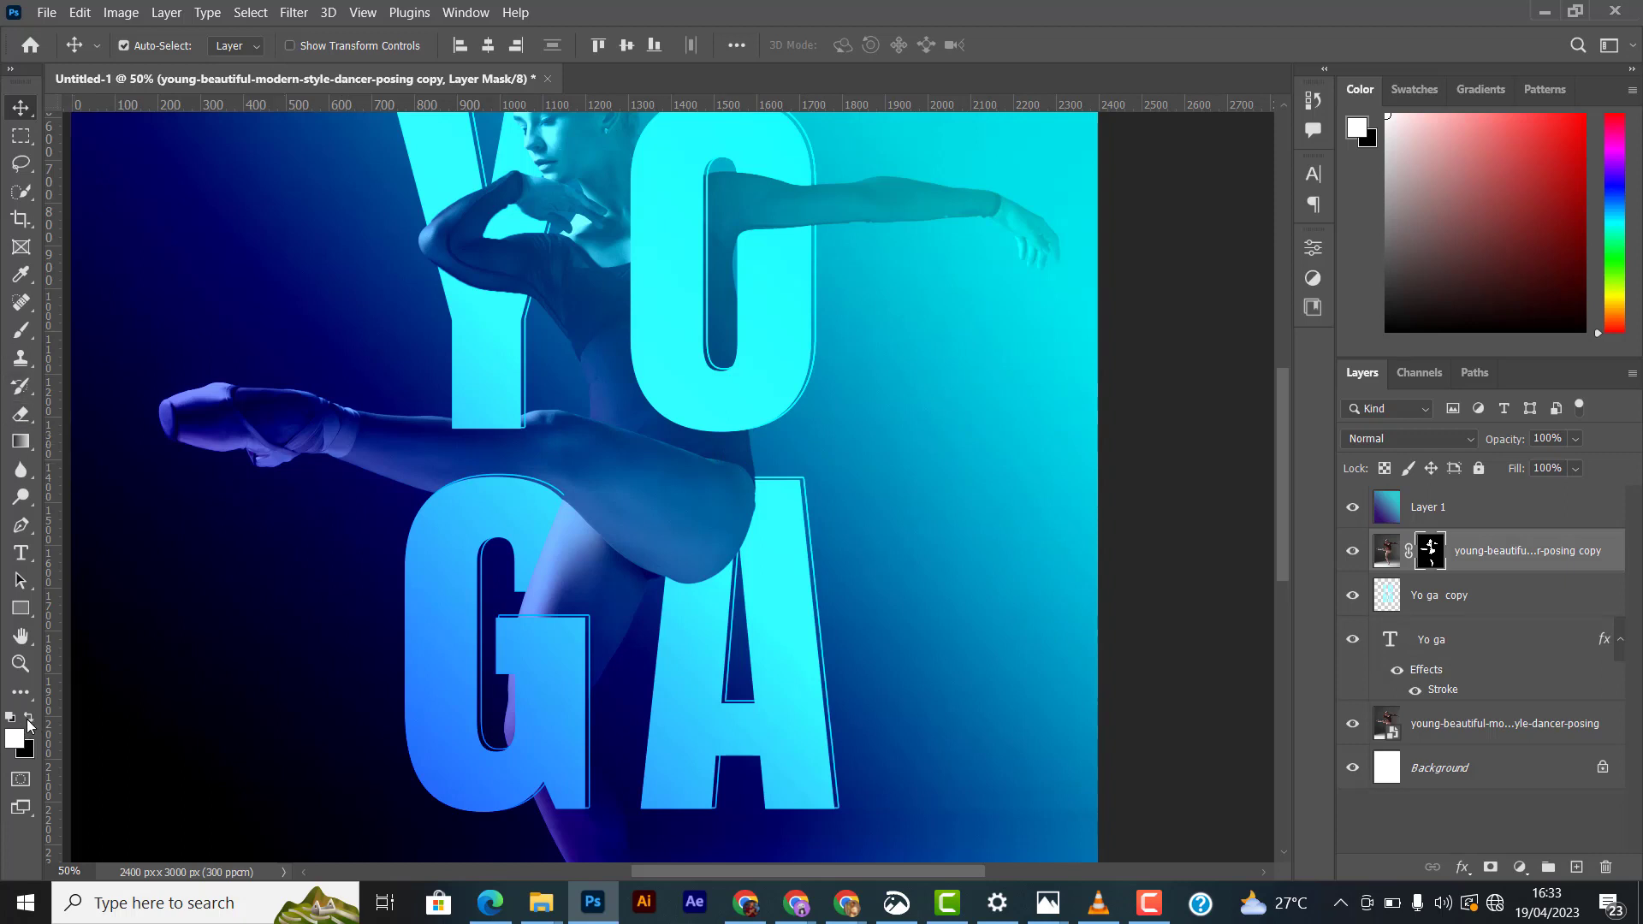
left_click(22, 330)
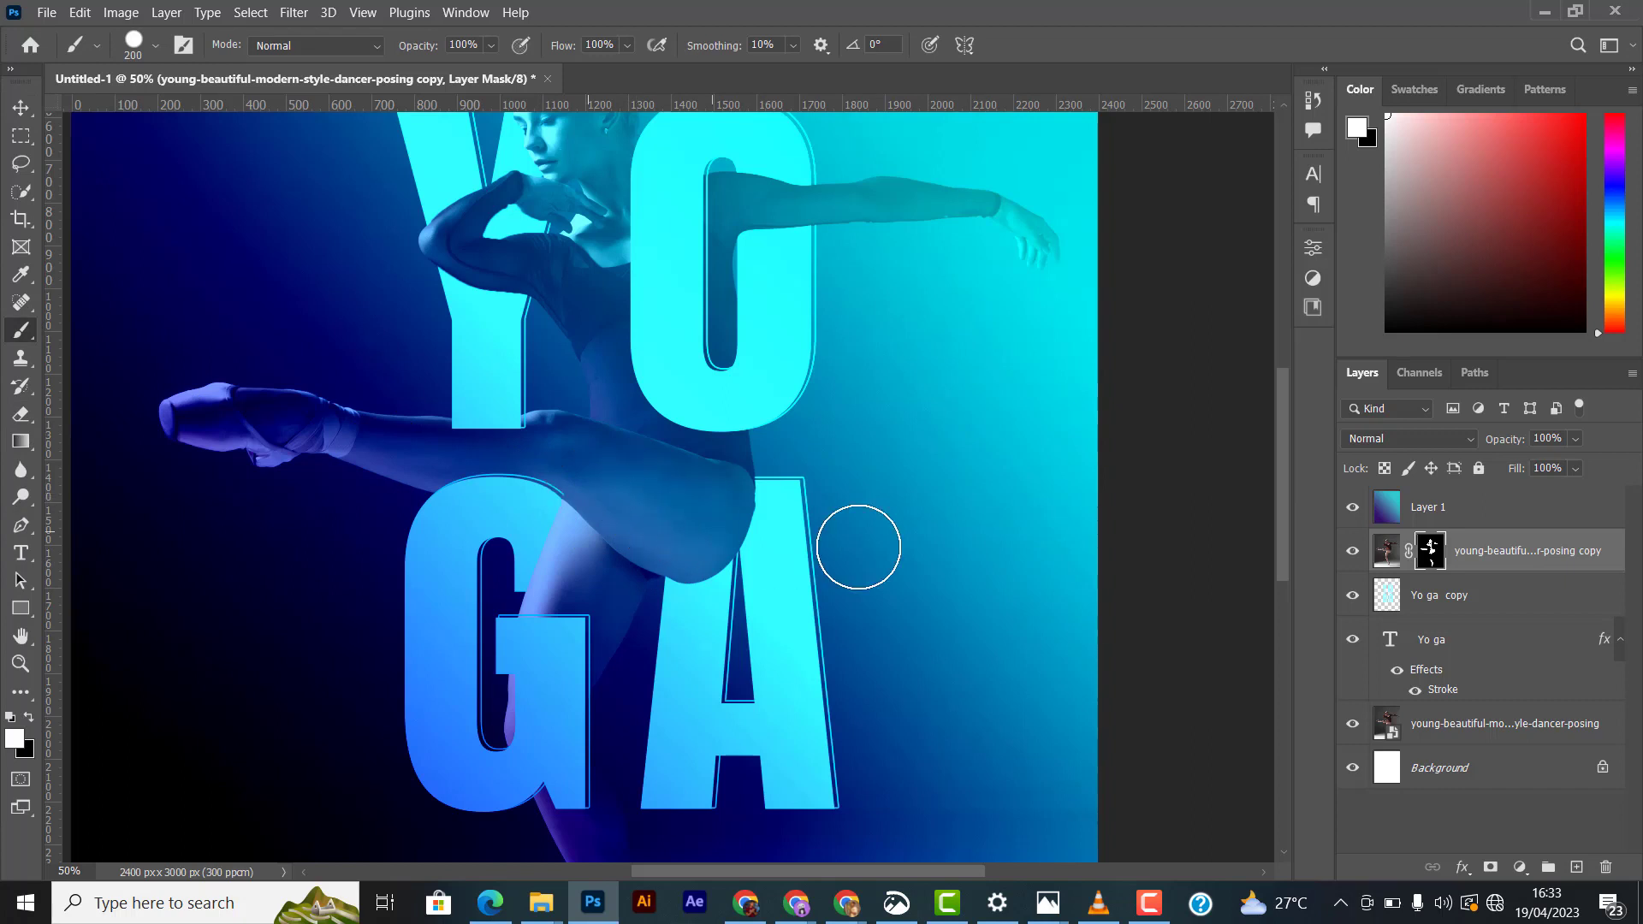
key("v")
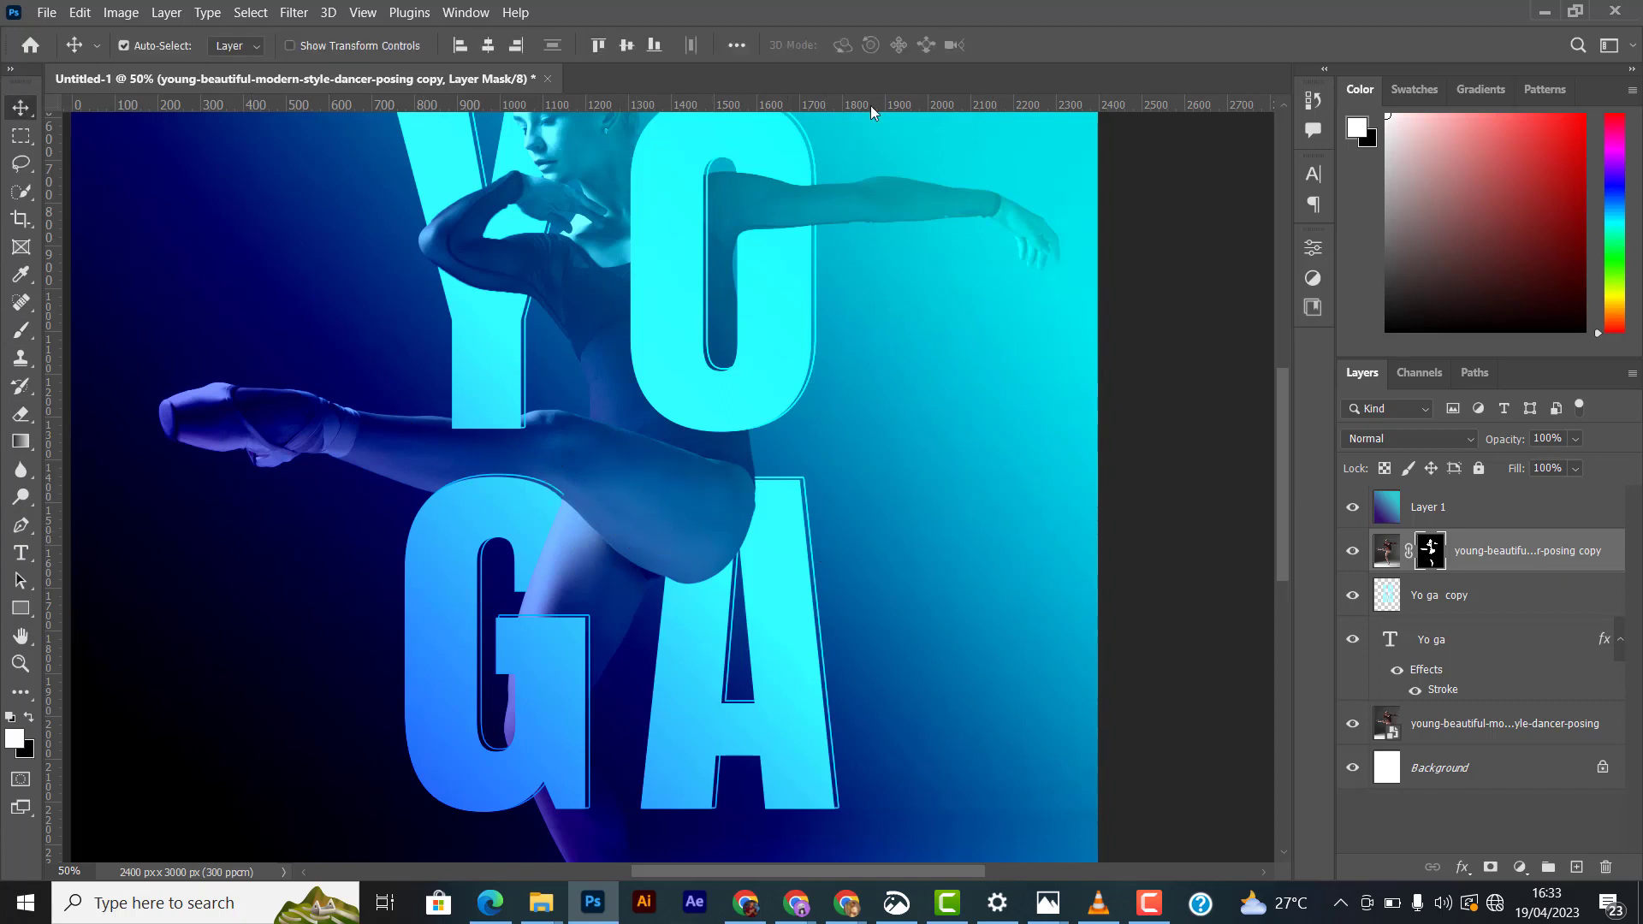
key("ctrl+minus")
key("ctrl+minus")
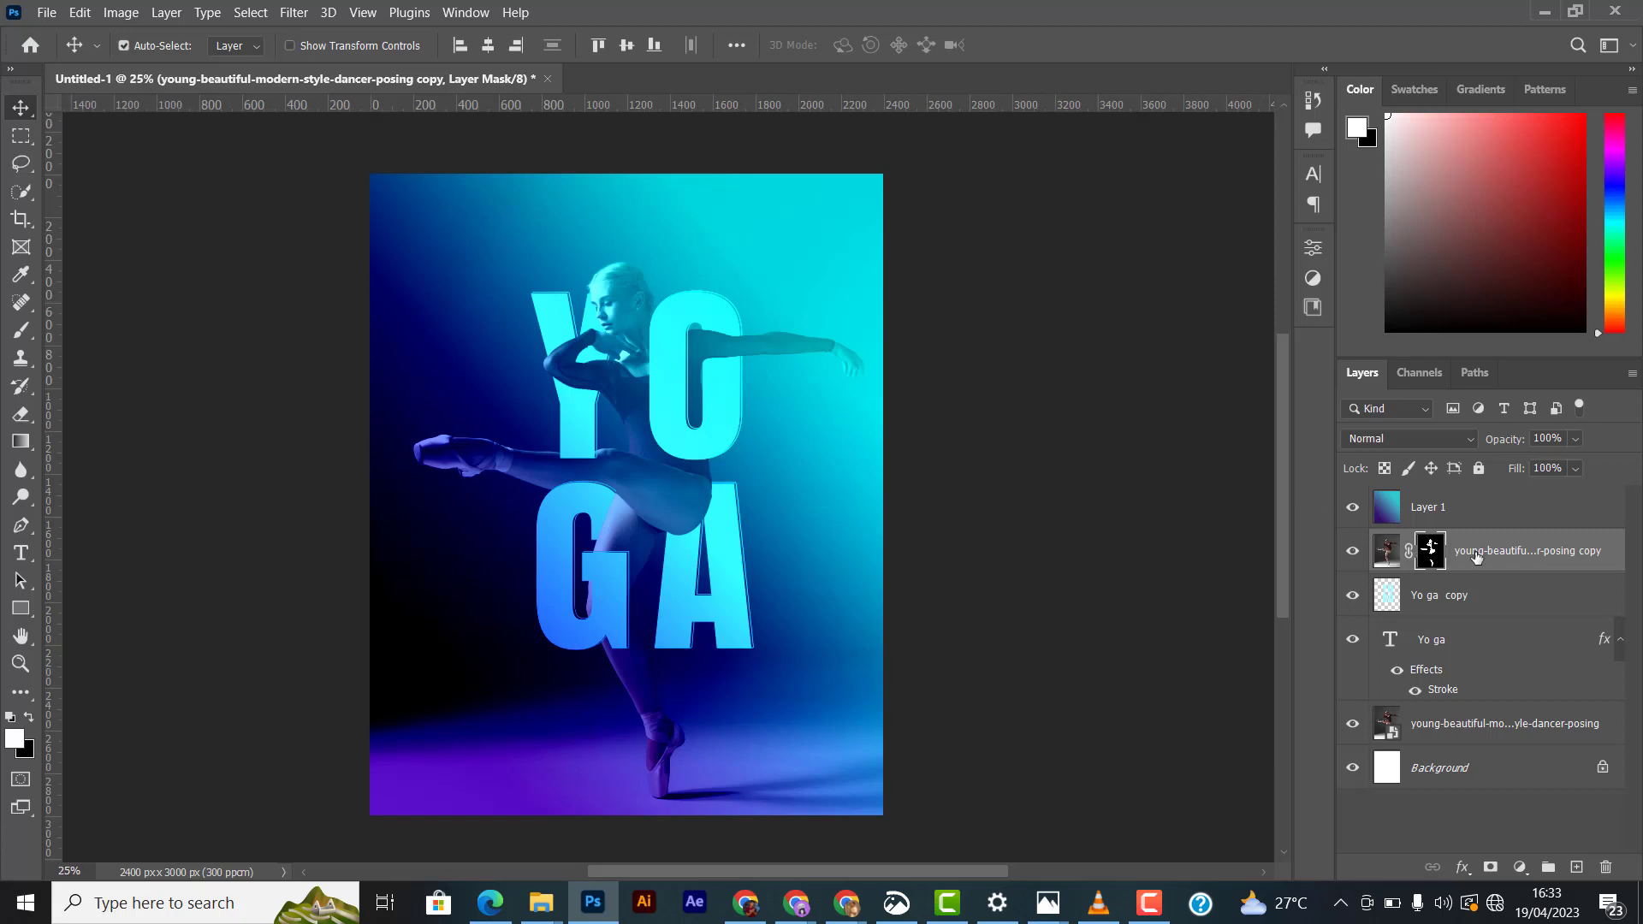
Step: Move the outlined Yo ga text to the poster's lower-left corner, placing its centre at X 301 px, Y 2507 px
left_click(1486, 657)
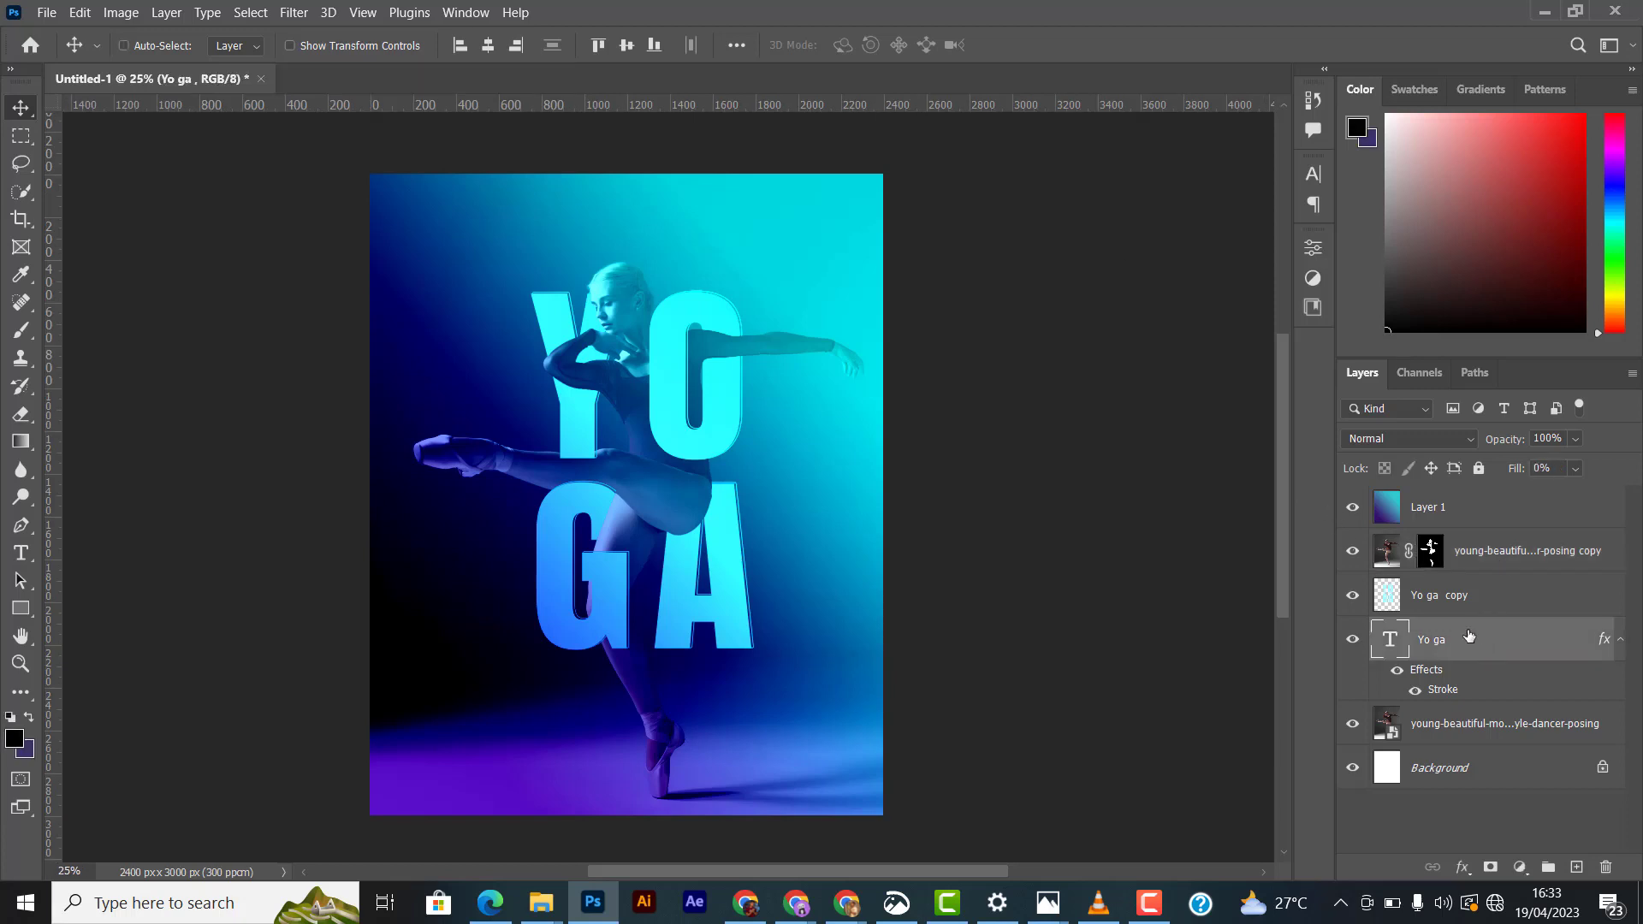
key("ctrl+t")
left_click_drag(676, 360, 767, 443)
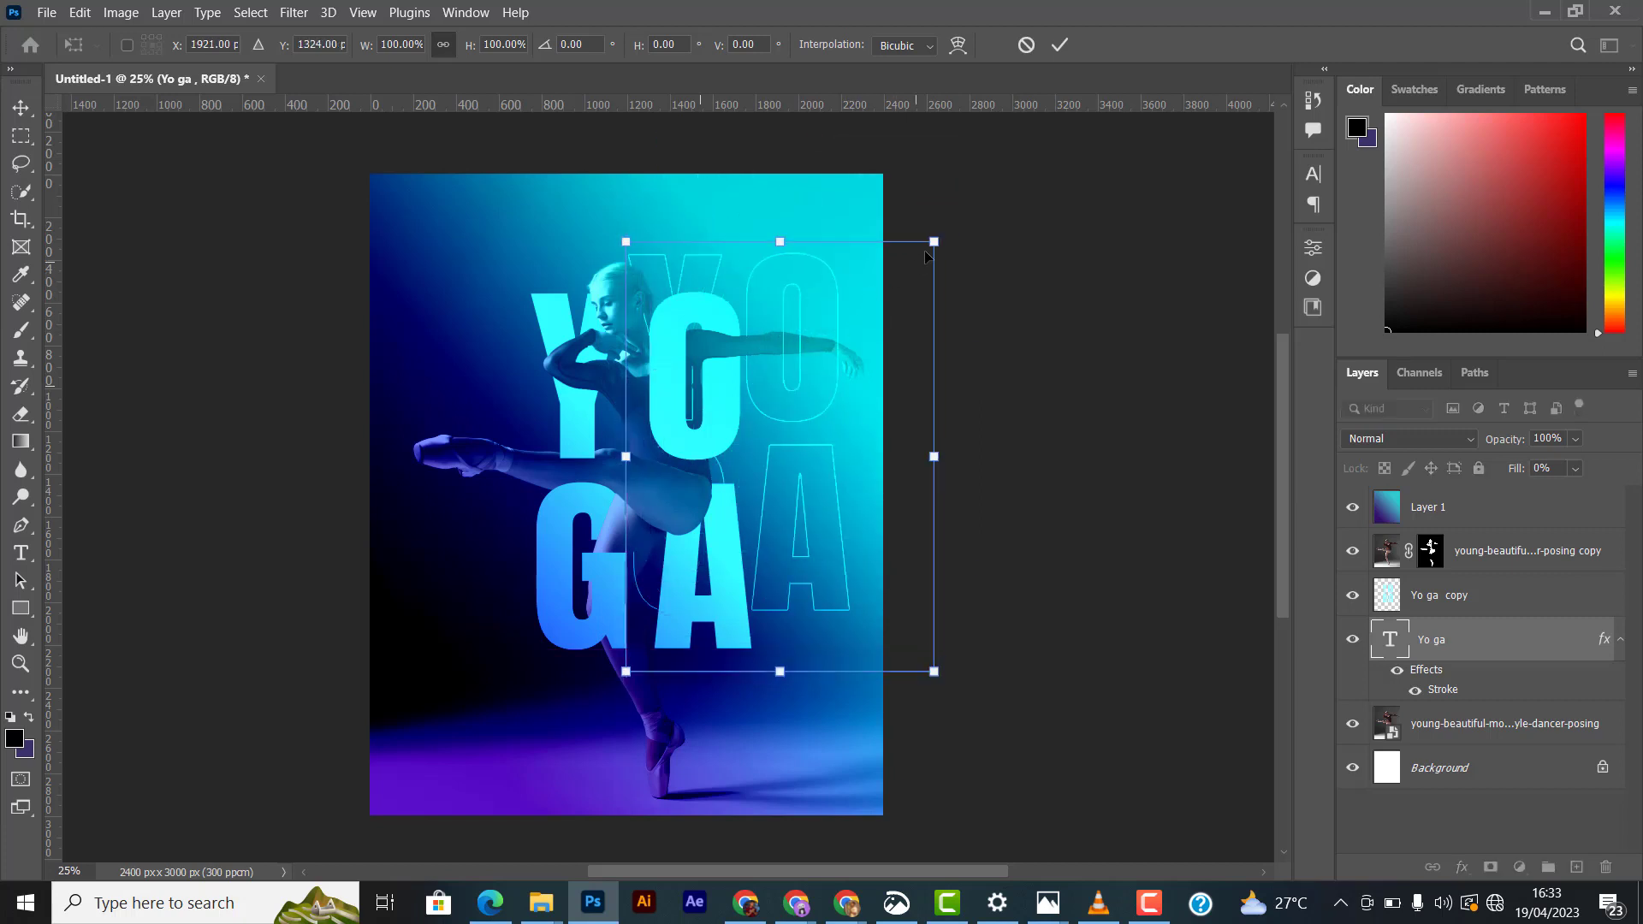
left_click_drag(861, 331, 932, 196)
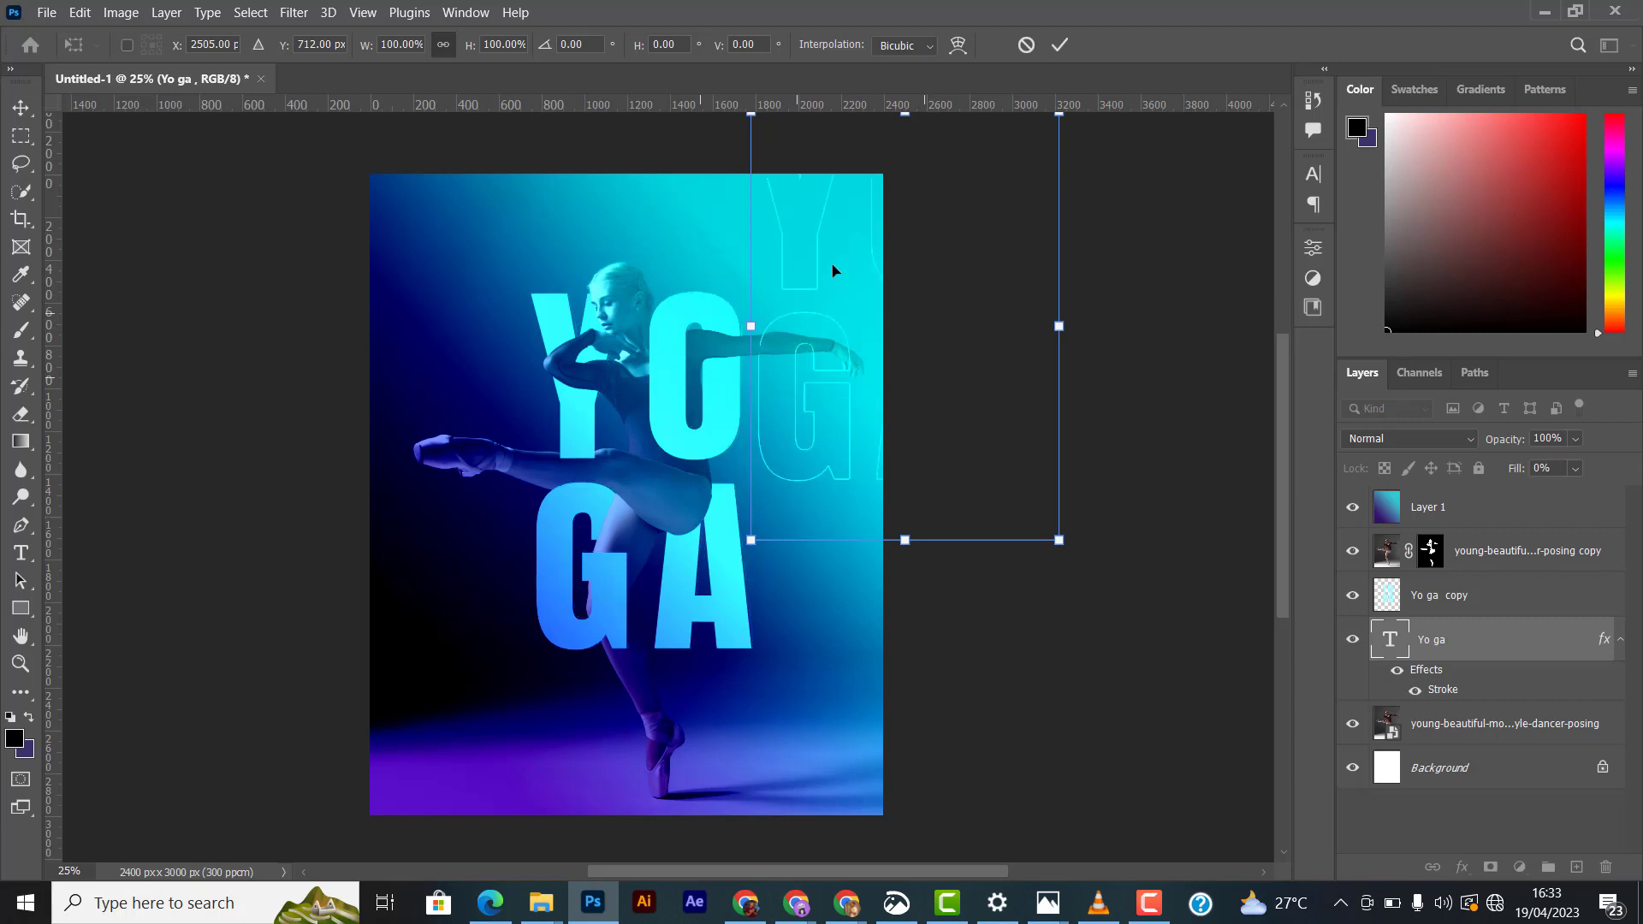
left_click_drag(875, 276, 410, 659)
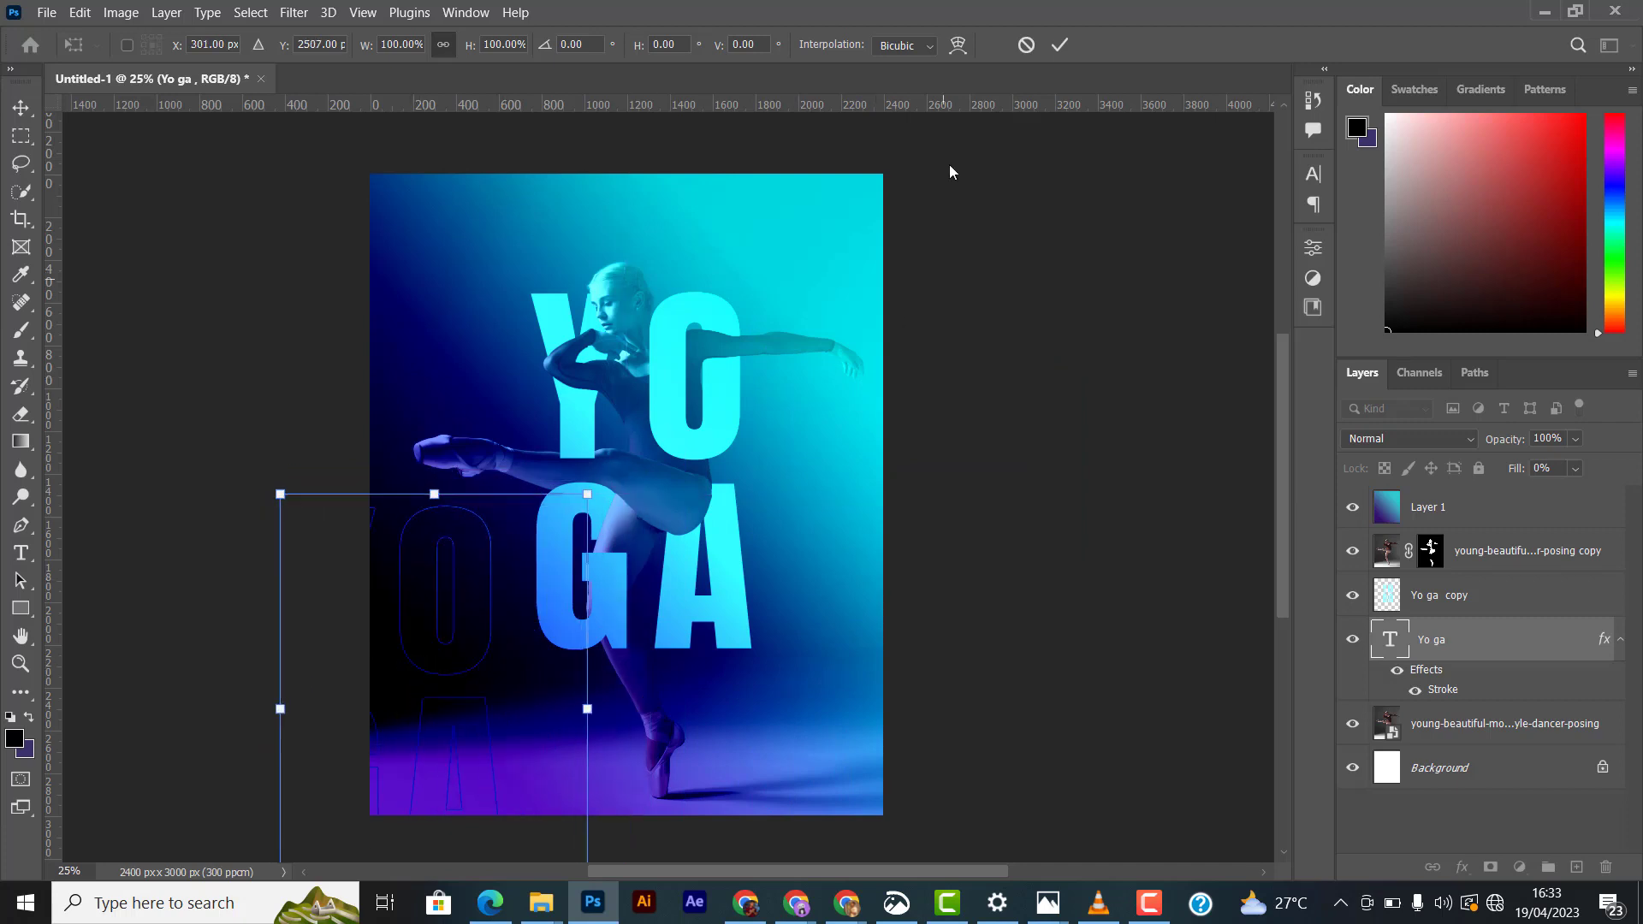
left_click(1058, 49)
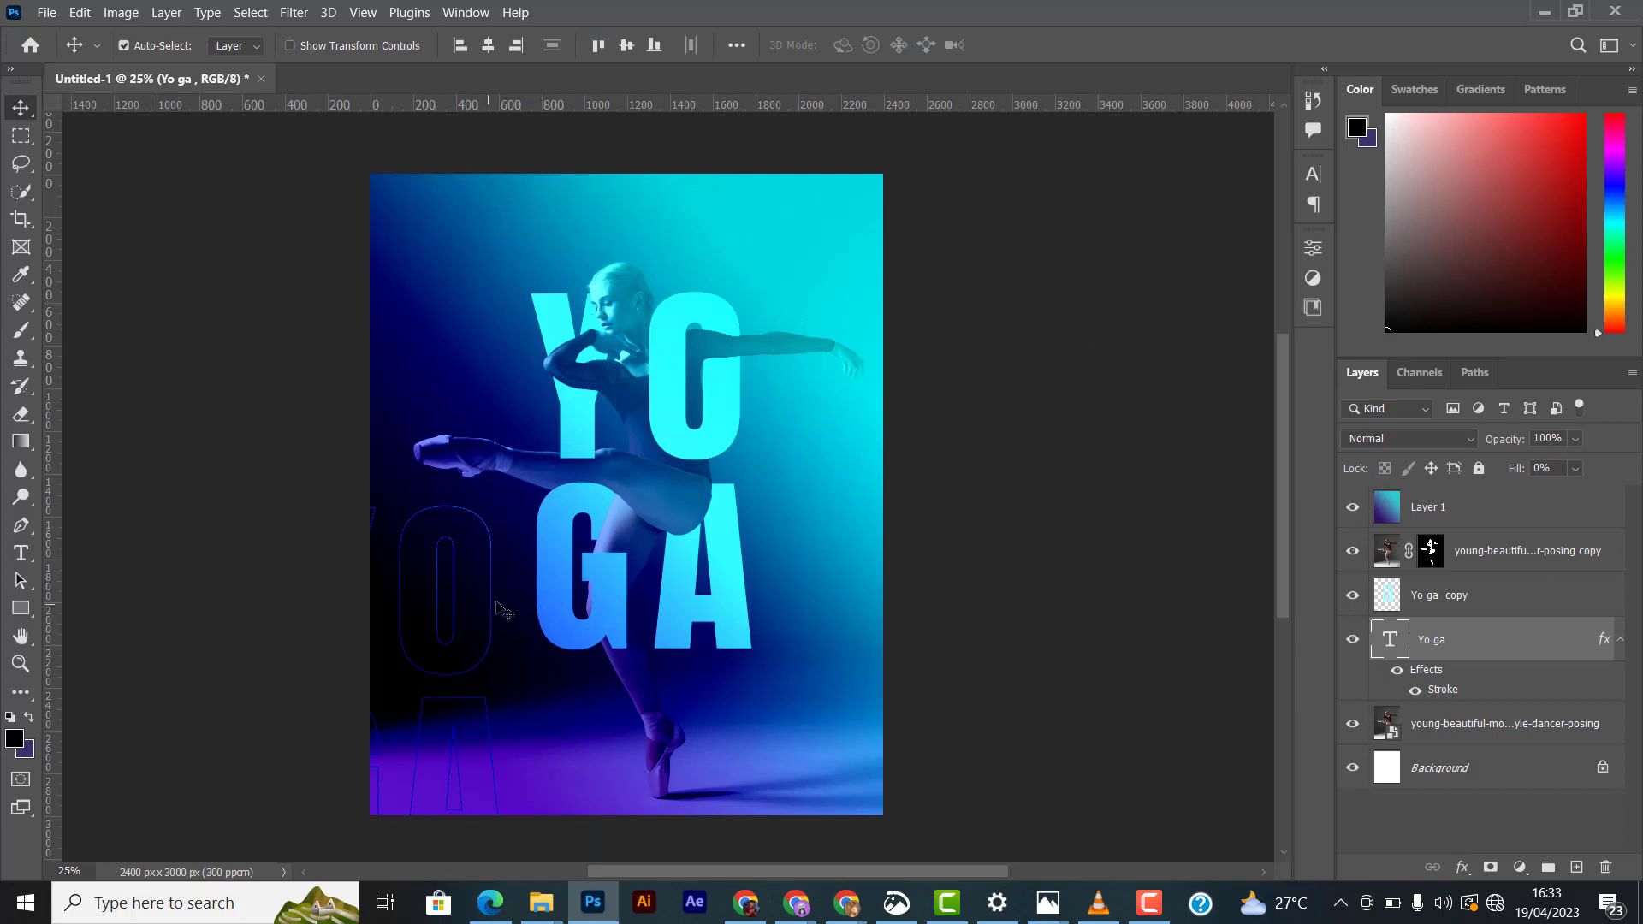
key("ctrl+t")
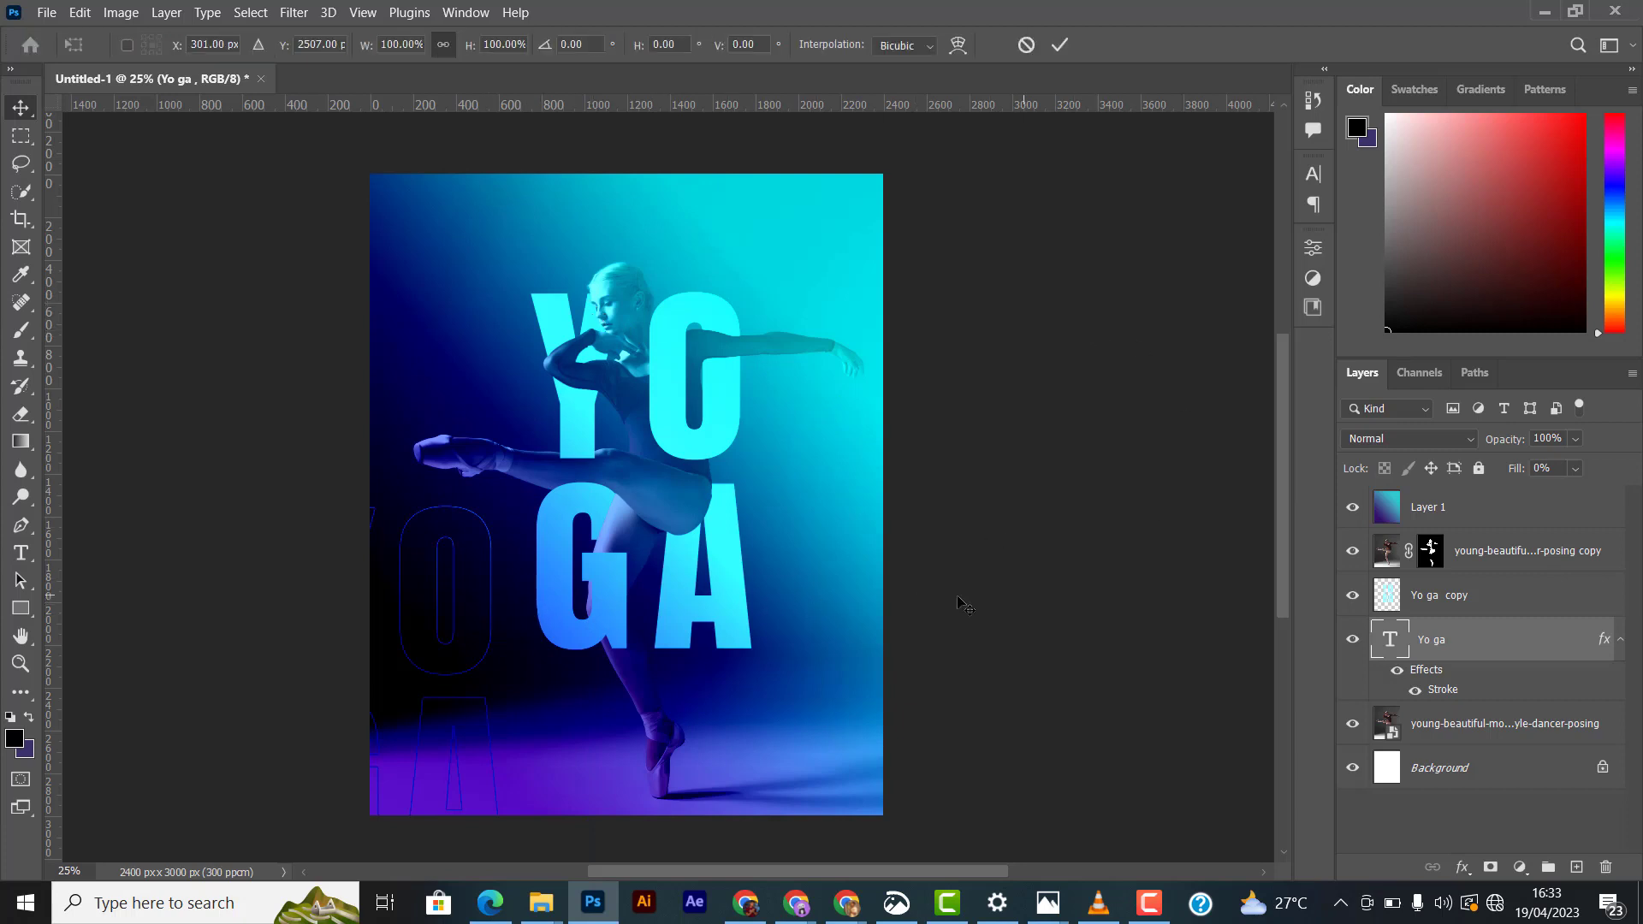
left_click(1064, 46)
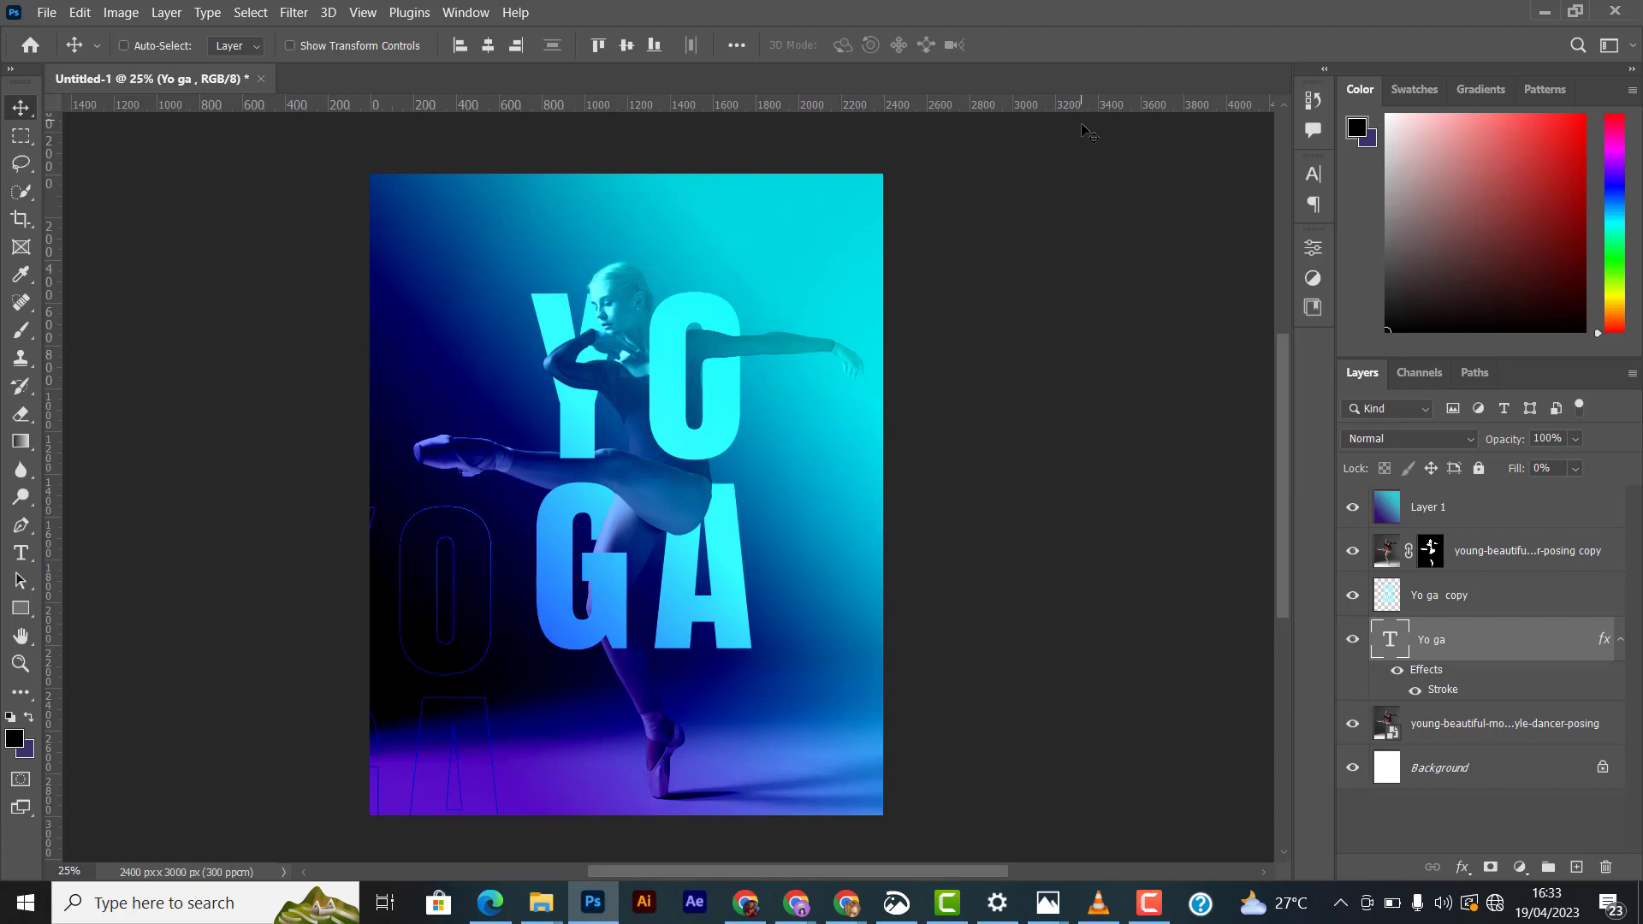
Step: Duplicate the outlined Yo ga text and place the copy beside the solid letters, centred at X 2577 px, Y 1500 px
key("ctrl+j")
left_click_drag(471, 643, 721, 452)
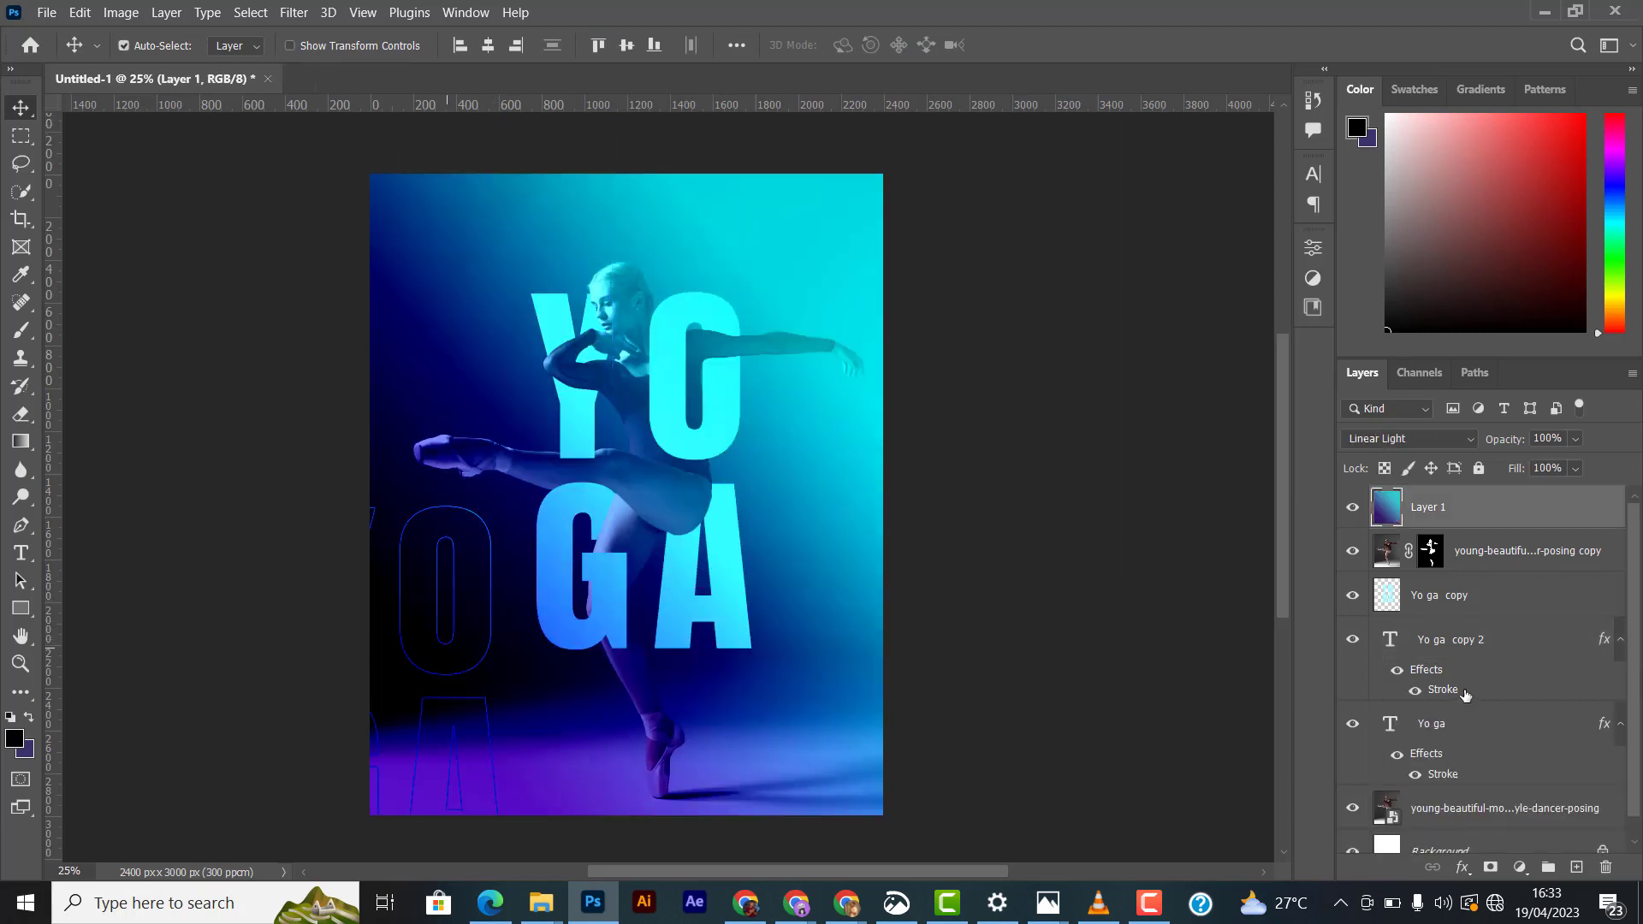
left_click(1480, 652)
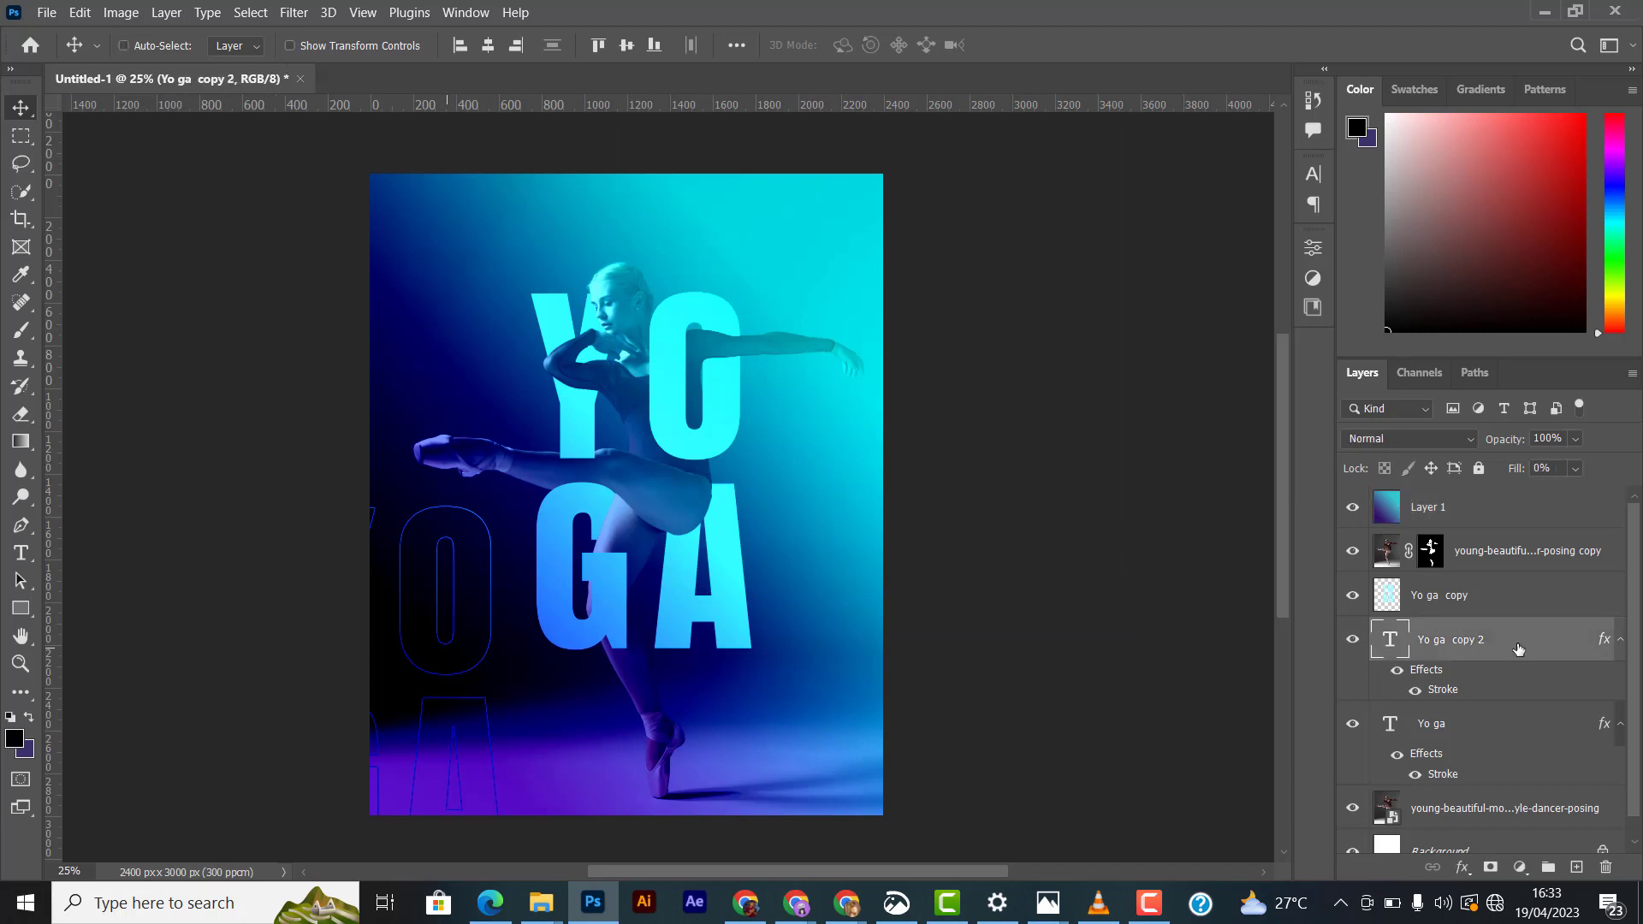
key("ctrl+t")
left_click_drag(412, 680, 851, 670)
left_click_drag(871, 765, 866, 629)
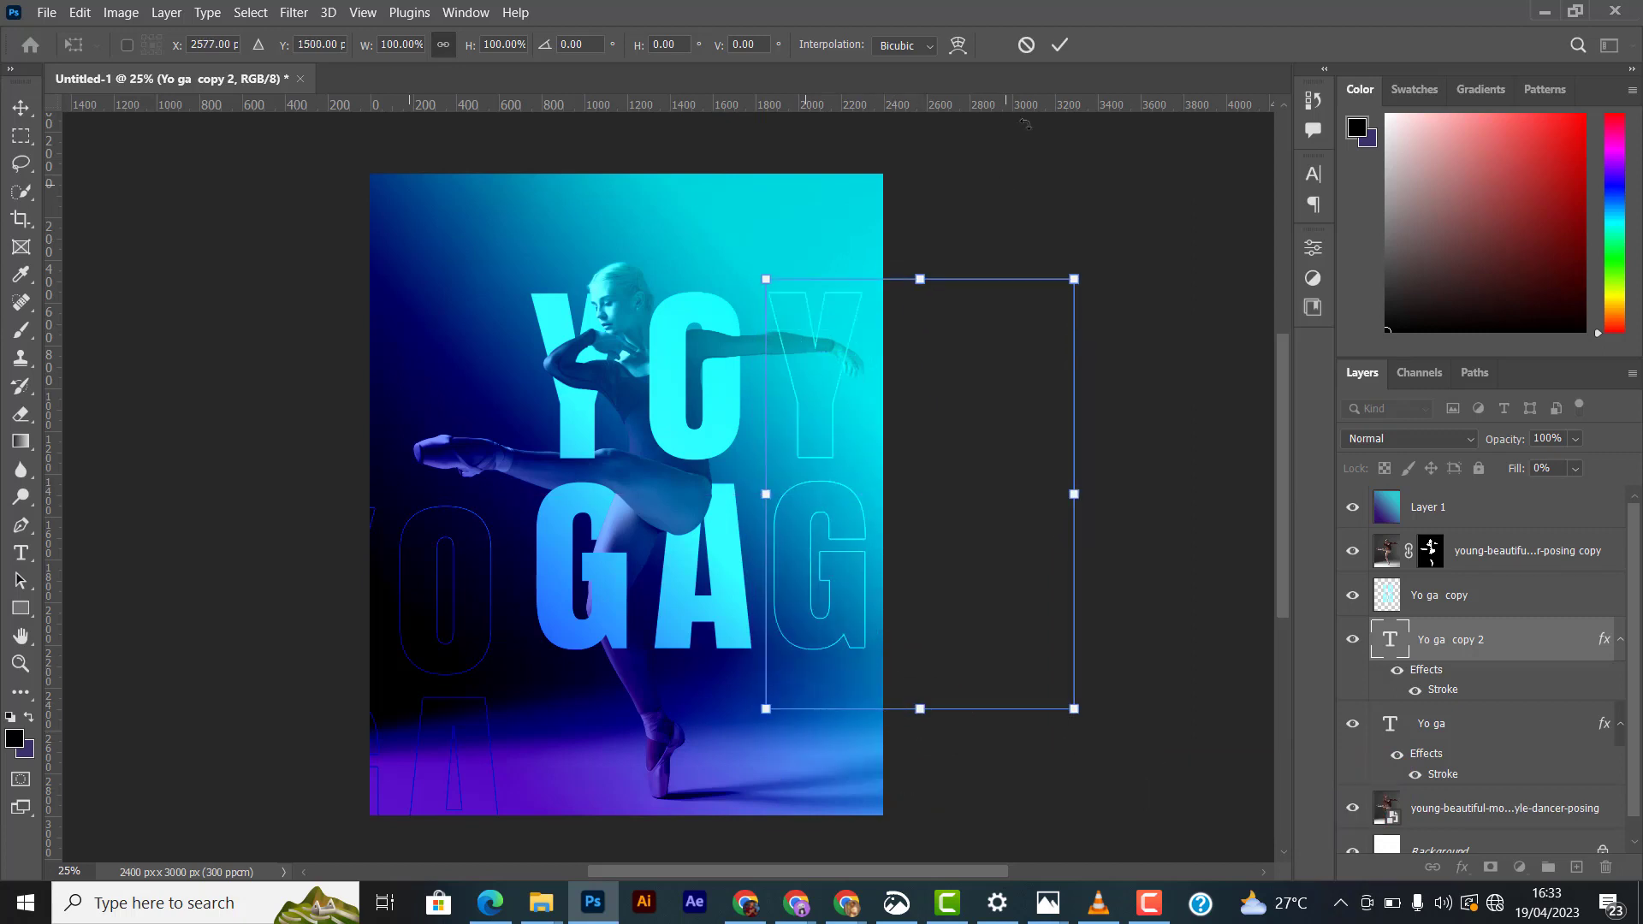
left_click(1059, 46)
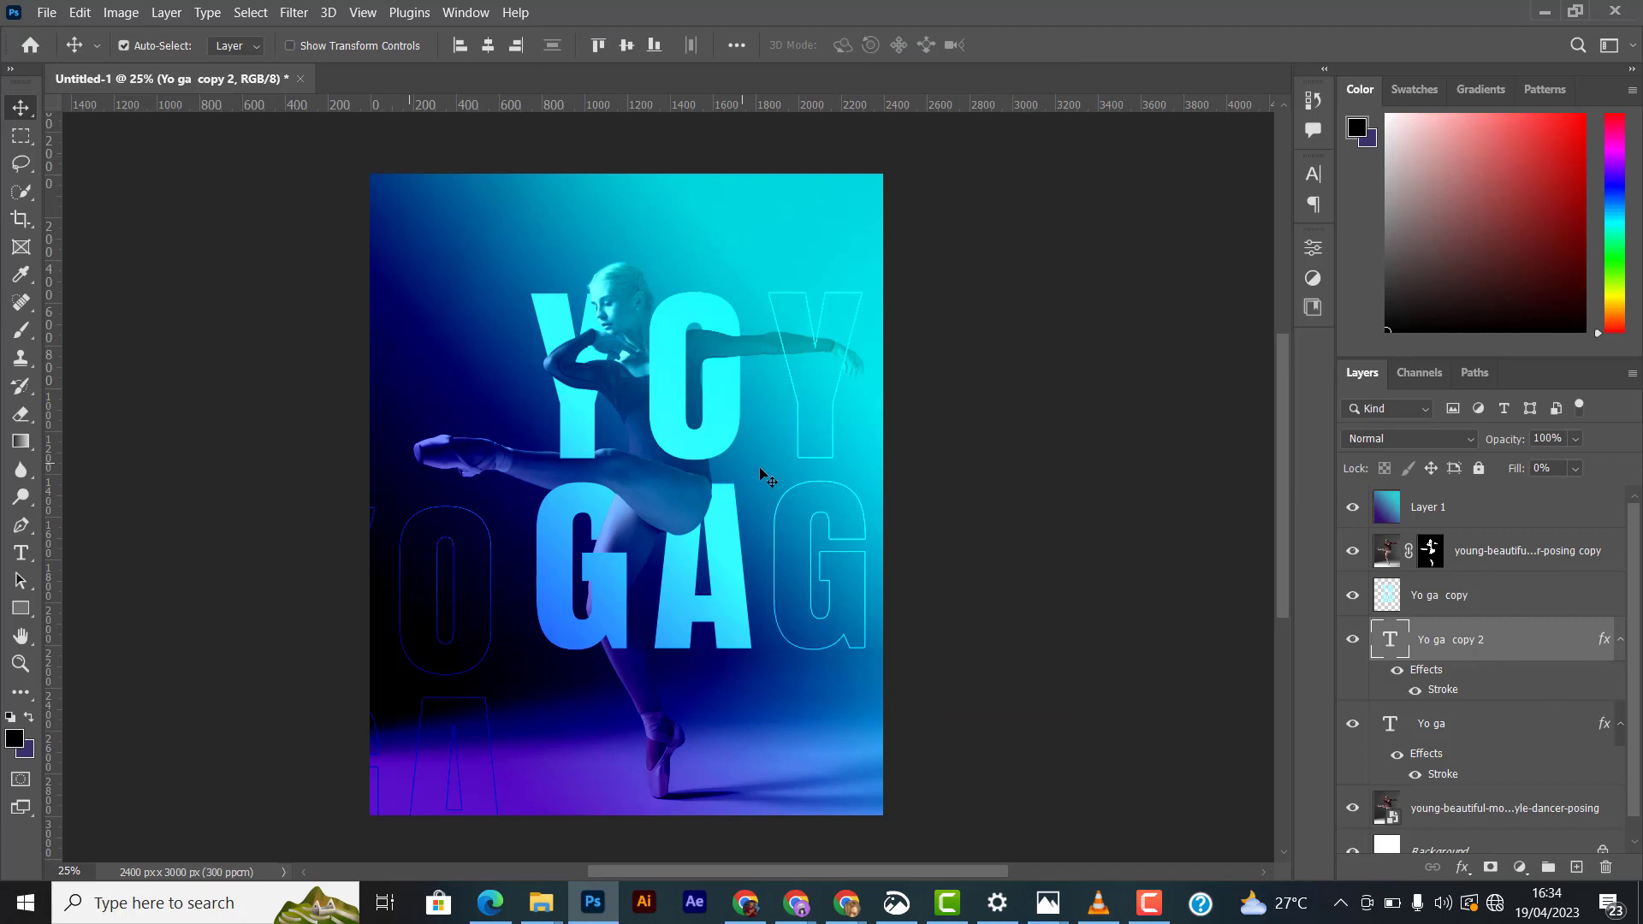
Step: Hide the duplicated outline text layer, Yo ga copy 2
left_click_drag(817, 448, 831, 564)
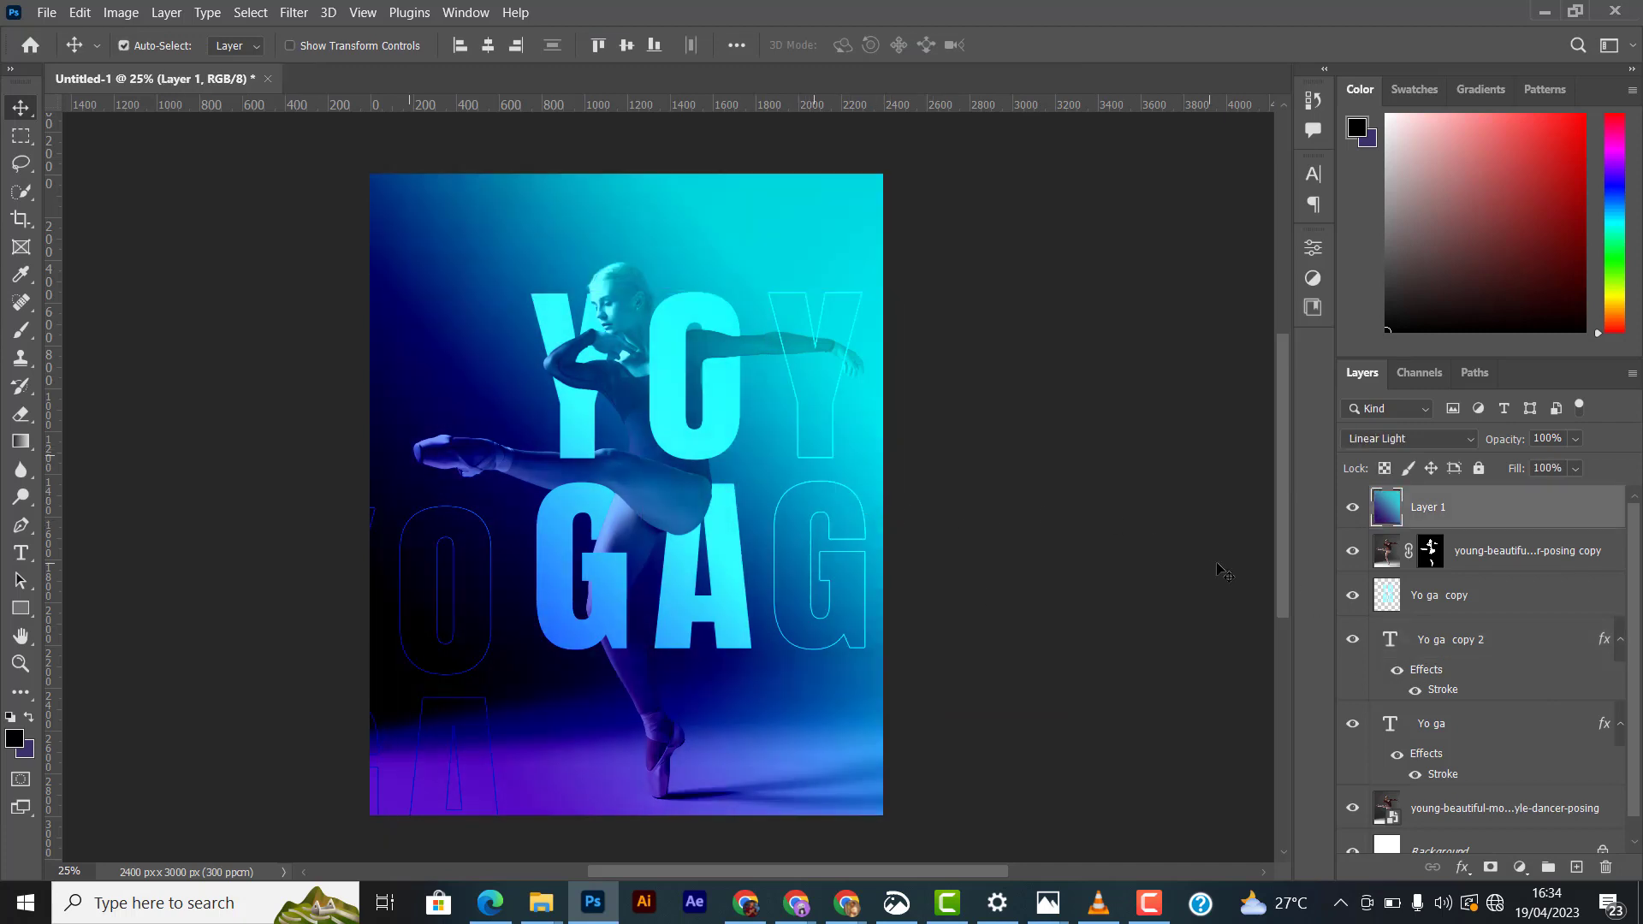
left_click(1471, 640)
left_click(1352, 640)
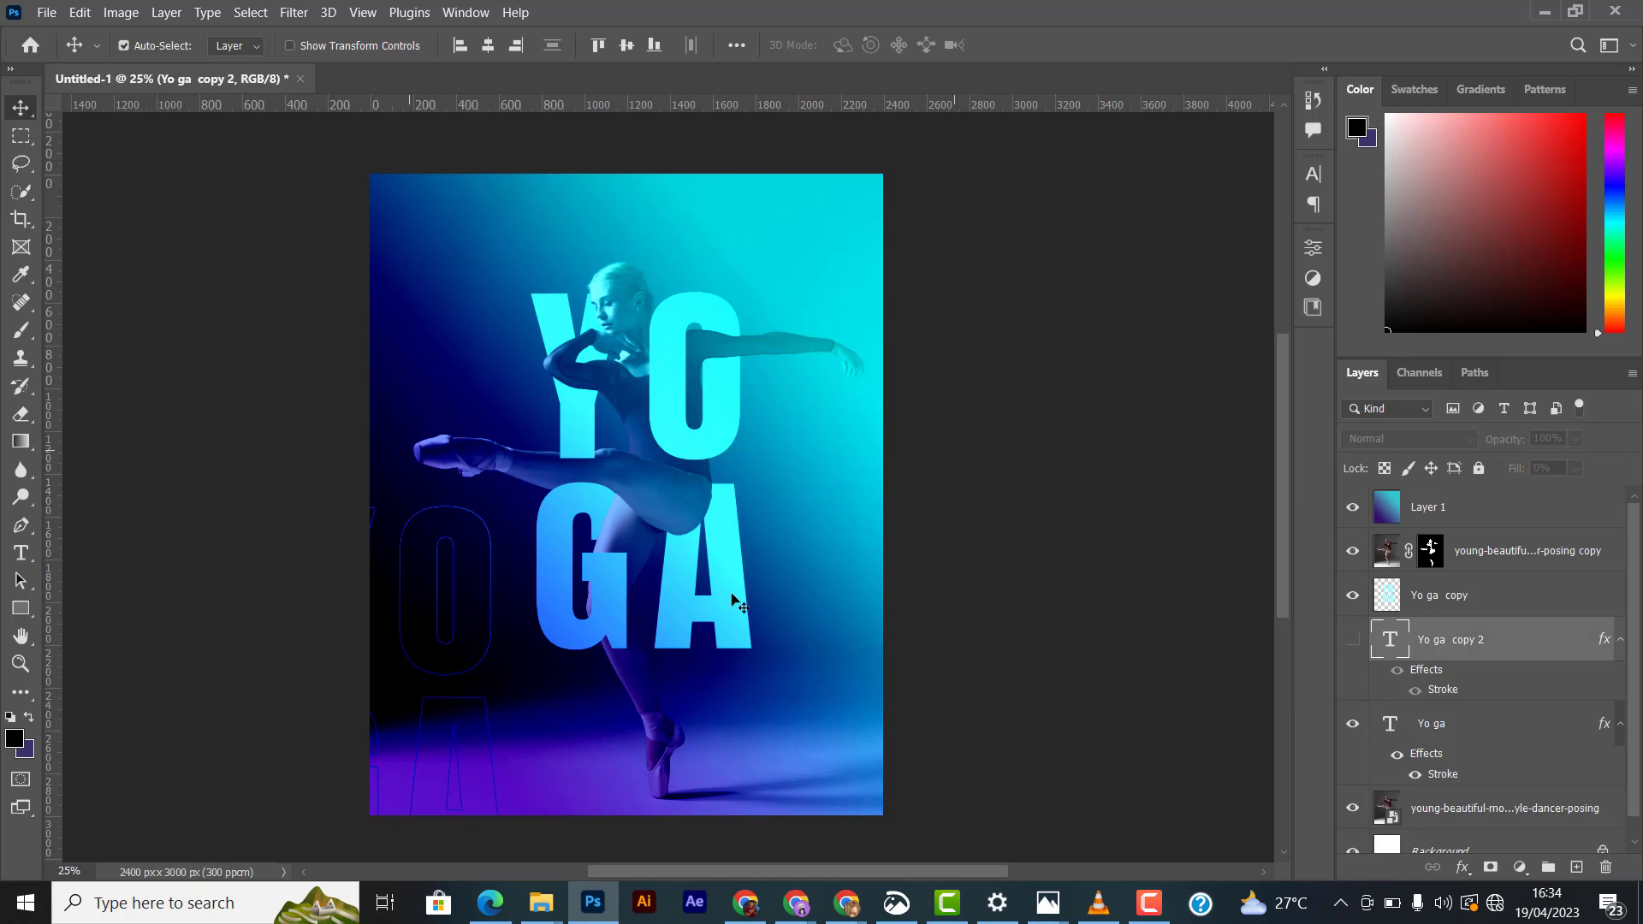
Step: Stamp all visible layers into a new layer above Layer 1 and convert it to a smart object
left_click(1487, 513)
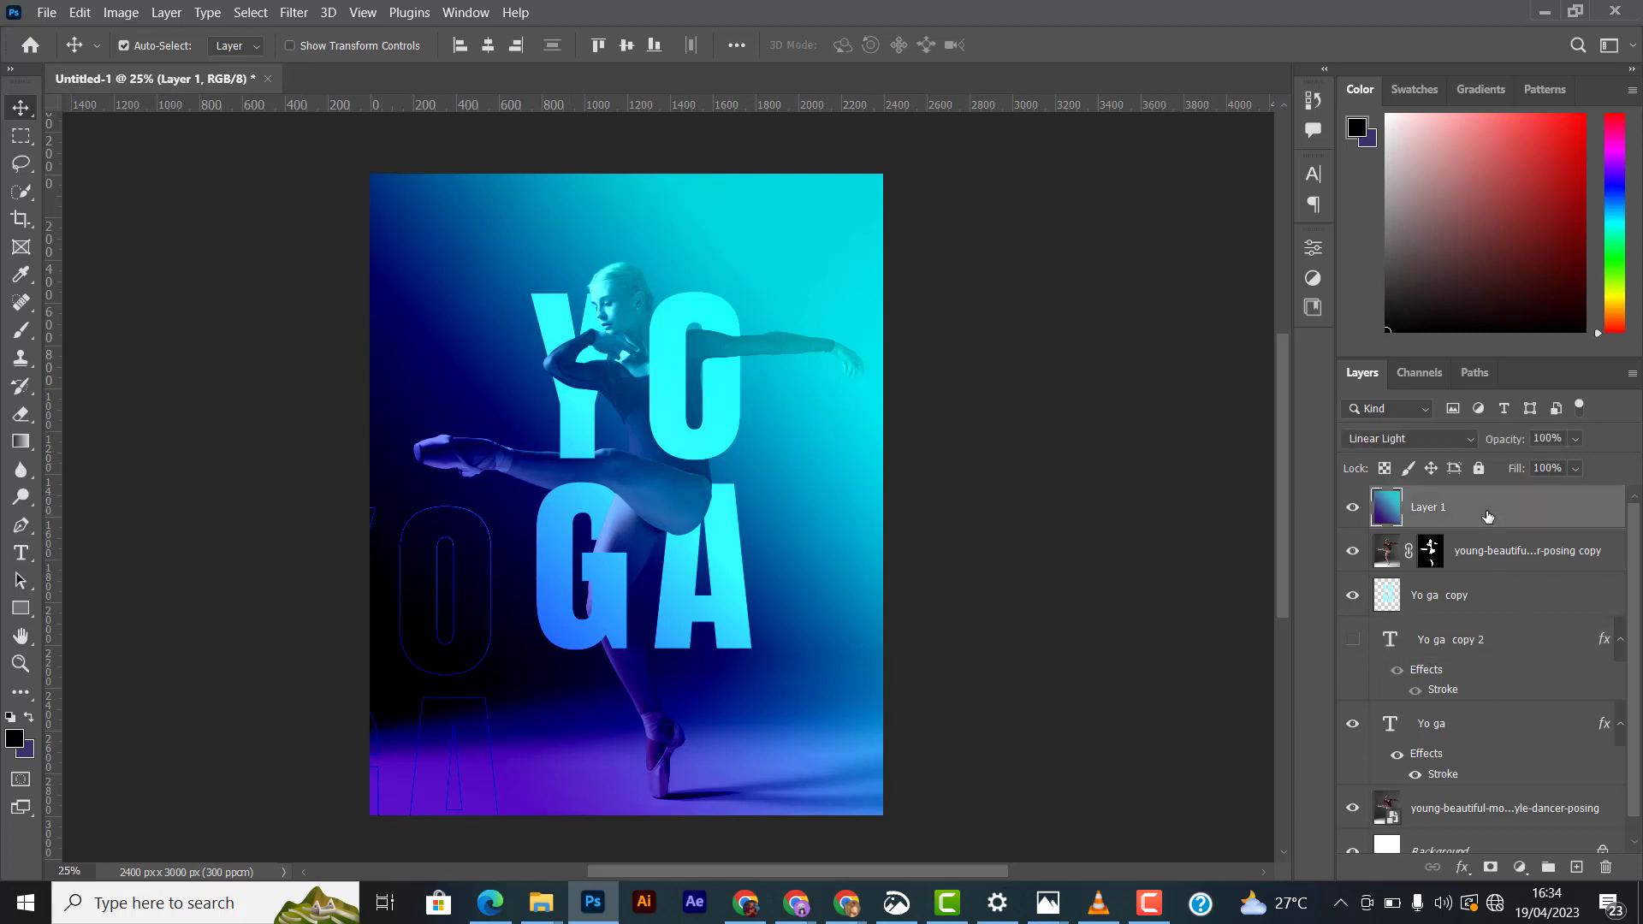
key("ctrl")
key("ctrl+shift+alt+e")
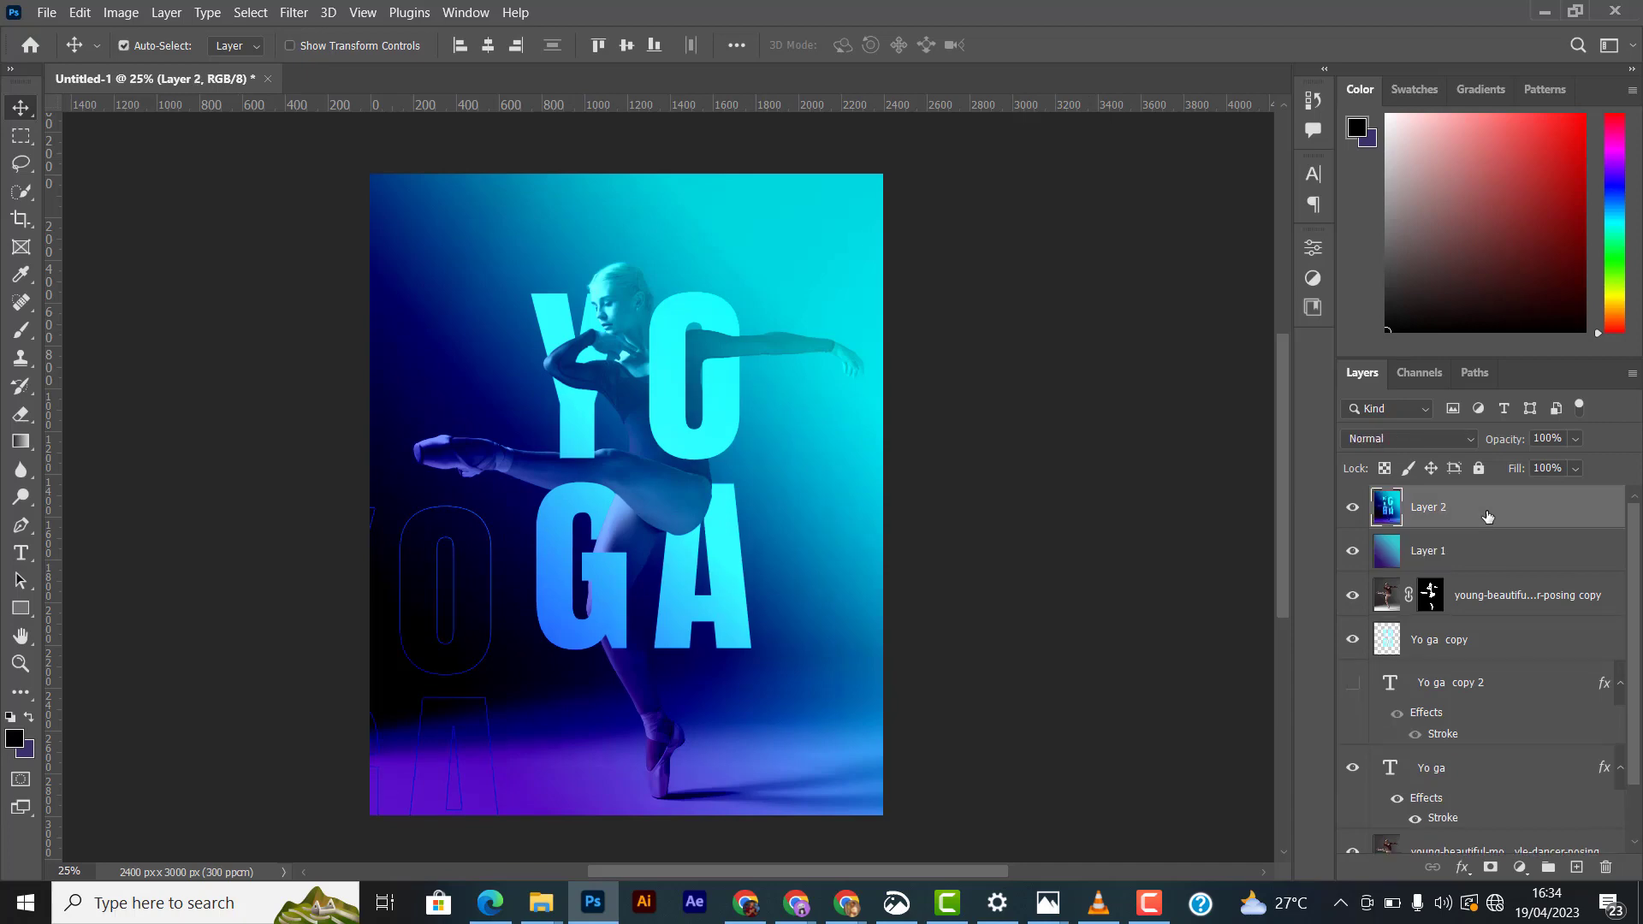
right_click(1487, 515)
left_click(1252, 306)
Step: Open the Camera Raw Filter on the merged smart object and add a small amount of grain
left_click(289, 13)
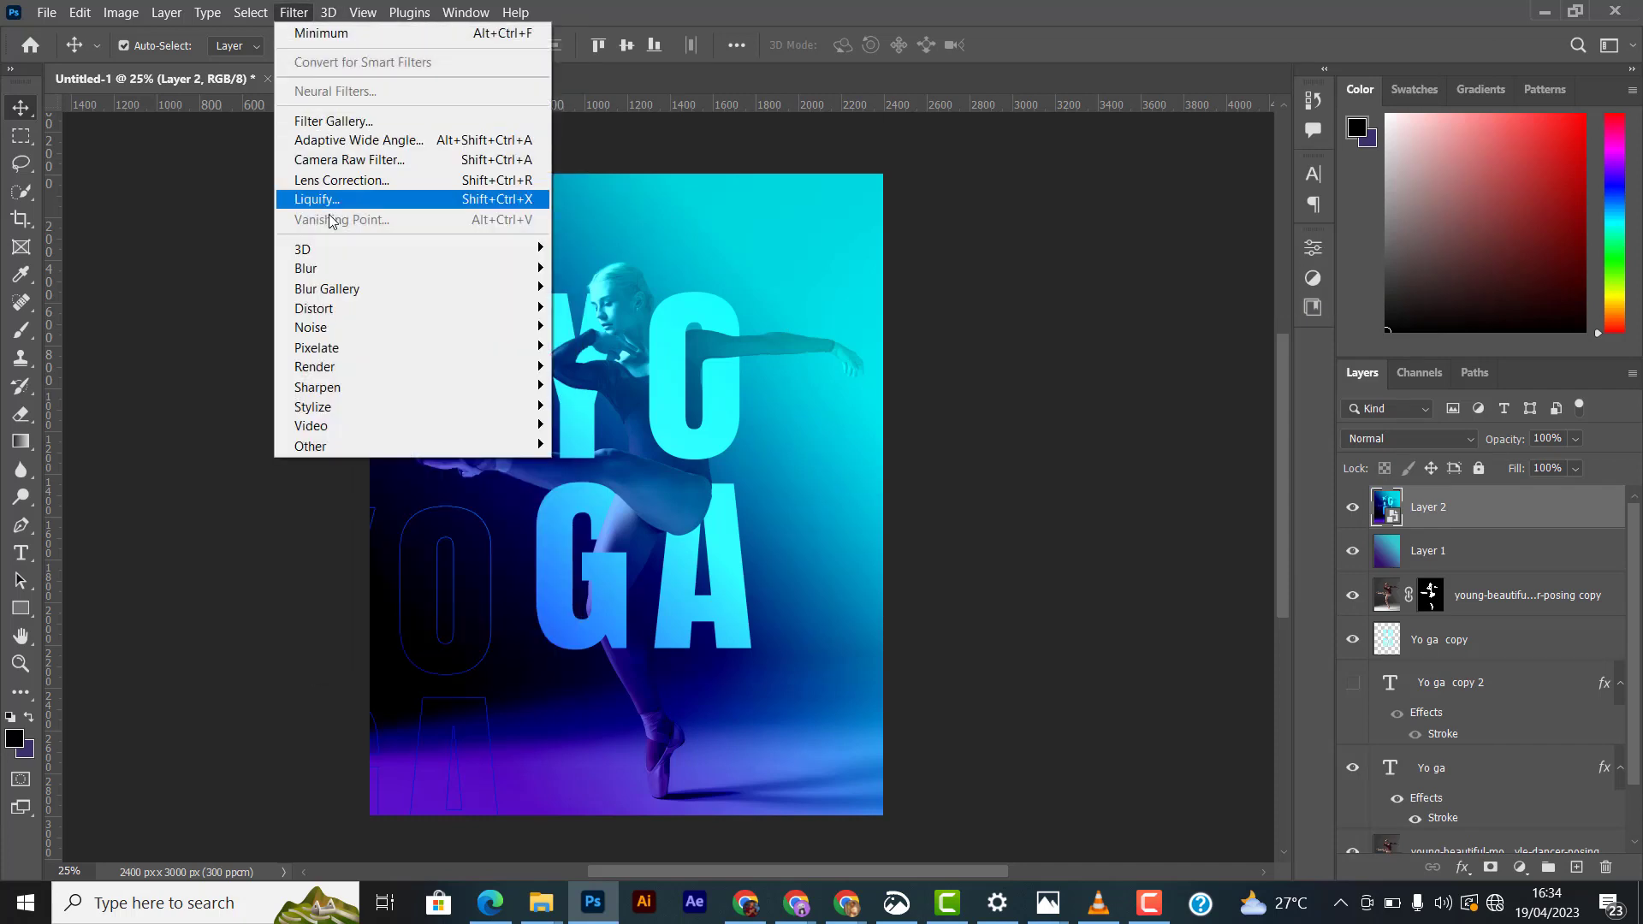
left_click(360, 159)
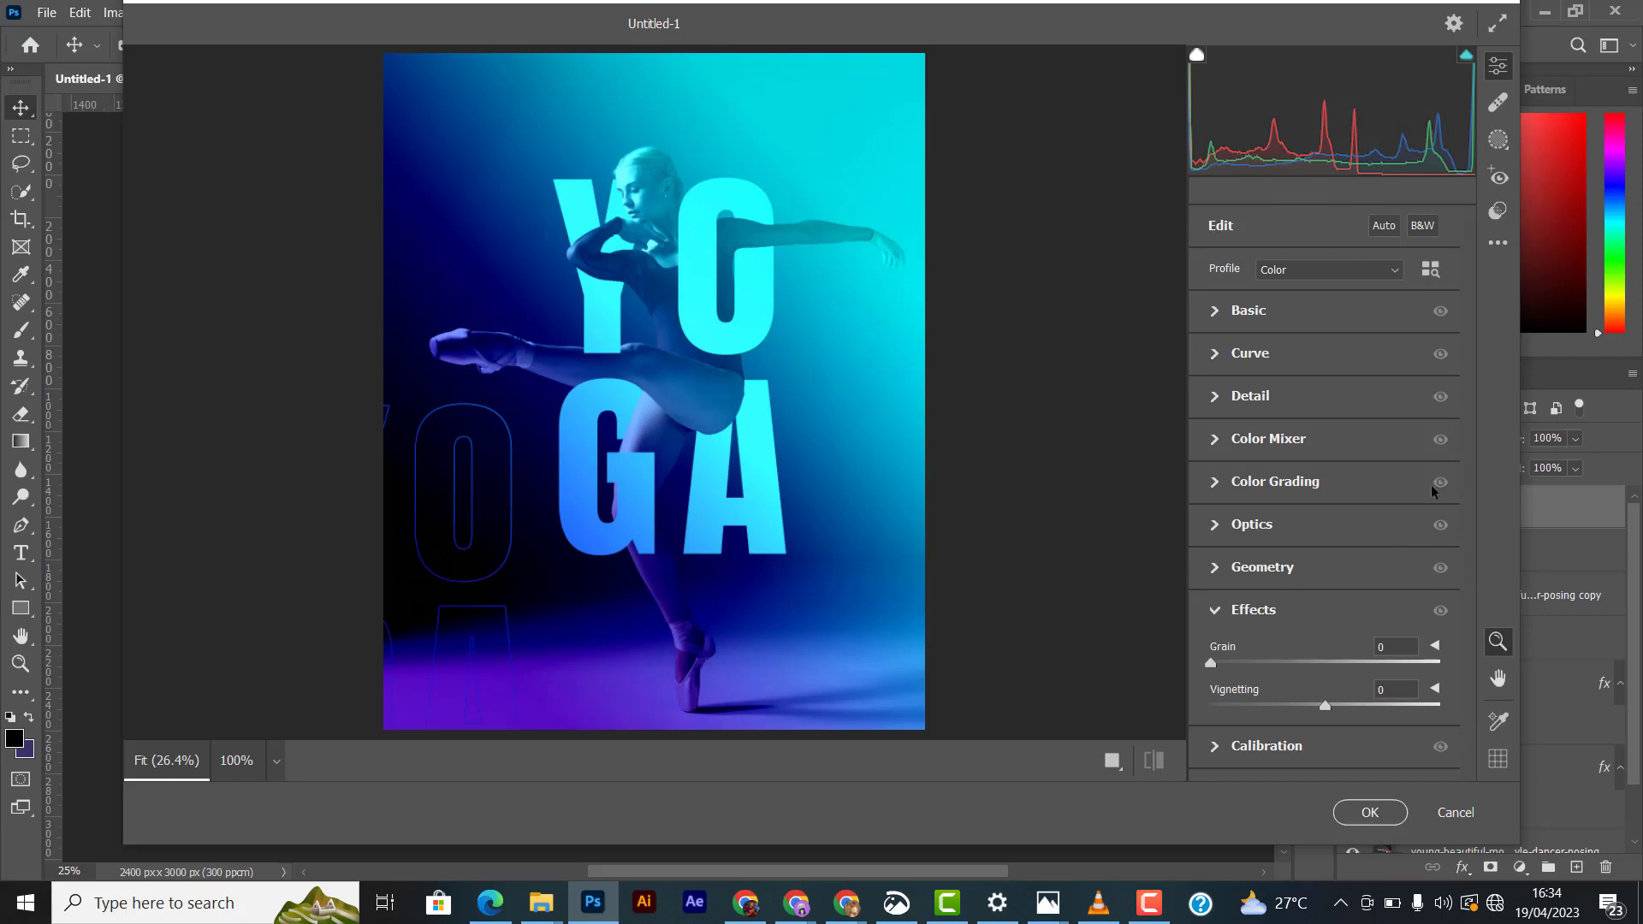
left_click(1217, 610)
left_click(1216, 611)
left_click(1215, 611)
left_click(1215, 611)
left_click_drag(1221, 658, 1257, 666)
left_click(1215, 482)
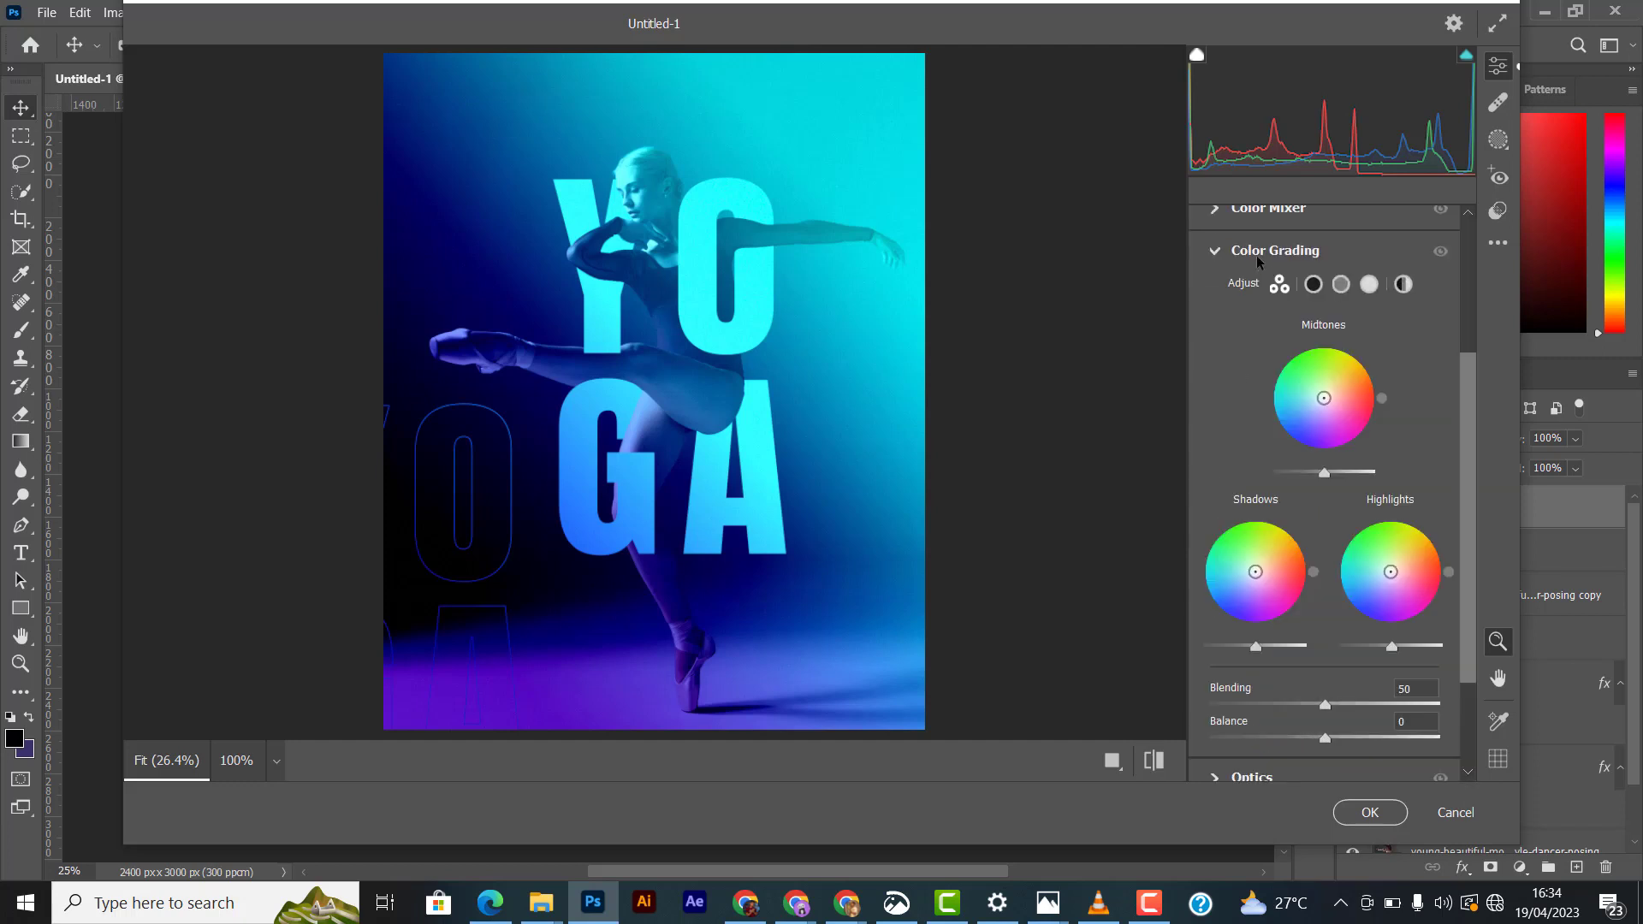
left_click(1225, 254)
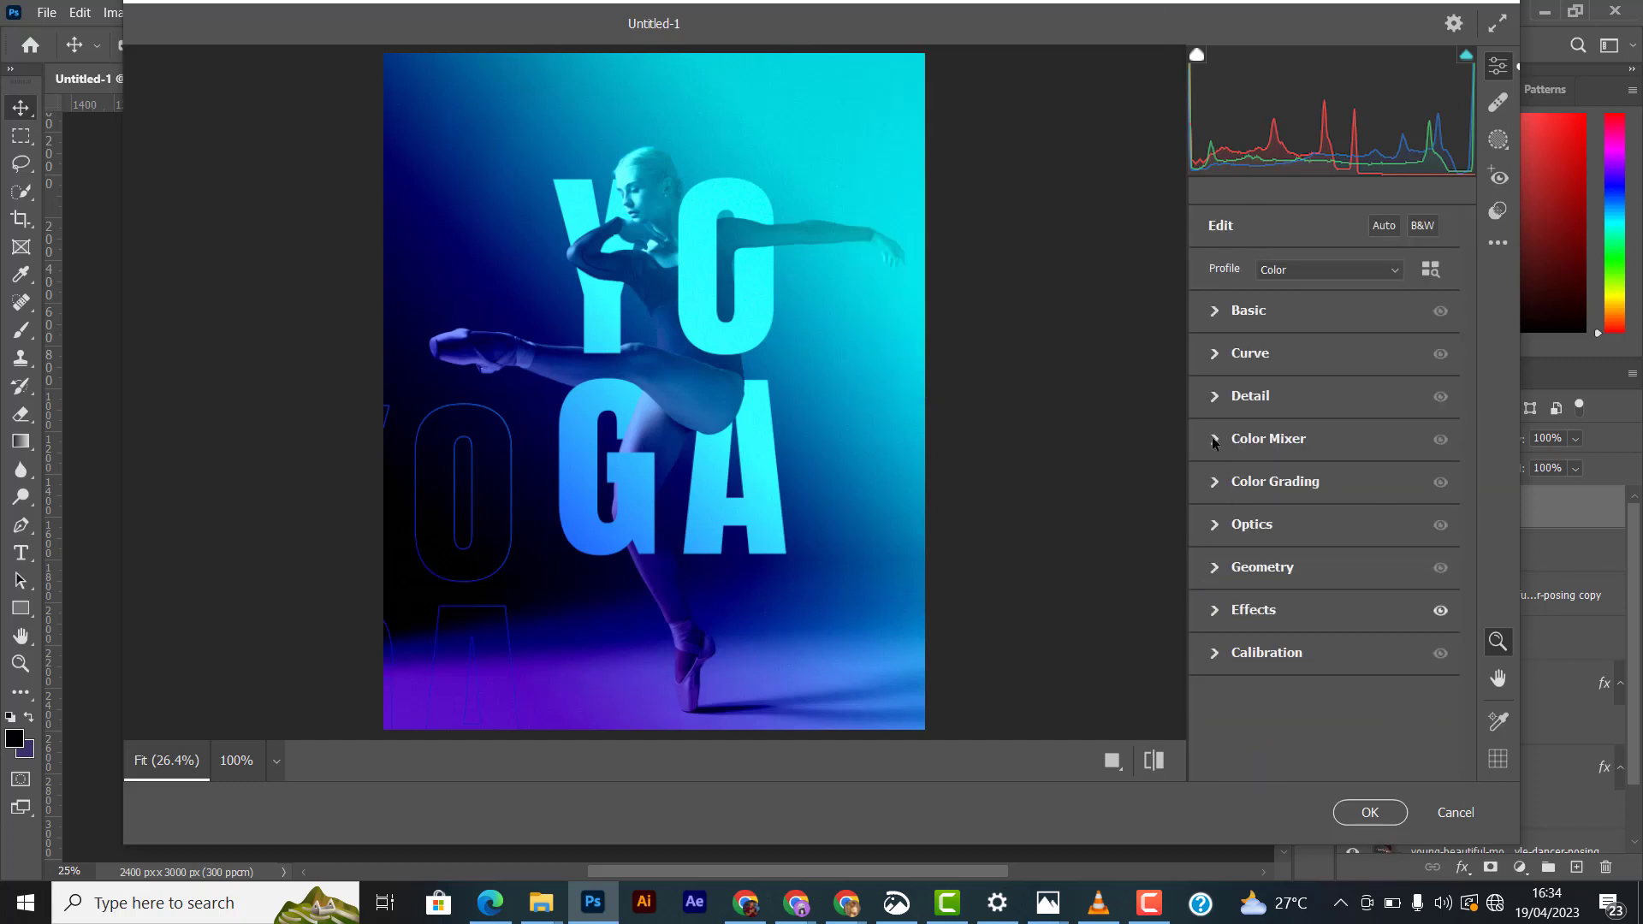
left_click(1213, 438)
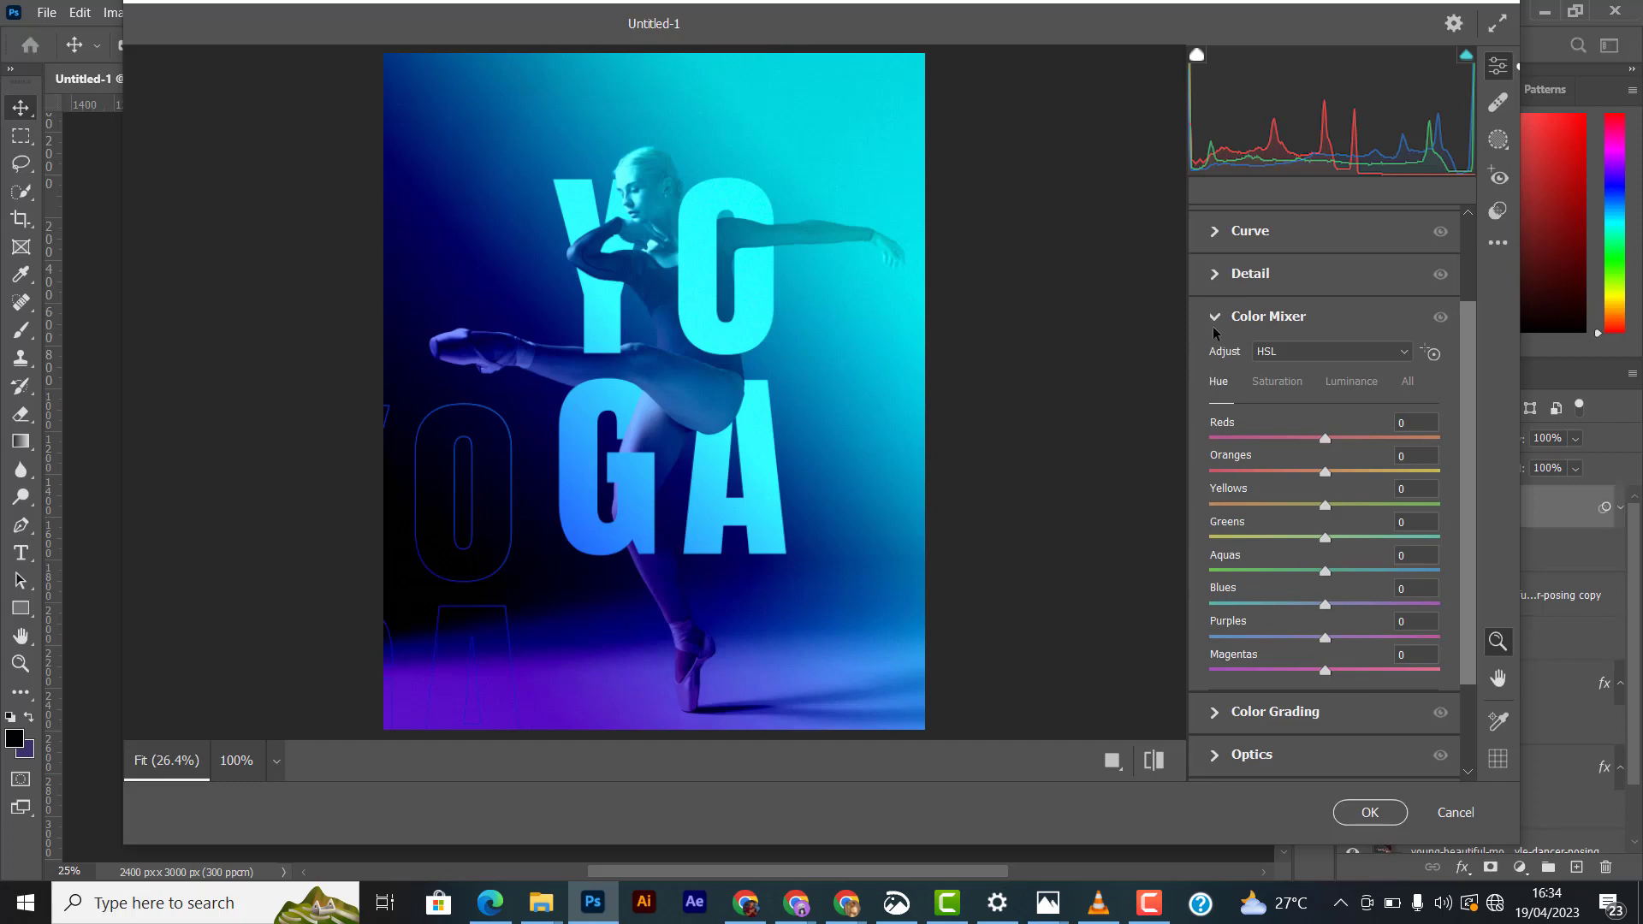
left_click(1213, 326)
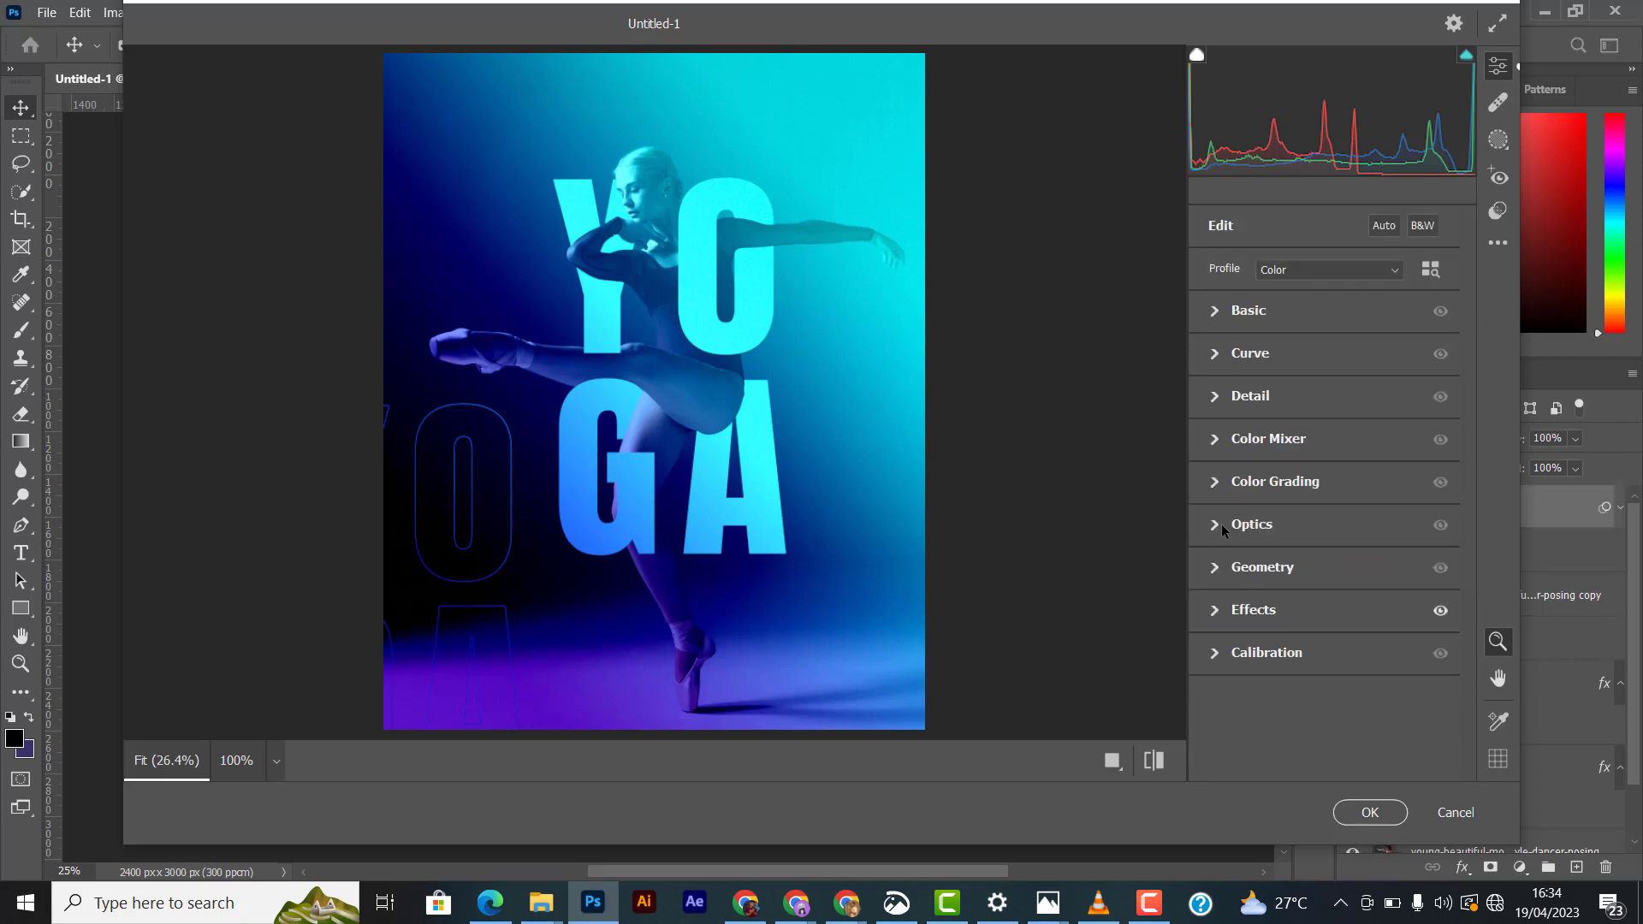
Step: Set the Camera Raw sharpening to 15
left_click(1214, 397)
left_click_drag(1211, 450, 1232, 450)
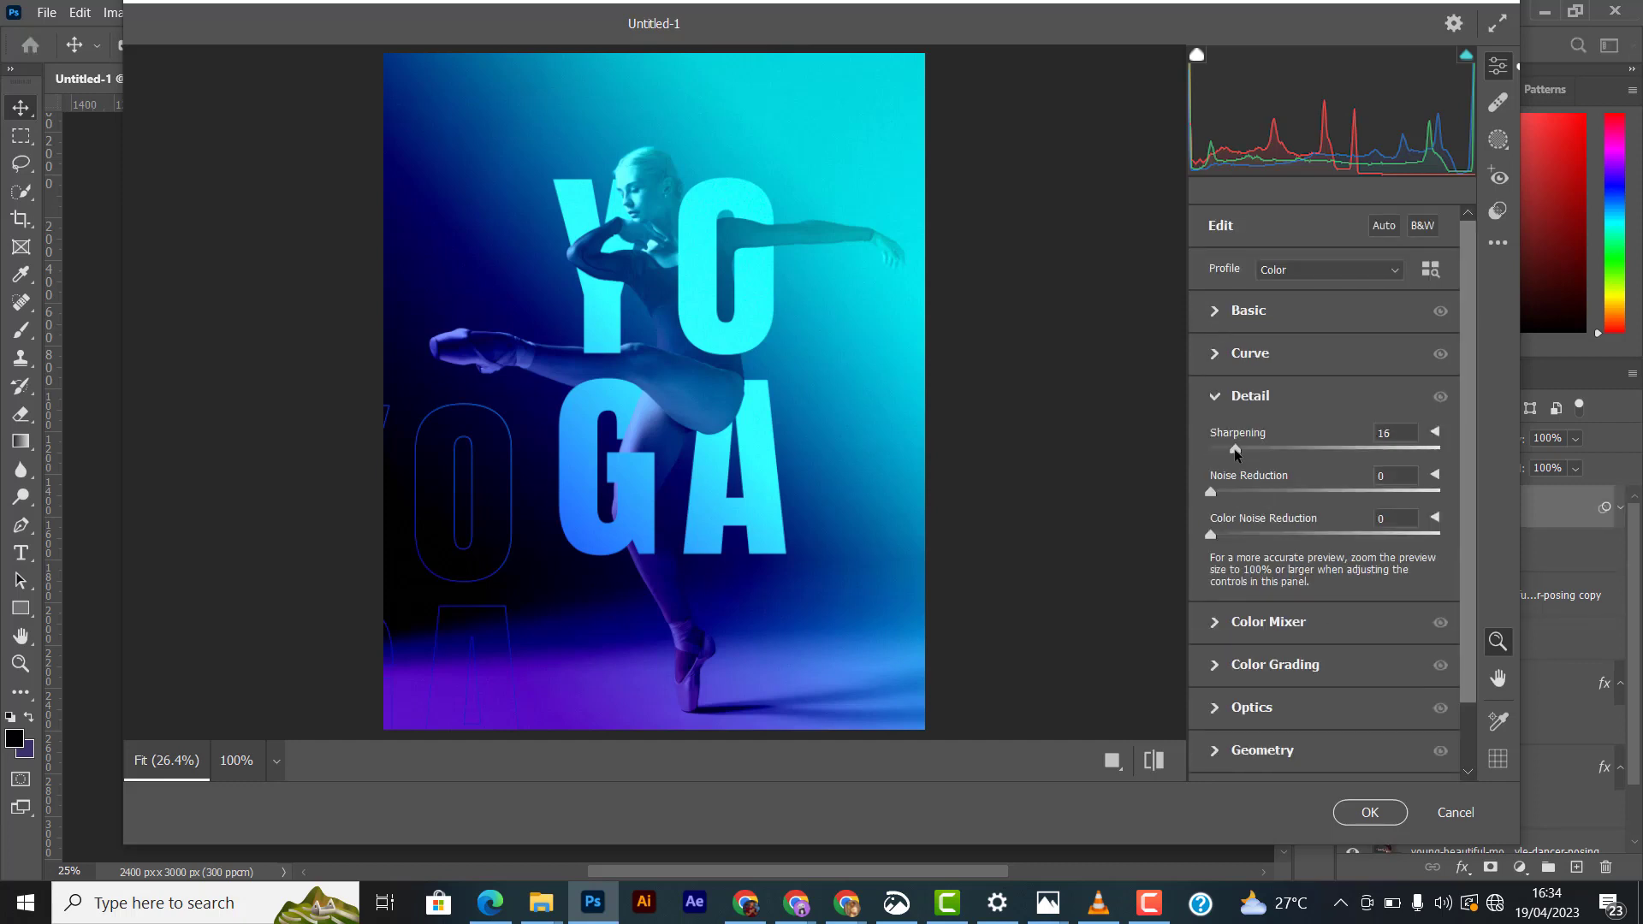
scroll(1317, 534, "down", 2)
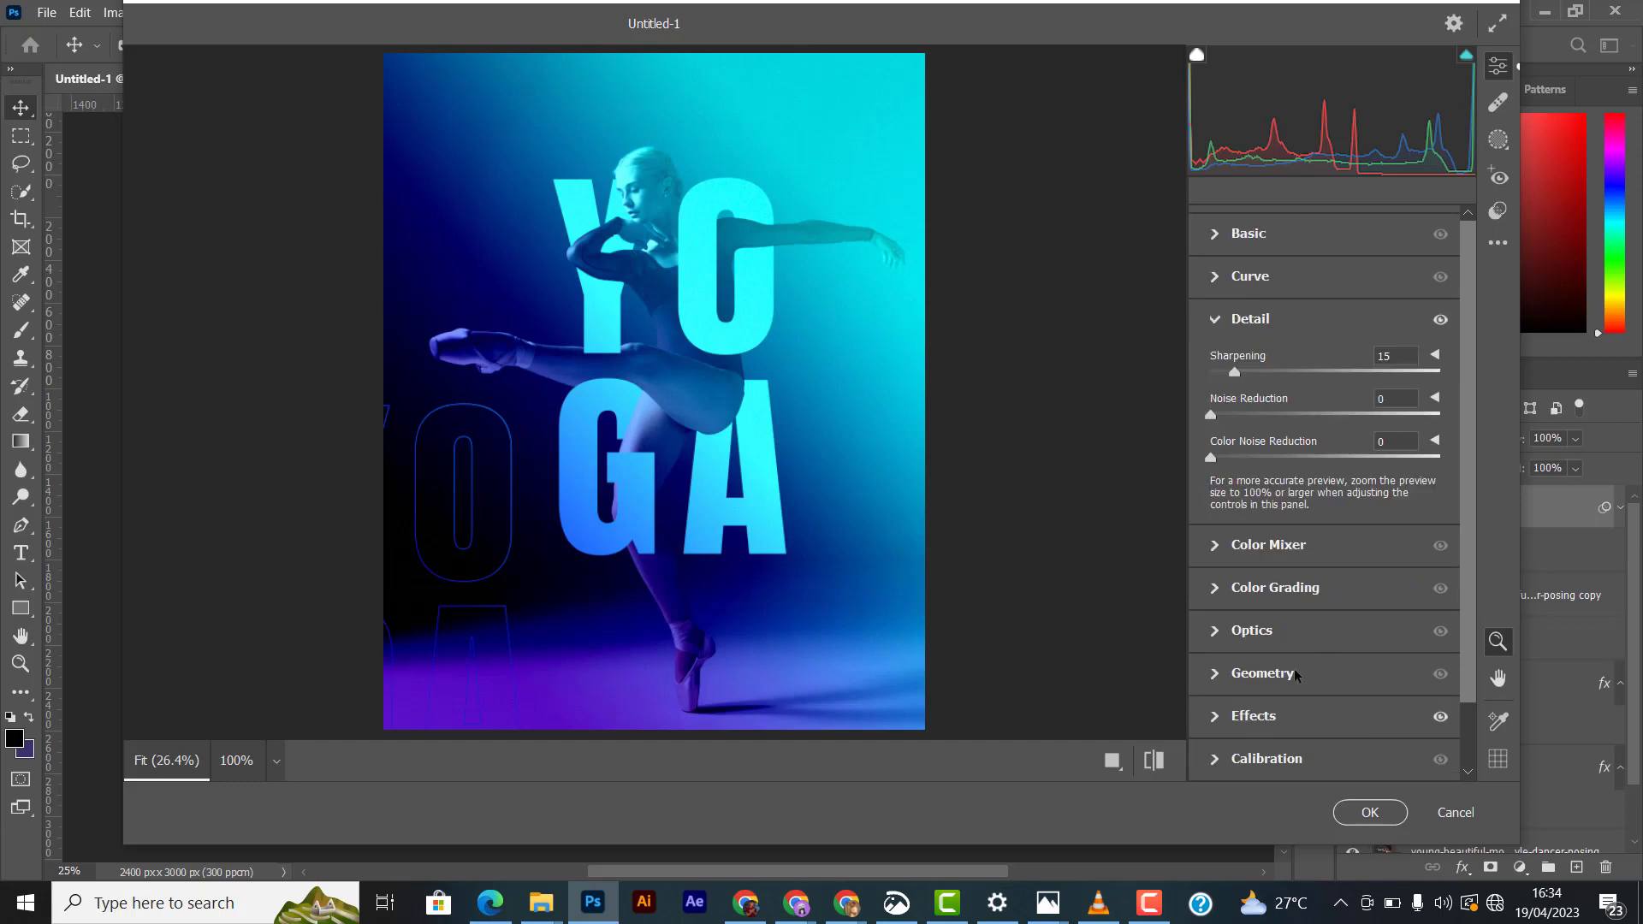
left_click(1219, 634)
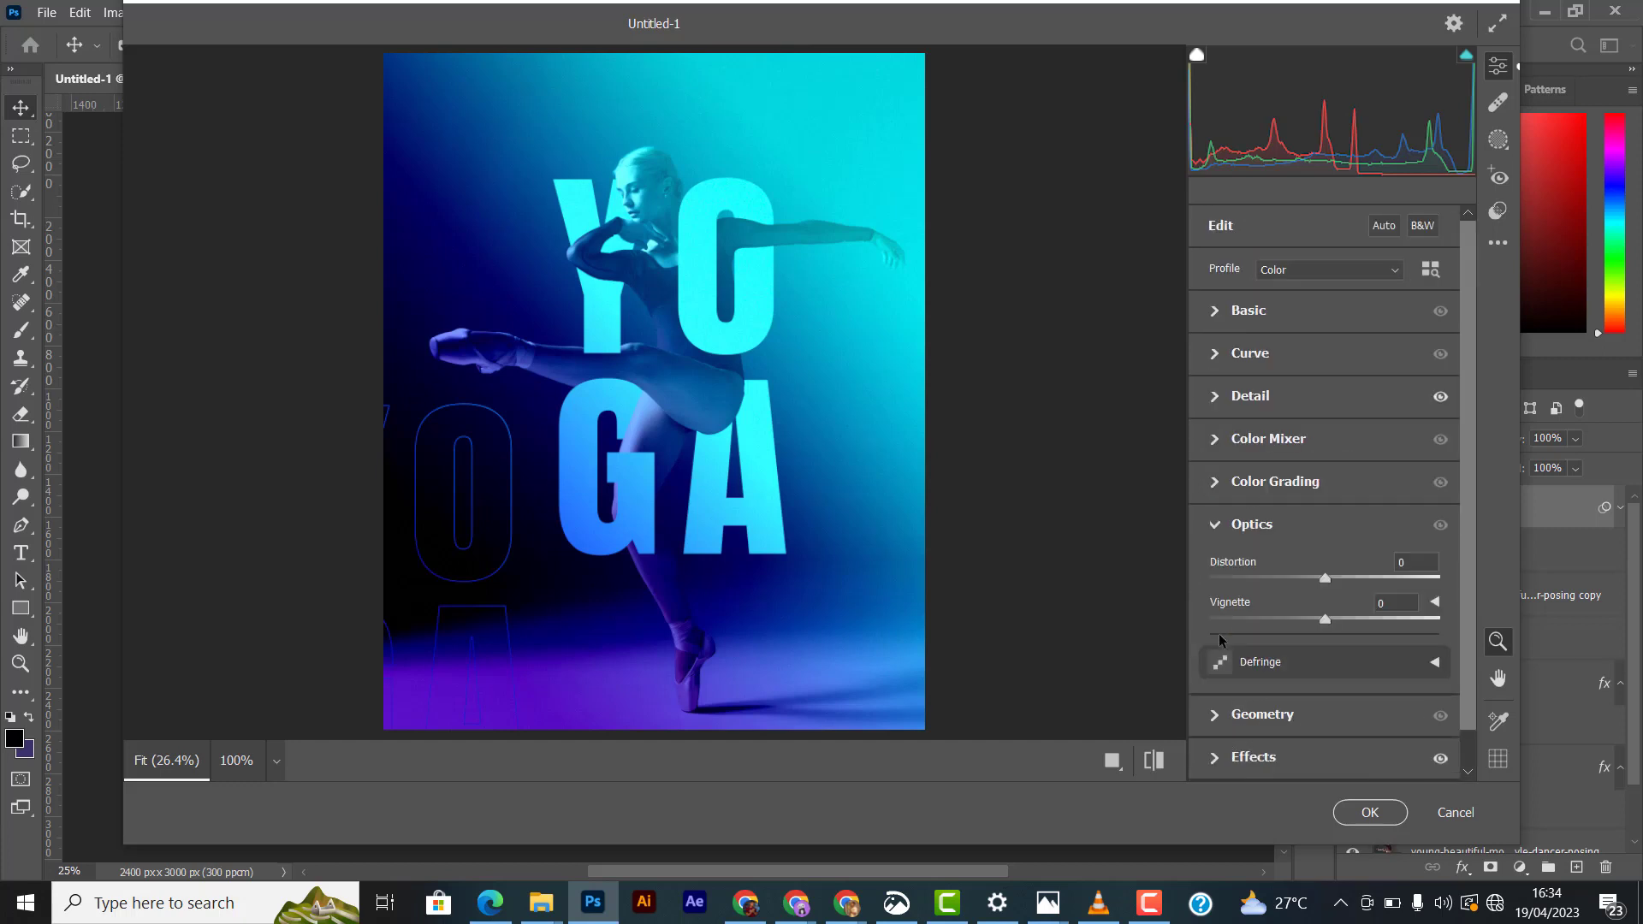
left_click(1211, 524)
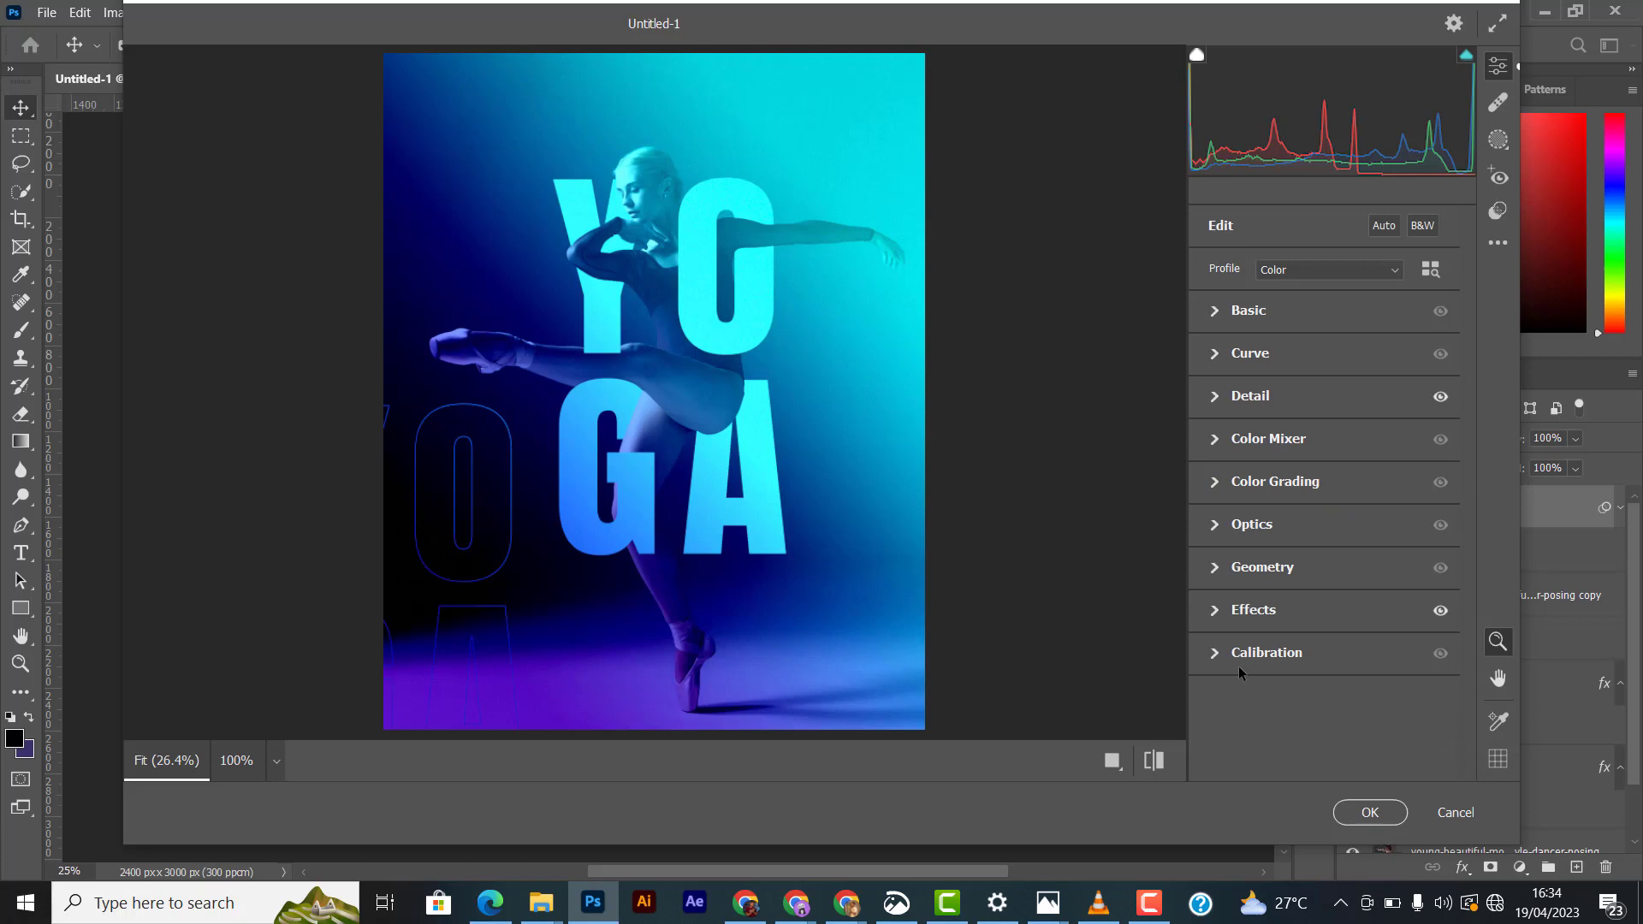
Step: Reduce the grain to 9 and apply the Camera Raw Filter to the merged smart object
left_click(1215, 611)
left_click_drag(1265, 663, 1230, 663)
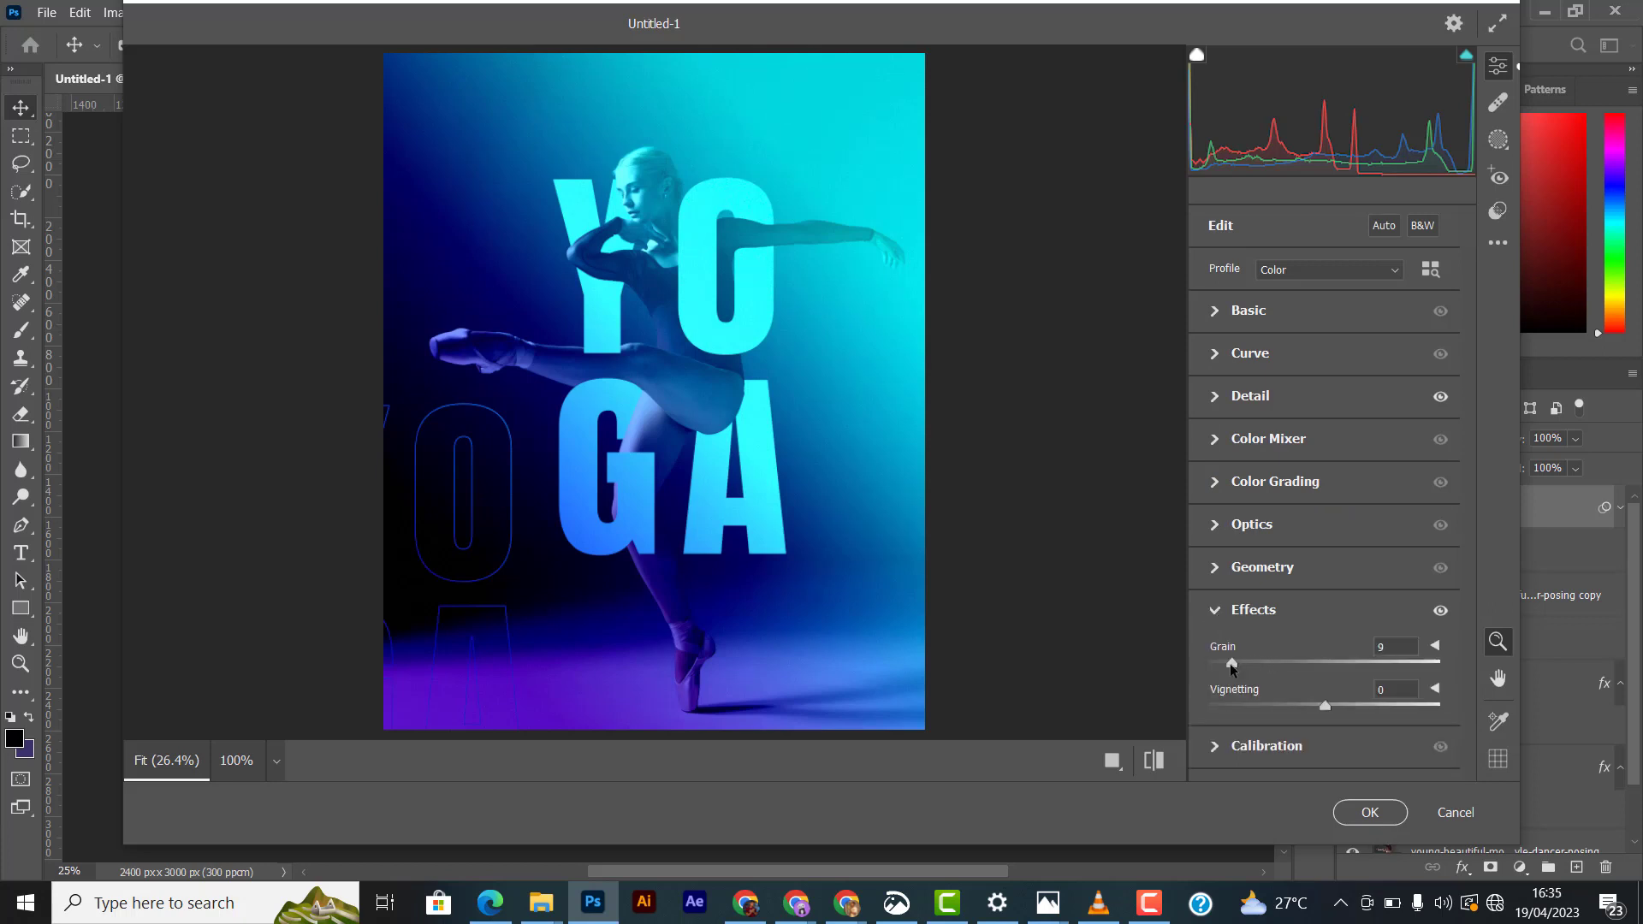
left_click(1365, 811)
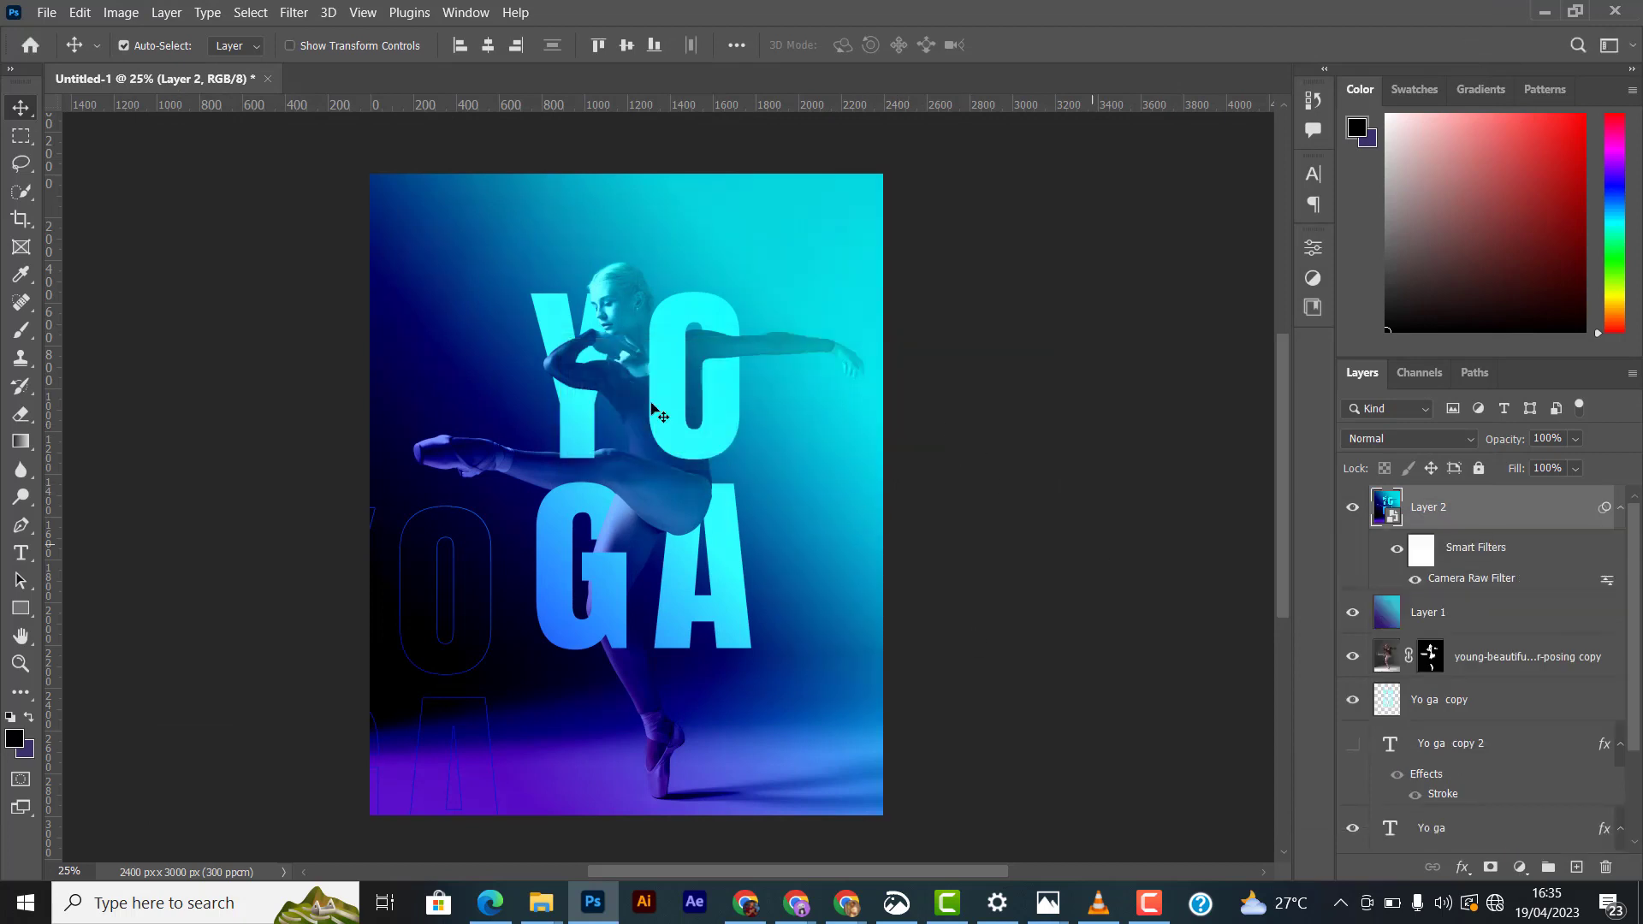